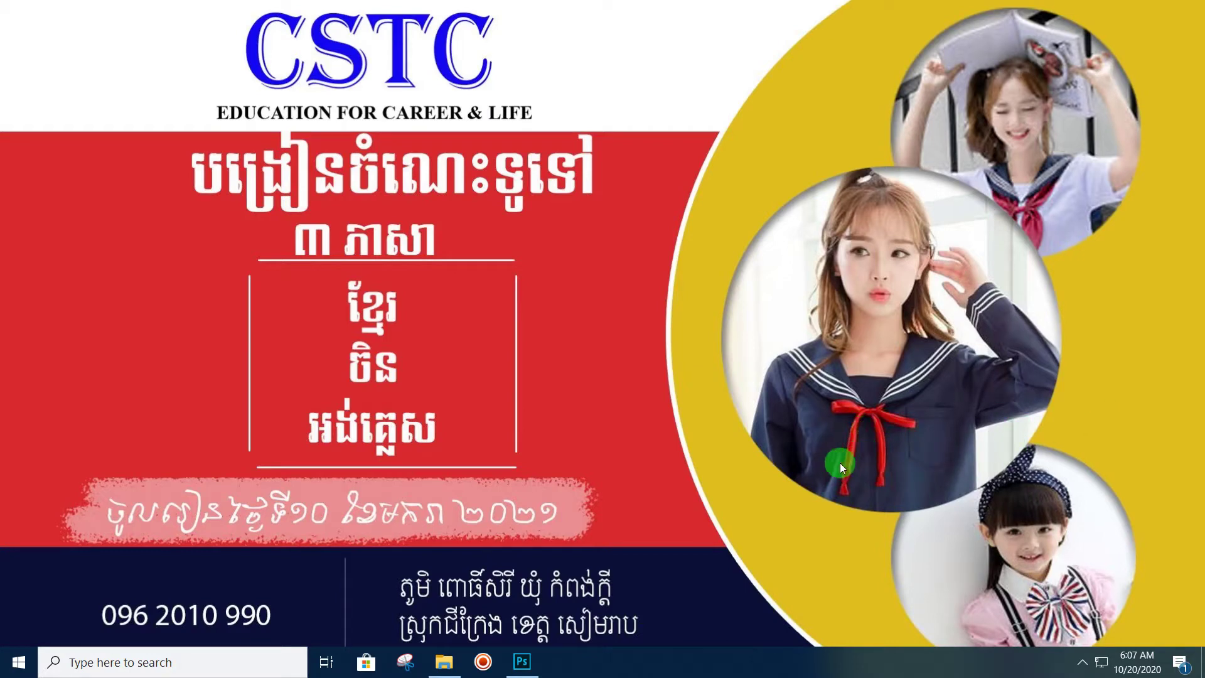
# Refresh the desktop and switch back to the Picture_HD poster in Photoshop
pyautogui.rightClick(756, 193)
pyautogui.click(929, 240)
pyautogui.click(522, 661)
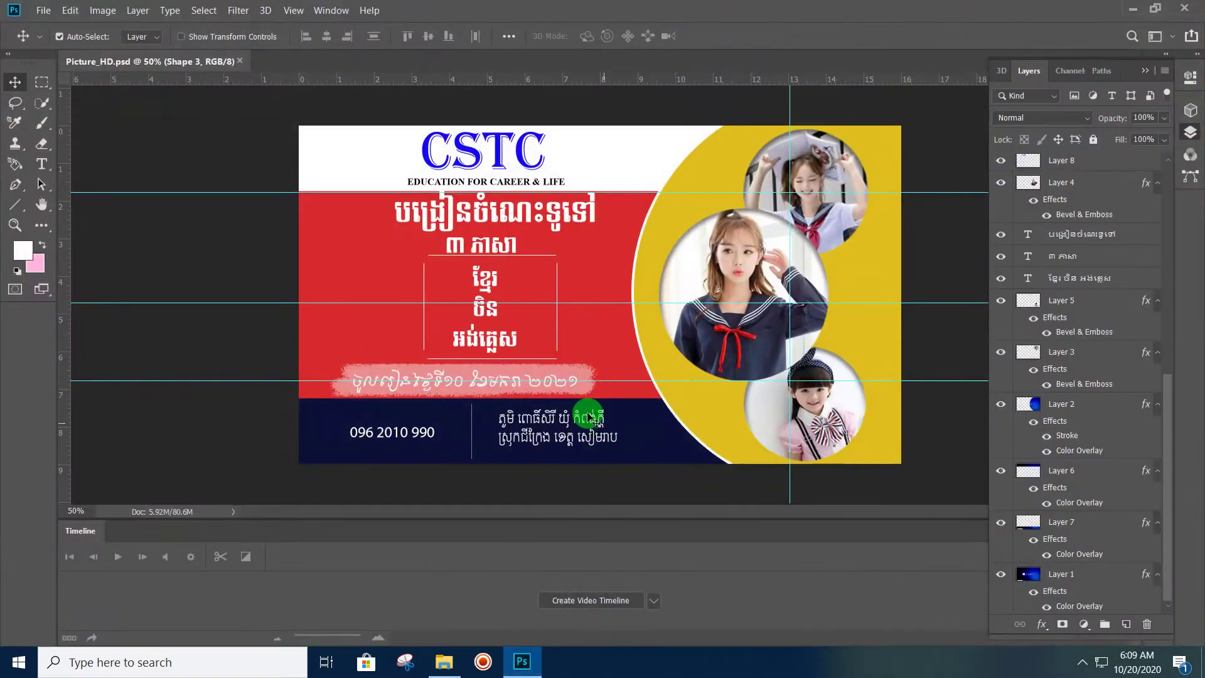
# Minimize Photoshop and bring up the Design1\1 folder in File Explorer
pyautogui.scroll(2, 775, 371)
pyautogui.scroll(-2, 774, 375)
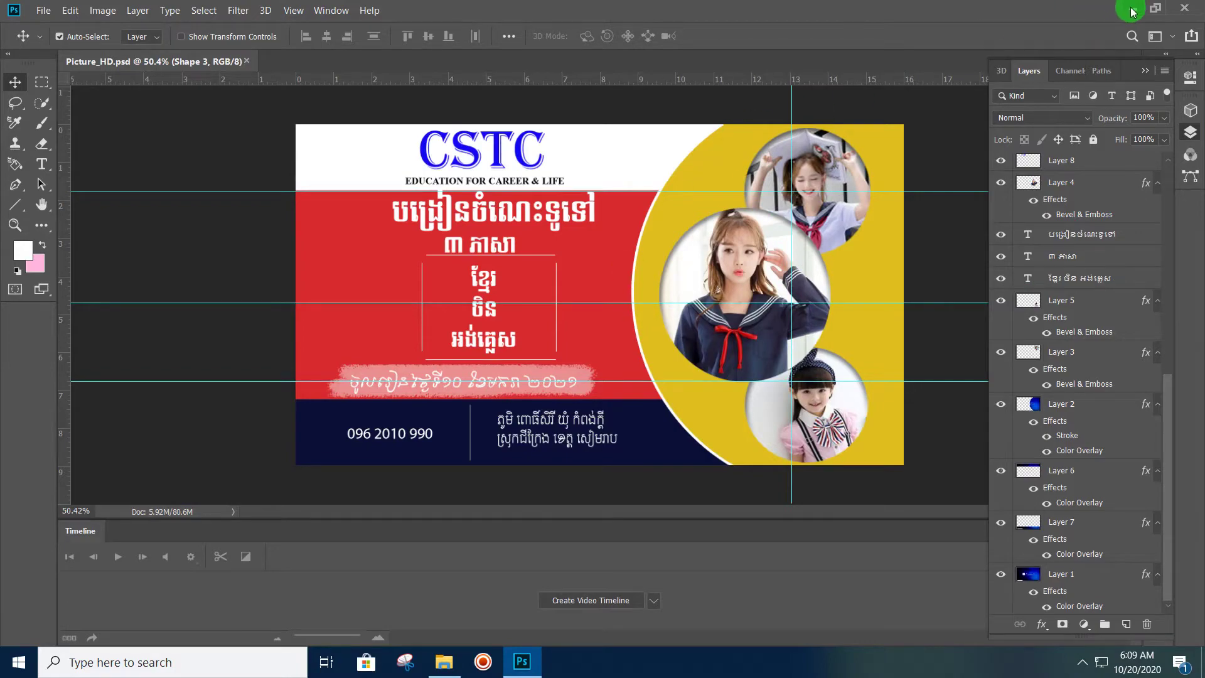
pyautogui.click(1132, 11)
pyautogui.click(444, 662)
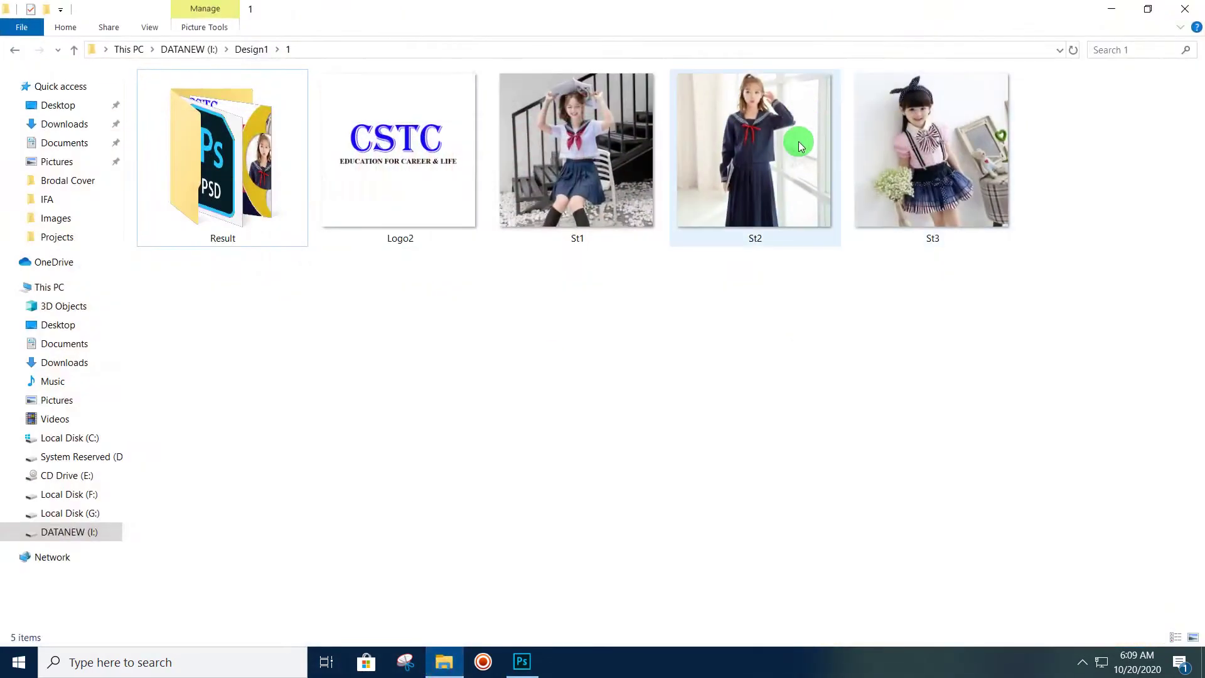
# Look over the St1, St2 and St3 photos by selecting them, ending on Logo2
pyautogui.moveTo(1013, 309); pyautogui.dragTo(595, 201)
pyautogui.click(915, 187)
pyautogui.click(789, 193)
pyautogui.click(630, 180)
pyautogui.click(1039, 303)
pyautogui.moveTo(1108, 280)
pyautogui.mouseDown()
pyautogui.moveTo(671, 241)
pyautogui.moveTo(585, 182)
pyautogui.mouseUp()
pyautogui.click(814, 317)
pyautogui.moveTo(1047, 272); pyautogui.dragTo(578, 171)
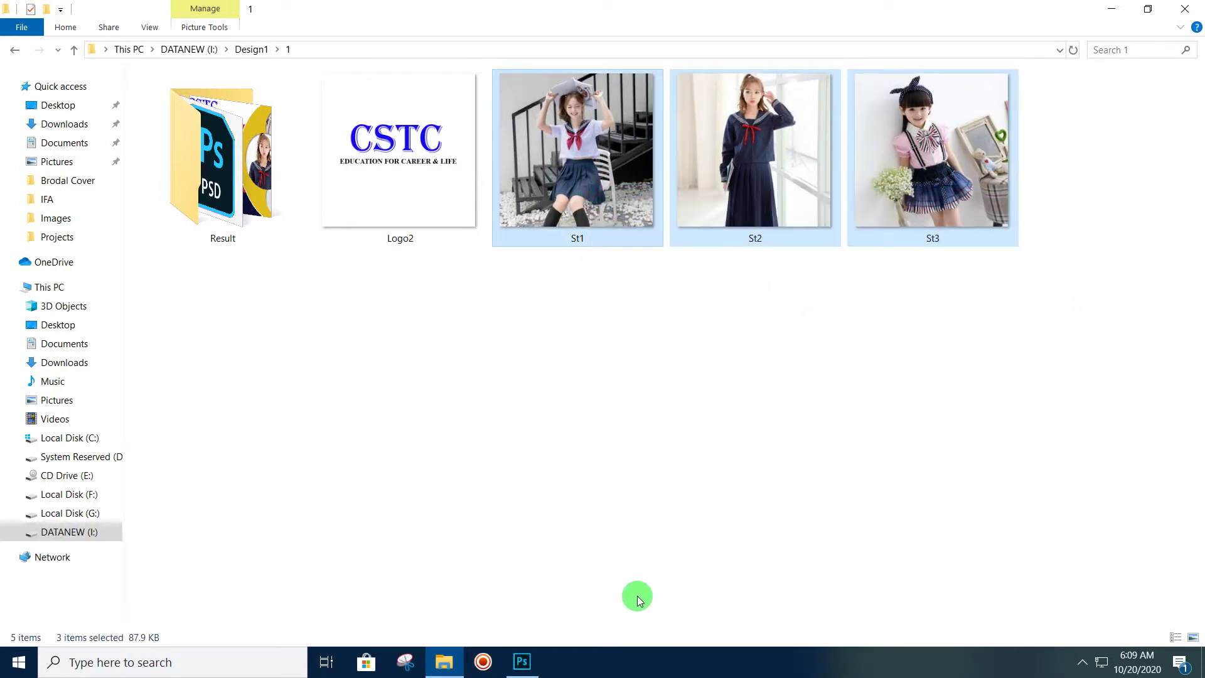
pyautogui.click(687, 281)
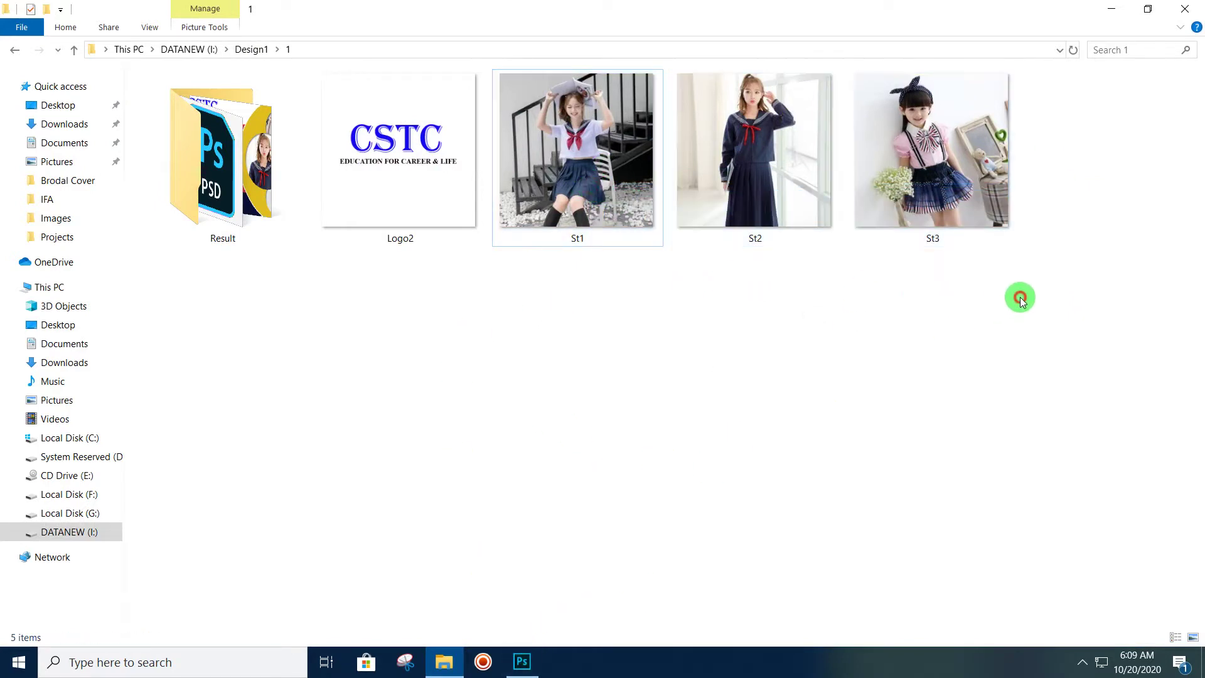
pyautogui.moveTo(1020, 297); pyautogui.dragTo(540, 157)
pyautogui.click(485, 230)
pyautogui.click(559, 319)
# Preview AD1_HD from the Result folder in Photos, then minimize Explorer
pyautogui.click(239, 191)
pyautogui.doubleClick(238, 192)
pyautogui.click(252, 99)
pyautogui.doubleClick(252, 99)
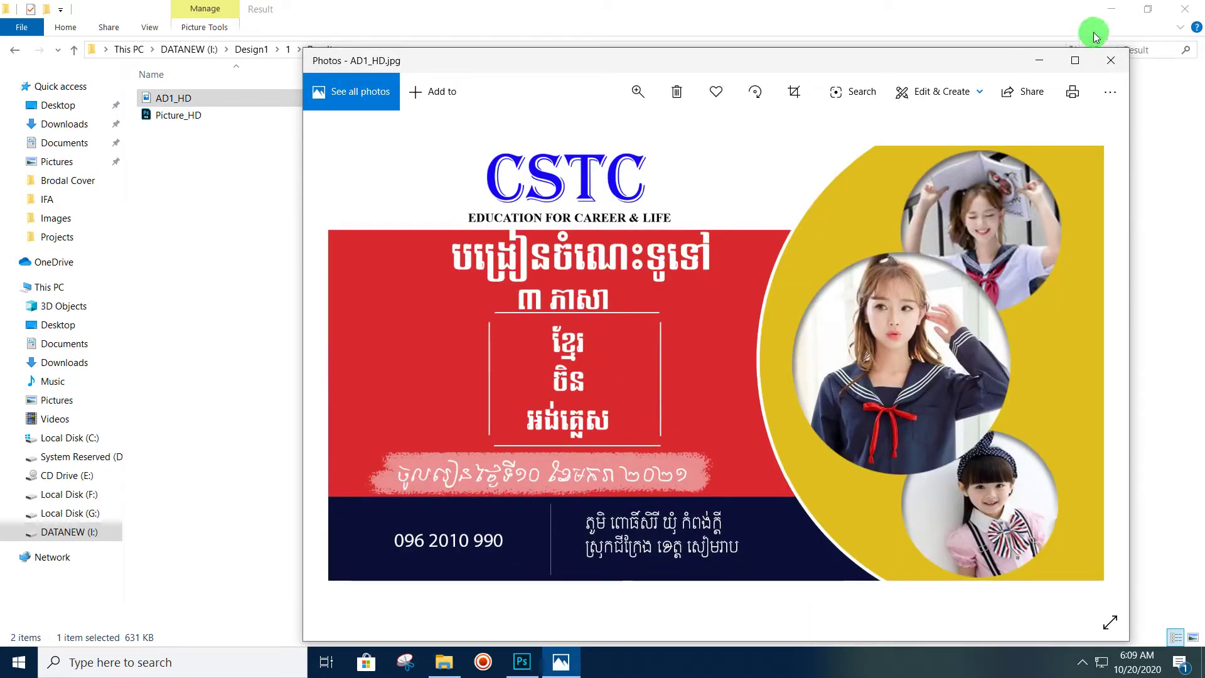
pyautogui.click(1112, 61)
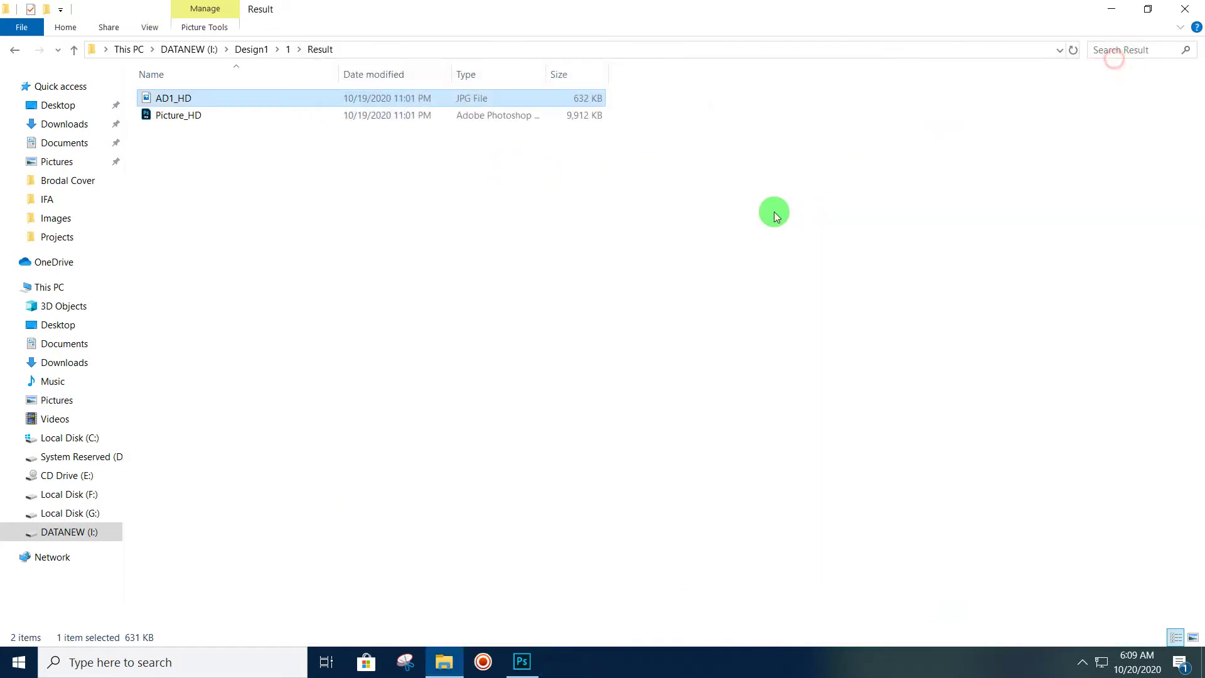
pyautogui.click(1112, 11)
pyautogui.moveTo(522, 662)
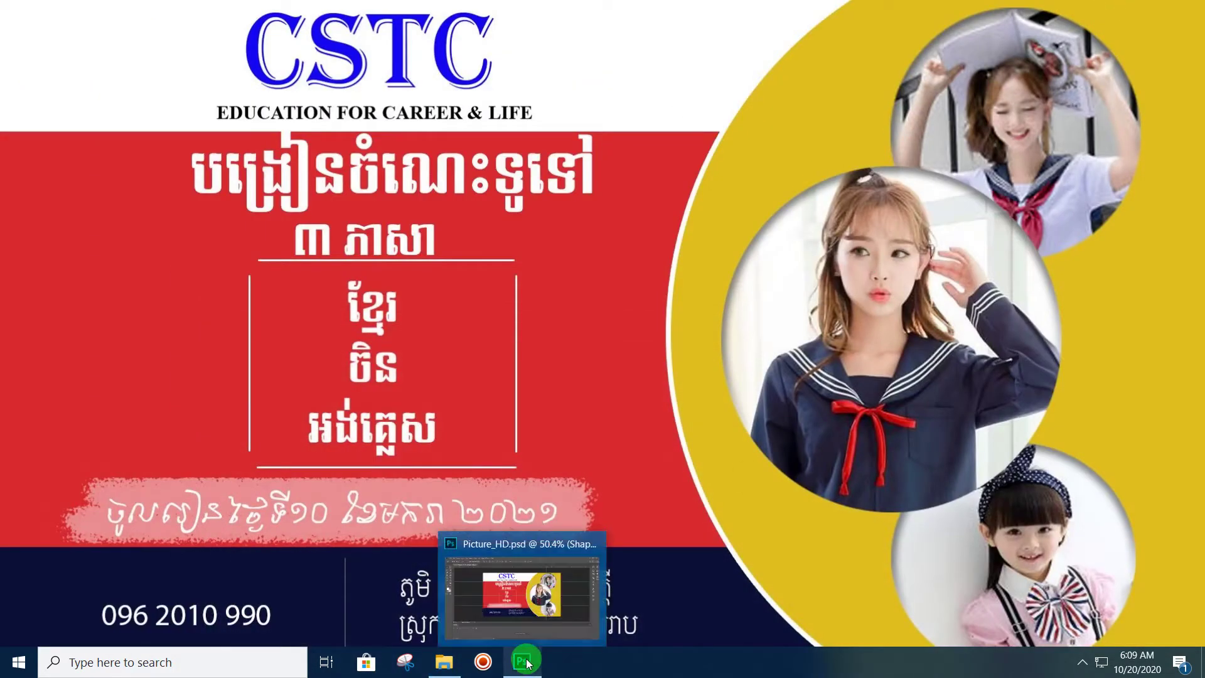
# Scroll through Picture_HD's layer stack, then float the document and close it
pyautogui.click(525, 661)
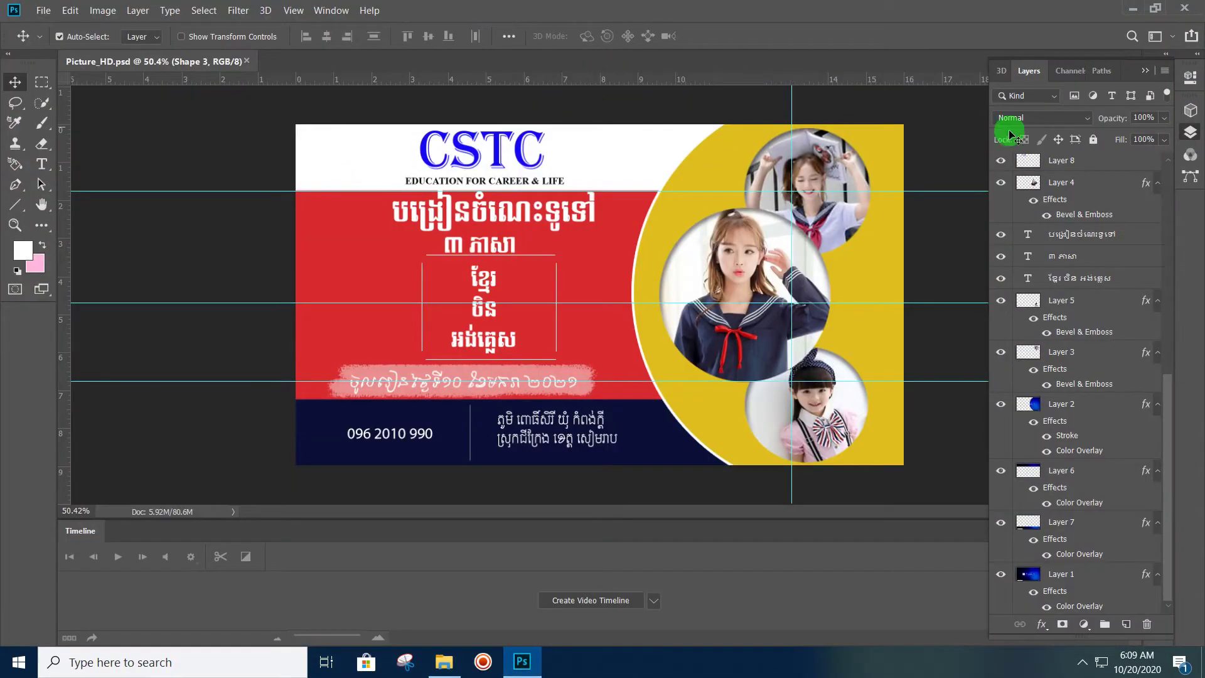
pyautogui.scroll(5, 1097, 398)
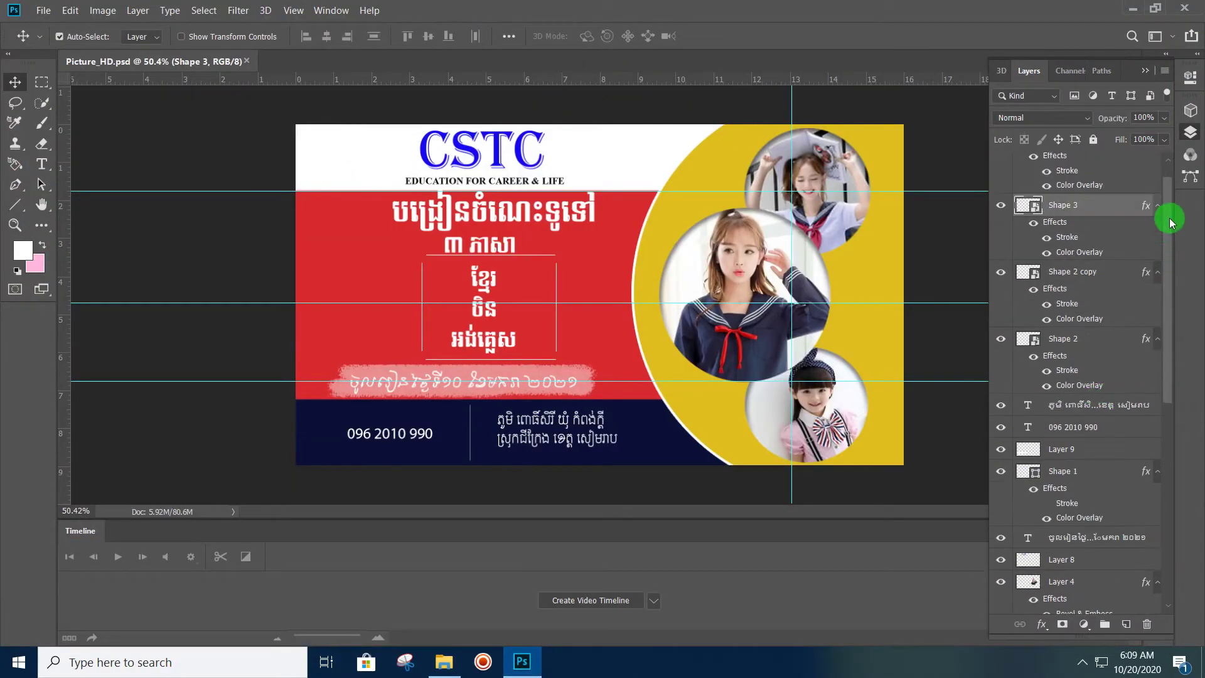
pyautogui.moveTo(1171, 221); pyautogui.dragTo(1171, 425)
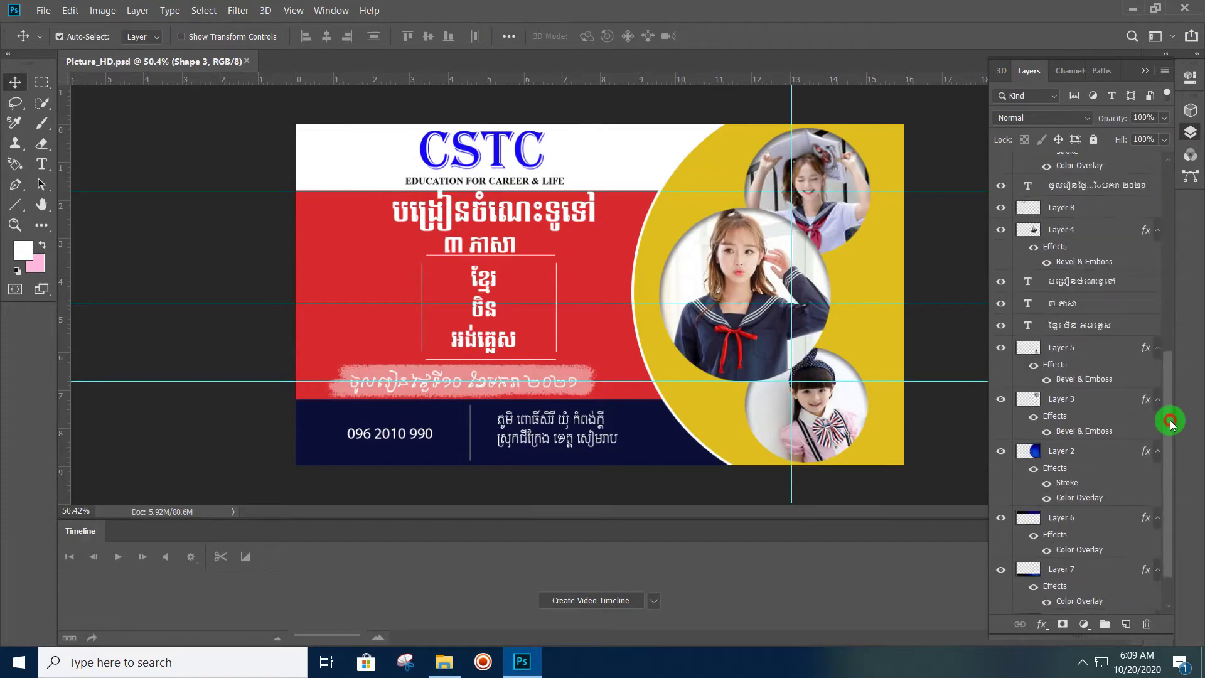
pyautogui.moveTo(1171, 425); pyautogui.dragTo(1183, 192)
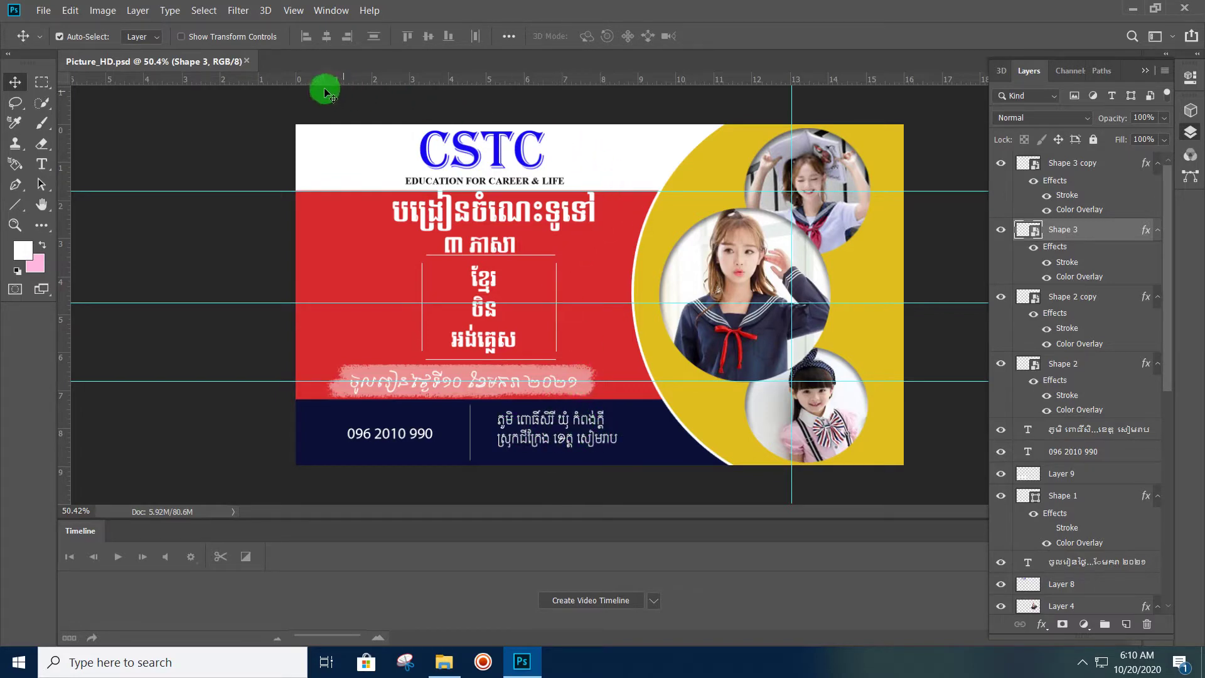
pyautogui.moveTo(172, 62); pyautogui.dragTo(183, 126)
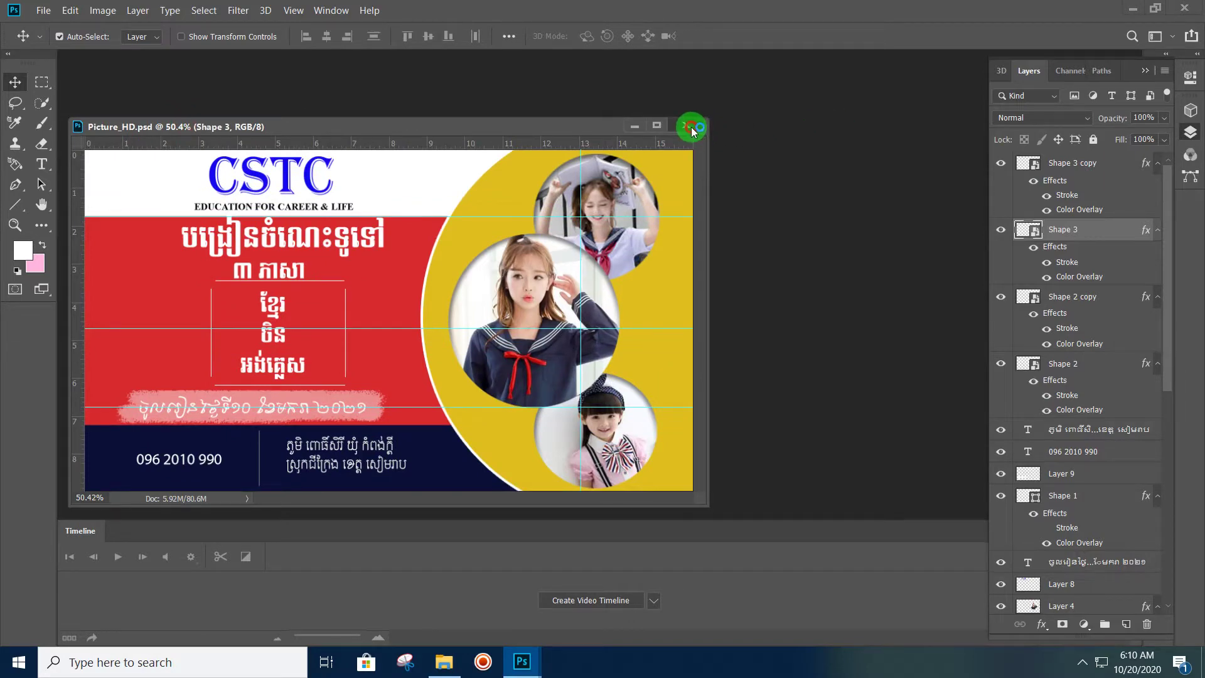
pyautogui.click(688, 126)
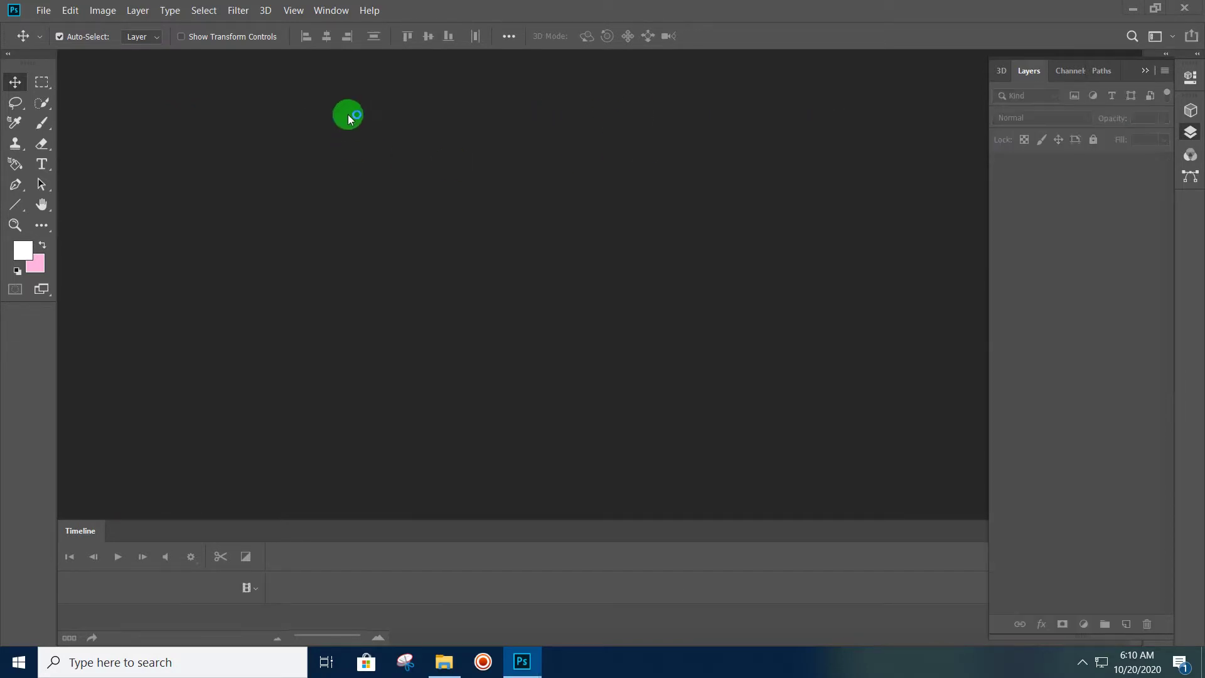
# Set up a new document of 1920 × 1080 pixels with a custom background colour
pyautogui.click(44, 15)
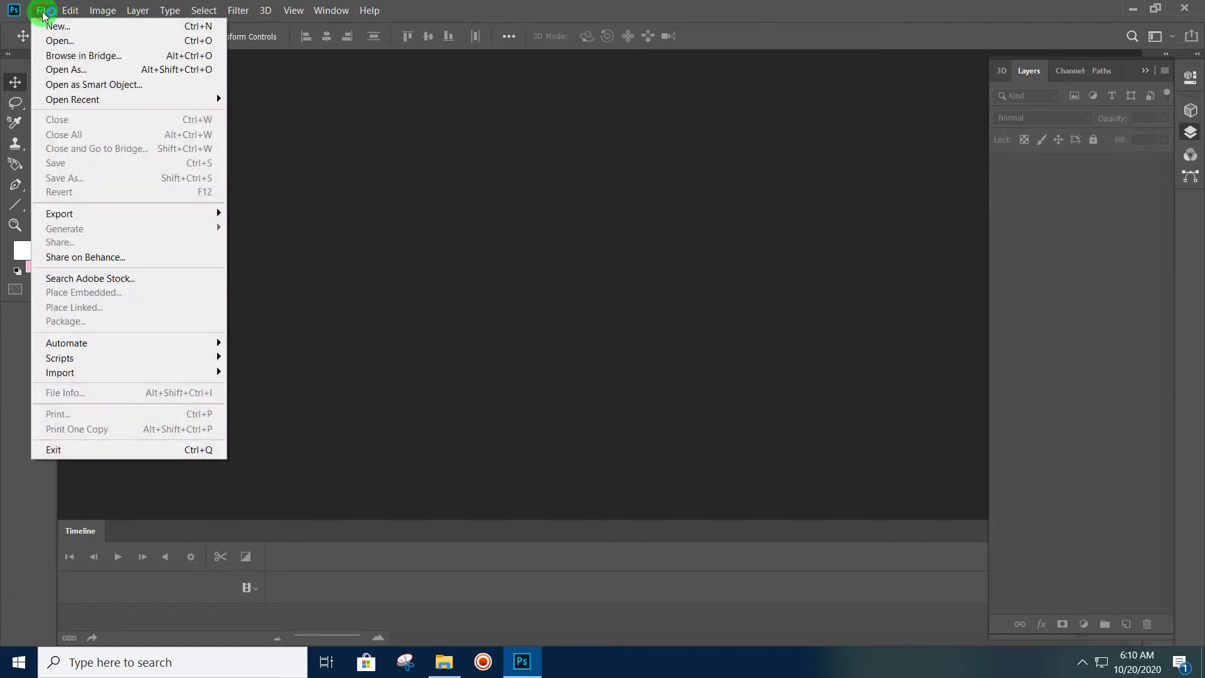
pyautogui.click(72, 29)
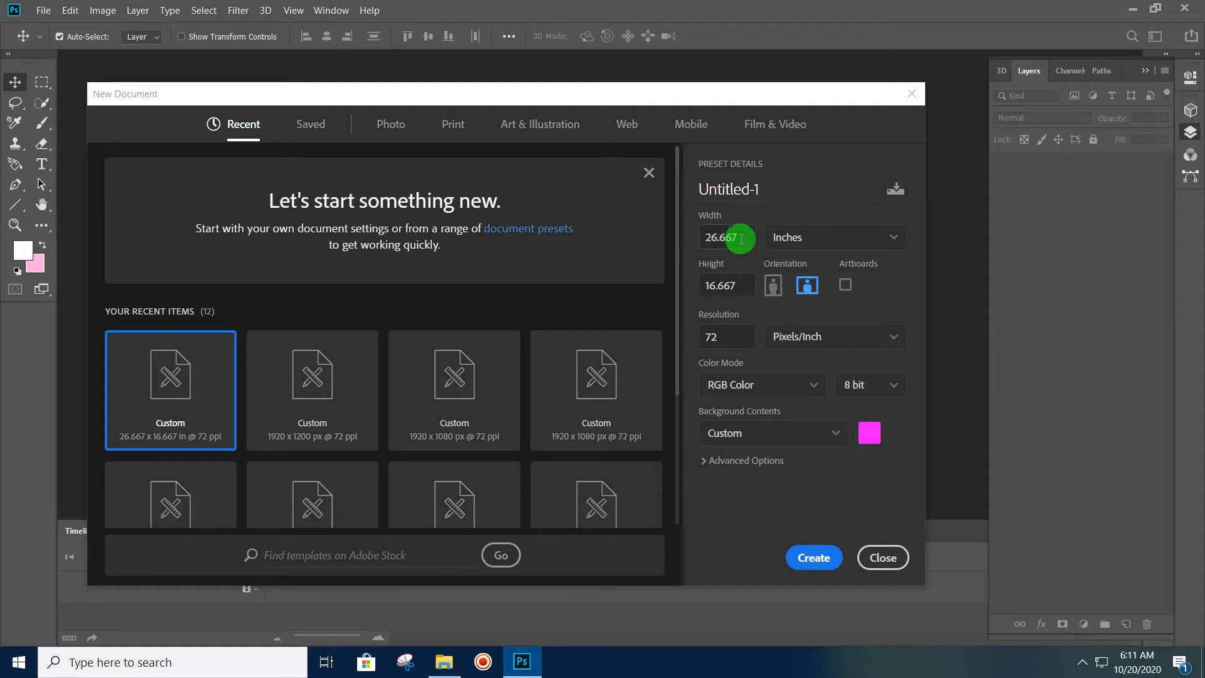
pyautogui.moveTo(740, 239); pyautogui.dragTo(700, 244)
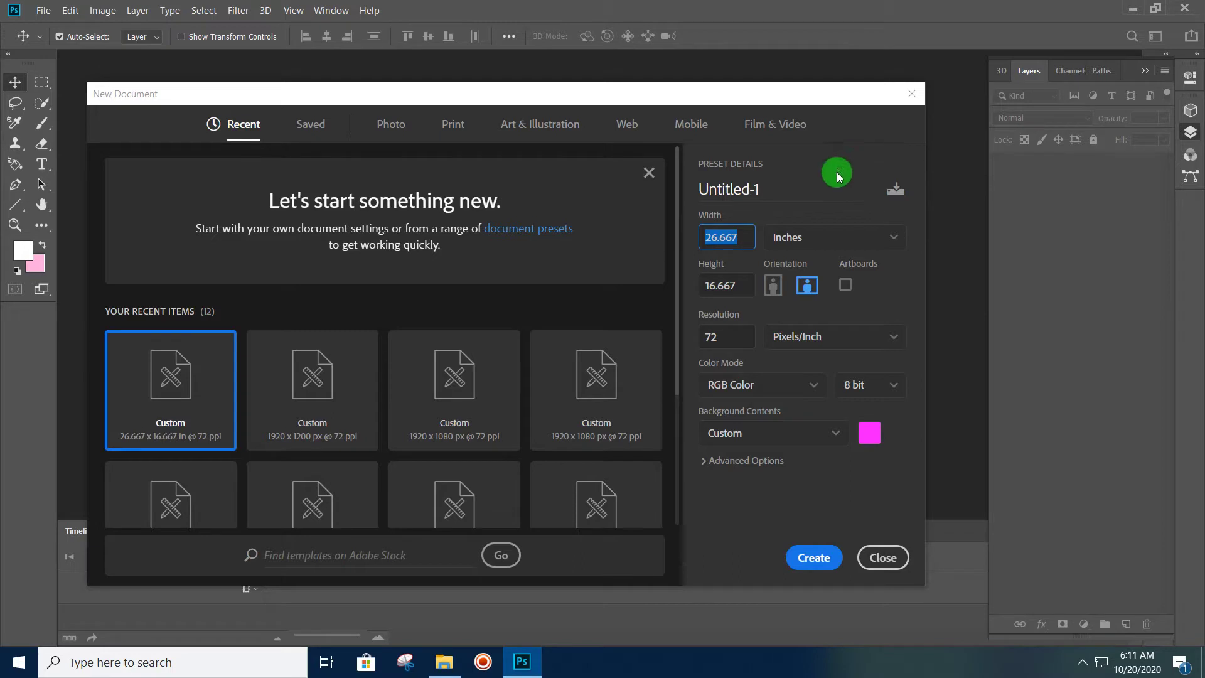
pyautogui.click(828, 241)
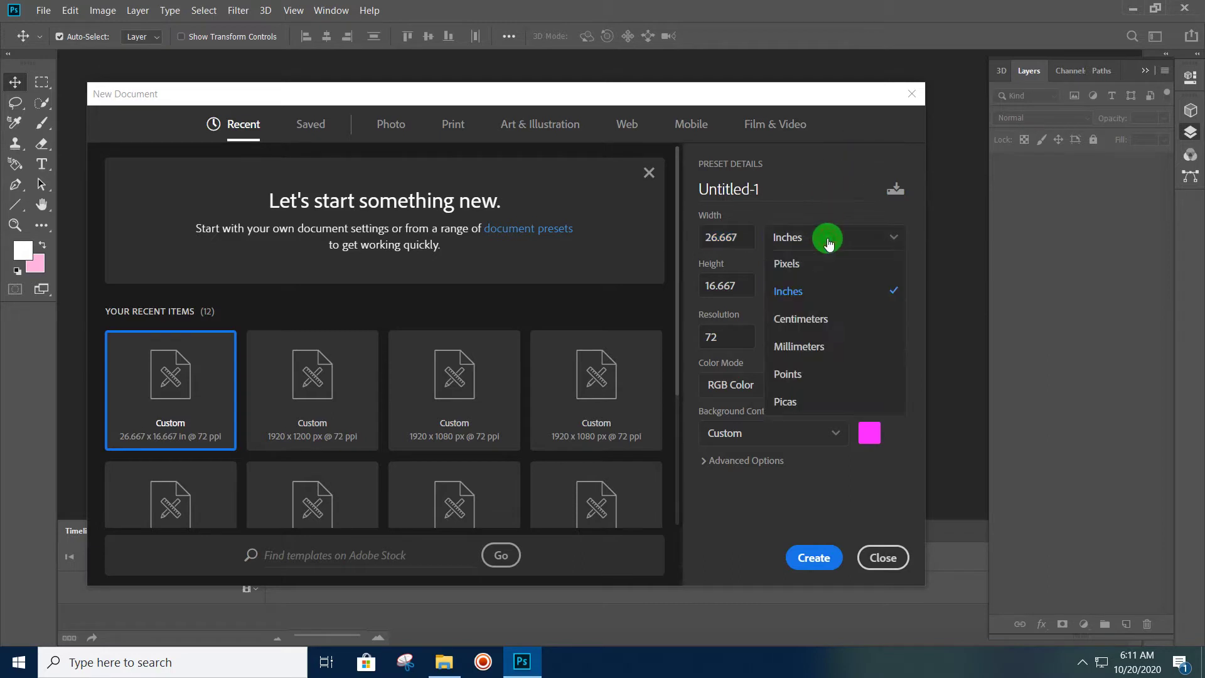
pyautogui.click(808, 268)
pyautogui.click(743, 240)
pyautogui.click(736, 288)
pyautogui.write('1080')
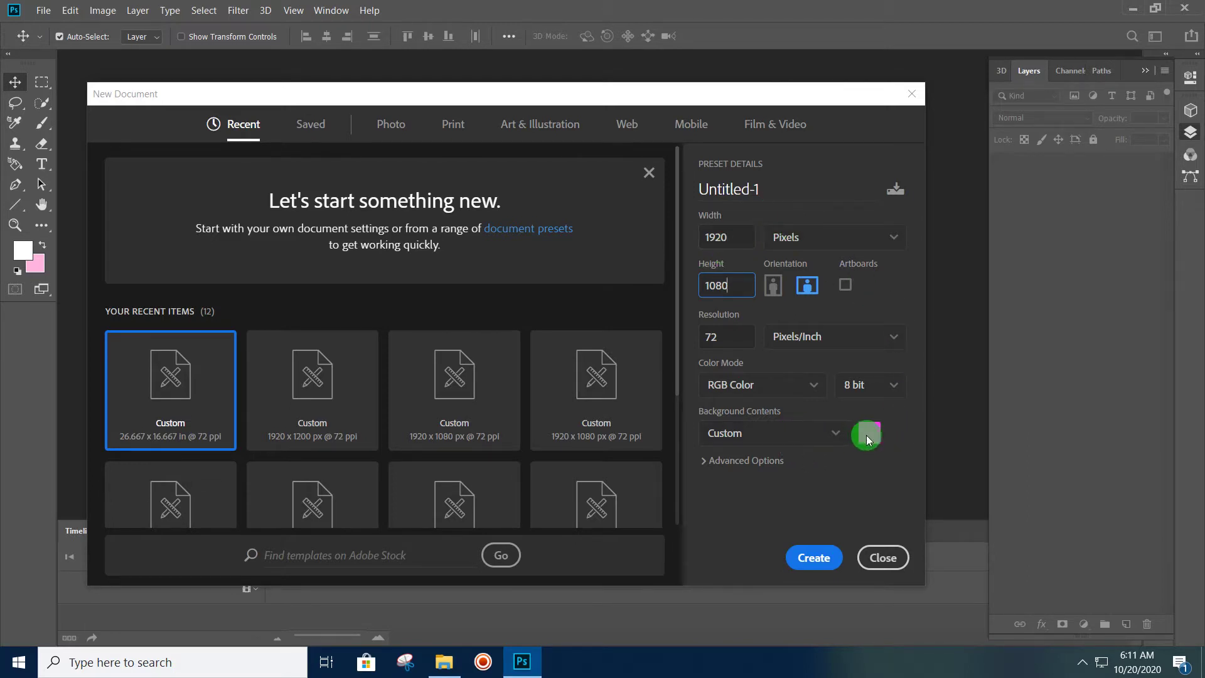
pyautogui.click(838, 436)
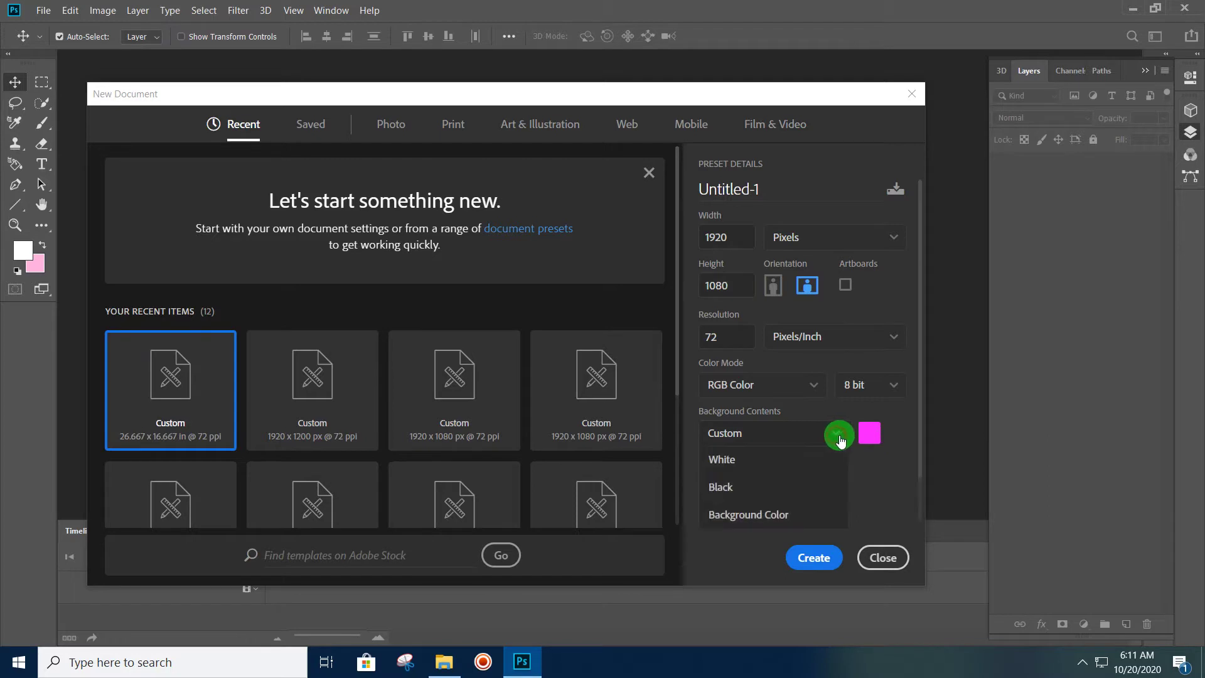
pyautogui.click(898, 424)
# Set the new document's background colour to pink-red f02a5e
pyautogui.click(866, 433)
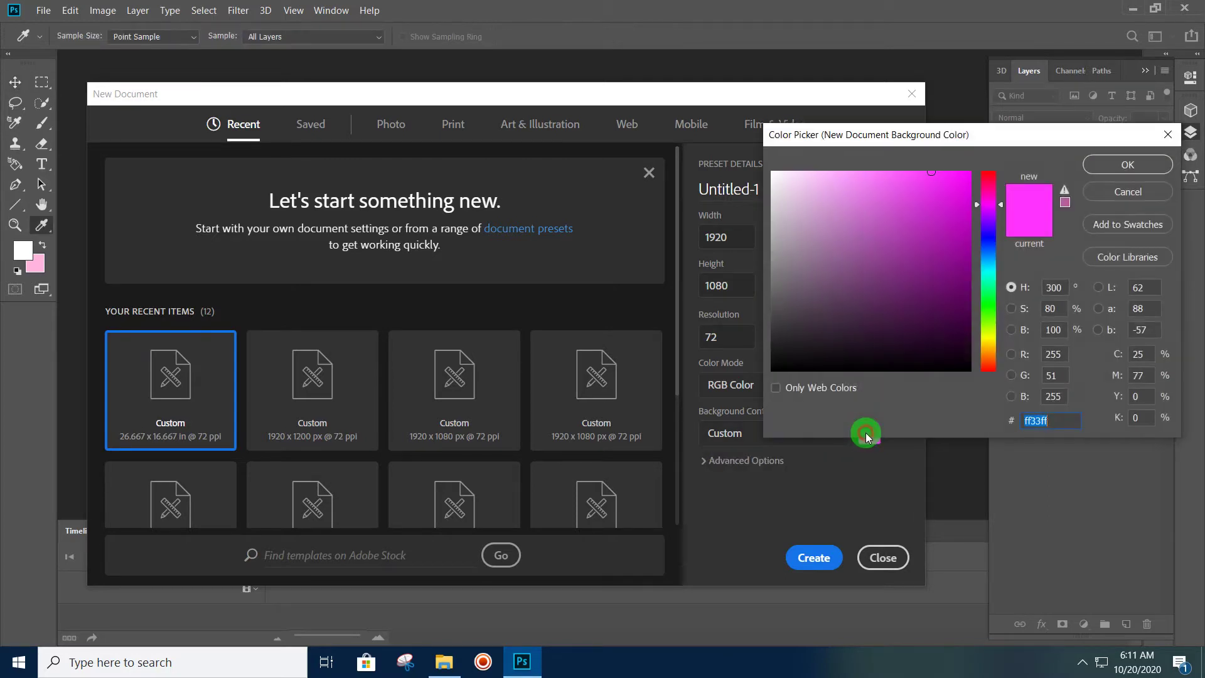
pyautogui.click(989, 363)
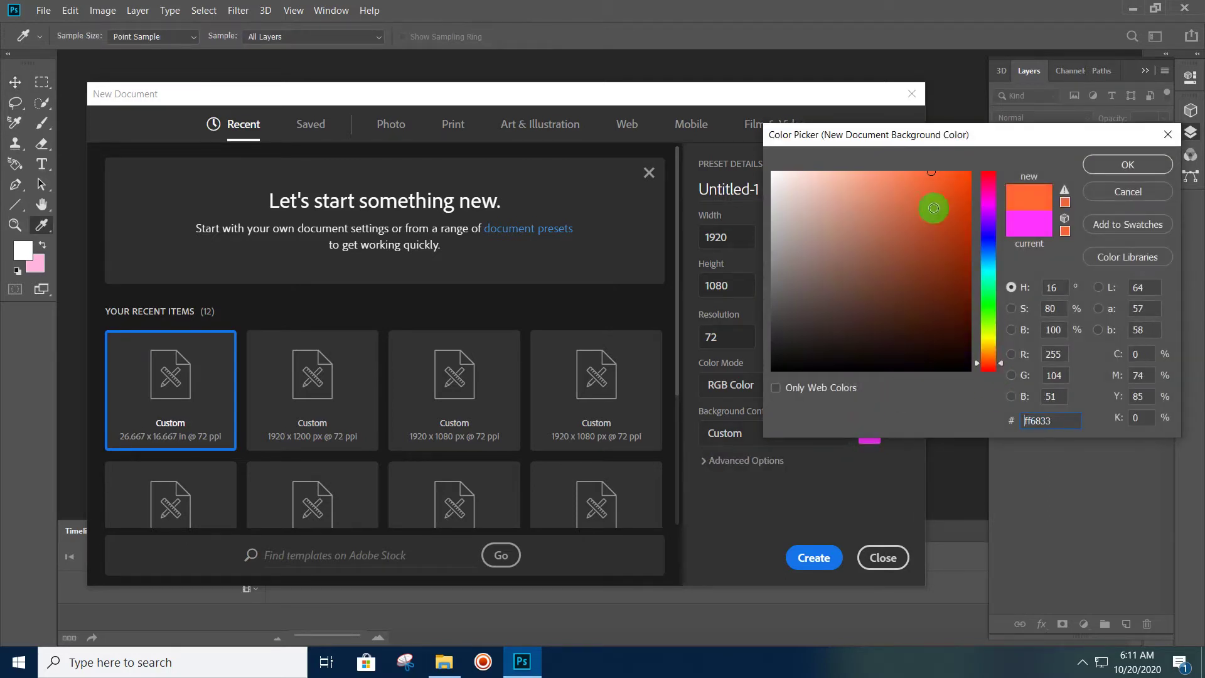
pyautogui.moveTo(990, 364); pyautogui.dragTo(990, 183)
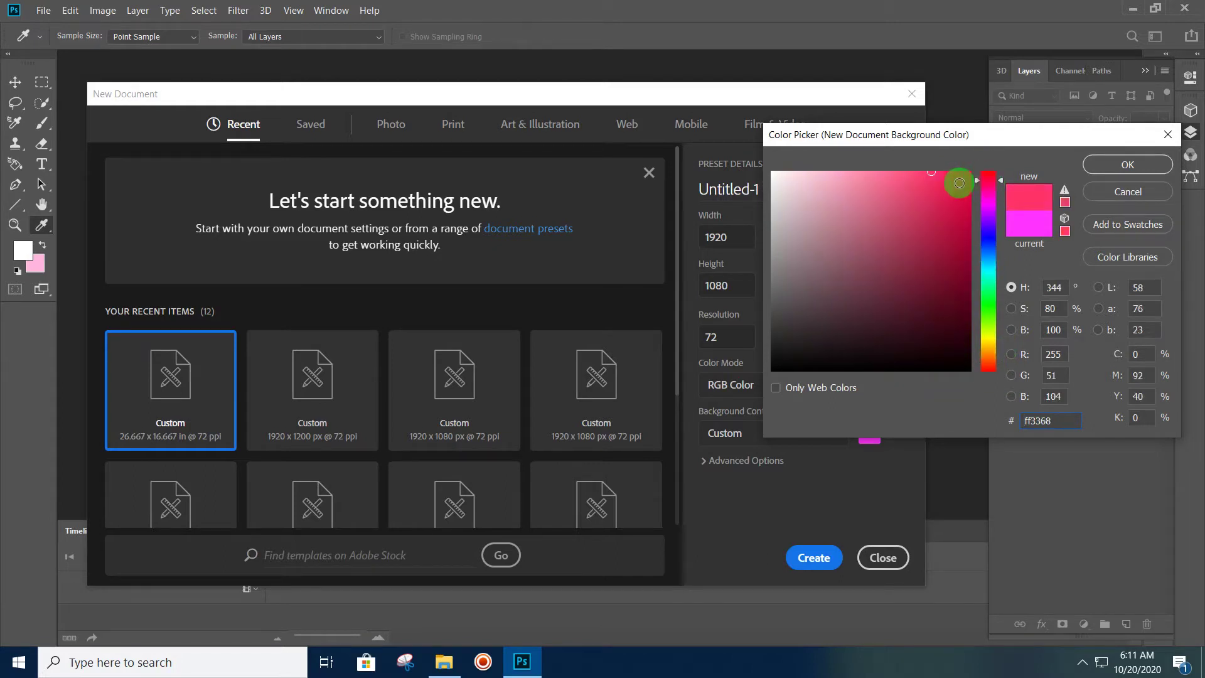
pyautogui.click(935, 183)
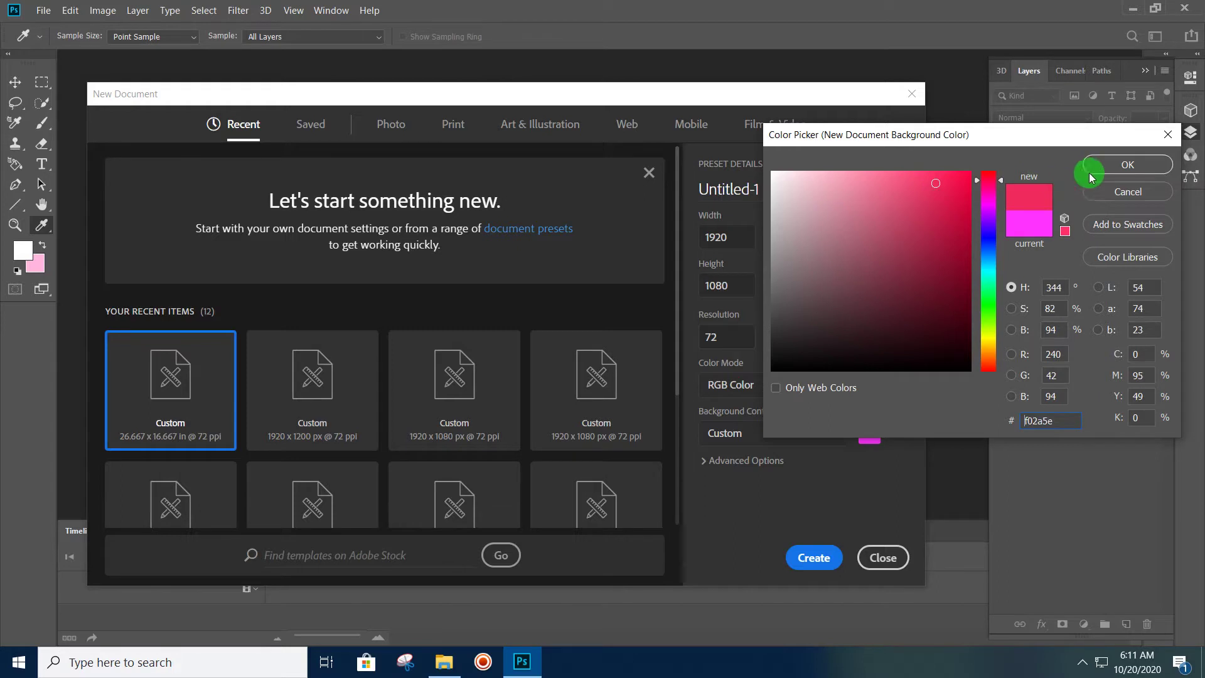
pyautogui.click(1110, 164)
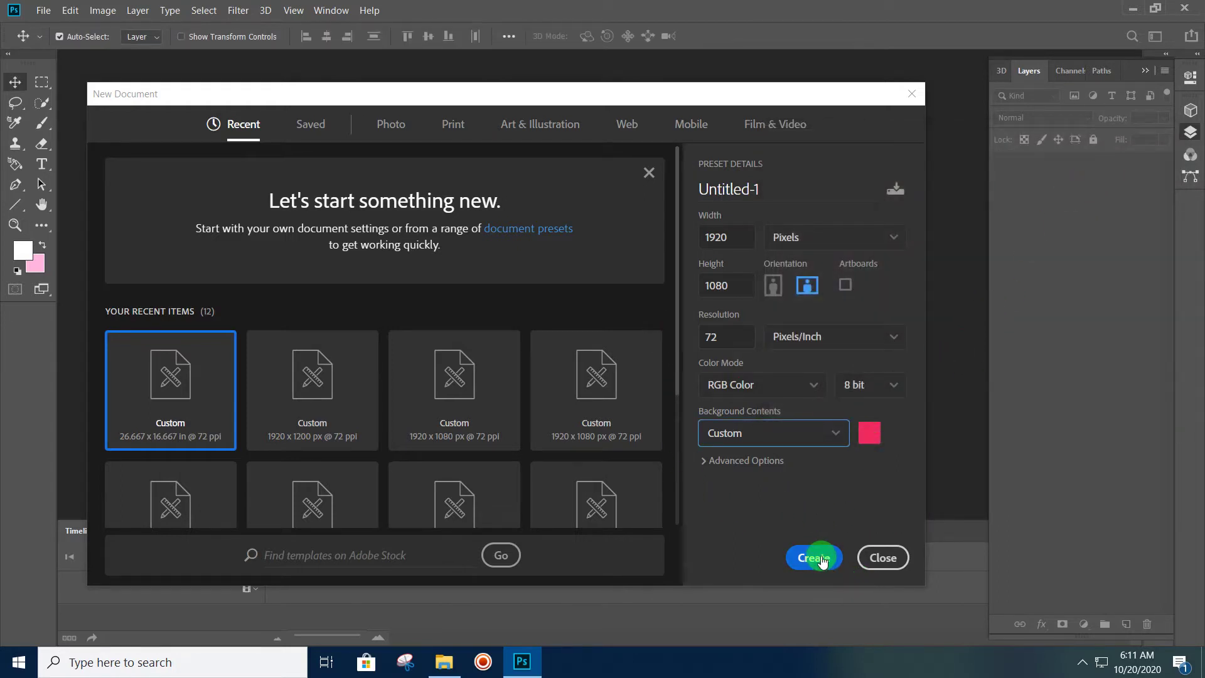
# Name the document Design1 and create it
pyautogui.click(769, 190)
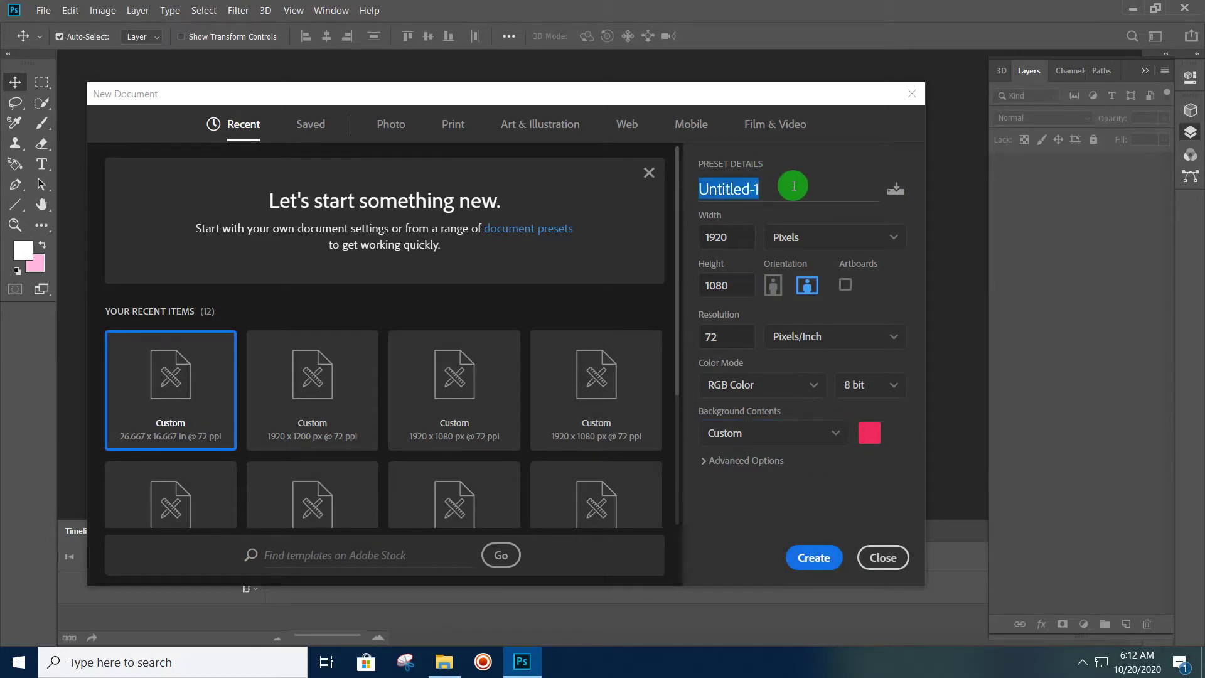
pyautogui.write('Design1')
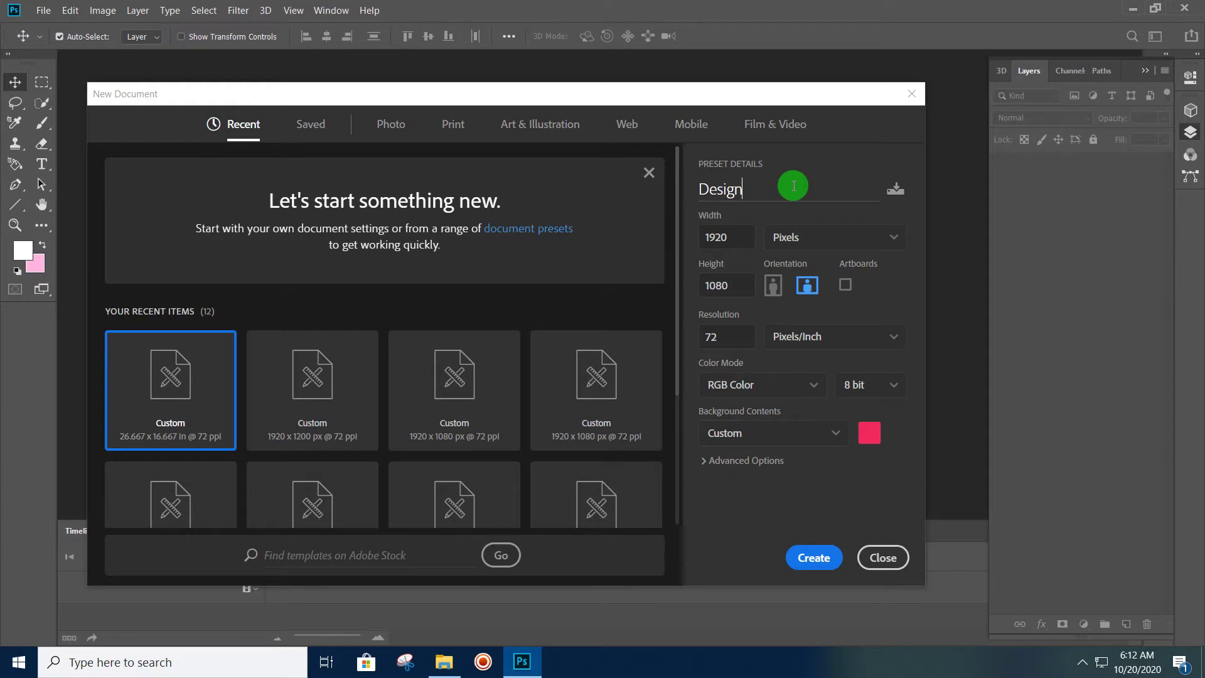
pyautogui.click(815, 559)
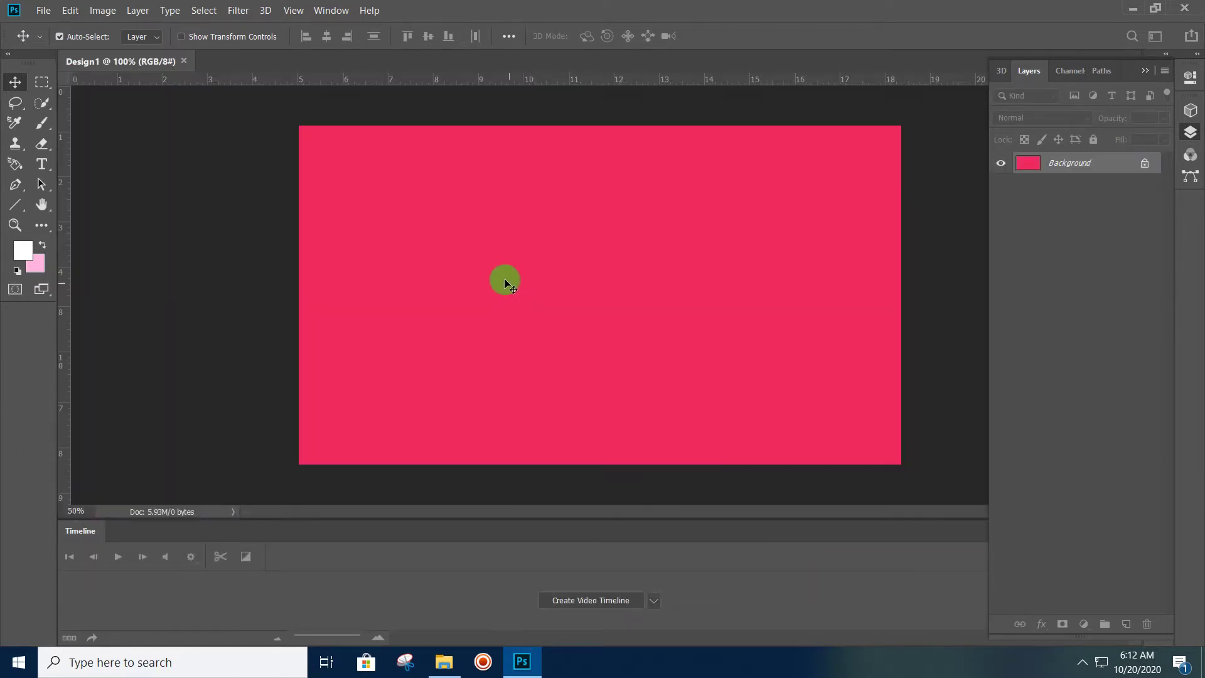
# Convert the locked Background into editable Layer 0 and enable auto-select layer picking
pyautogui.scroll(2, 578, 277)
pyautogui.scroll(-2, 577, 276)
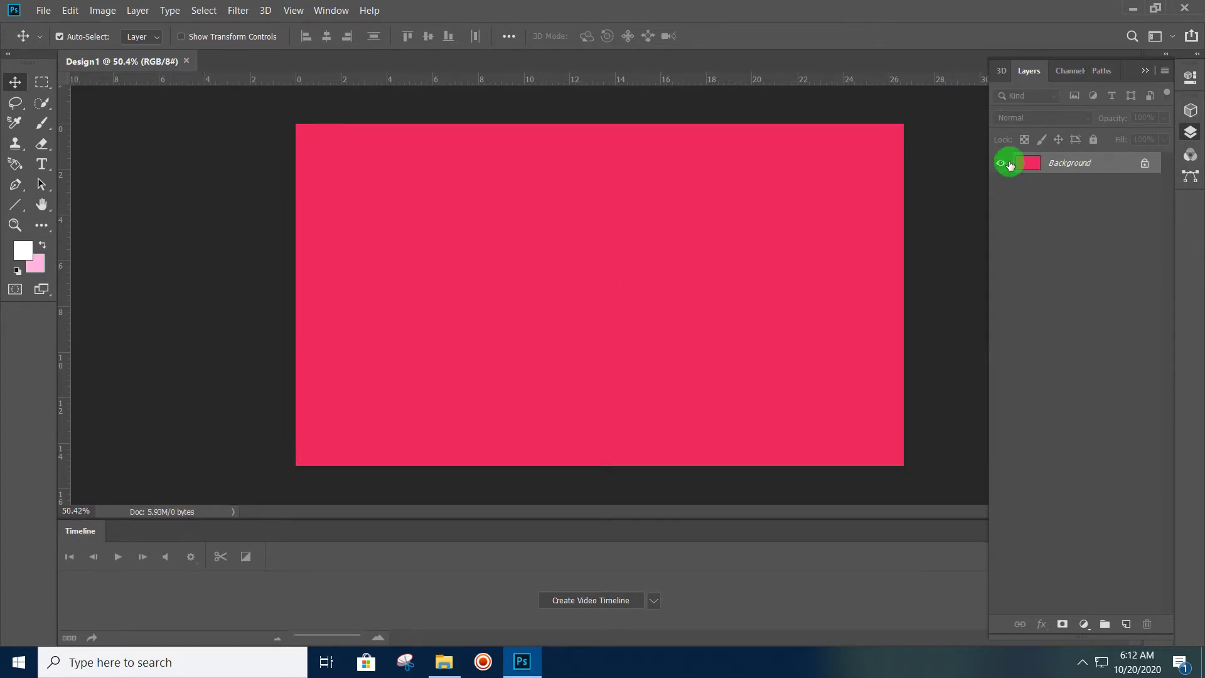
pyautogui.click(1147, 170)
pyautogui.doubleClick(1086, 164)
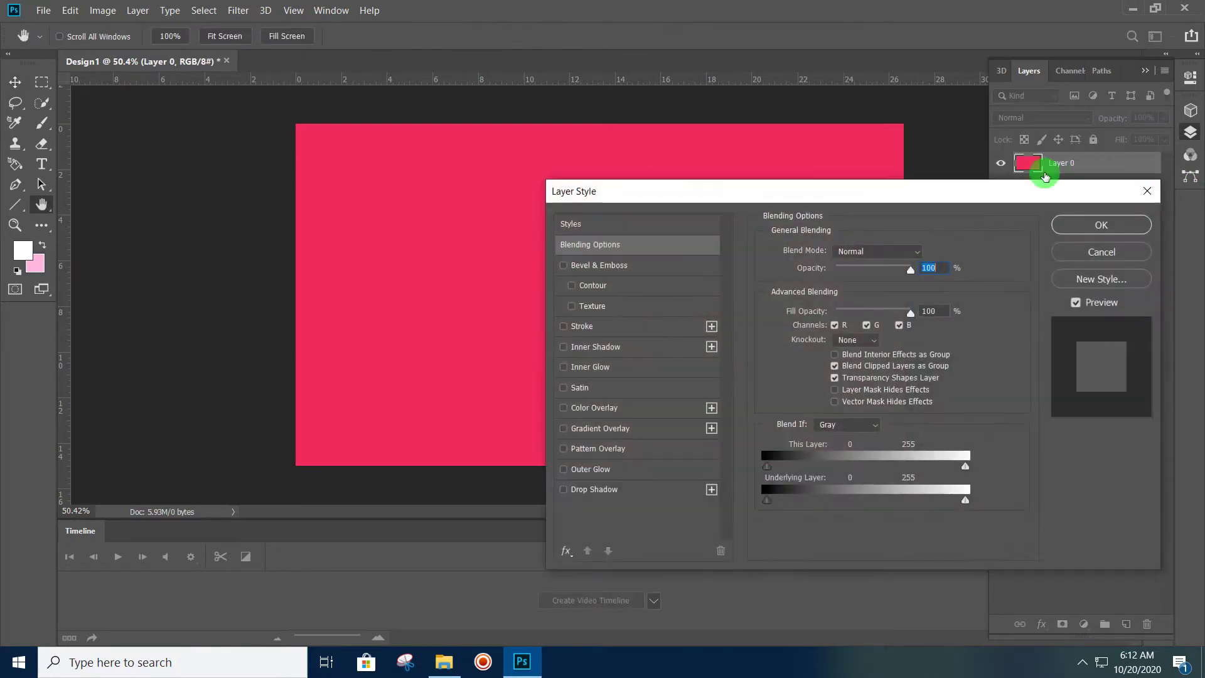
pyautogui.click(1140, 194)
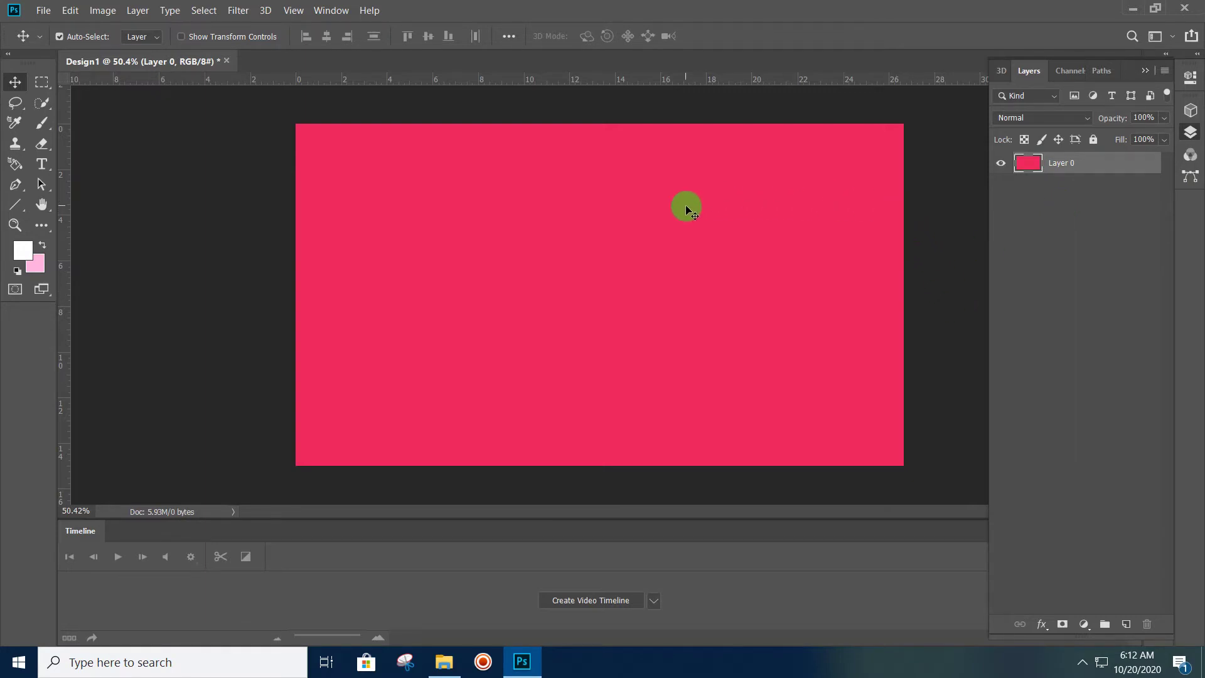
pyautogui.scroll(-2, 607, 187)
pyautogui.scroll(1, 609, 192)
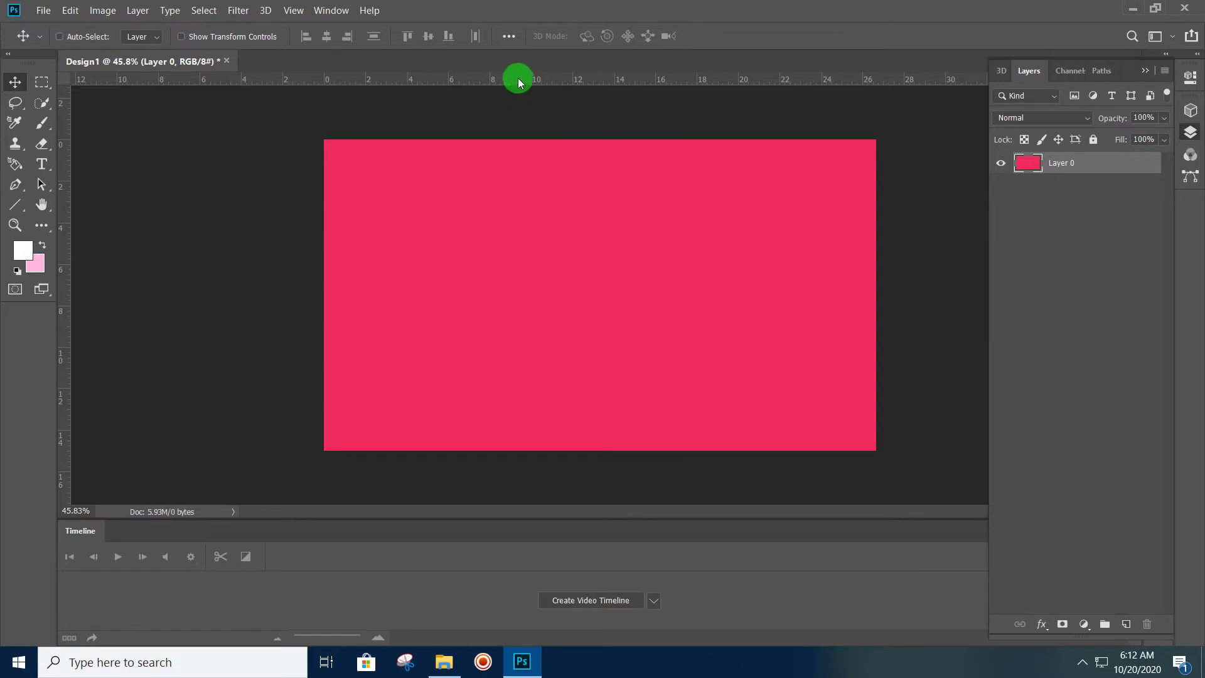
pyautogui.click(60, 37)
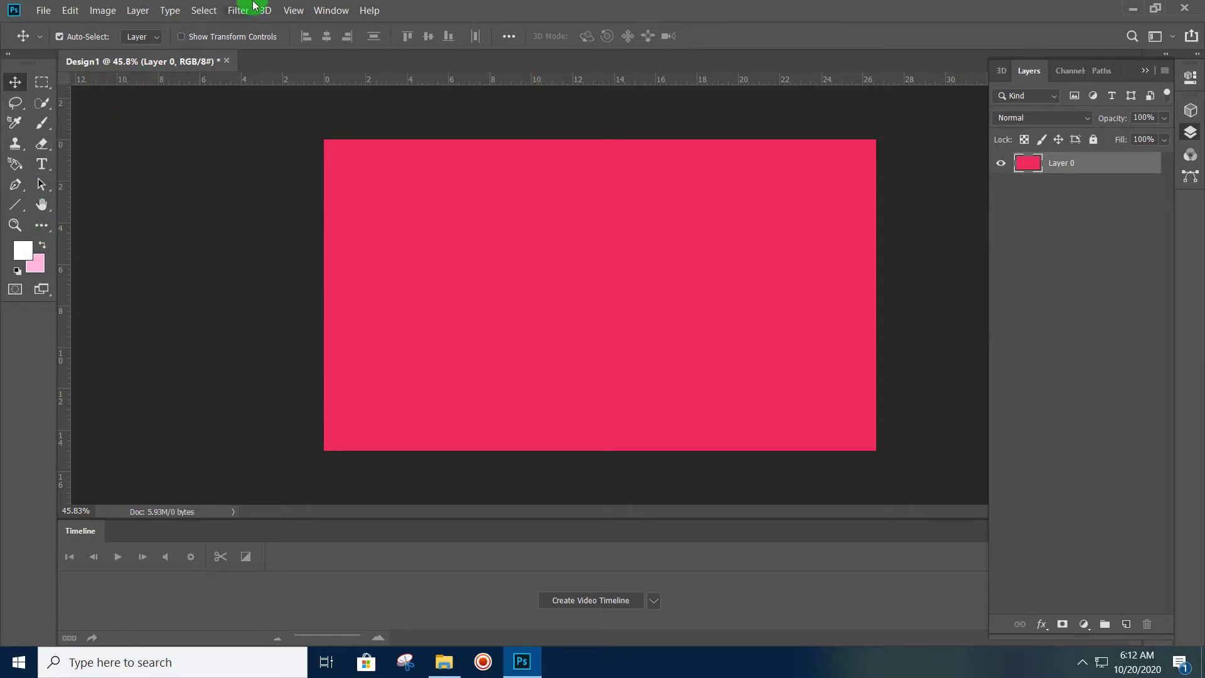
# Toggle the rulers off and back on from the View menu
pyautogui.click(299, 11)
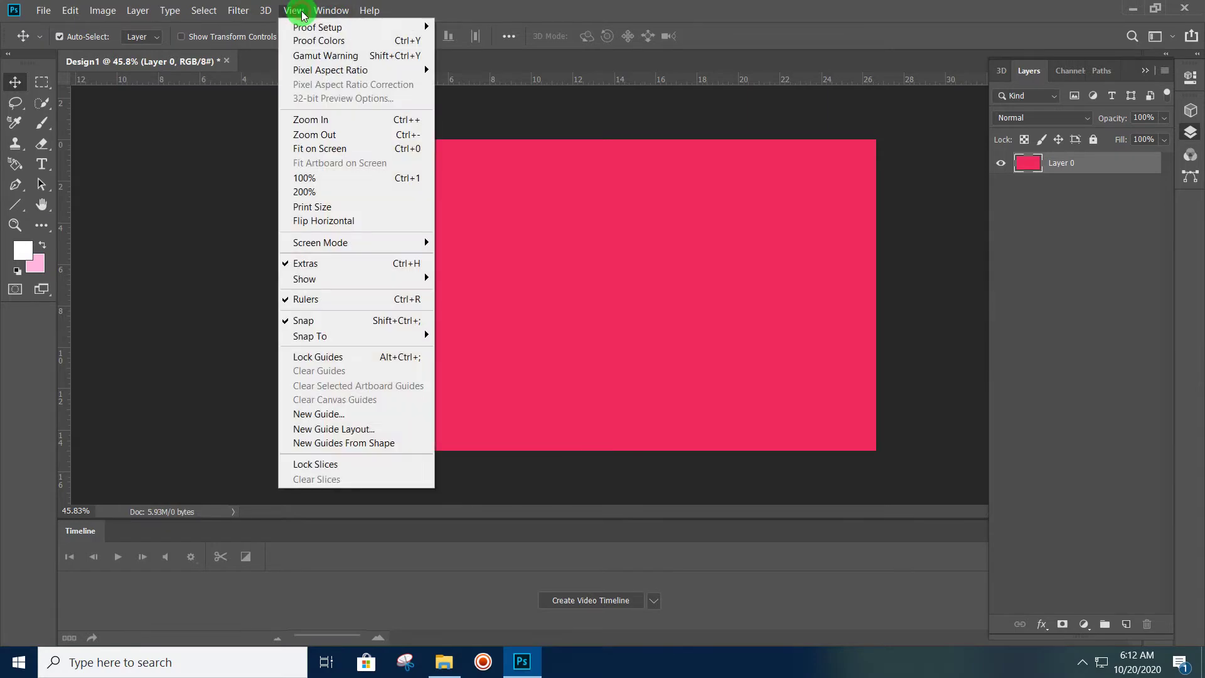
pyautogui.click(332, 306)
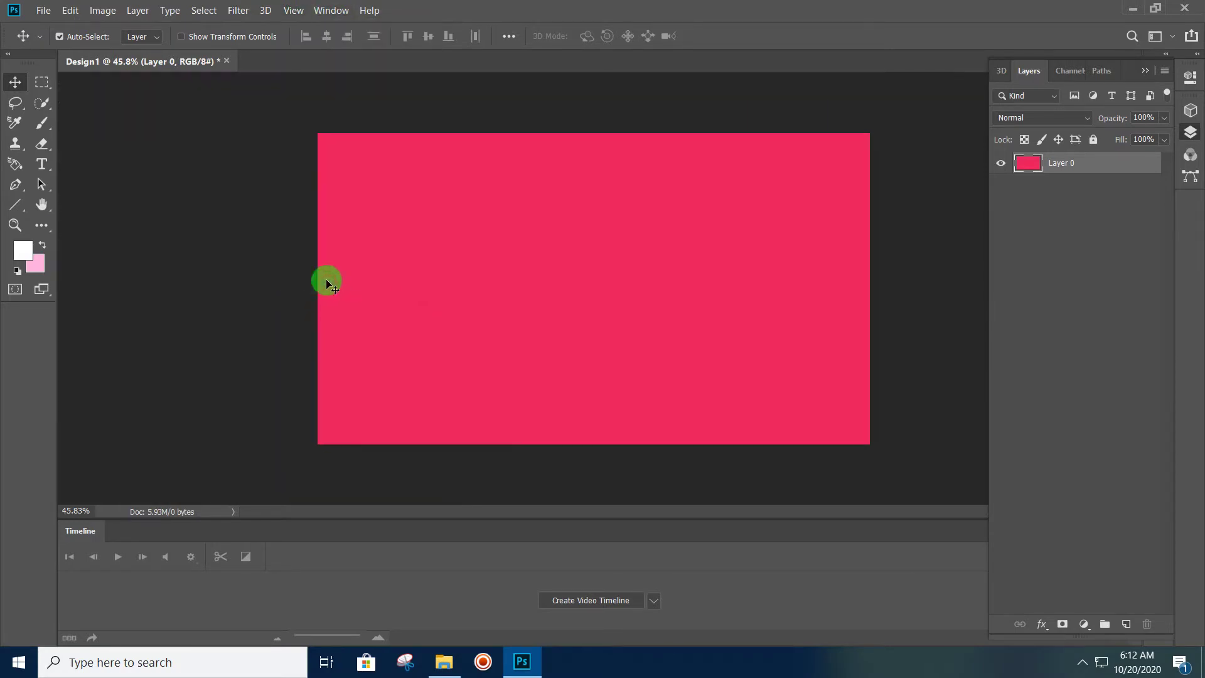
pyautogui.click(293, 11)
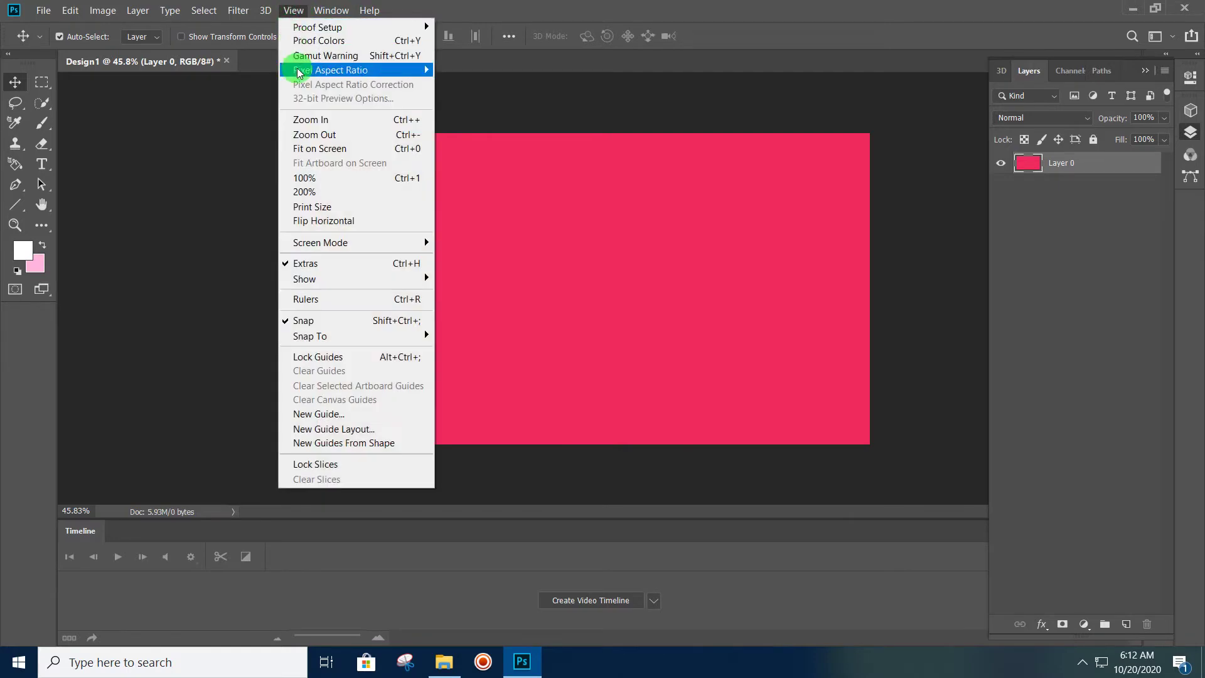
pyautogui.click(321, 299)
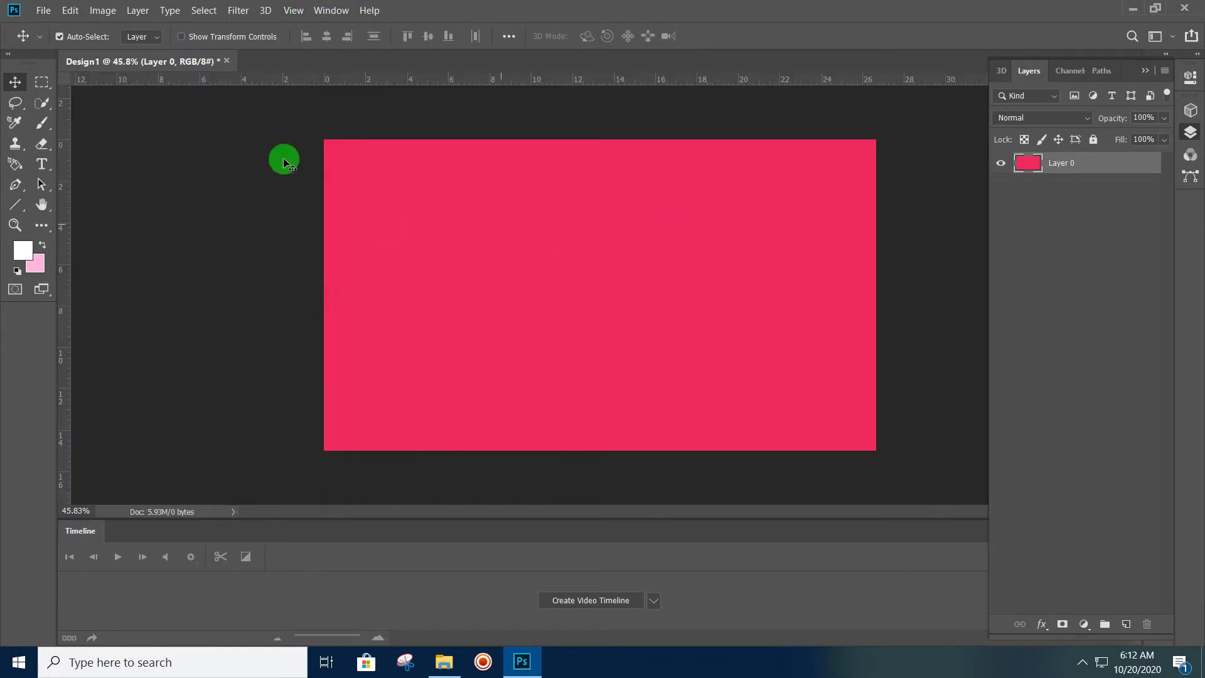
# Place three horizontal guides (upper, middle, lower) and two vertical guides on the canvas
pyautogui.moveTo(613, 80)
pyautogui.mouseDown()
pyautogui.moveTo(654, 80)
pyautogui.moveTo(647, 293)
pyautogui.mouseUp()
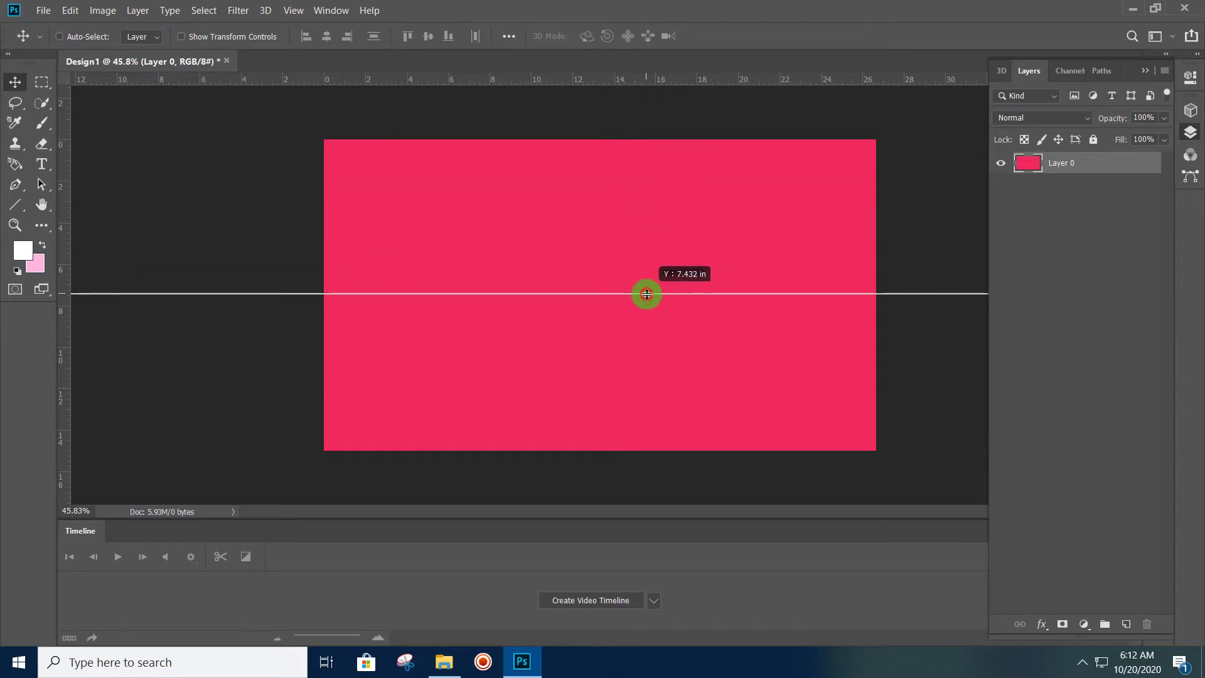
pyautogui.moveTo(647, 294); pyautogui.dragTo(647, 293)
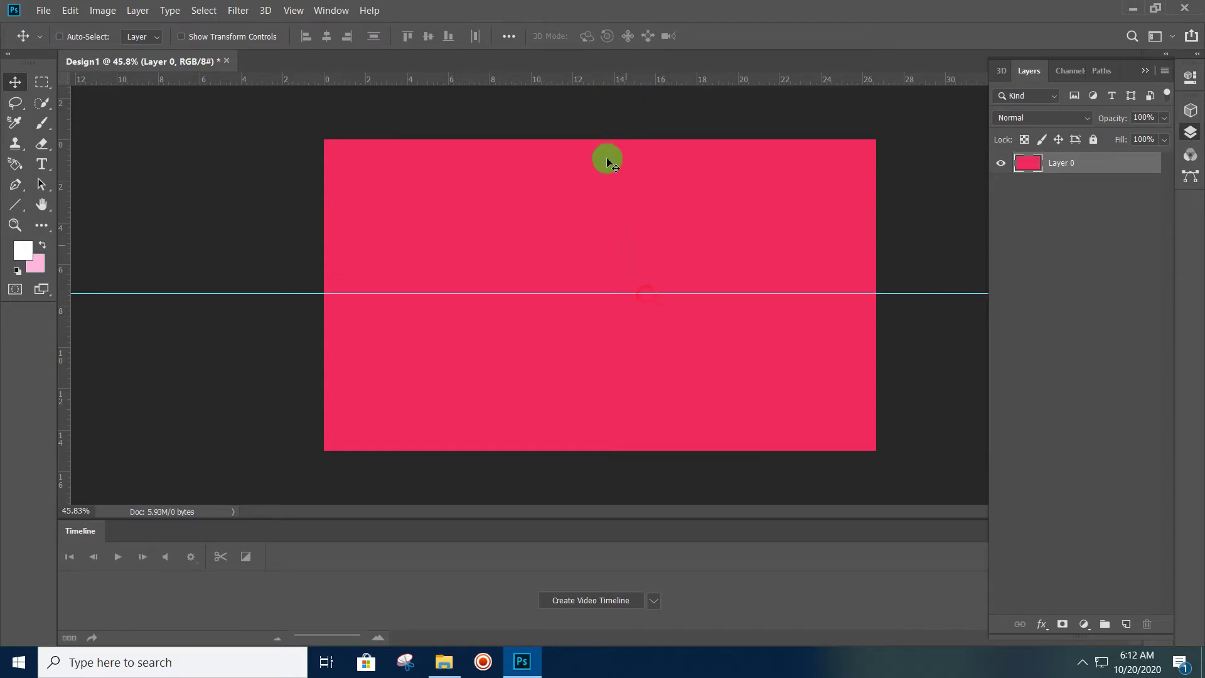
pyautogui.moveTo(608, 84); pyautogui.dragTo(614, 204)
pyautogui.moveTo(616, 85); pyautogui.dragTo(638, 385)
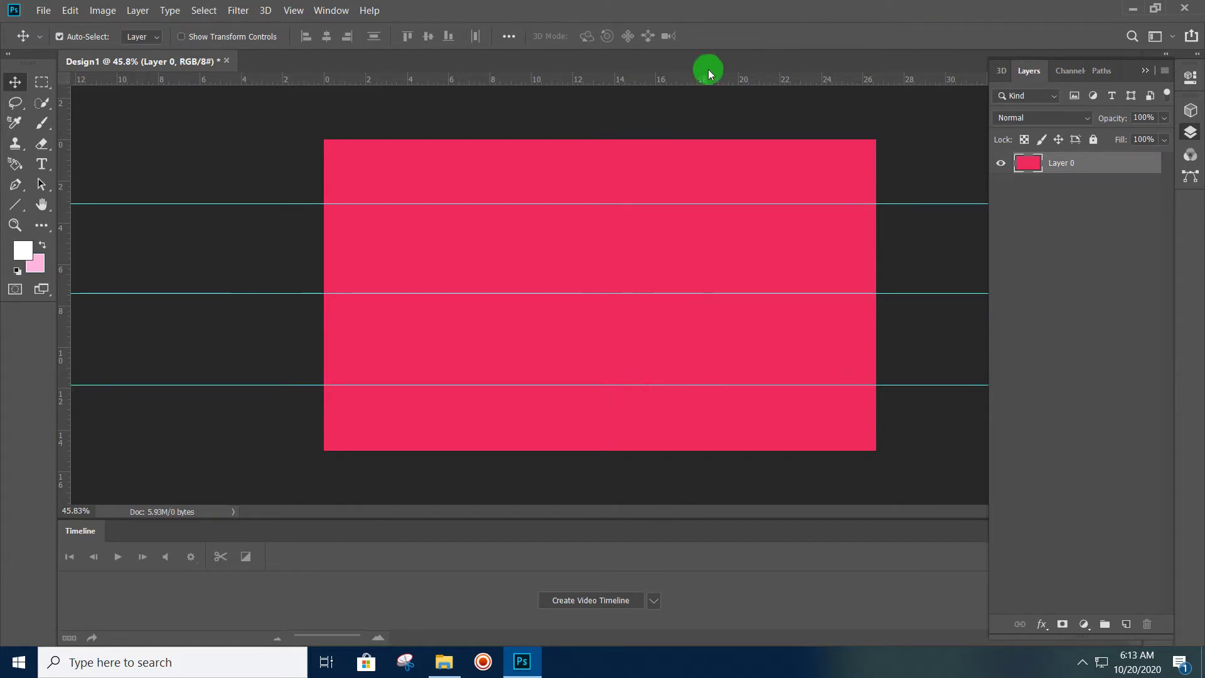
pyautogui.moveTo(67, 226)
pyautogui.mouseDown()
pyautogui.moveTo(714, 312)
pyautogui.moveTo(638, 312)
pyautogui.mouseUp()
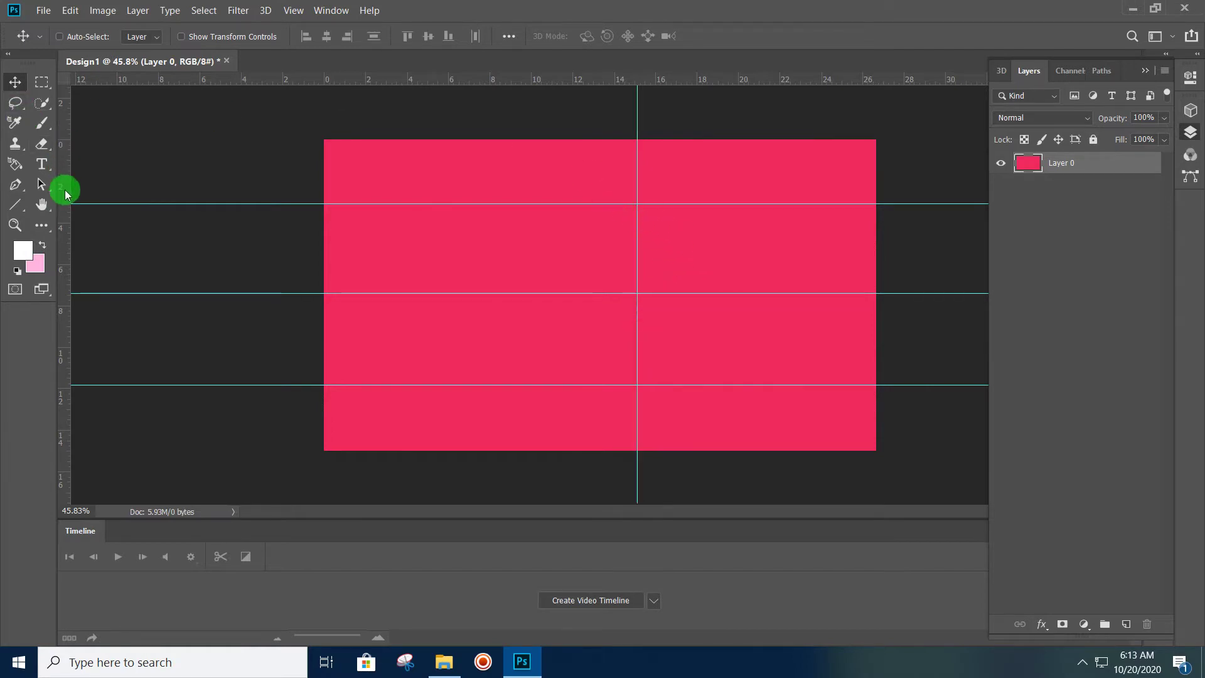
pyautogui.moveTo(69, 194); pyautogui.dragTo(808, 295)
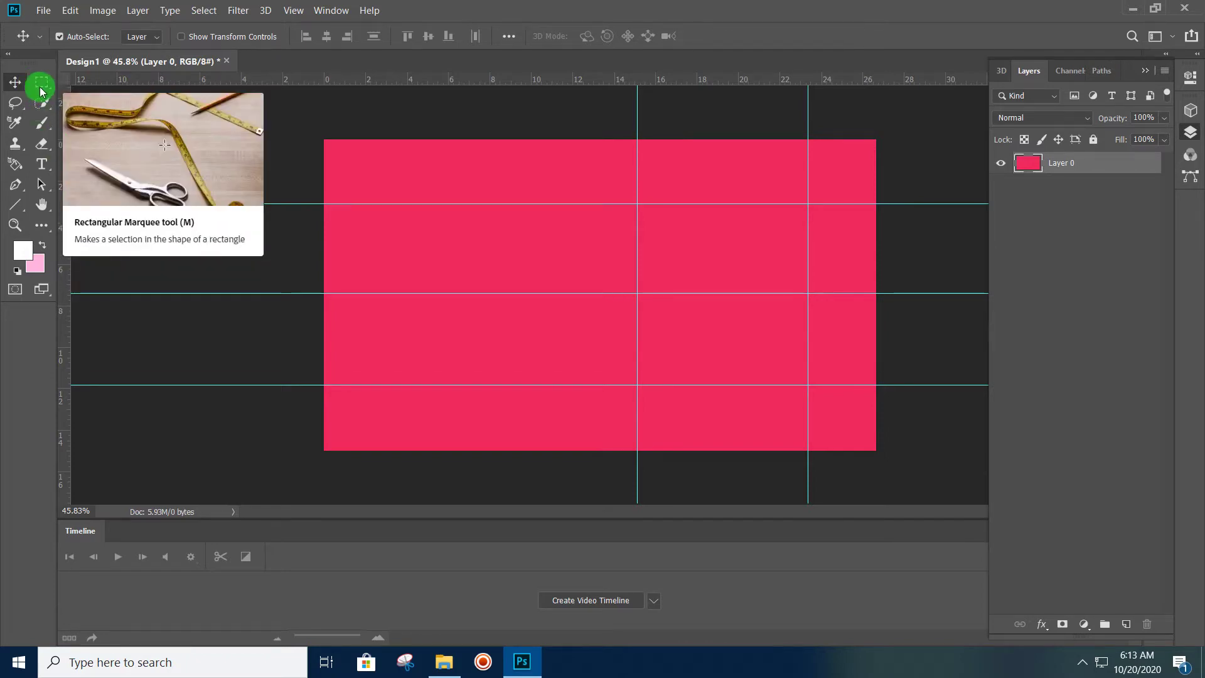
# Draw a circular elliptical-marquee selection straddling the canvas's right edge
pyautogui.moveTo(43, 82); pyautogui.dragTo(185, 99)
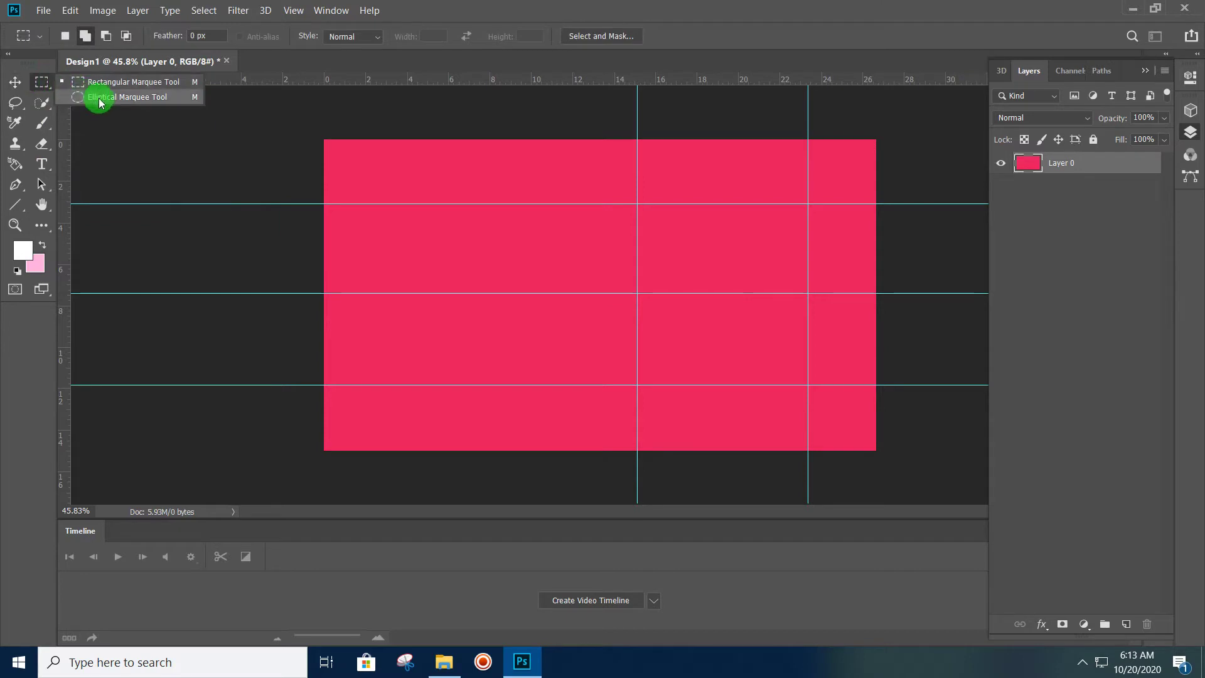
pyautogui.moveTo(186, 99); pyautogui.dragTo(133, 97)
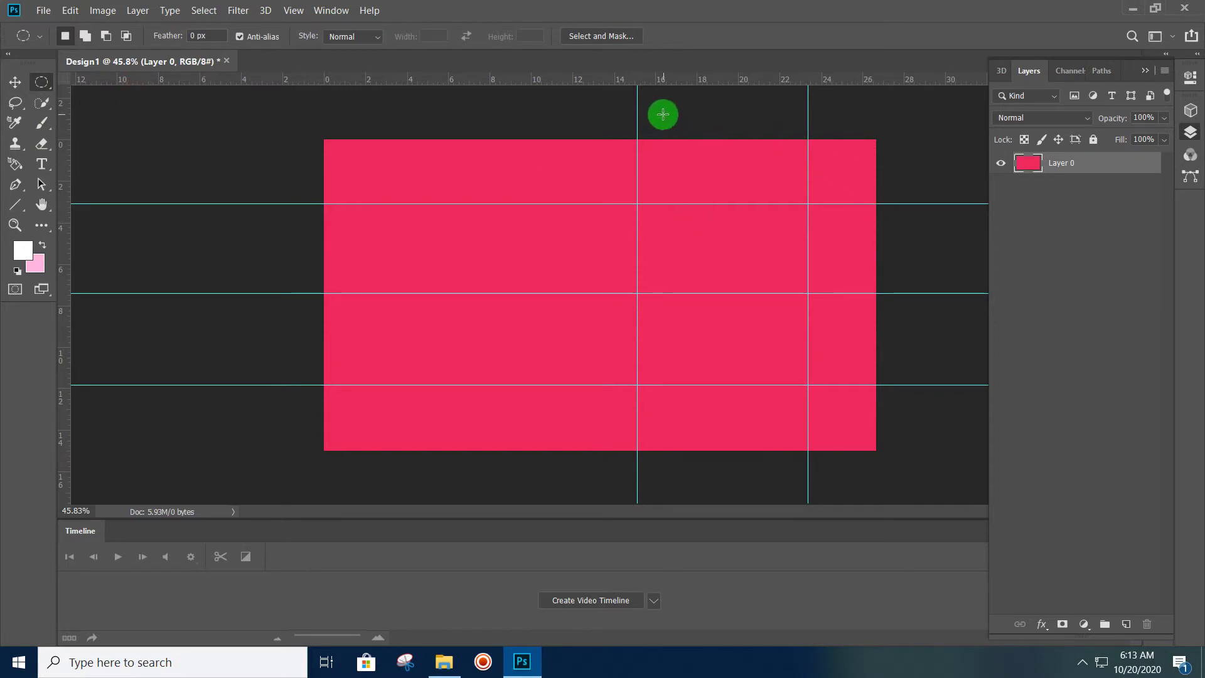
pyautogui.scroll(-1, 699, 162)
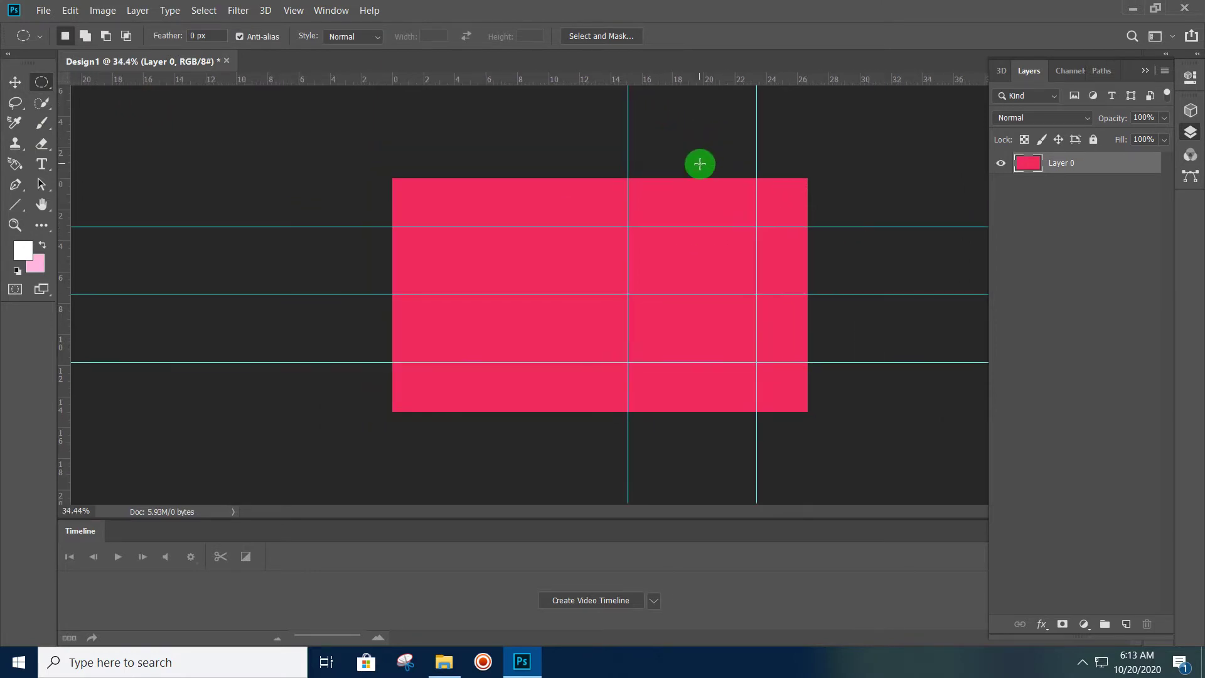
pyautogui.scroll(-1, 700, 164)
pyautogui.moveTo(631, 141); pyautogui.dragTo(898, 438)
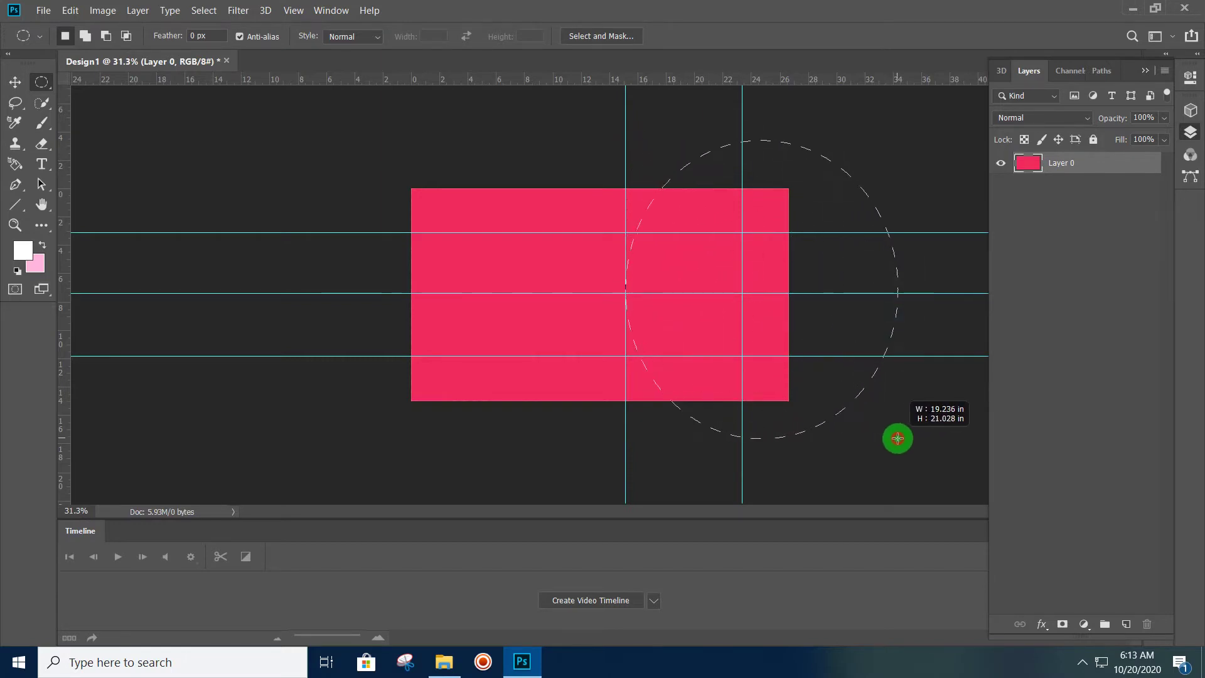
pyautogui.moveTo(897, 438); pyautogui.dragTo(900, 438)
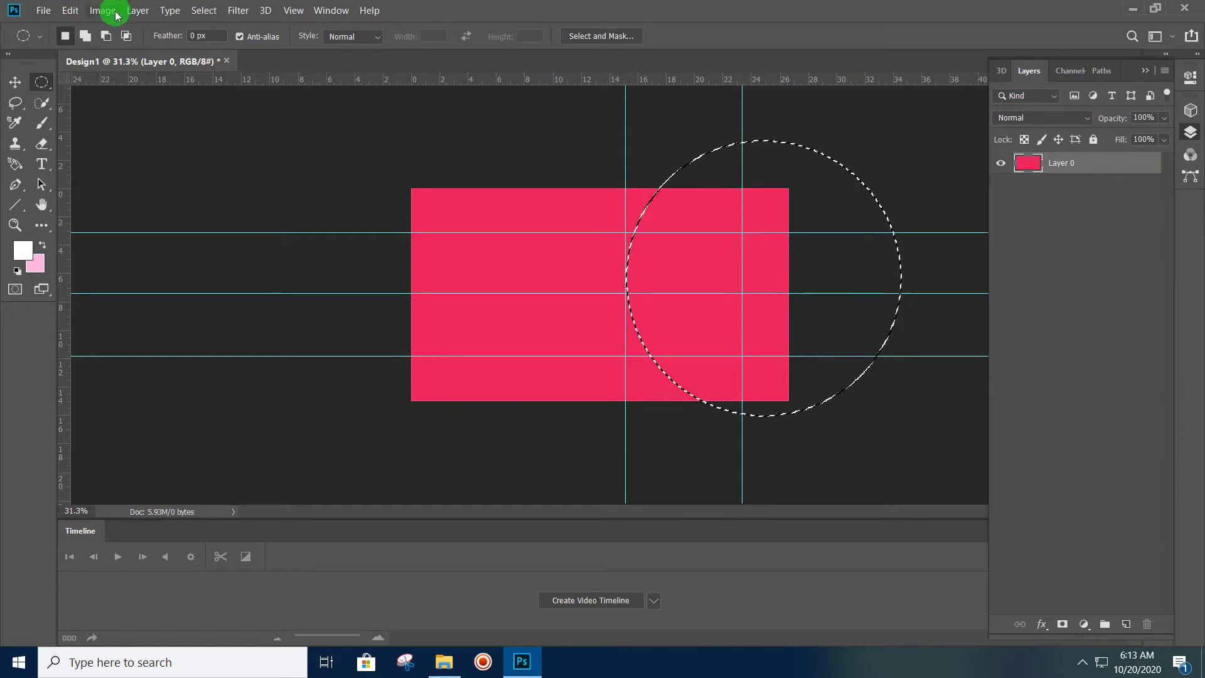
# Copy the circle onto a new Layer 1 via Layer Via Copy and open its layer style
pyautogui.click(138, 10)
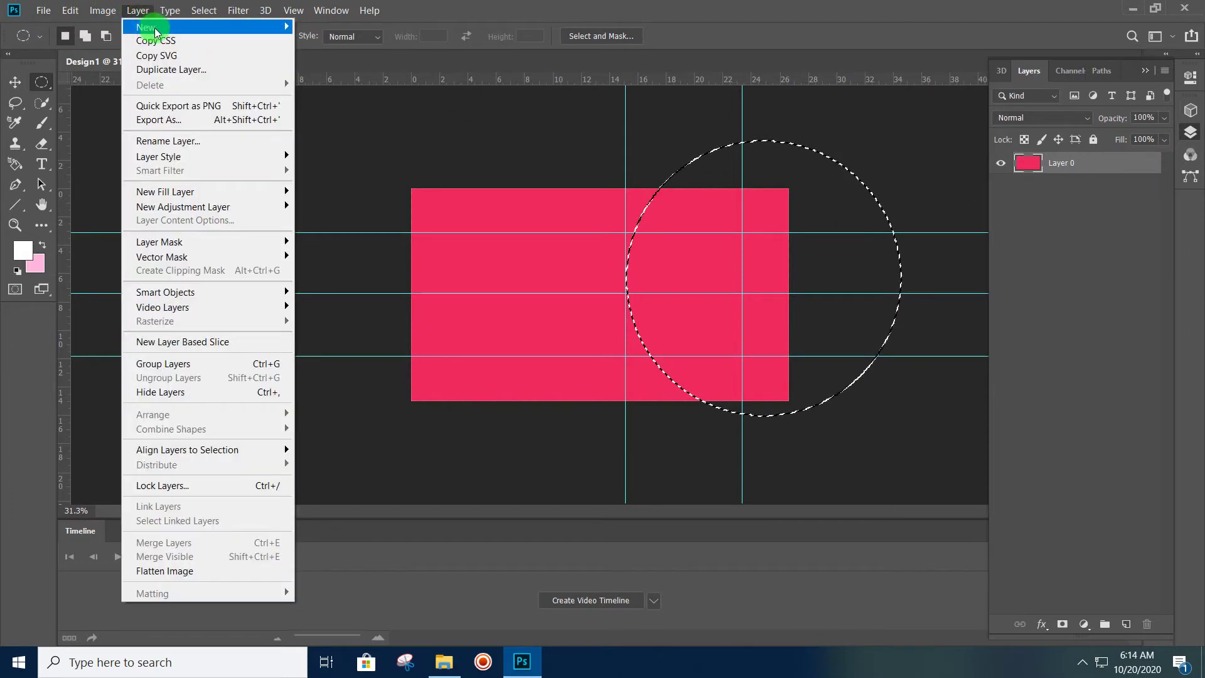
pyautogui.moveTo(145, 26)
pyautogui.click(351, 165)
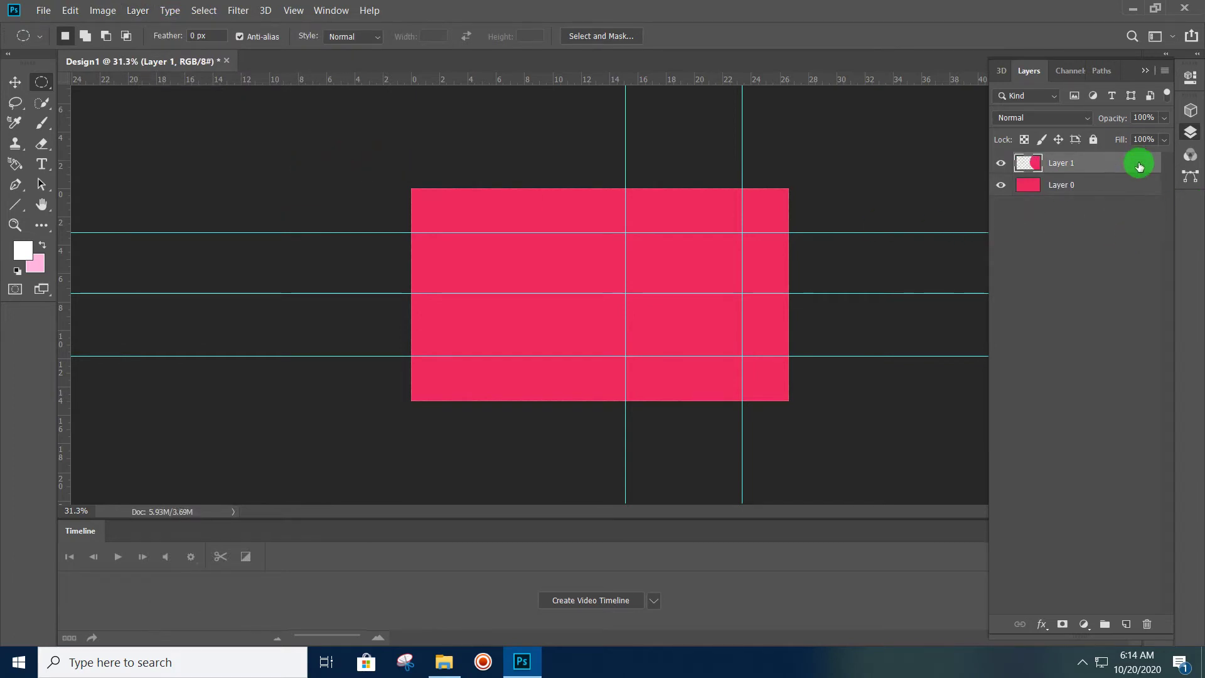
pyautogui.doubleClick(1115, 161)
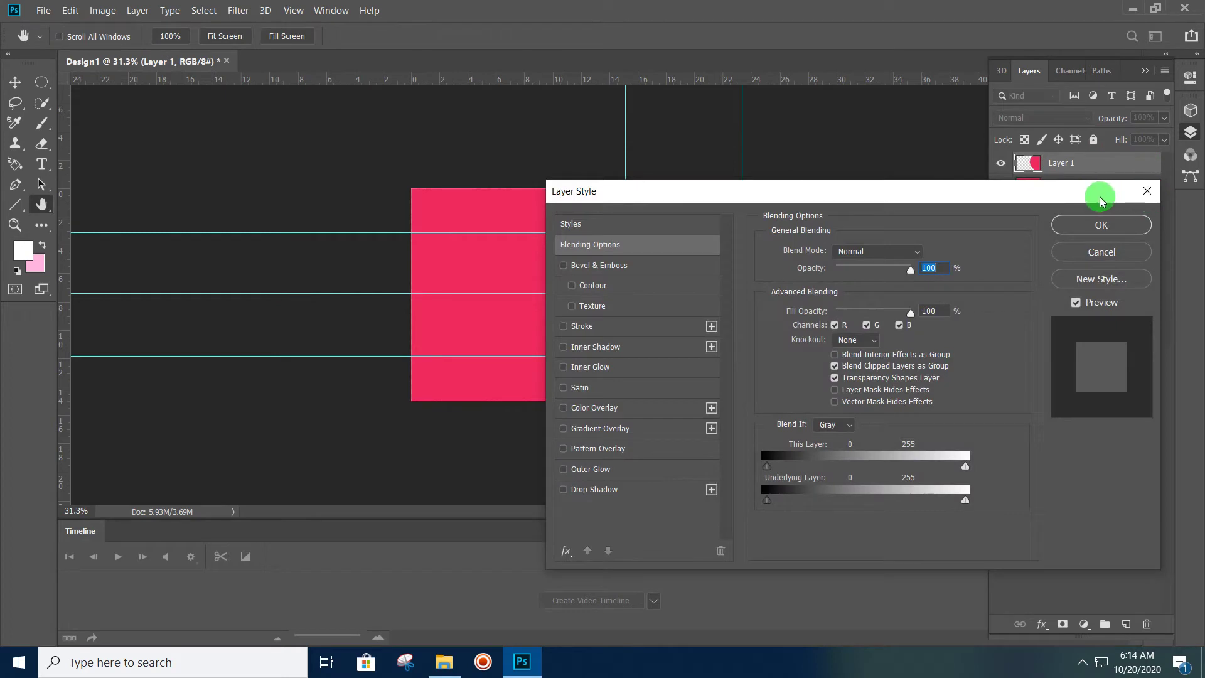
# Give Layer 1's circle a yellow fcc10d colour overlay
pyautogui.moveTo(1092, 196); pyautogui.dragTo(1086, 206)
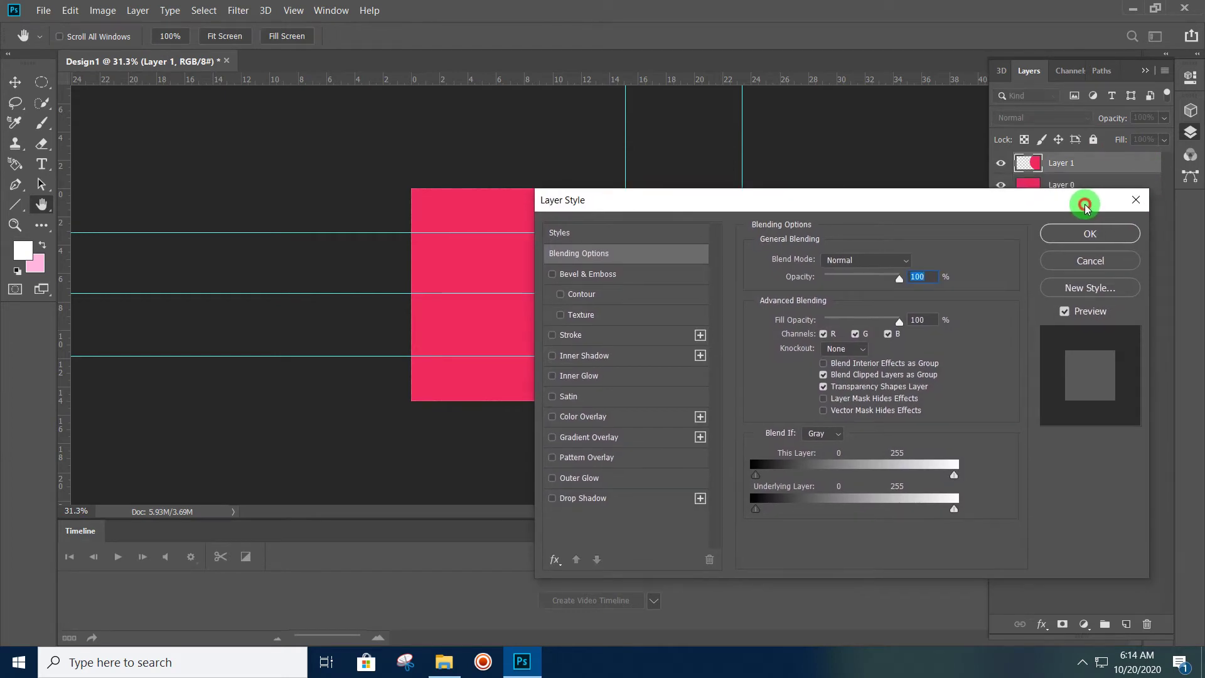
pyautogui.moveTo(756, 204)
pyautogui.mouseDown()
pyautogui.moveTo(743, 383)
pyautogui.moveTo(757, 206)
pyautogui.mouseUp()
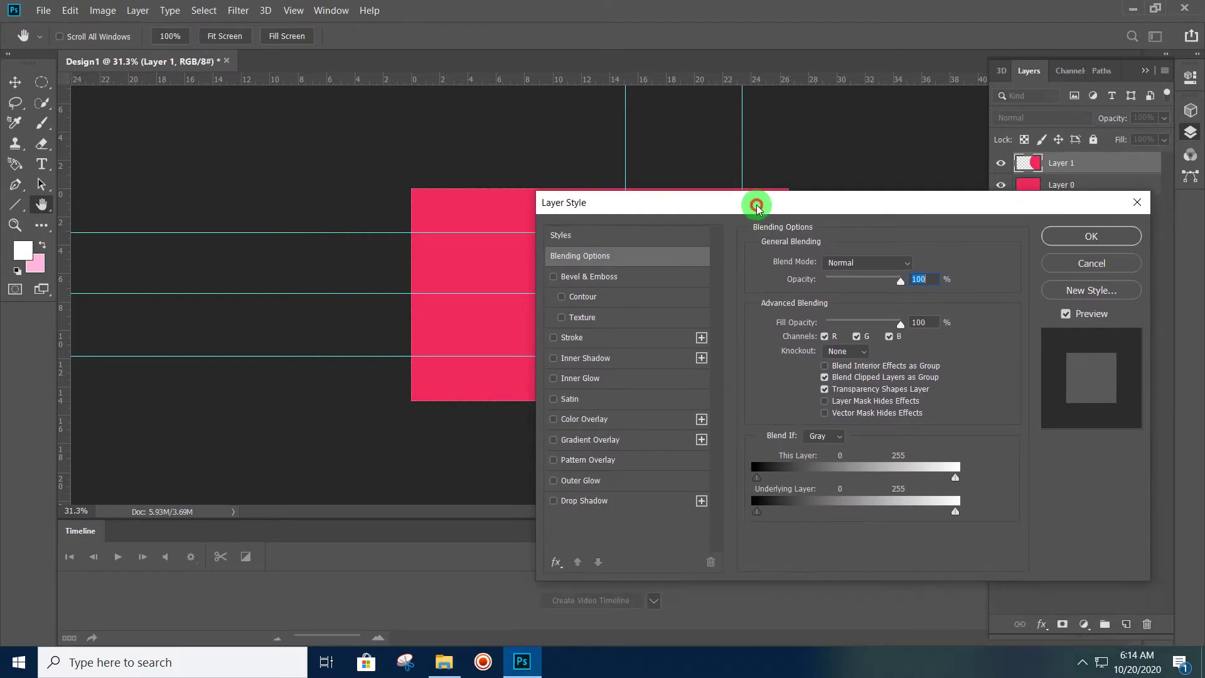
pyautogui.click(585, 421)
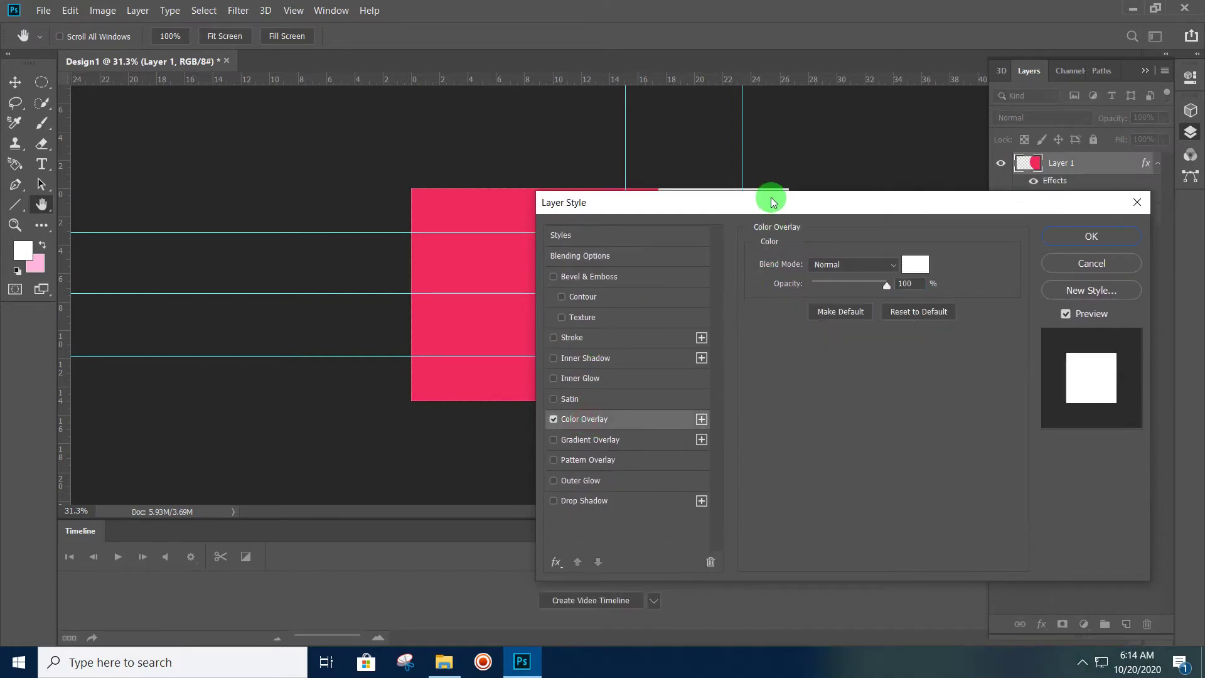
pyautogui.moveTo(770, 201); pyautogui.dragTo(640, 285)
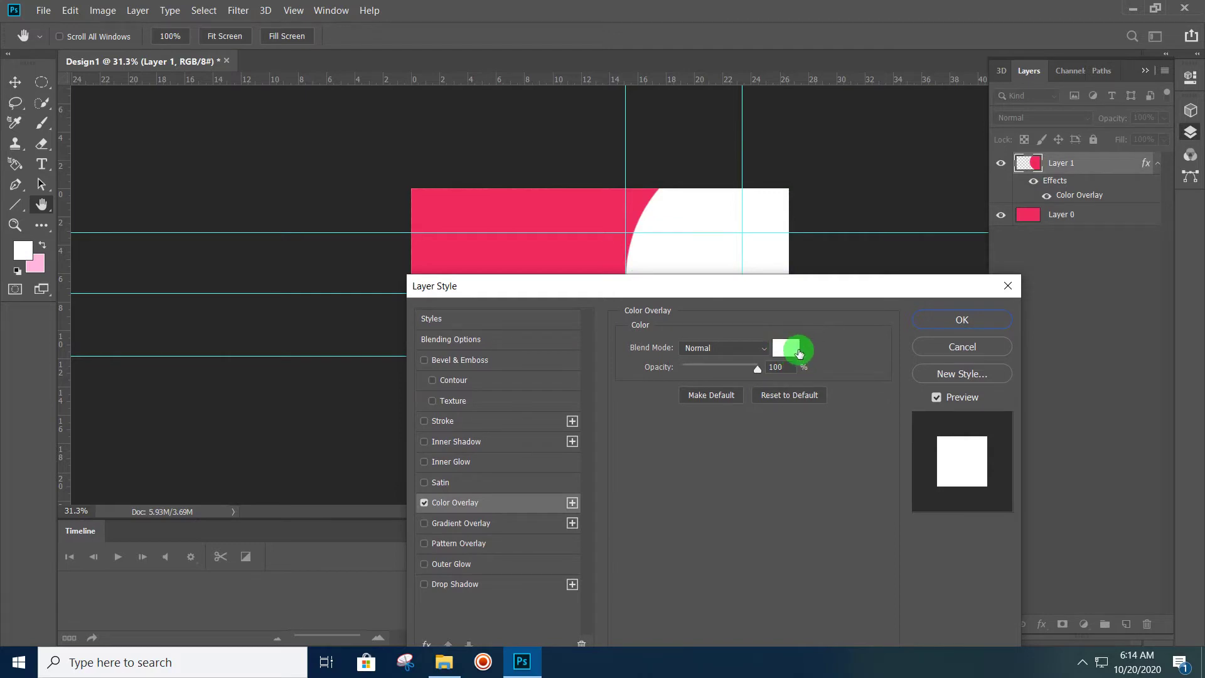
pyautogui.click(793, 347)
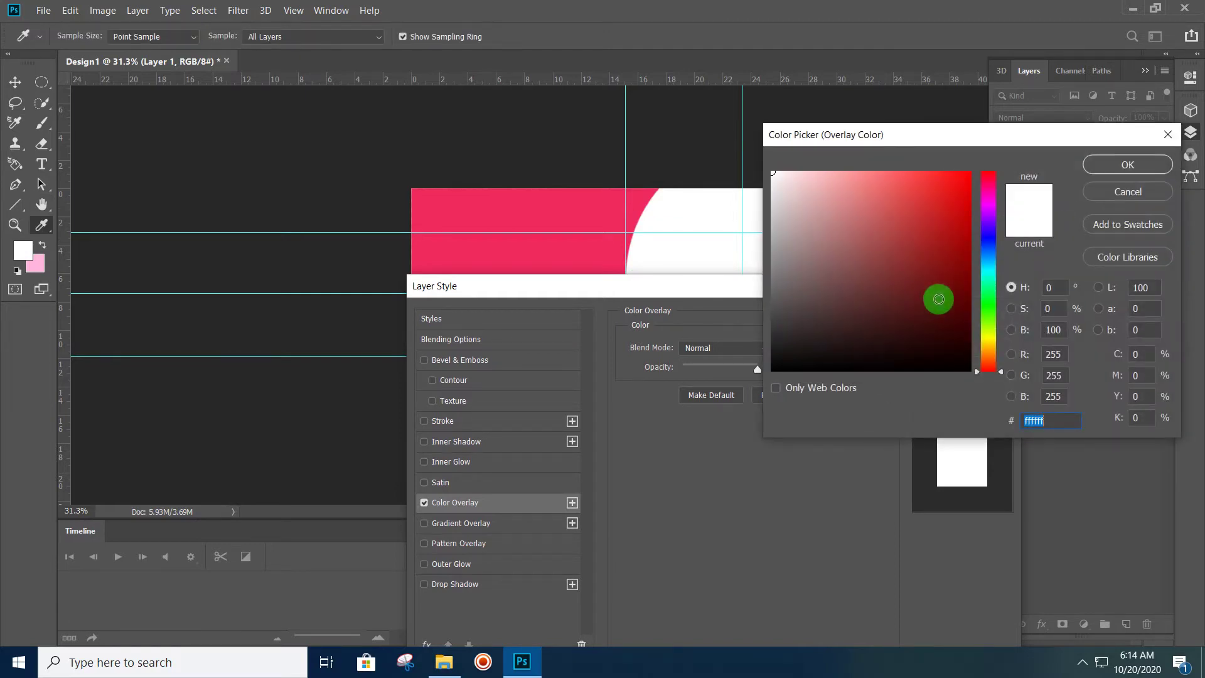
pyautogui.click(991, 347)
pyautogui.click(955, 184)
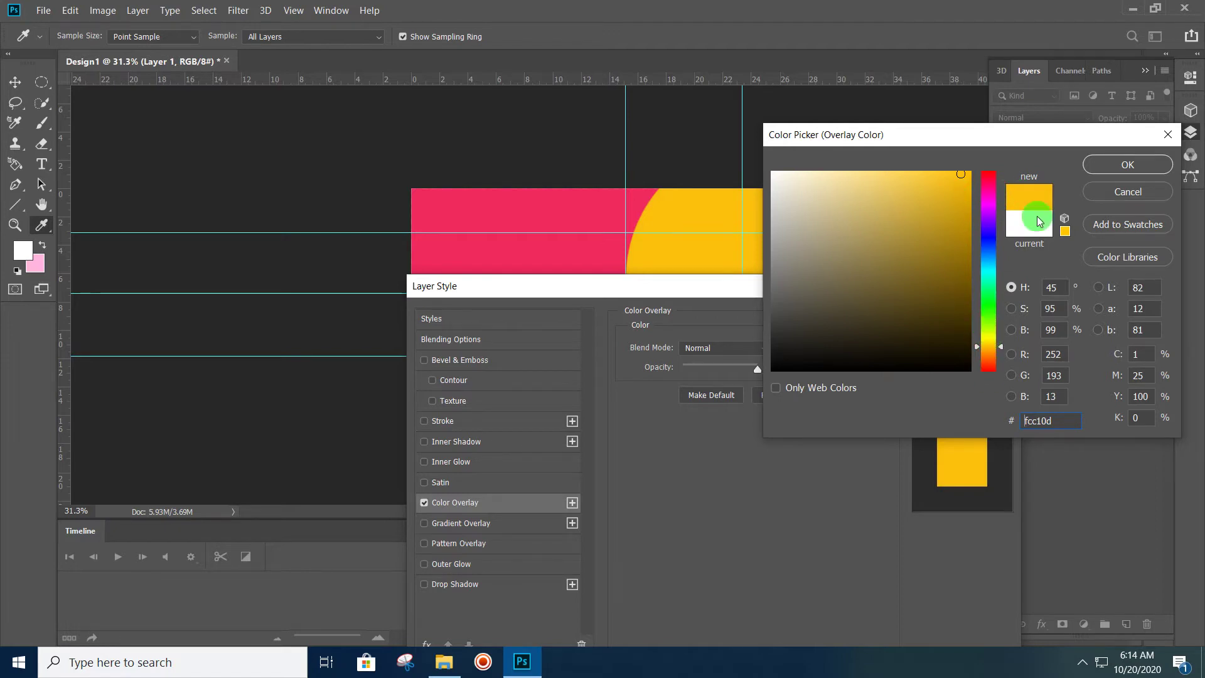
pyautogui.click(1126, 169)
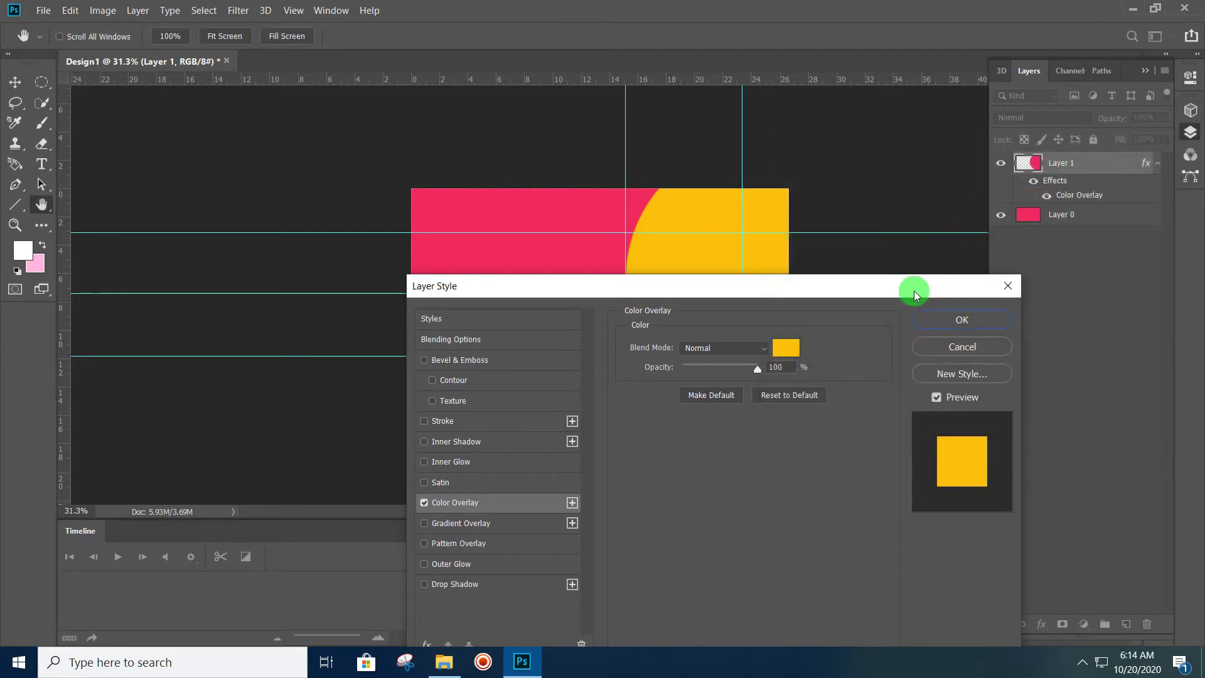
# Add a 16 px white outside stroke to the circle and apply the layer style
pyautogui.moveTo(914, 288); pyautogui.dragTo(928, 277)
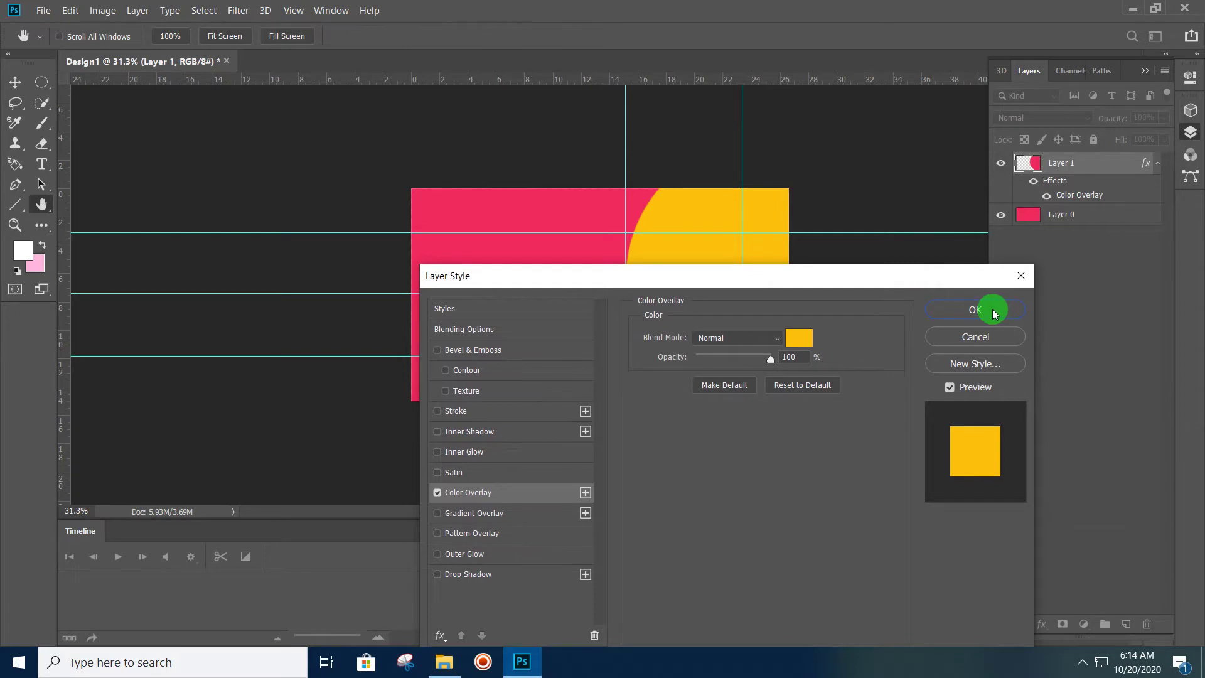
pyautogui.moveTo(592, 280)
pyautogui.mouseDown()
pyautogui.moveTo(698, 337)
pyautogui.moveTo(675, 354)
pyautogui.mouseUp()
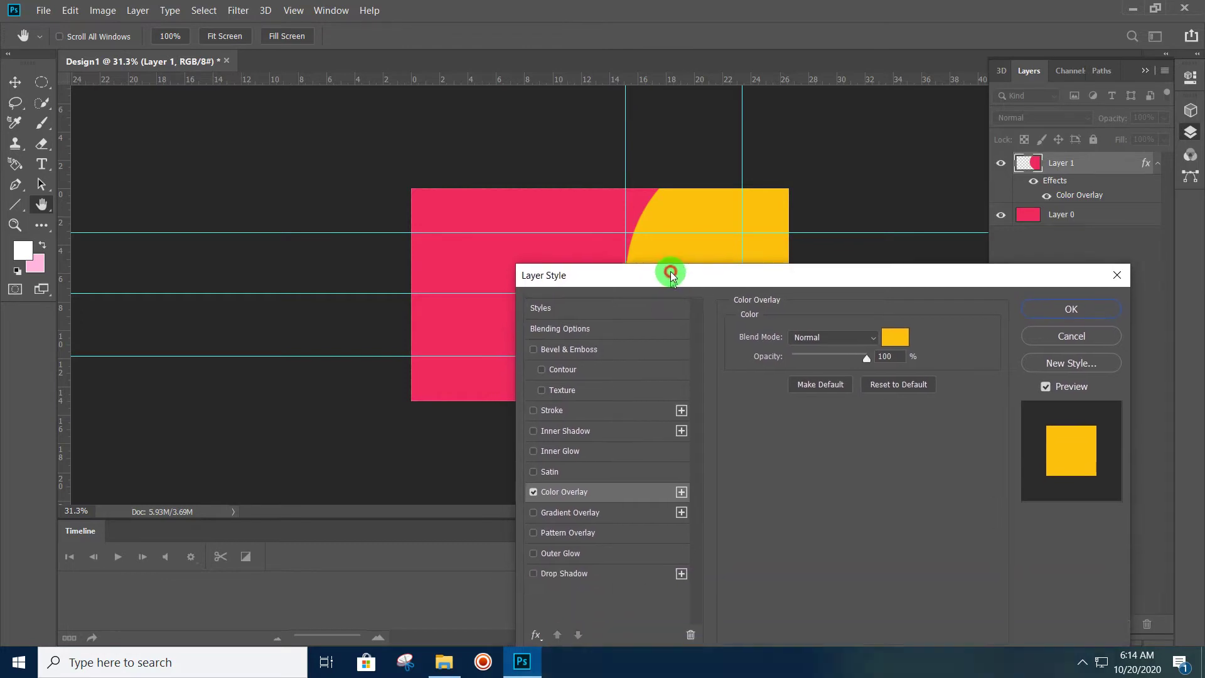
pyautogui.moveTo(661, 364); pyautogui.dragTo(679, 254)
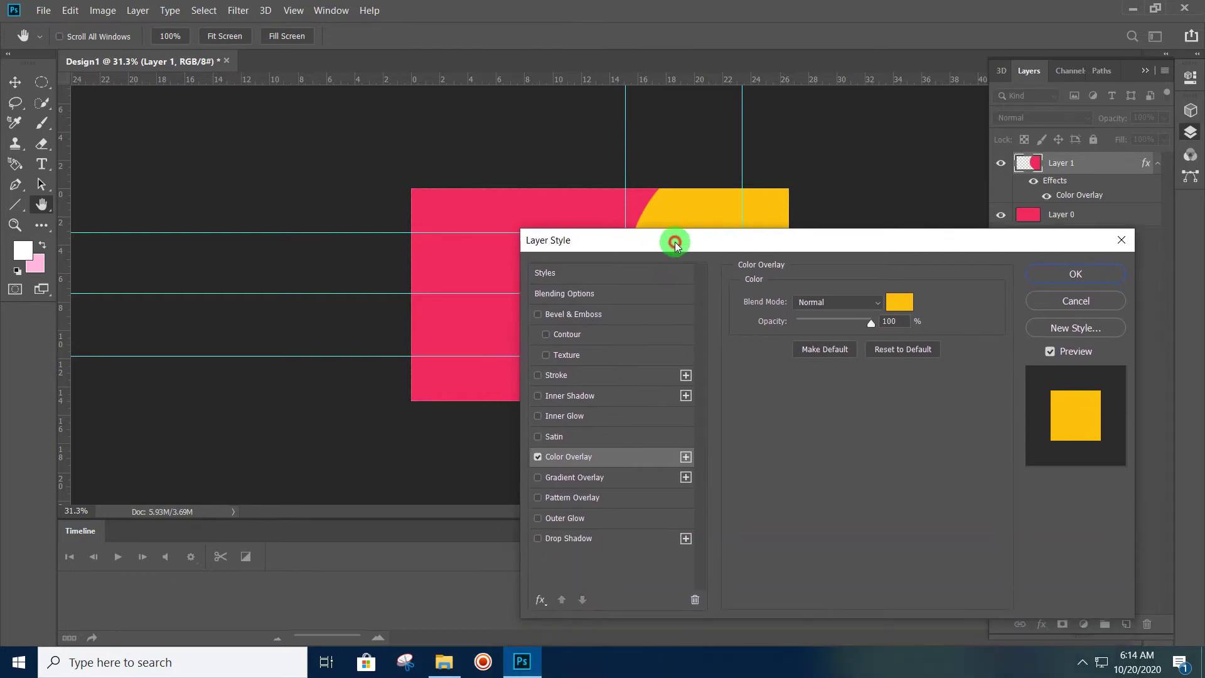
pyautogui.click(555, 377)
pyautogui.moveTo(662, 246); pyautogui.dragTo(551, 352)
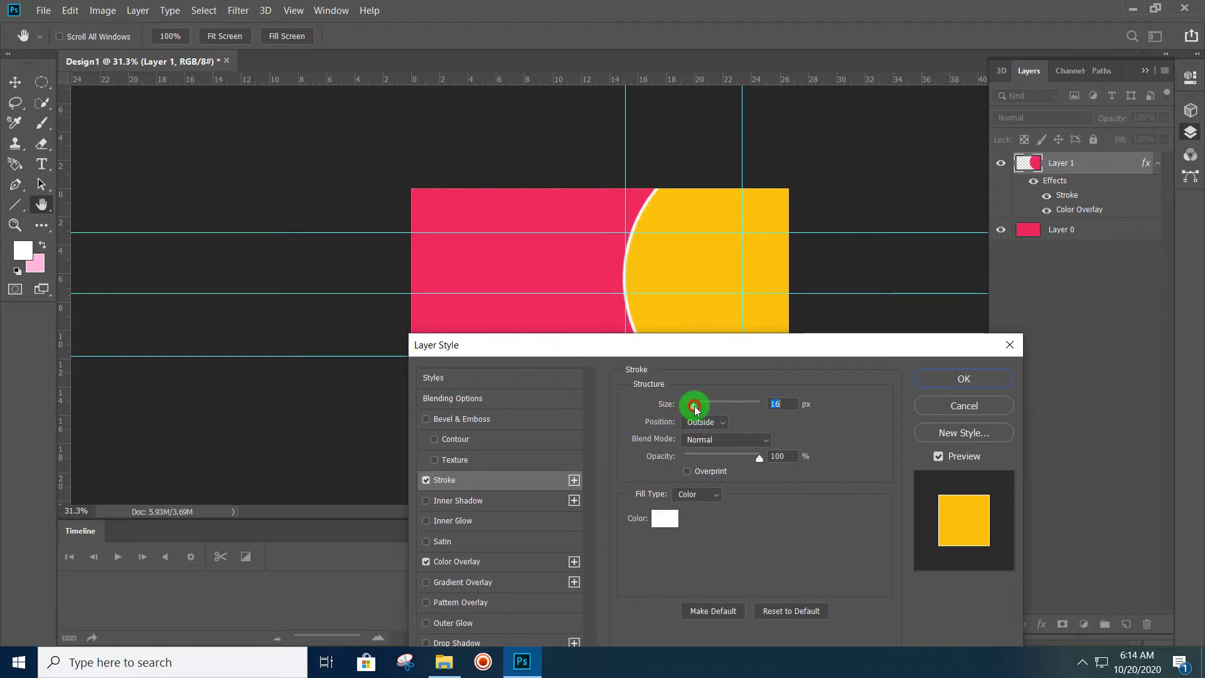
pyautogui.click(695, 406)
pyautogui.moveTo(712, 345)
pyautogui.mouseDown()
pyautogui.moveTo(691, 397)
pyautogui.moveTo(695, 287)
pyautogui.mouseUp()
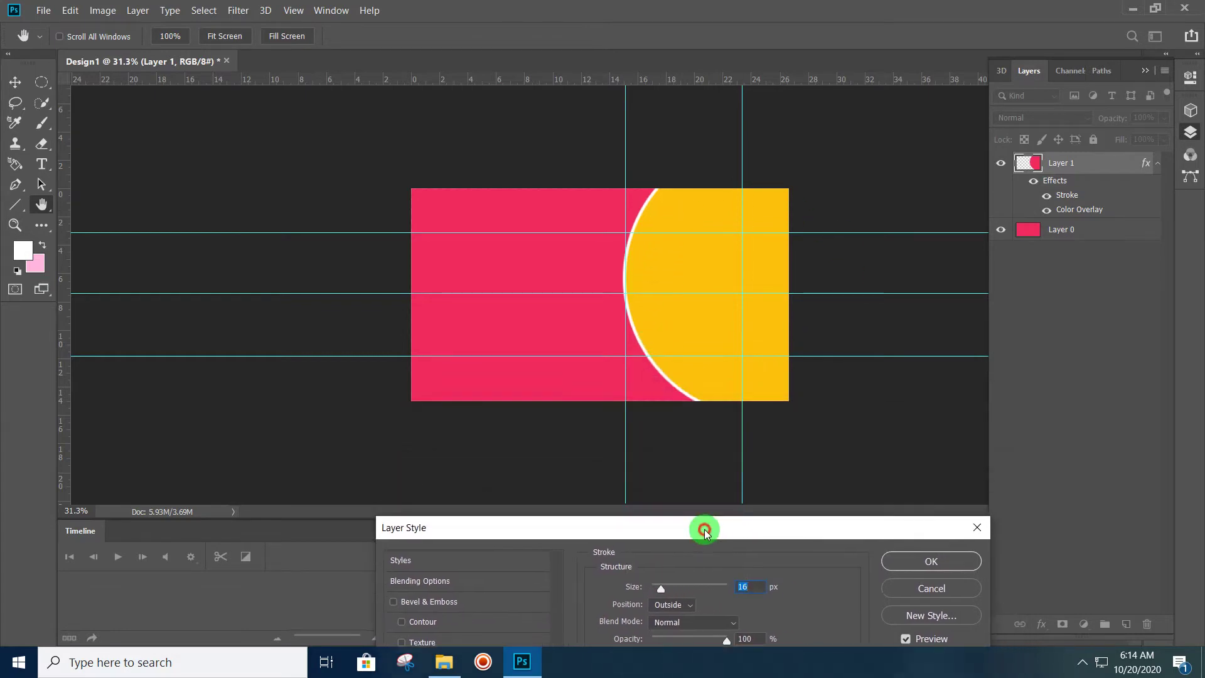
pyautogui.click(929, 318)
pyautogui.scroll(2, 711, 331)
pyautogui.scroll(-2, 711, 331)
pyautogui.scroll(2, 711, 330)
pyautogui.scroll(-1, 711, 330)
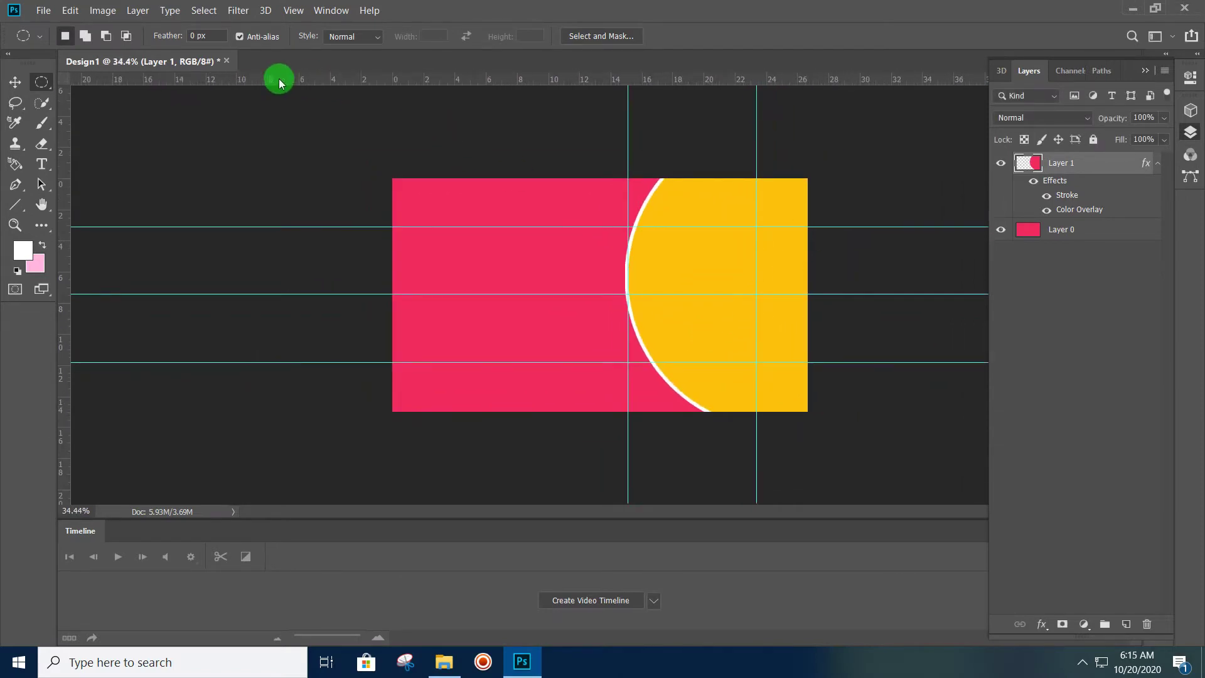
# Float the Design1 window and open Logo2, St1, St2 and St3 from DATANEW (I:)\Design1\1
pyautogui.moveTo(196, 86); pyautogui.dragTo(193, 99)
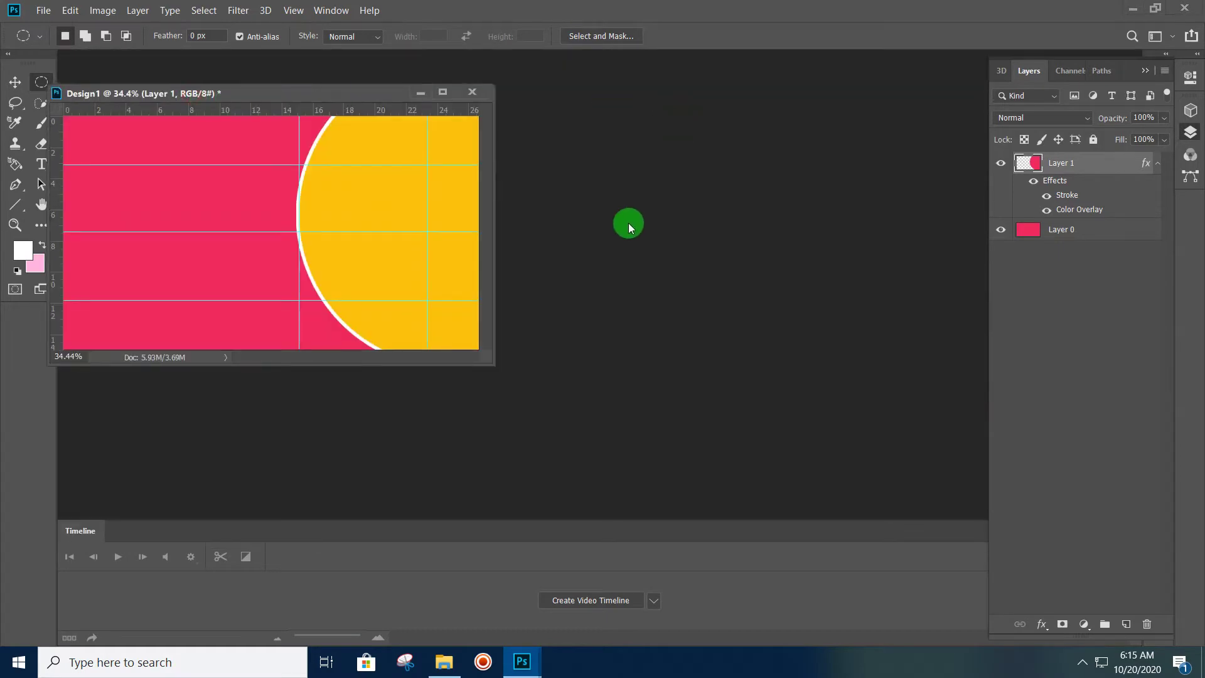
pyautogui.moveTo(492, 364); pyautogui.dragTo(618, 466)
pyautogui.doubleClick(814, 258)
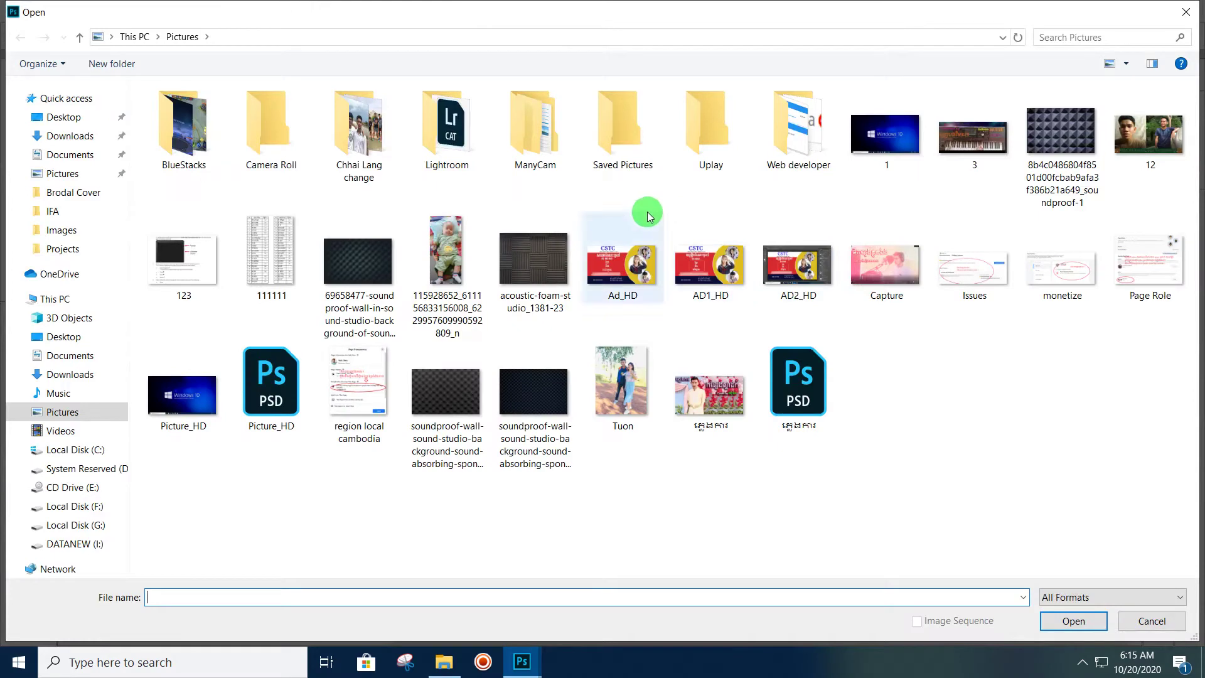
pyautogui.click(86, 552)
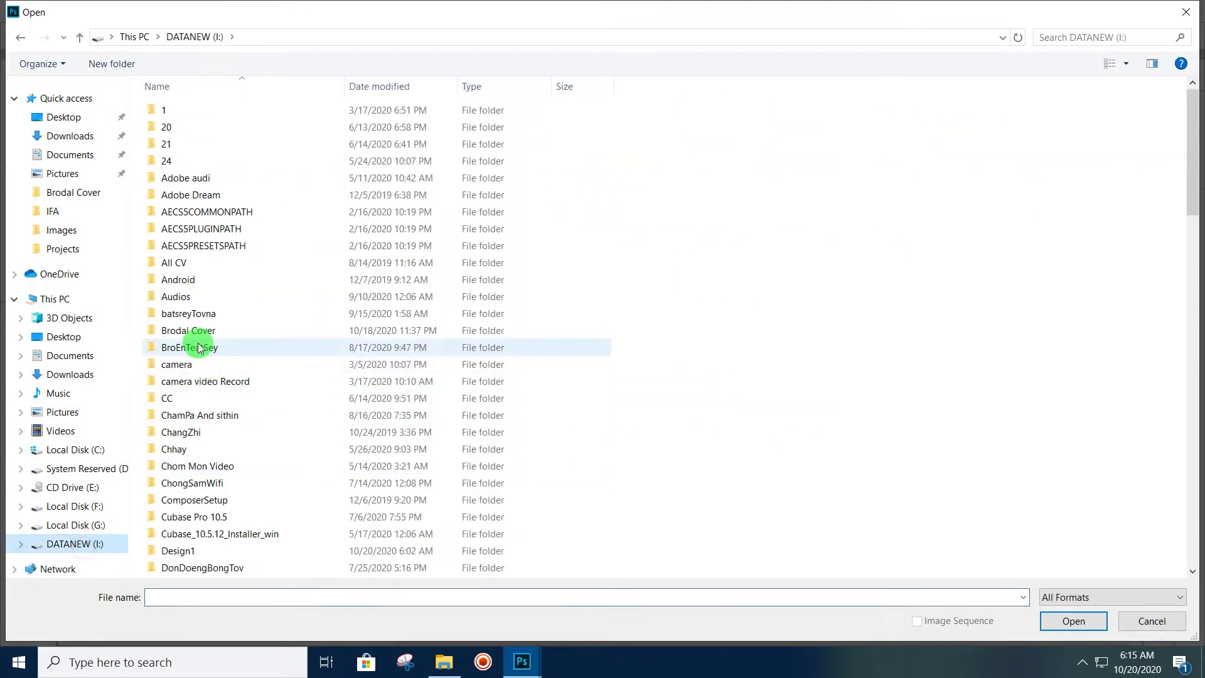
pyautogui.doubleClick(213, 548)
pyautogui.doubleClick(195, 112)
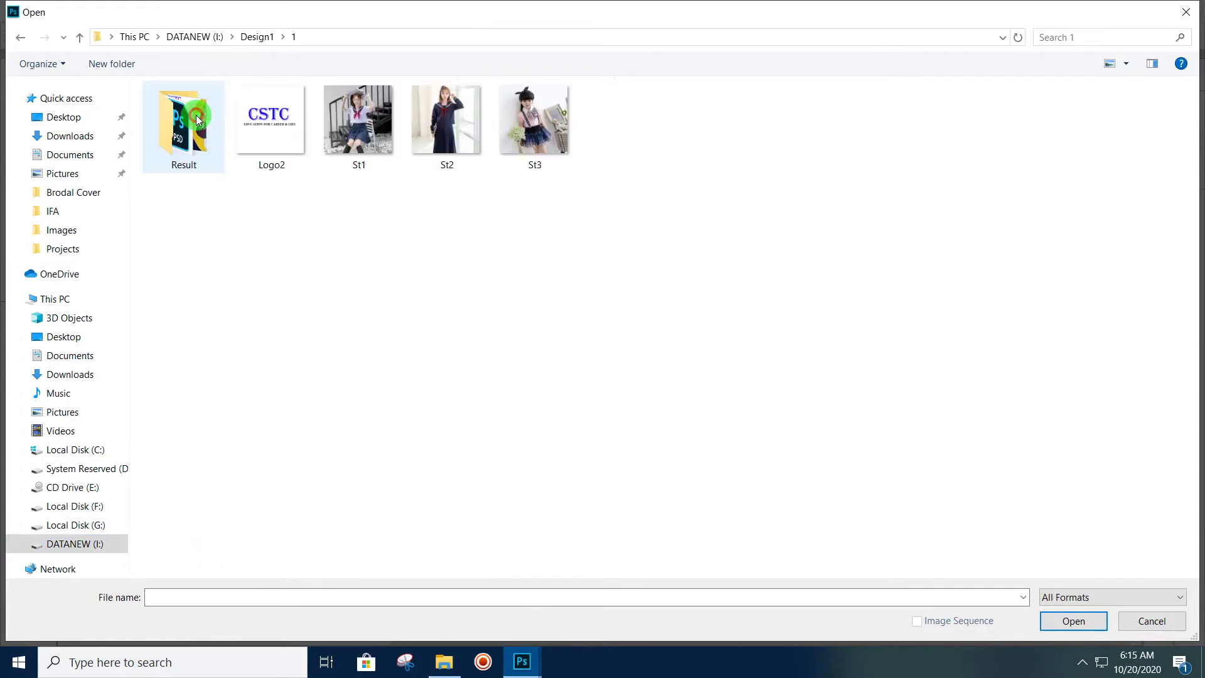
pyautogui.moveTo(646, 207); pyautogui.dragTo(268, 113)
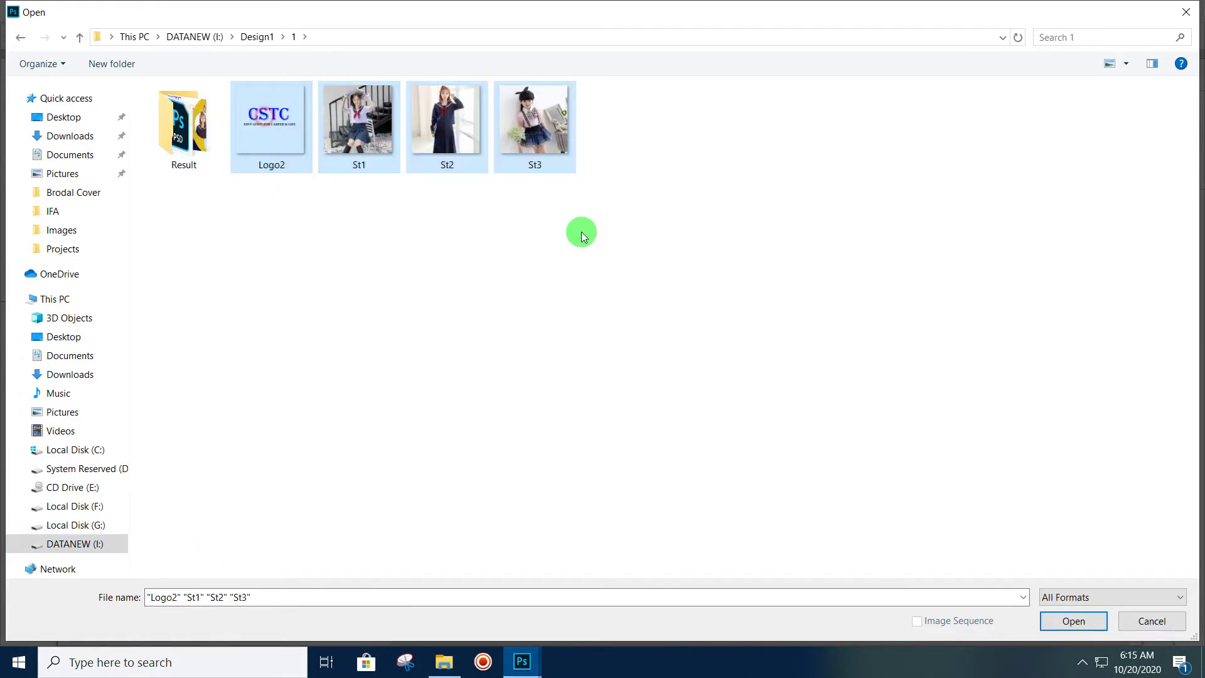
pyautogui.click(1073, 621)
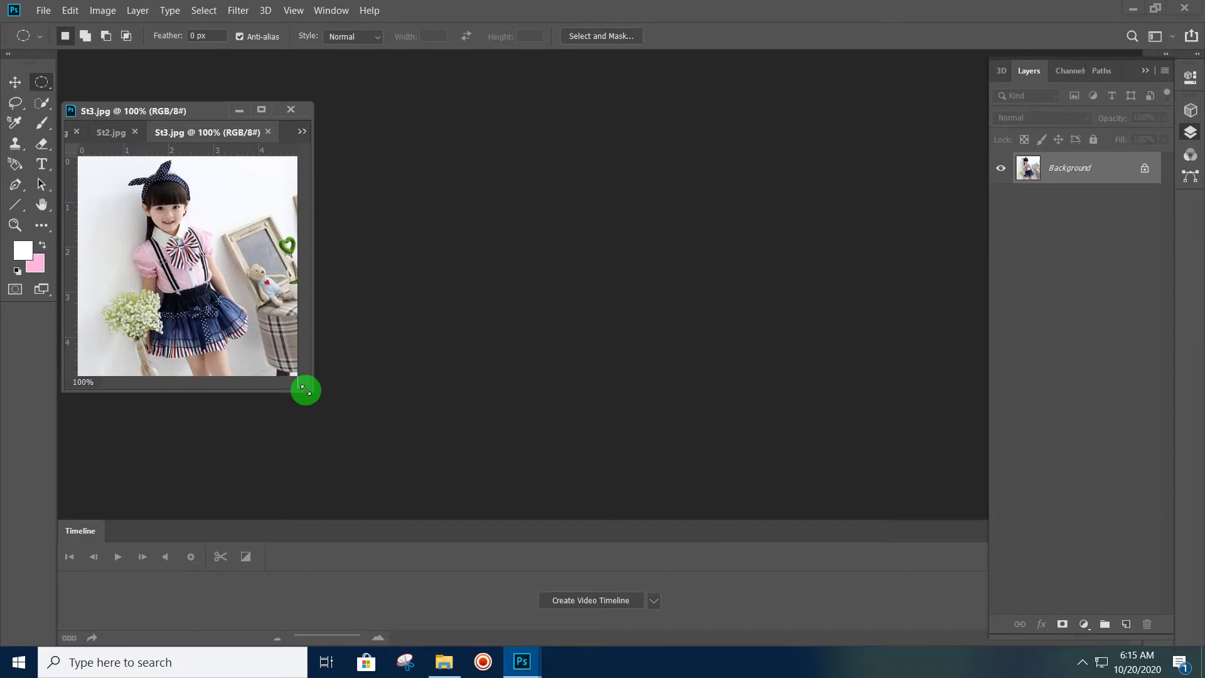
pyautogui.moveTo(313, 390); pyautogui.dragTo(725, 493)
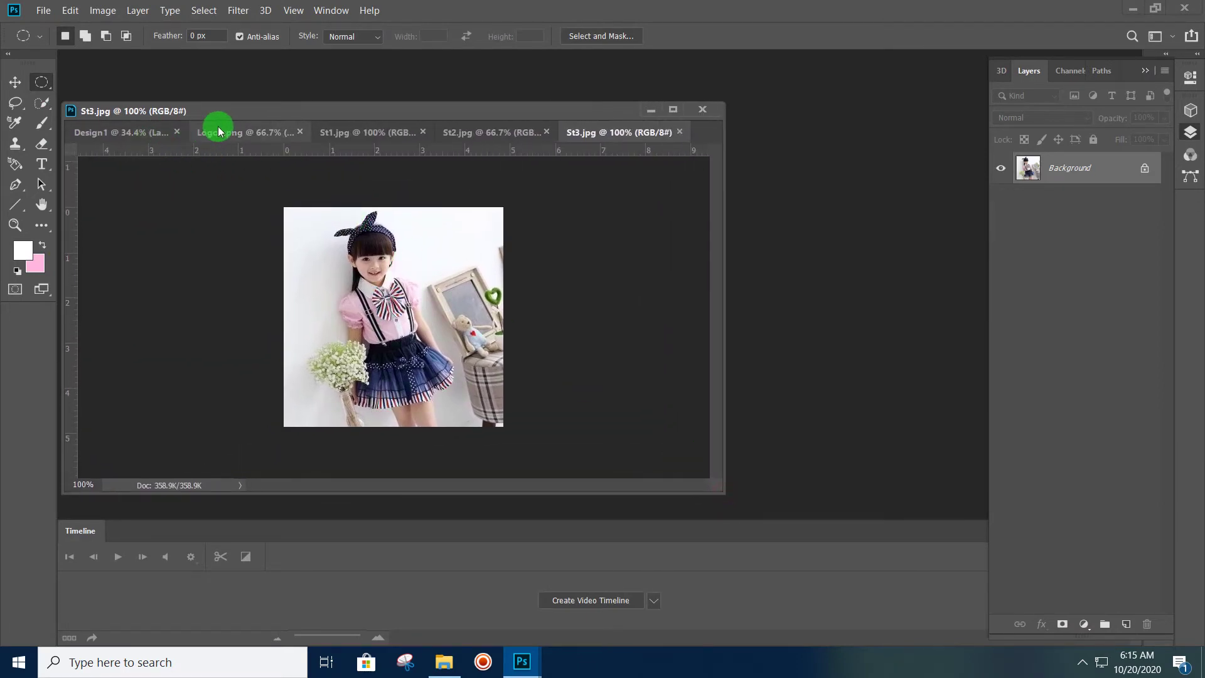
# Undock the Design1 poster and the St1, St2 and St3 photos into floating windows
pyautogui.moveTo(164, 135); pyautogui.dragTo(310, 158)
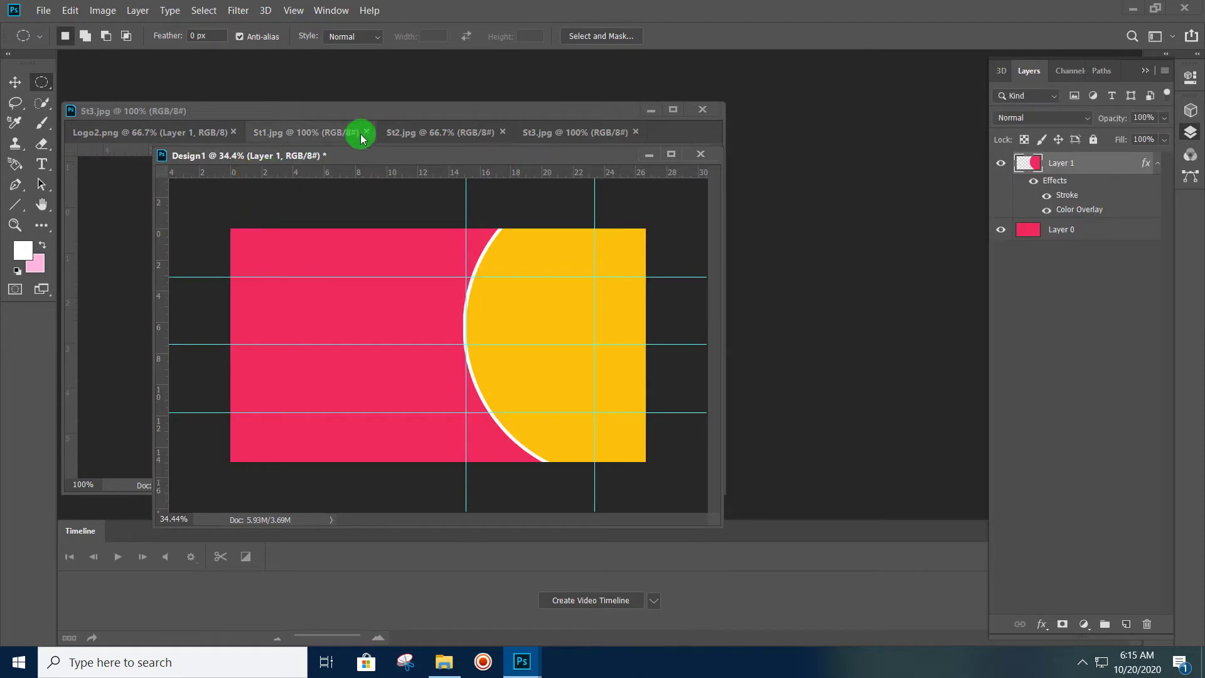
pyautogui.click(312, 133)
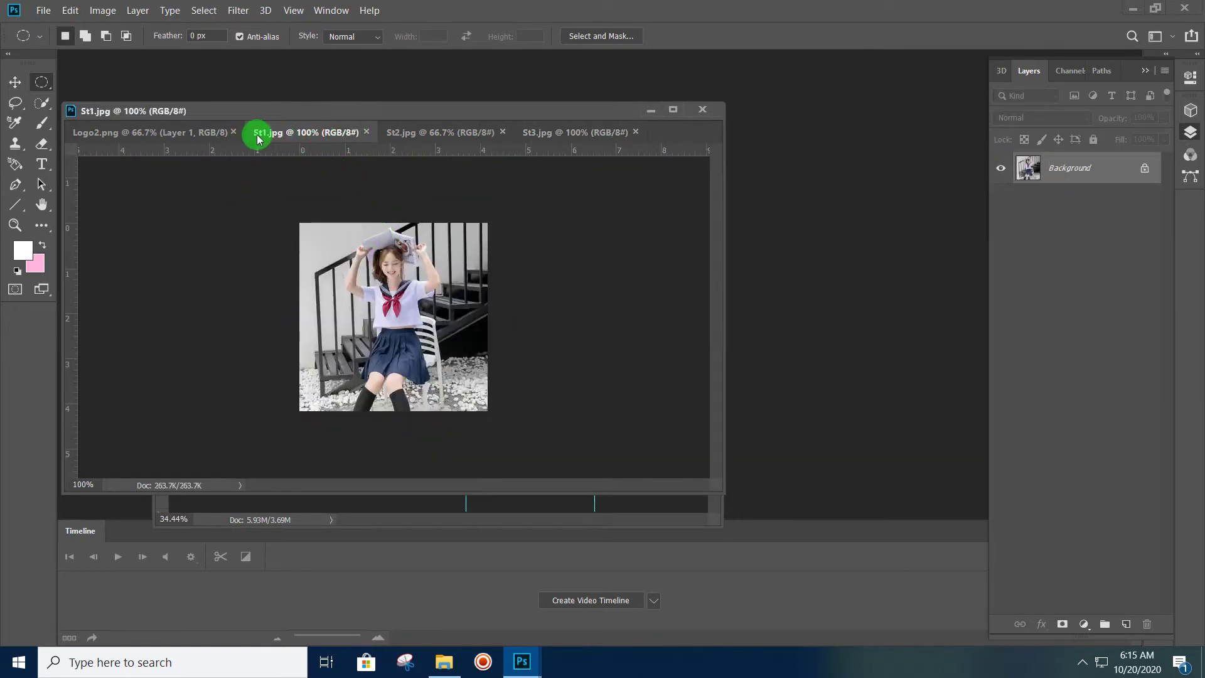
pyautogui.moveTo(290, 140); pyautogui.dragTo(676, 295)
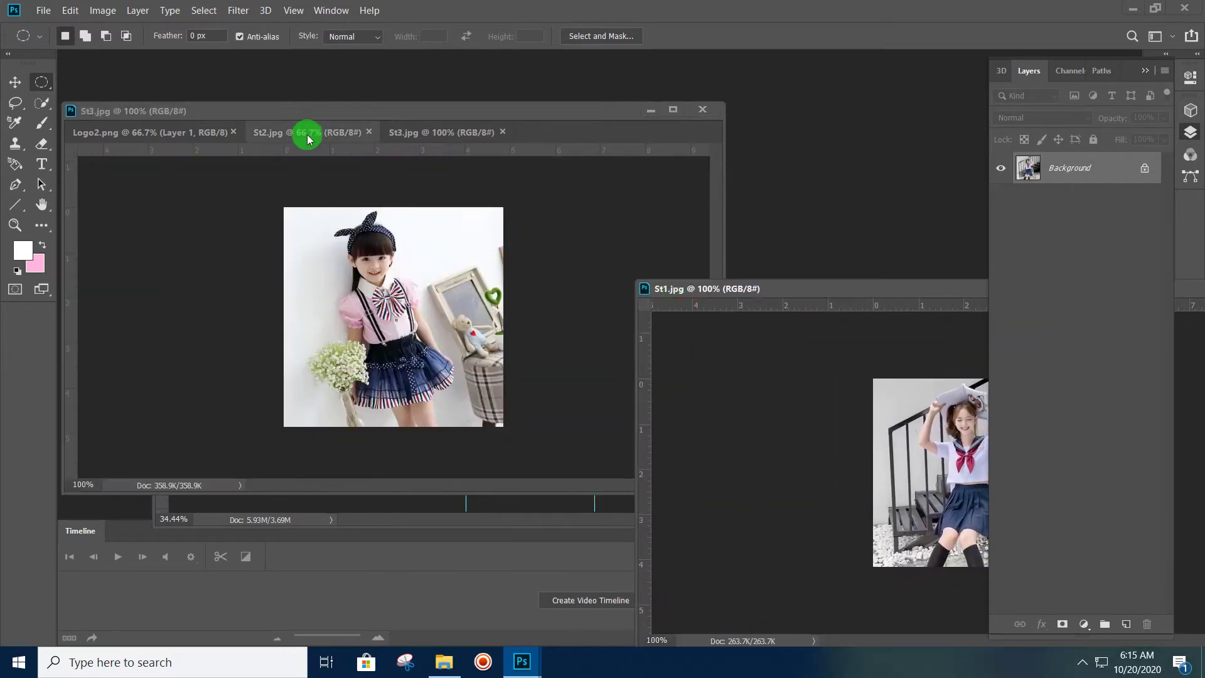
pyautogui.moveTo(308, 139); pyautogui.dragTo(535, 138)
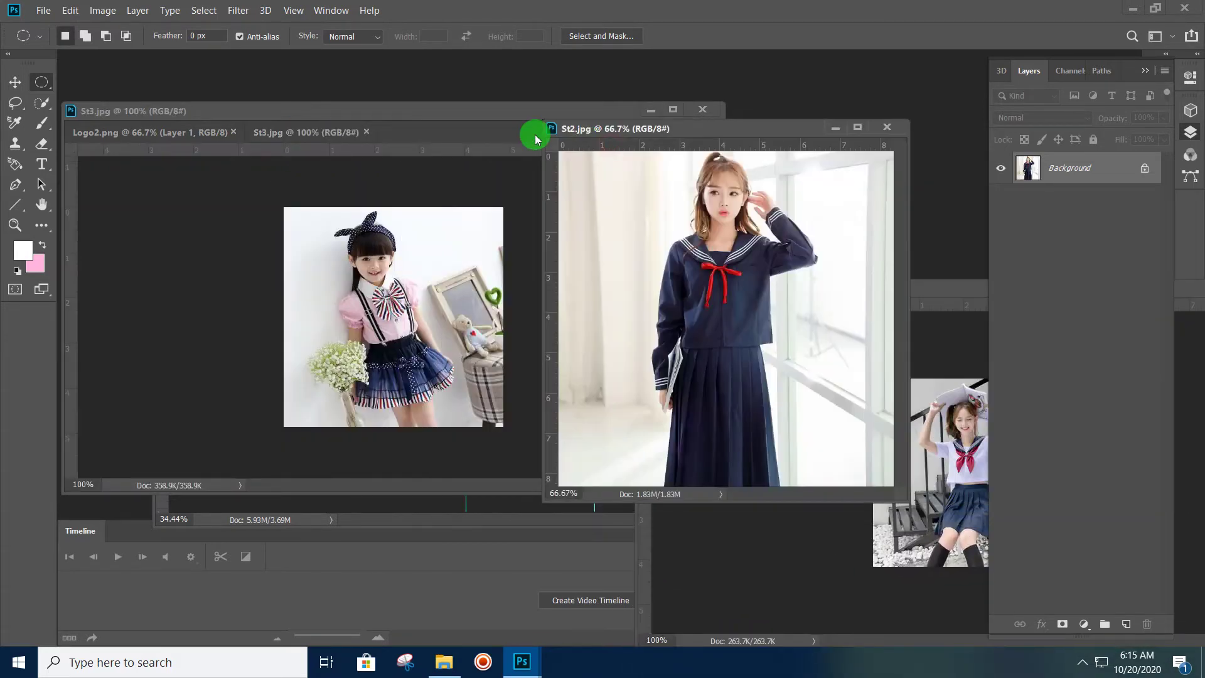
pyautogui.moveTo(333, 137); pyautogui.dragTo(540, 160)
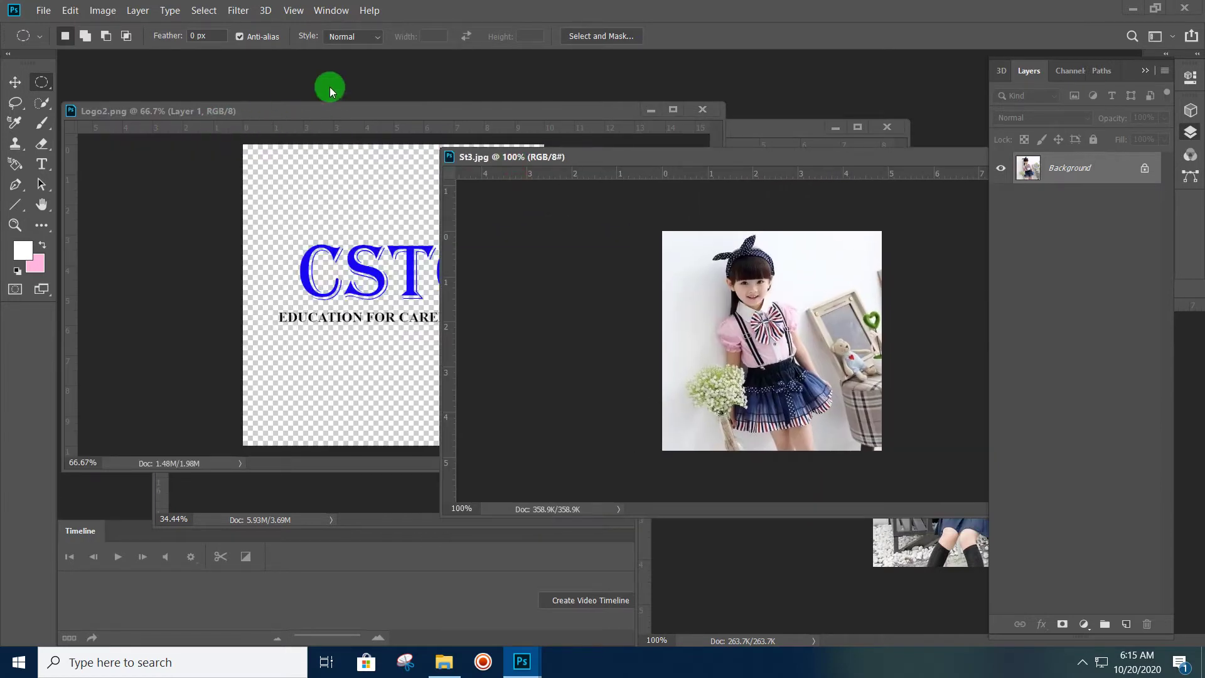
# Rearrange the logo, poster and St3 windows so every canvas is visible
pyautogui.moveTo(333, 111); pyautogui.dragTo(421, 72)
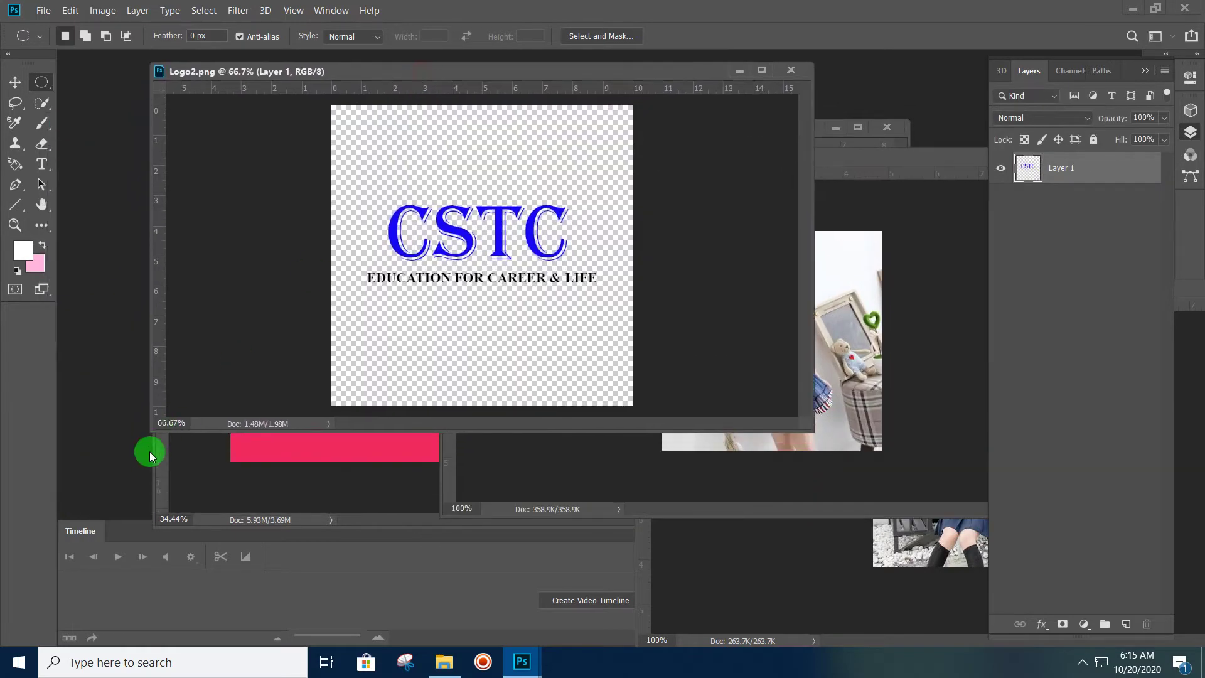
pyautogui.click(153, 452)
pyautogui.moveTo(451, 153); pyautogui.dragTo(375, 82)
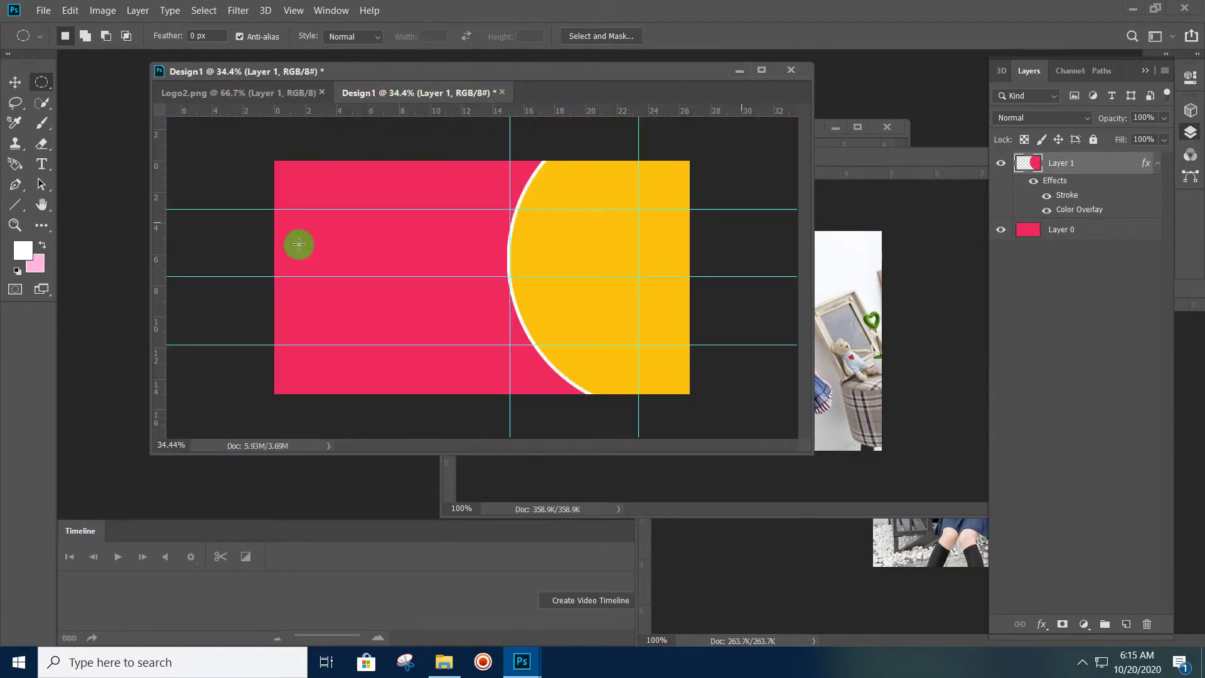
pyautogui.moveTo(879, 153); pyautogui.dragTo(828, 333)
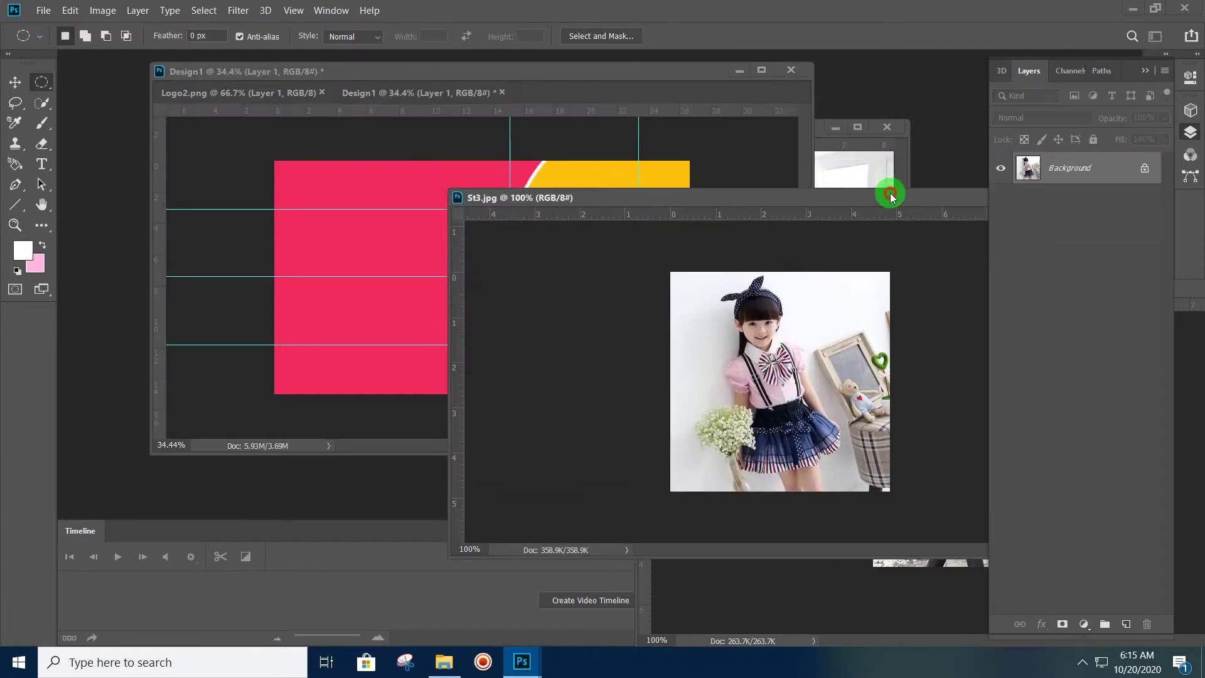
# Bring St2 to the front, zoom it to fit, and start a circular selection around the girl
pyautogui.click(908, 178)
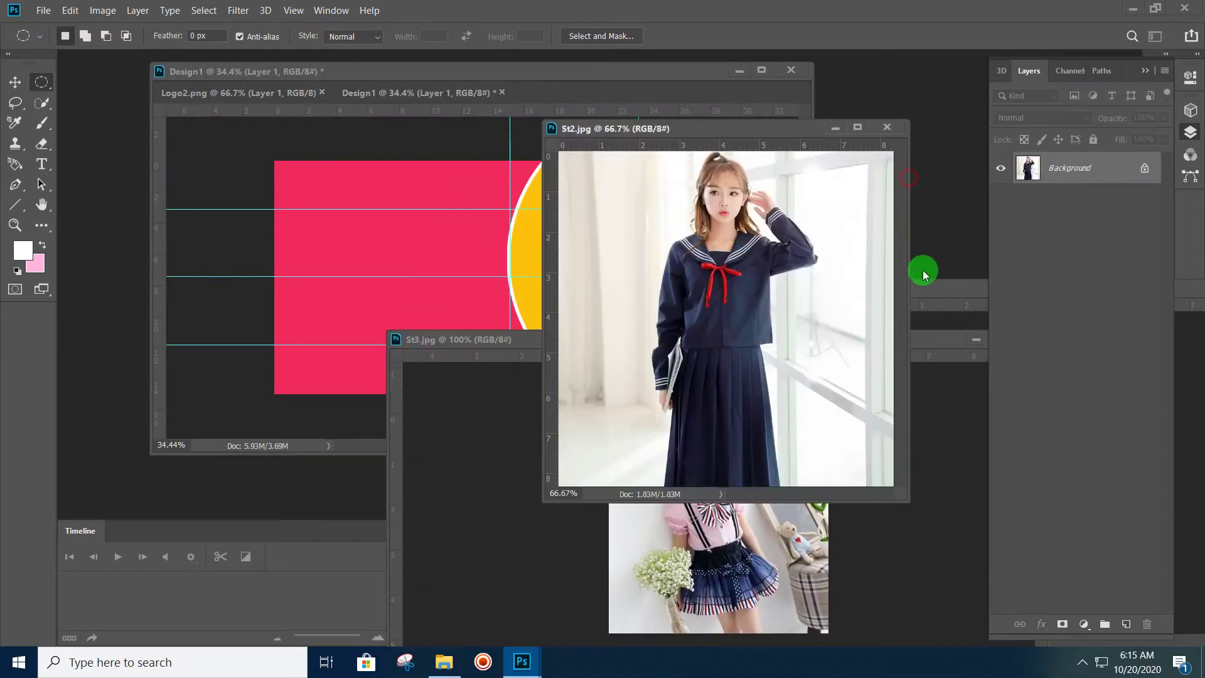
pyautogui.click(929, 287)
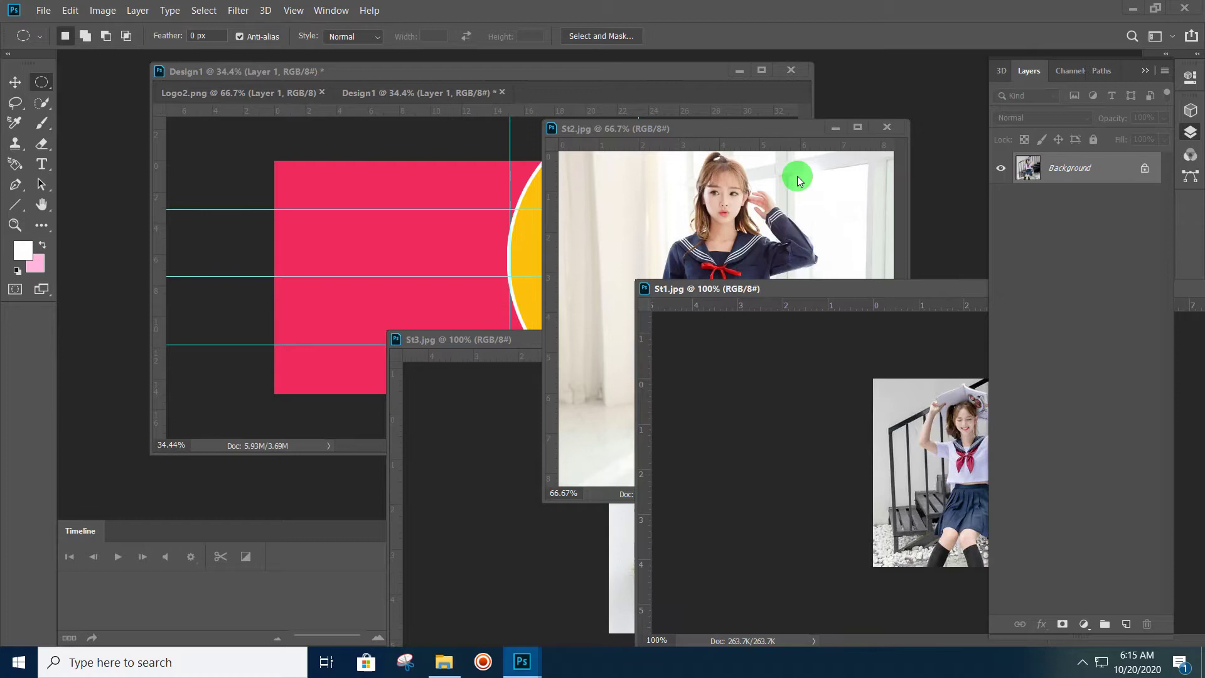
pyautogui.click(763, 133)
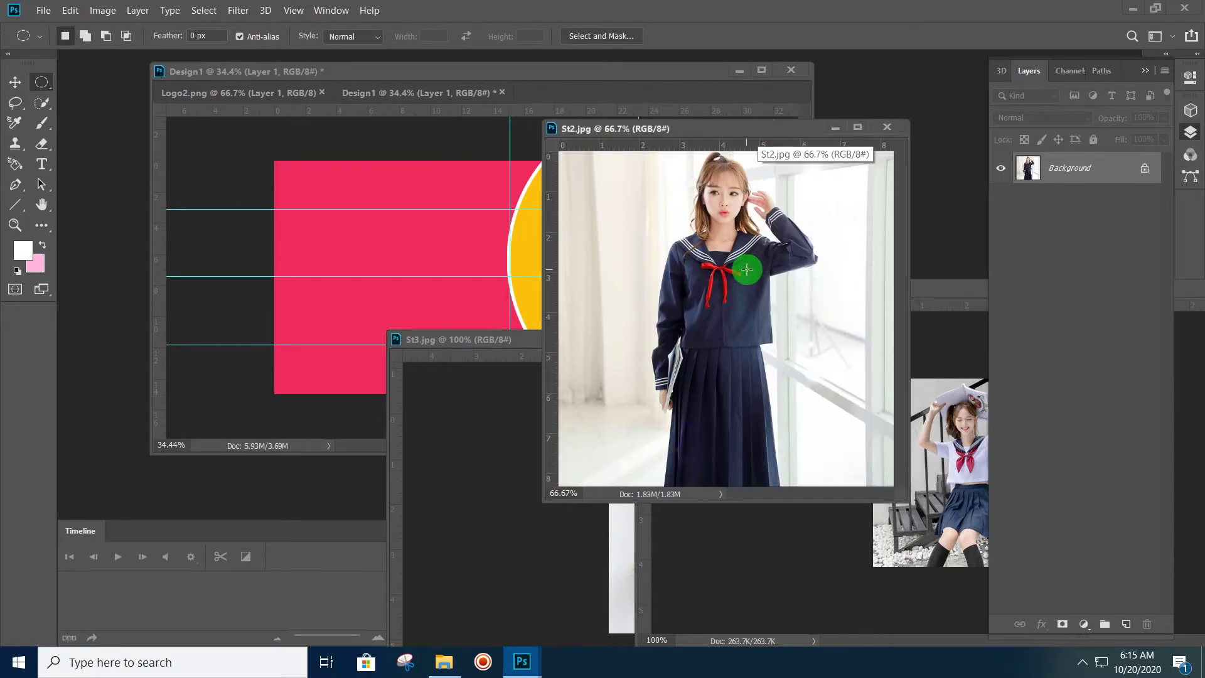
pyautogui.hotkey('ctrl', '-')
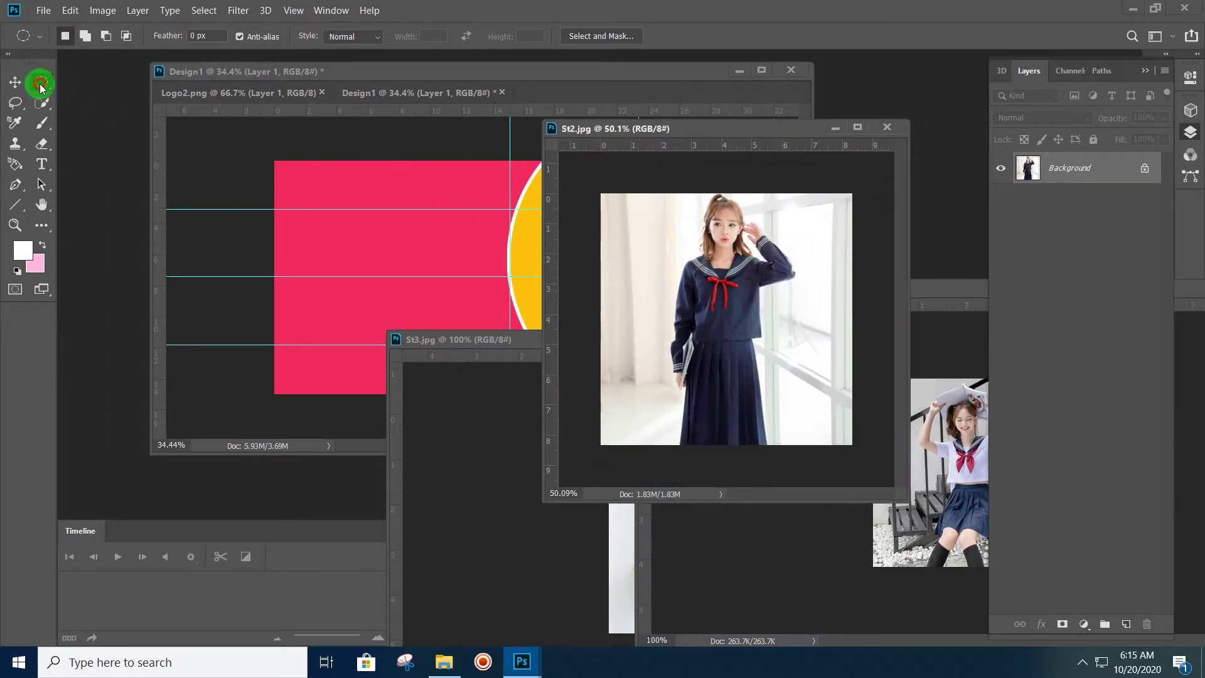
pyautogui.moveTo(677, 198); pyautogui.dragTo(799, 323)
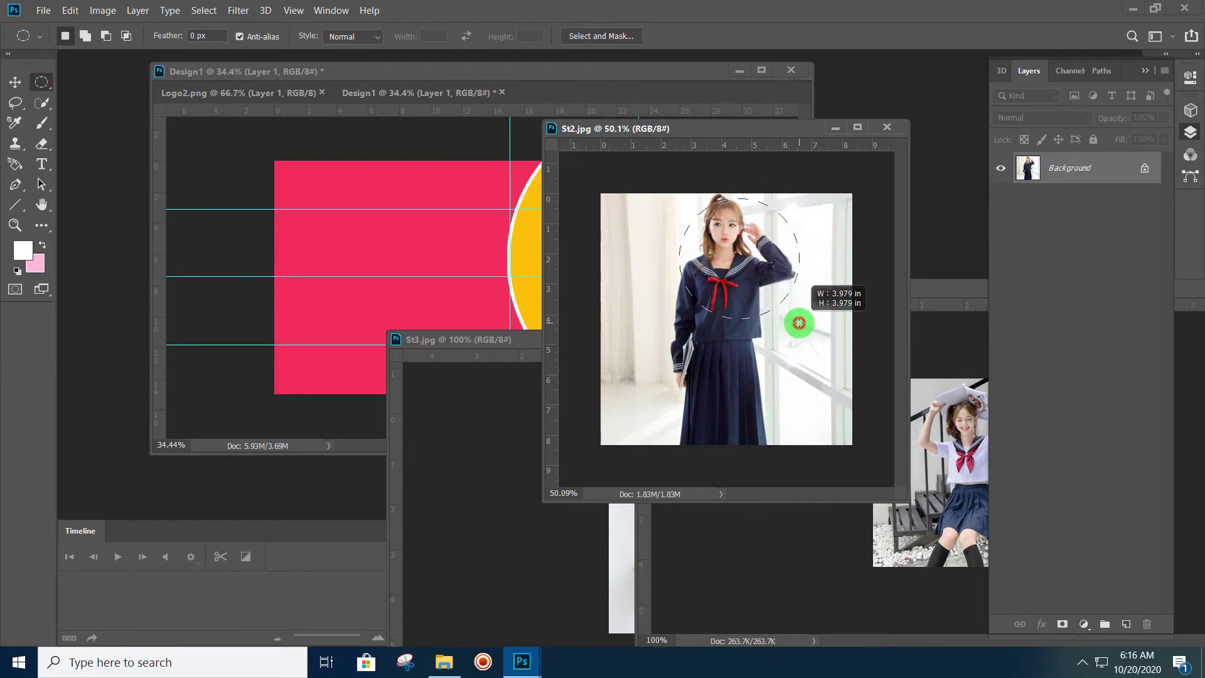
# Finish the circular selection on St2 and drag it into Design1's yellow half-circle
pyautogui.moveTo(799, 322); pyautogui.dragTo(800, 322)
pyautogui.hotkey('shift', 'Left')
pyautogui.hotkey('shift', 'Left')
pyautogui.hotkey('shift', 'Left')
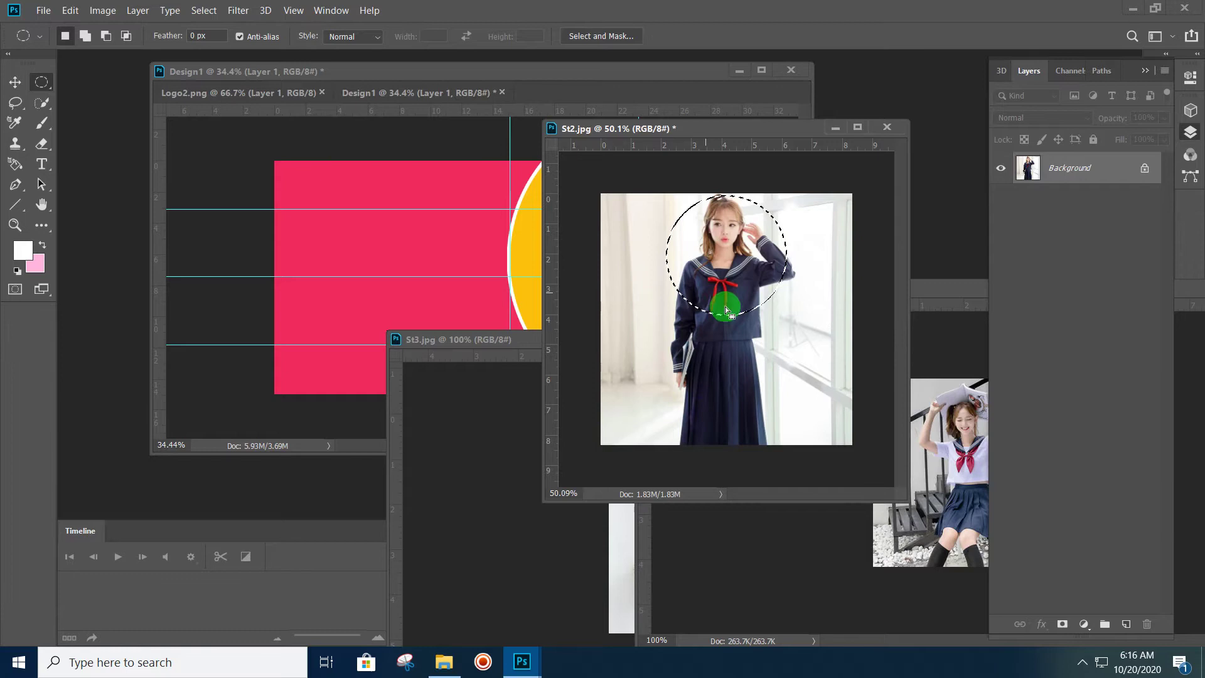
pyautogui.click(17, 85)
pyautogui.click(773, 253)
pyautogui.moveTo(748, 271); pyautogui.dragTo(757, 249)
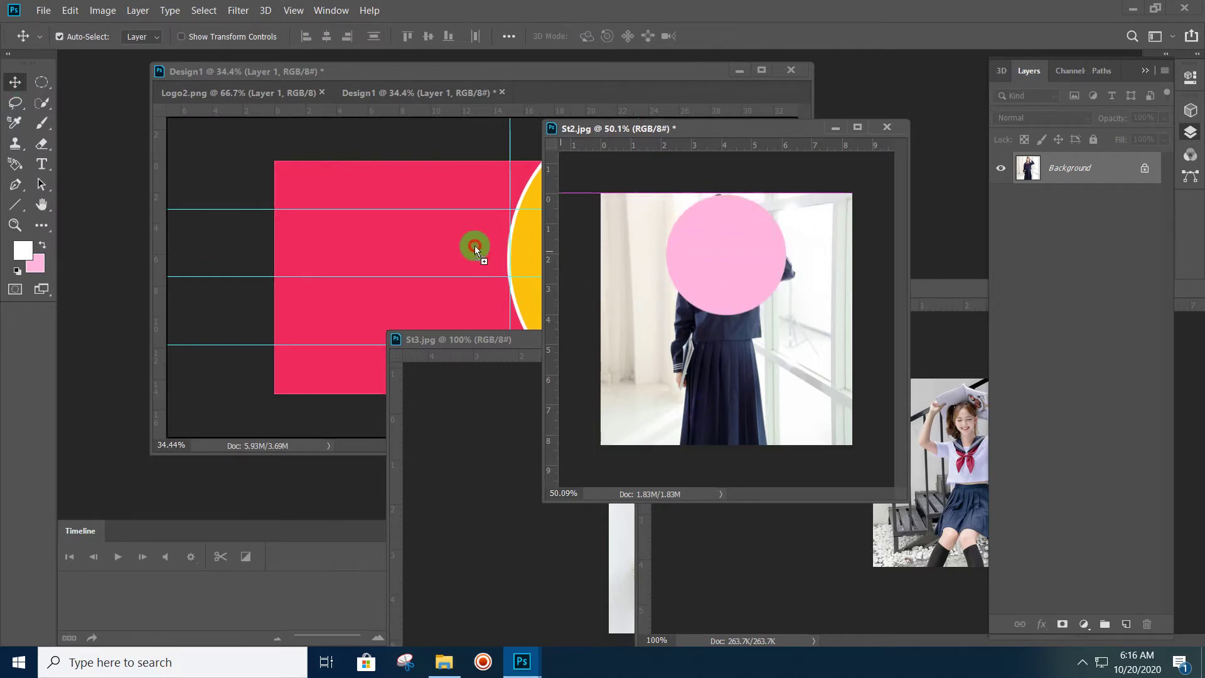
pyautogui.moveTo(726, 266)
pyautogui.mouseDown()
pyautogui.moveTo(428, 243)
pyautogui.moveTo(622, 265)
pyautogui.mouseUp()
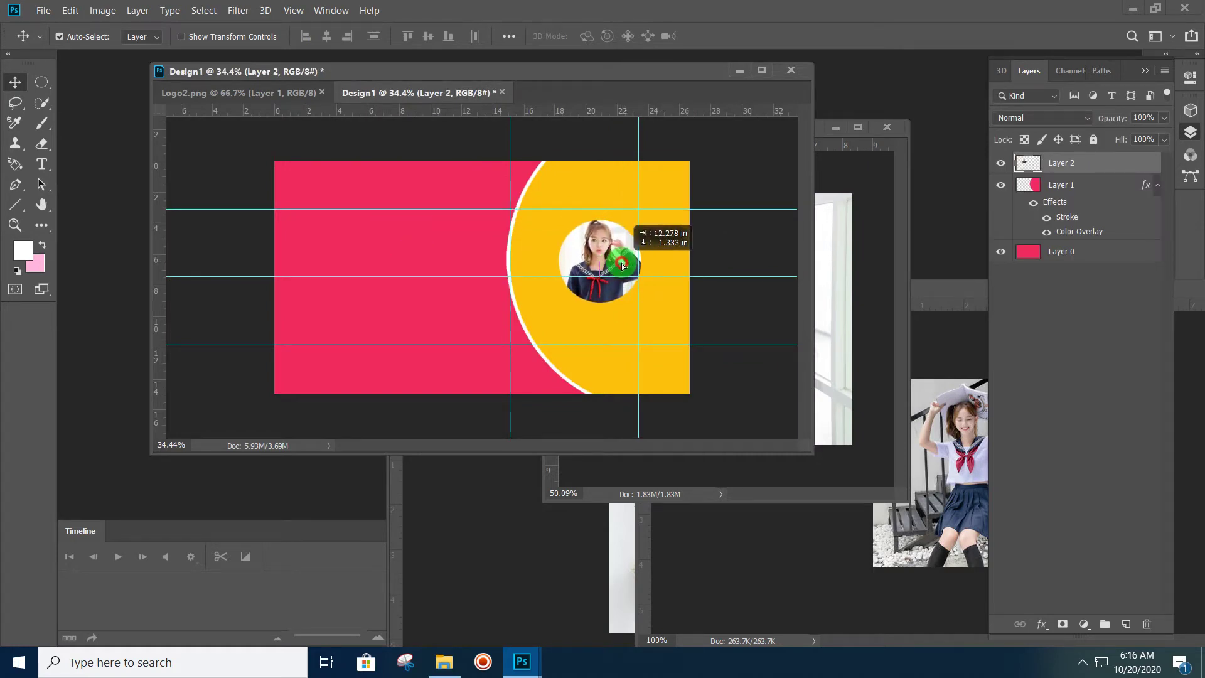
# Bring the St1 window forward and start an elliptical selection on the student
pyautogui.click(940, 289)
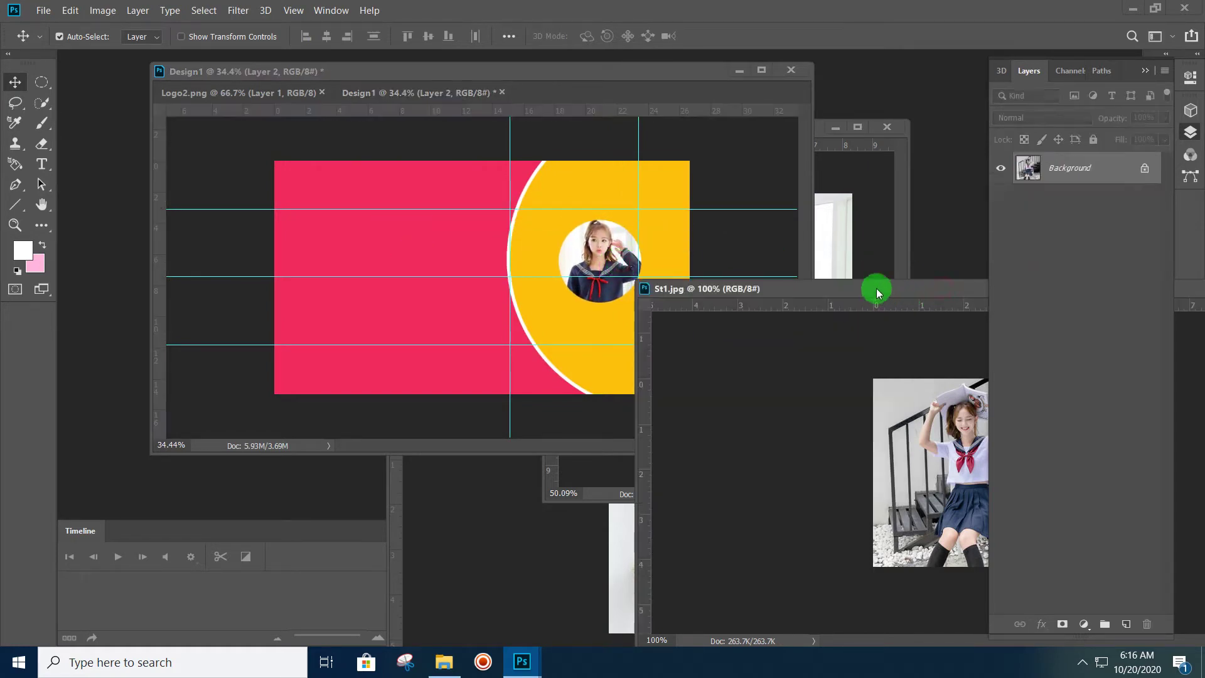
pyautogui.moveTo(876, 288); pyautogui.dragTo(720, 257)
pyautogui.click(41, 82)
pyautogui.moveTo(763, 356); pyautogui.dragTo(861, 463)
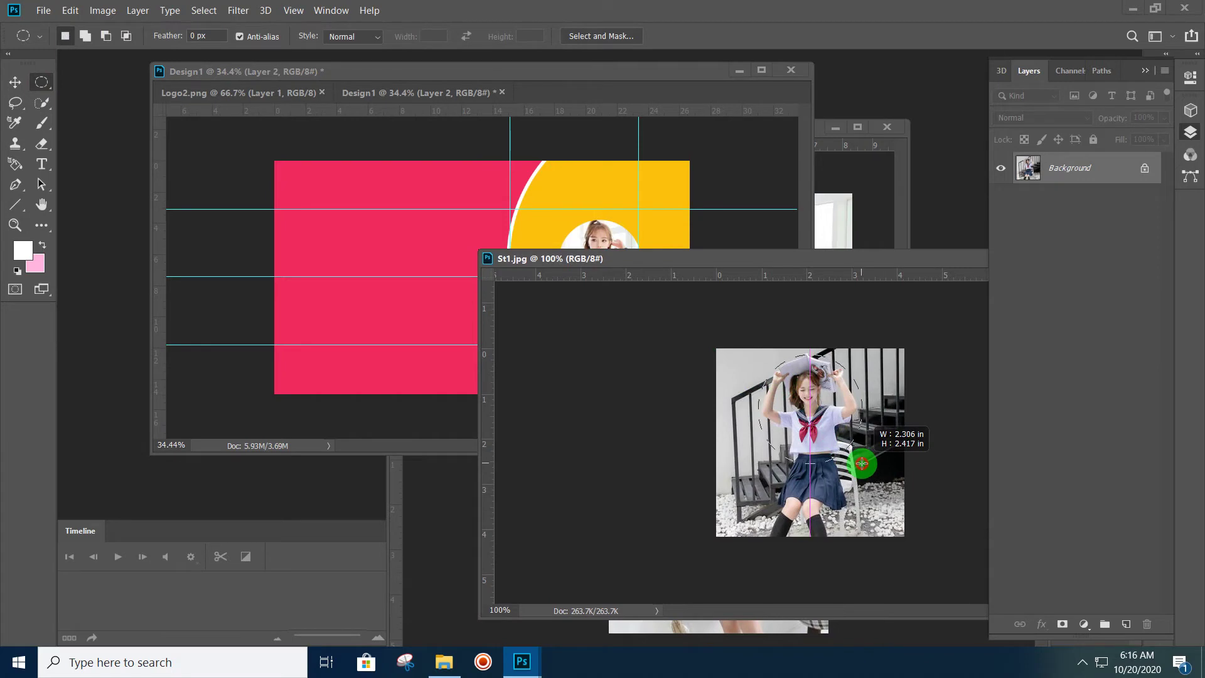
# Finish the circular selection around the St1 student and drag it into Design1
pyautogui.moveTo(862, 463); pyautogui.dragTo(864, 465)
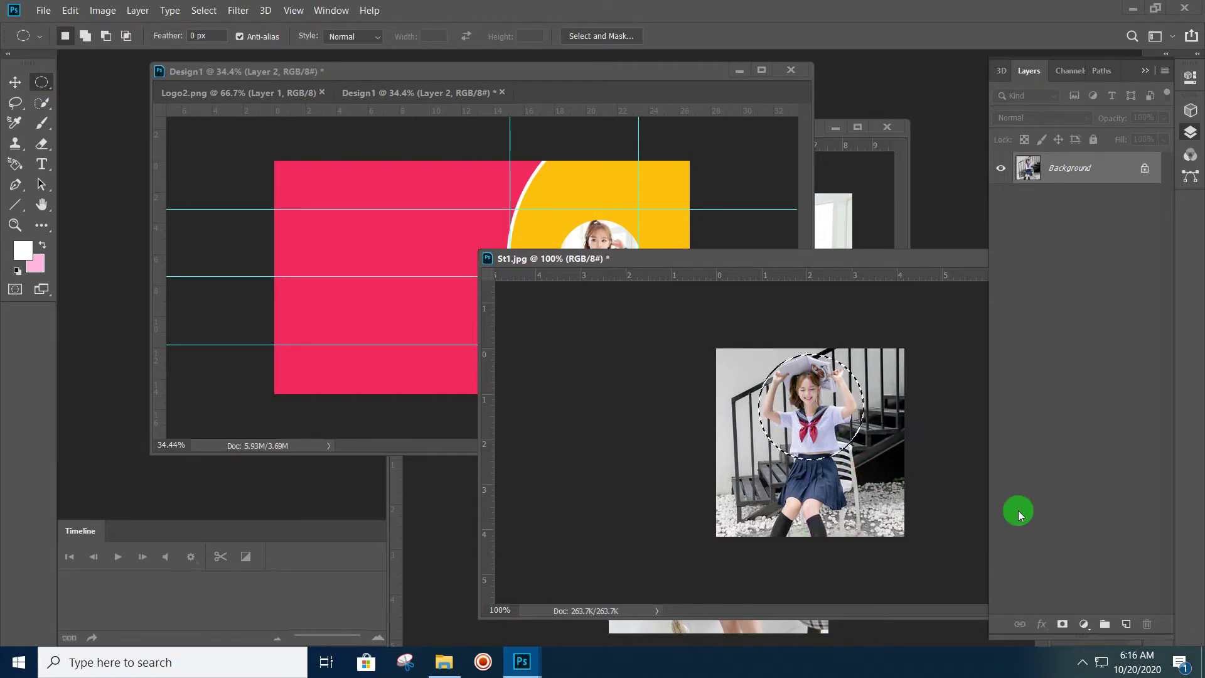
pyautogui.press('Up')
pyautogui.press('Up')
pyautogui.press('Up')
pyautogui.press('Left')
pyautogui.press('Left')
pyautogui.press('Left')
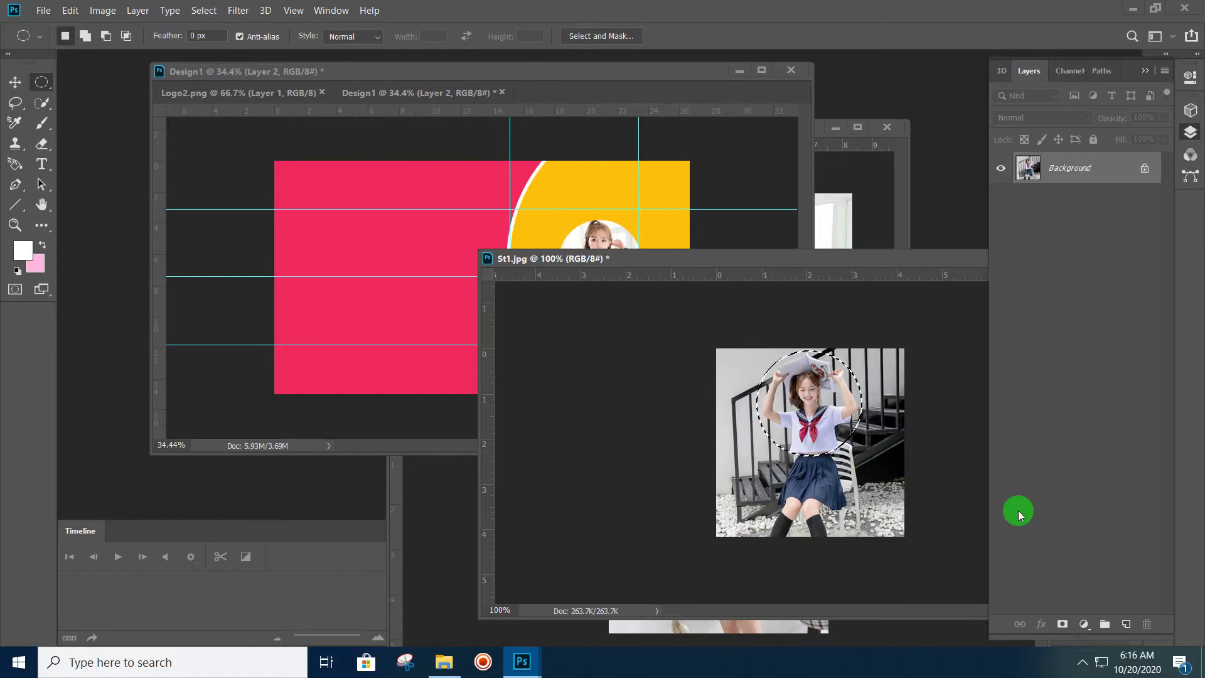
pyautogui.click(15, 82)
pyautogui.click(810, 417)
pyautogui.moveTo(824, 419)
pyautogui.mouseDown()
pyautogui.moveTo(393, 231)
pyautogui.moveTo(565, 279)
pyautogui.moveTo(582, 259)
pyautogui.mouseUp()
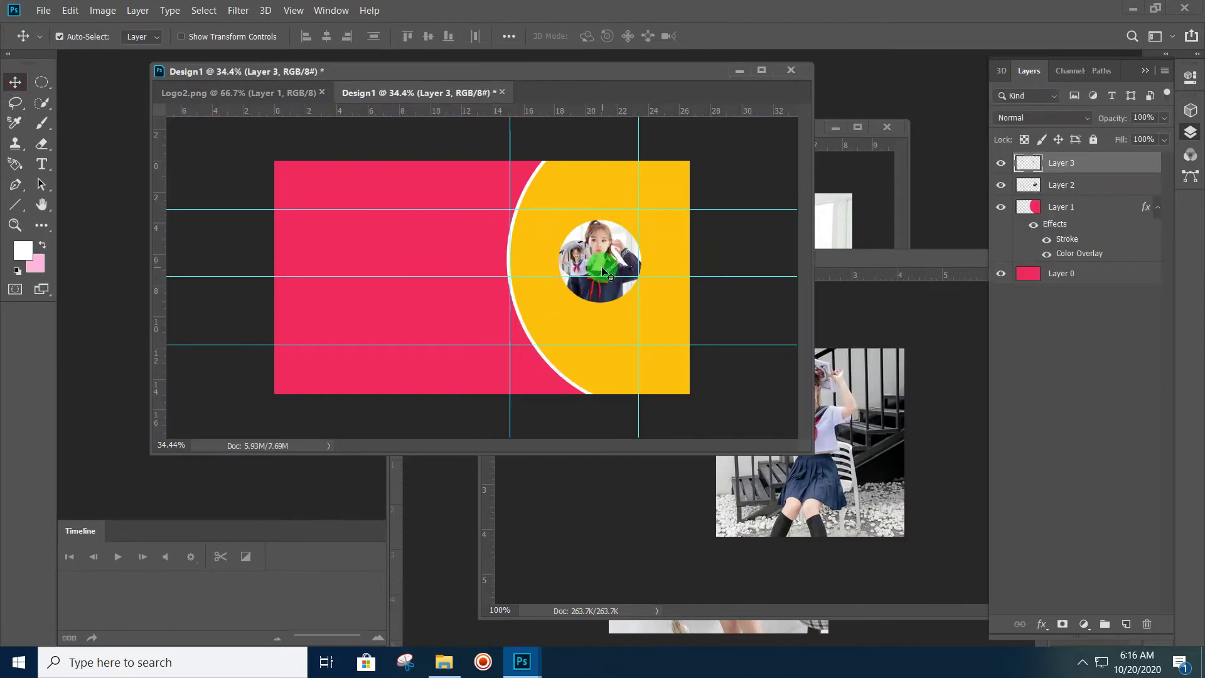
# Scale the St1 circle to about 227% and place it at the top of the yellow curve
pyautogui.hotkey('ctrl', 't')
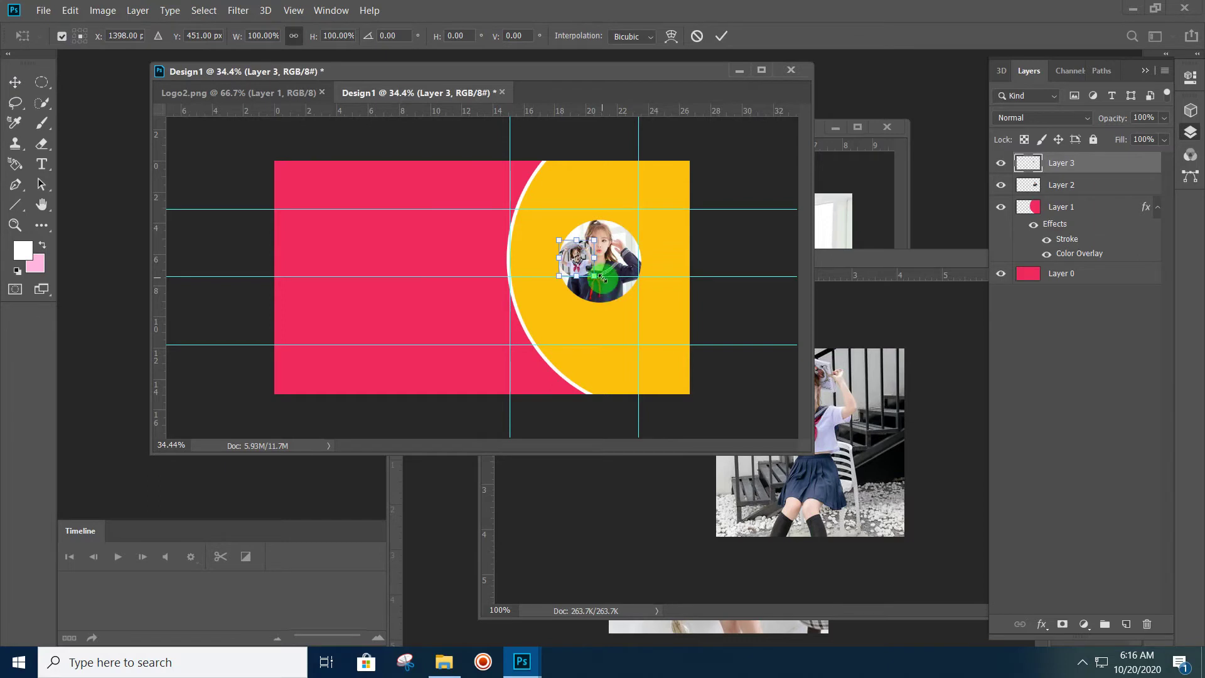
pyautogui.moveTo(594, 275); pyautogui.dragTo(619, 300)
pyautogui.moveTo(609, 254); pyautogui.dragTo(609, 235)
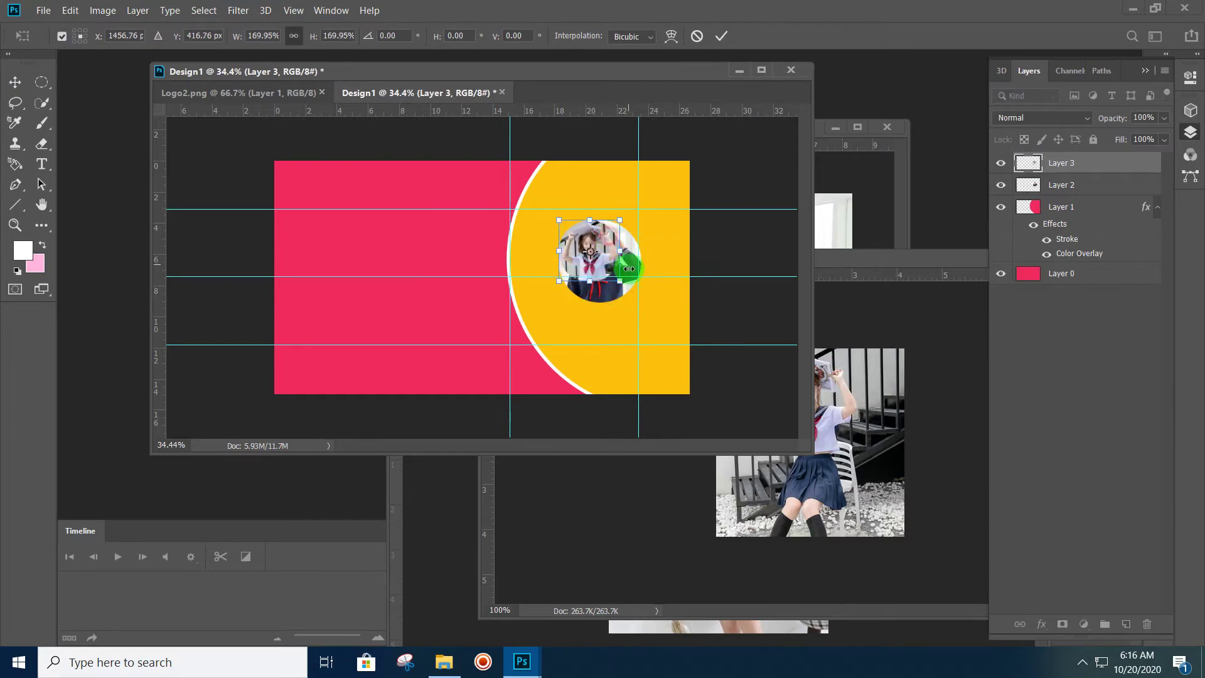
pyautogui.moveTo(618, 286); pyautogui.dragTo(640, 308)
pyautogui.moveTo(605, 246); pyautogui.dragTo(606, 192)
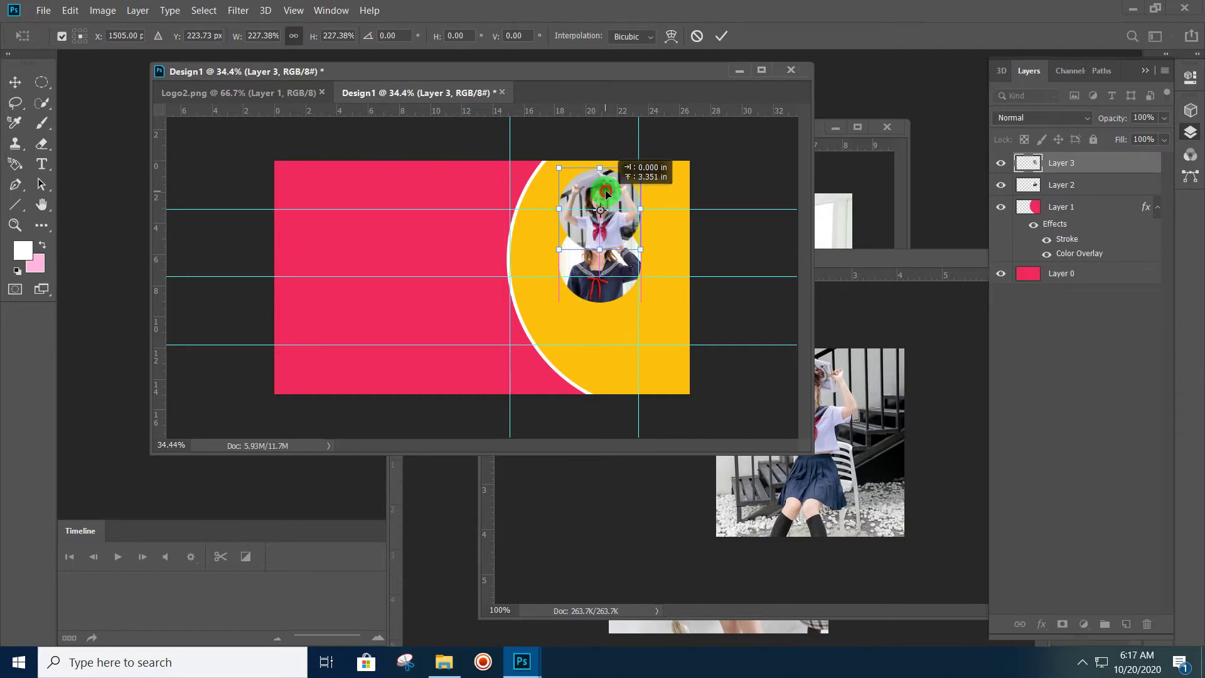
pyautogui.moveTo(608, 193); pyautogui.dragTo(618, 194)
pyautogui.press('Return')
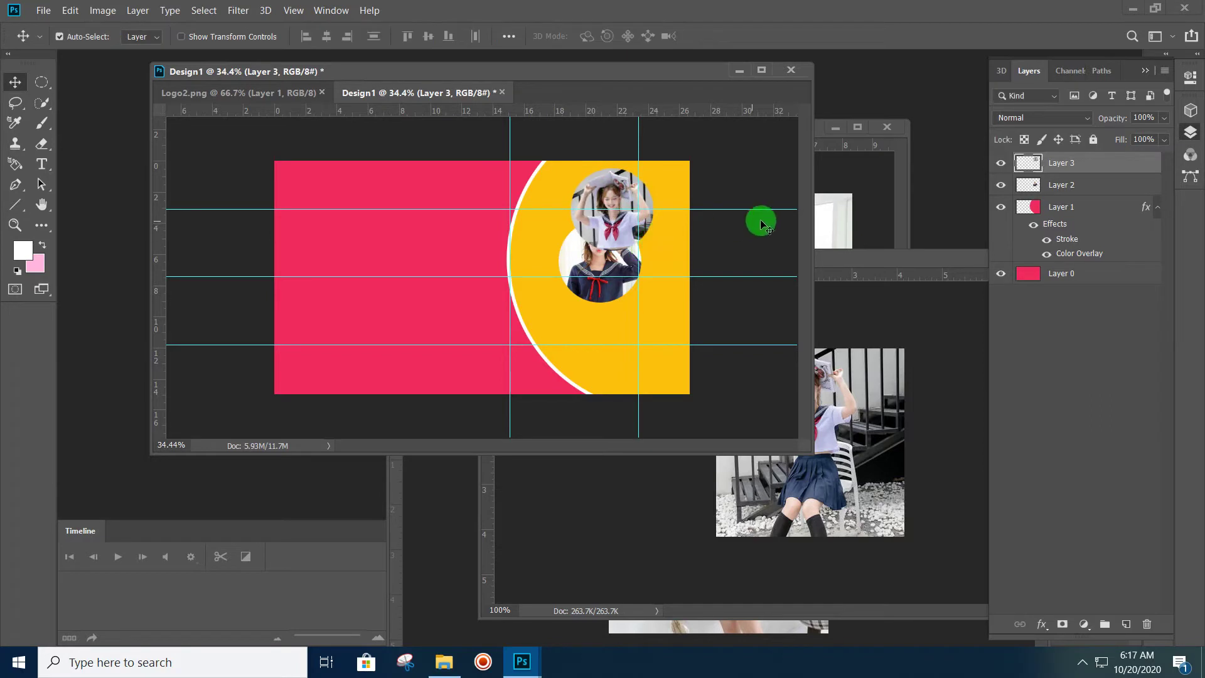
# Close St1.jpg and St2.jpg without saving changes
pyautogui.moveTo(887, 261)
pyautogui.mouseDown()
pyautogui.moveTo(689, 296)
pyautogui.moveTo(664, 289)
pyautogui.mouseUp()
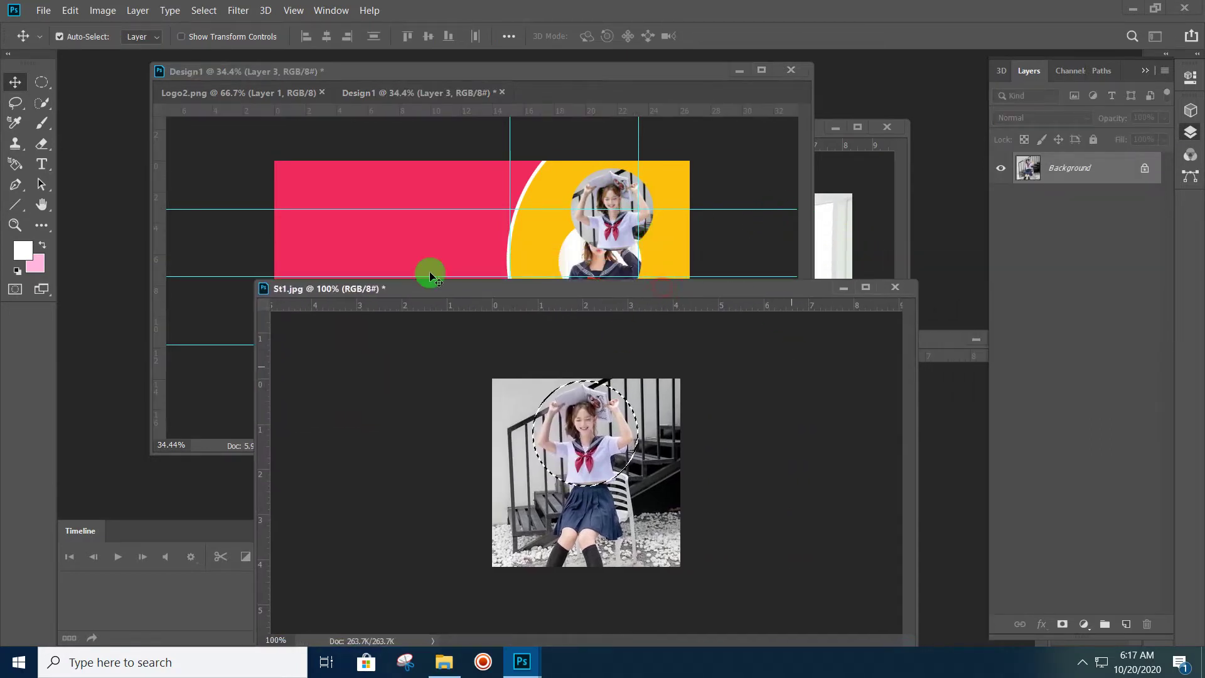
pyautogui.click(899, 288)
pyautogui.click(626, 258)
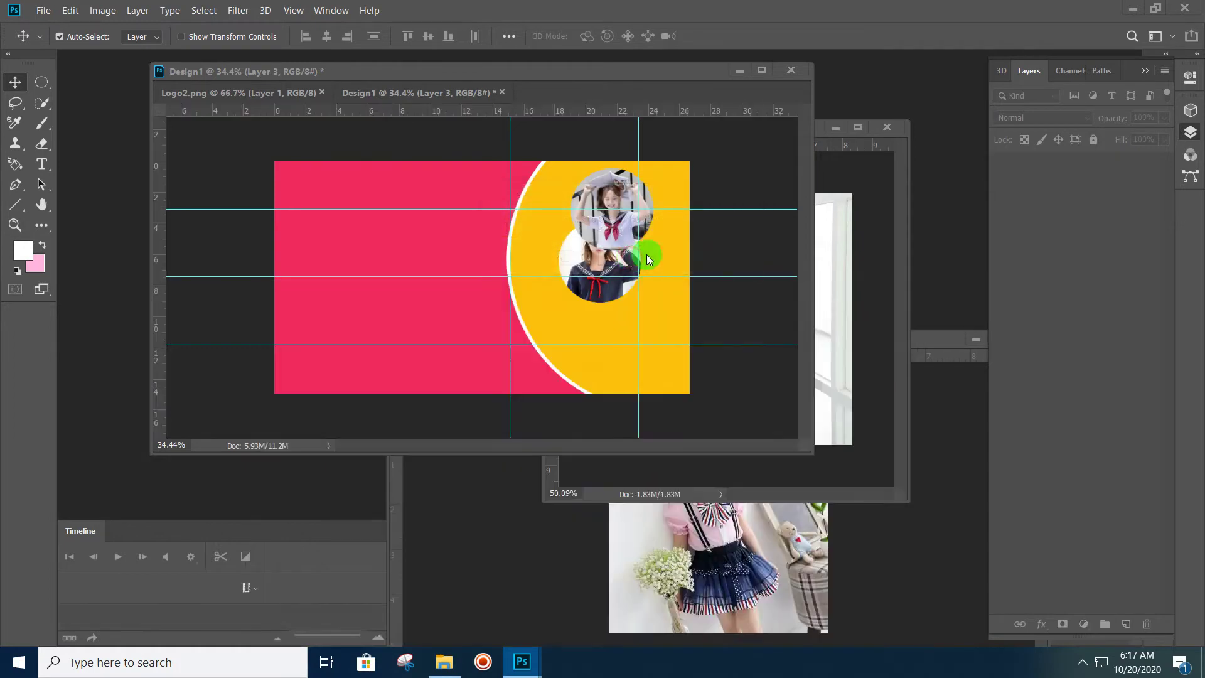
pyautogui.click(904, 166)
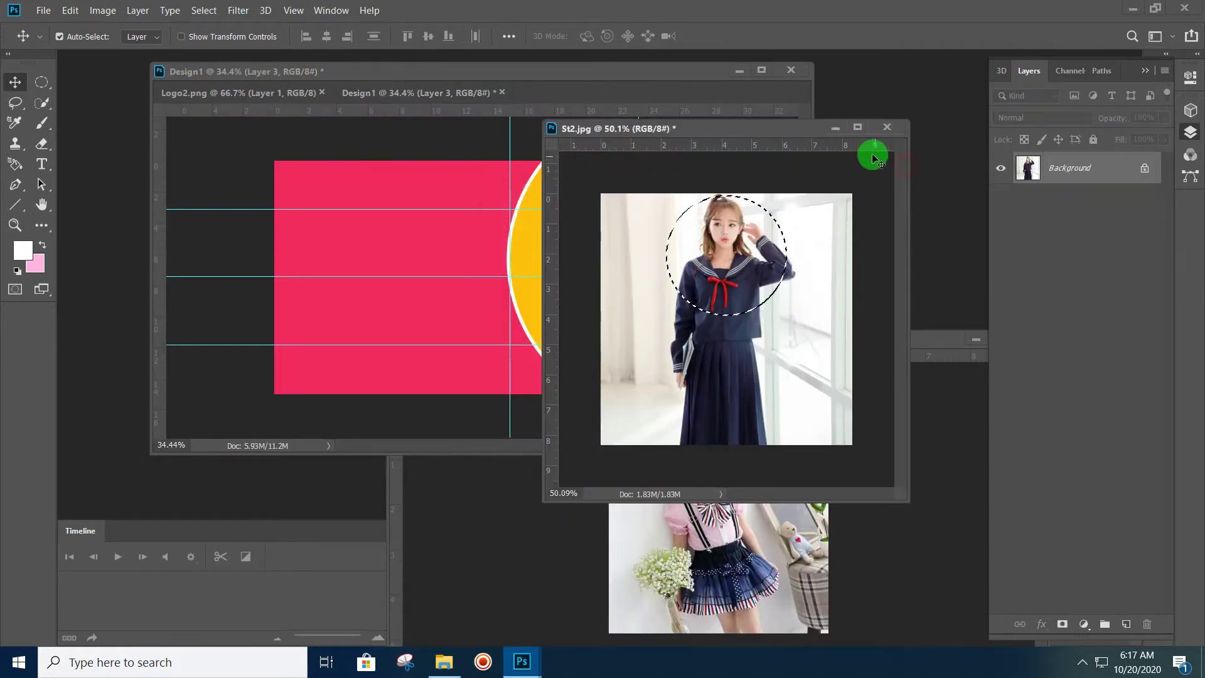
pyautogui.click(894, 129)
pyautogui.click(626, 261)
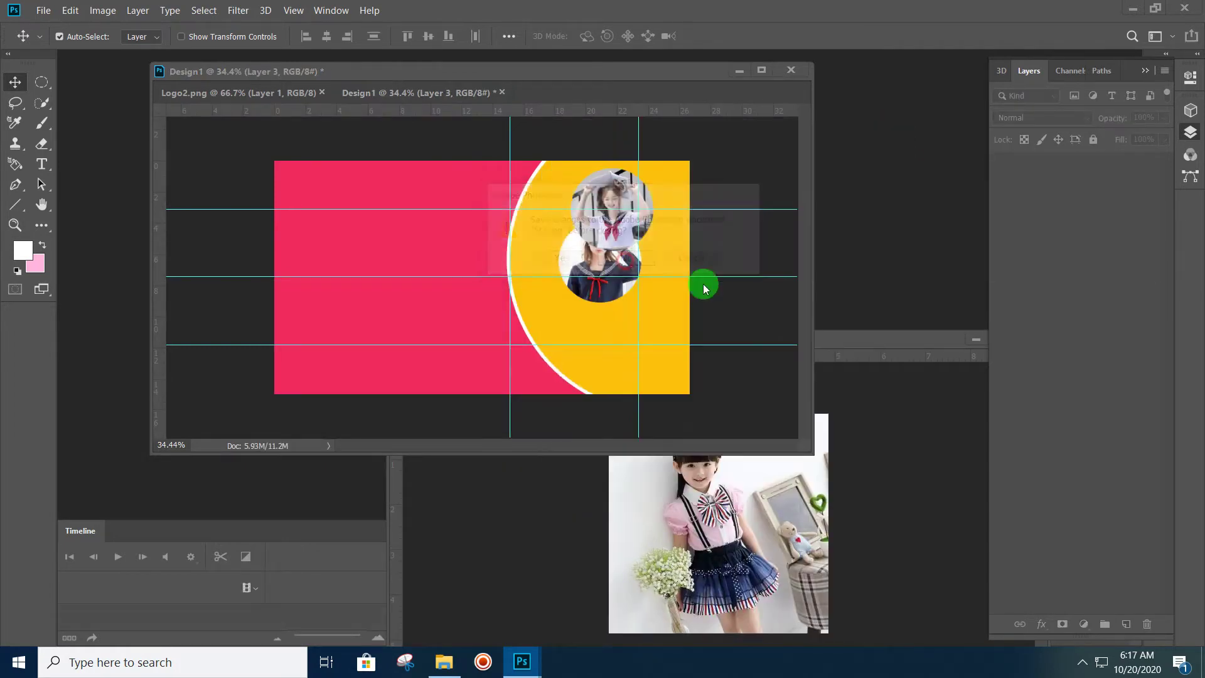
# Select the girl in St3.jpg with a circular marquee and drag her into Design1
pyautogui.moveTo(858, 340); pyautogui.dragTo(861, 234)
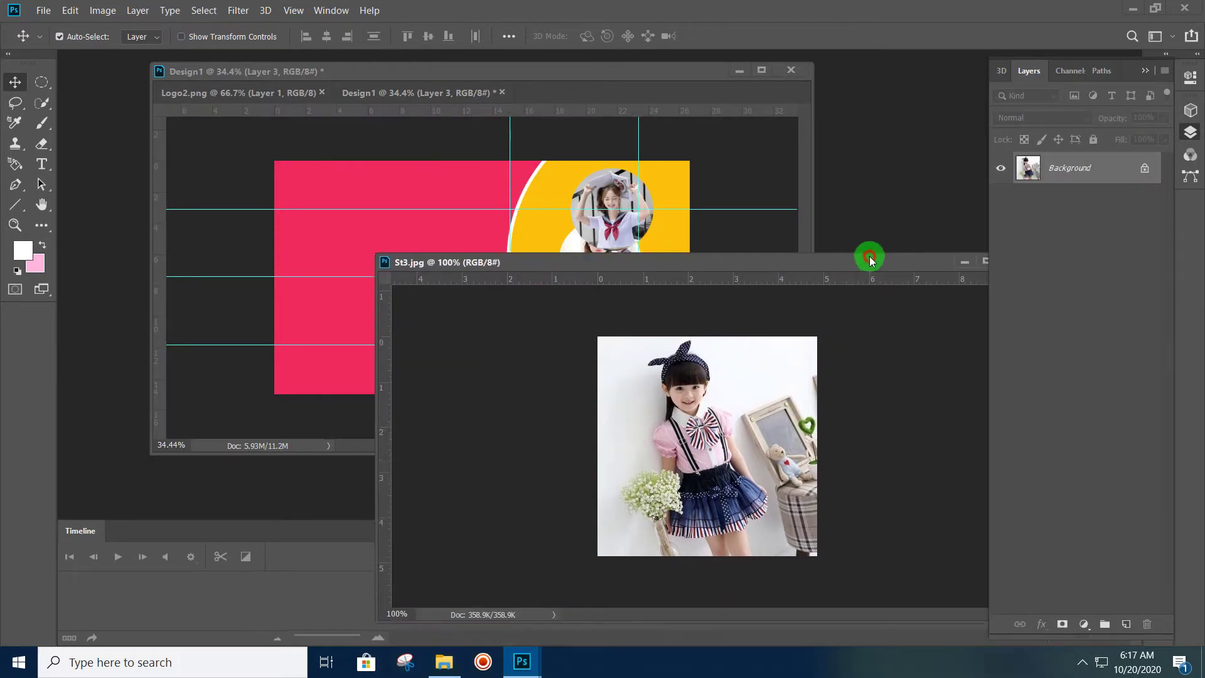
pyautogui.click(44, 101)
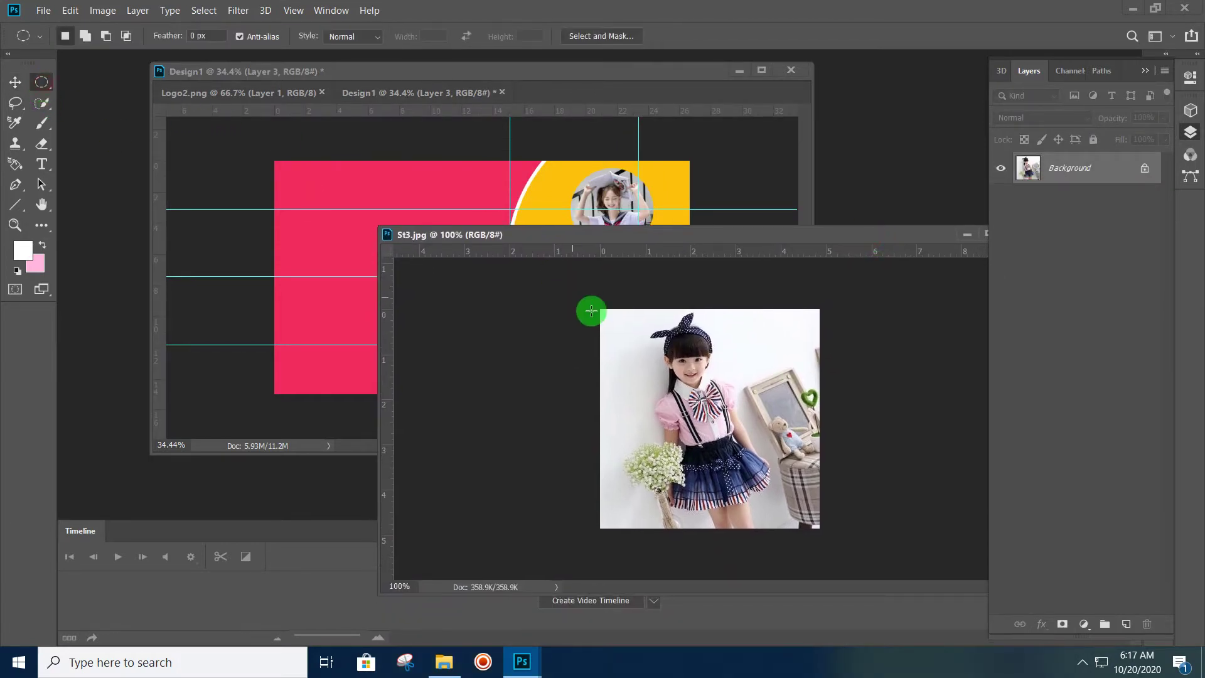
pyautogui.moveTo(627, 311)
pyautogui.mouseDown()
pyautogui.moveTo(742, 463)
pyautogui.moveTo(769, 446)
pyautogui.mouseUp()
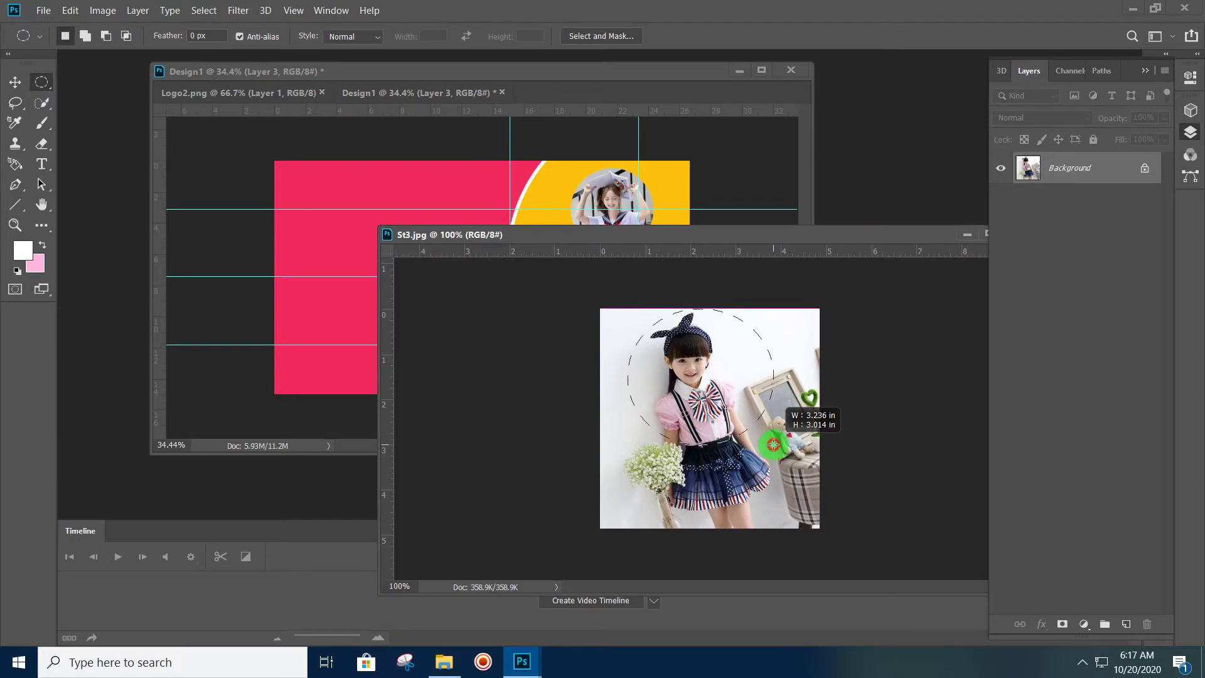
pyautogui.moveTo(768, 446); pyautogui.dragTo(768, 446)
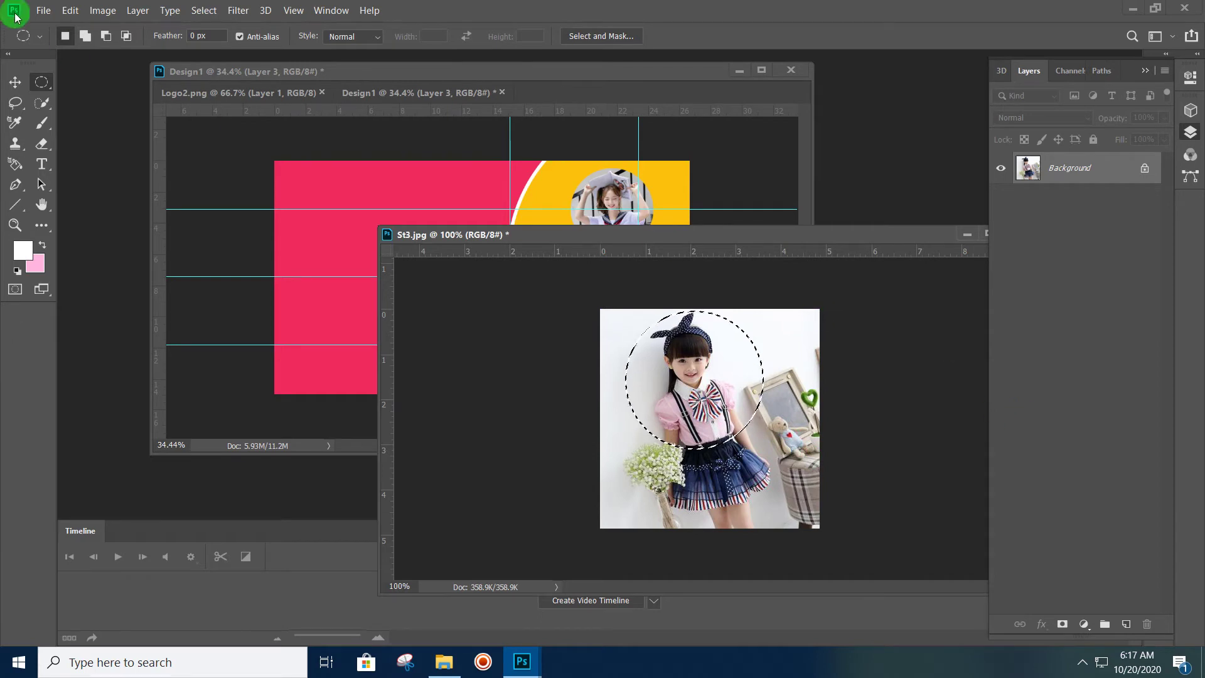
pyautogui.click(16, 82)
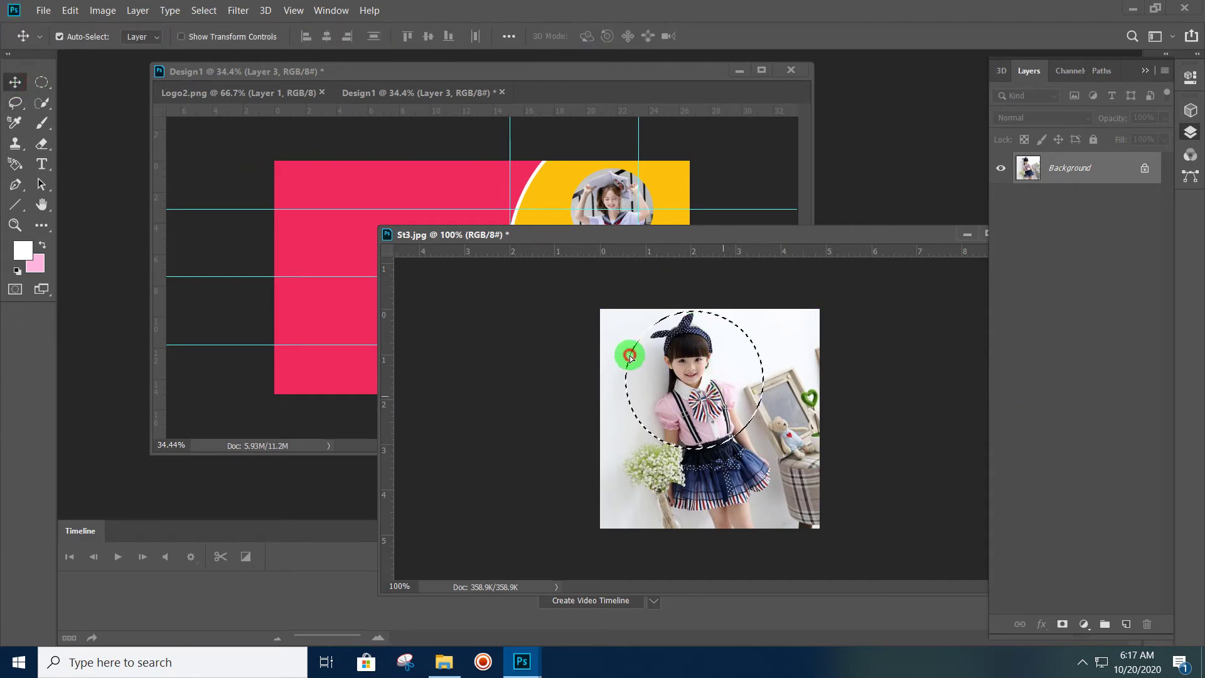
pyautogui.moveTo(630, 355)
pyautogui.mouseDown()
pyautogui.moveTo(451, 177)
pyautogui.moveTo(610, 212)
pyautogui.mouseUp()
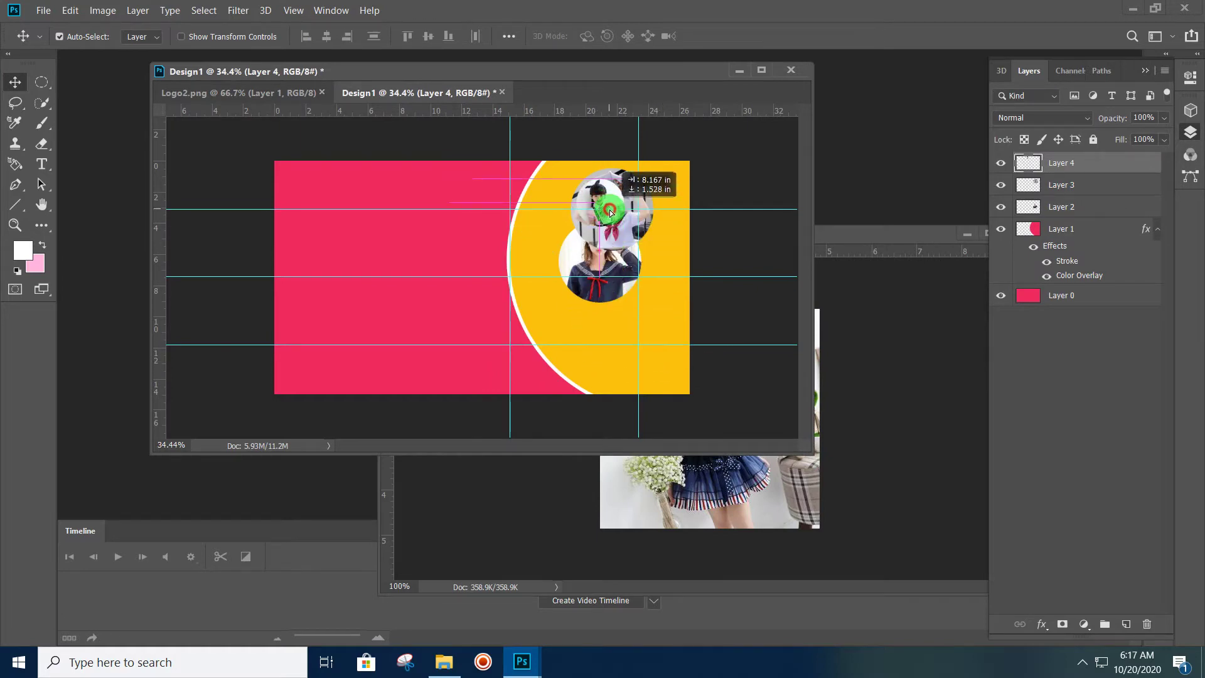
# Scale Layer 4's circle to about 174% and place it at the bottom of the yellow curve
pyautogui.hotkey('ctrl', 't')
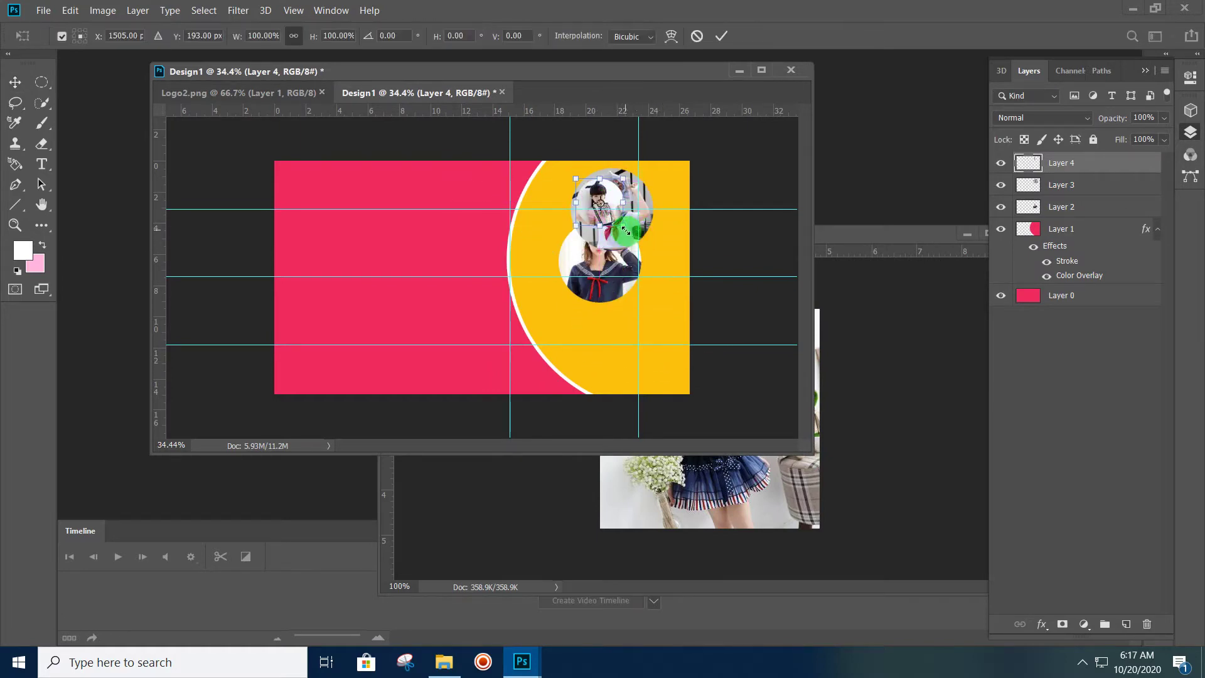
pyautogui.moveTo(625, 229); pyautogui.dragTo(653, 242)
pyautogui.moveTo(622, 200); pyautogui.dragTo(616, 189)
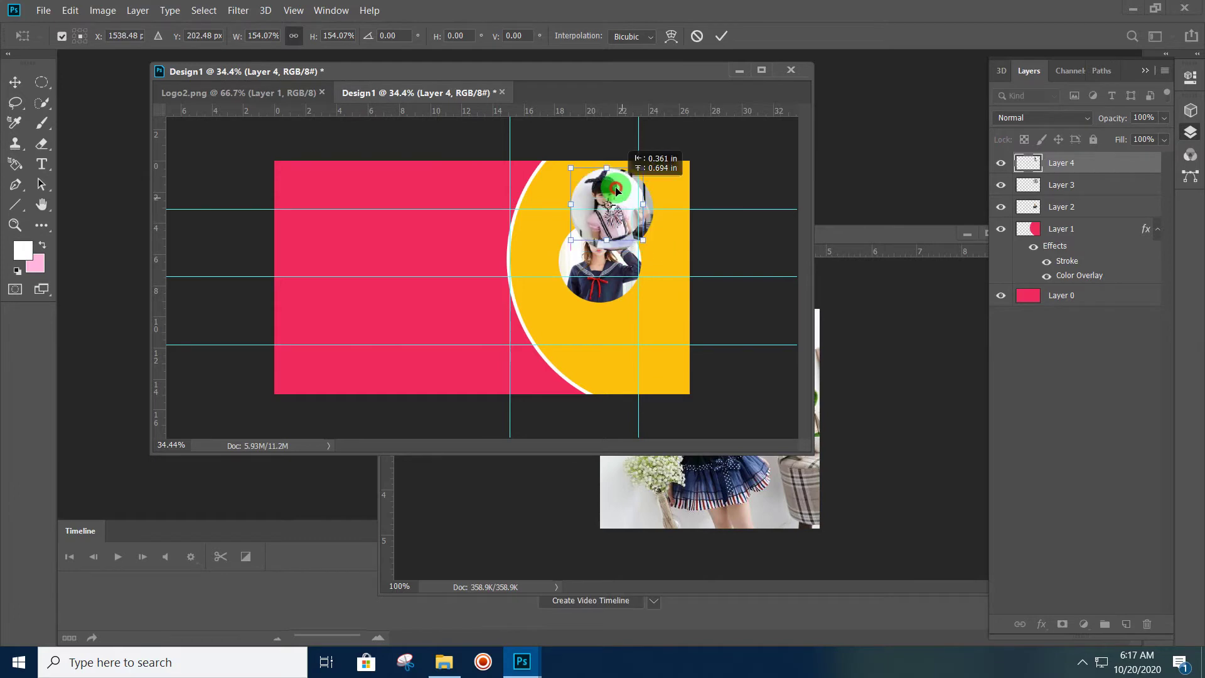
pyautogui.click(646, 241)
pyautogui.moveTo(643, 244); pyautogui.dragTo(654, 253)
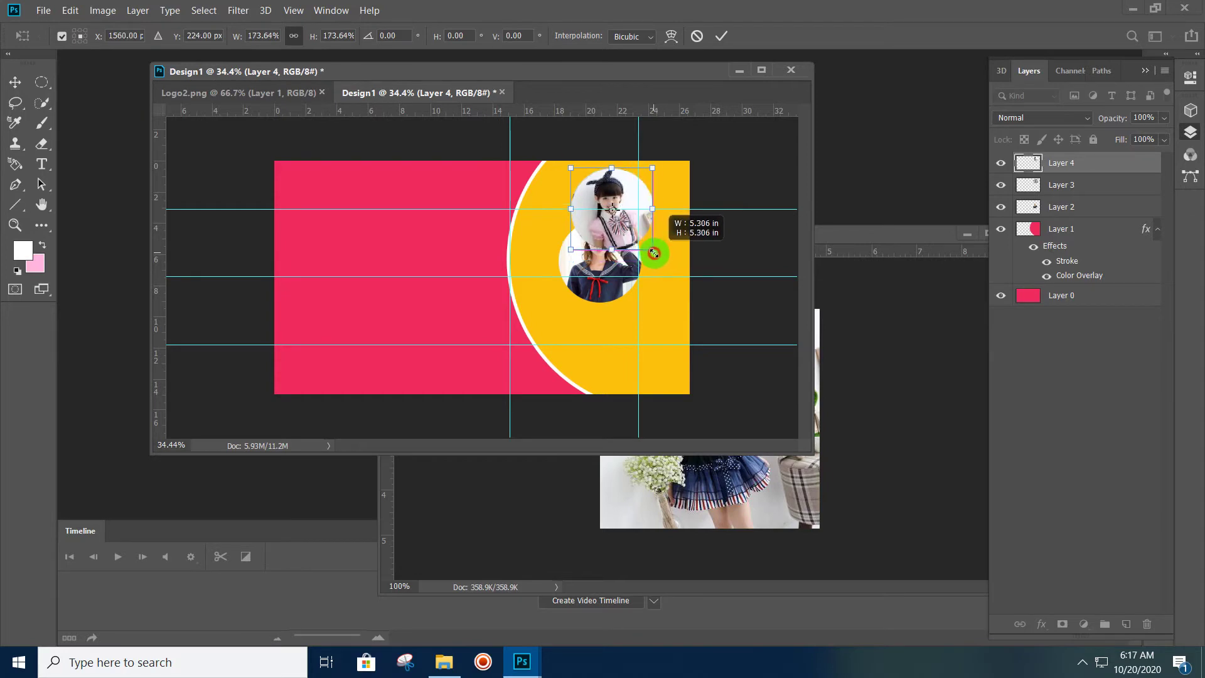
pyautogui.moveTo(636, 207); pyautogui.dragTo(655, 322)
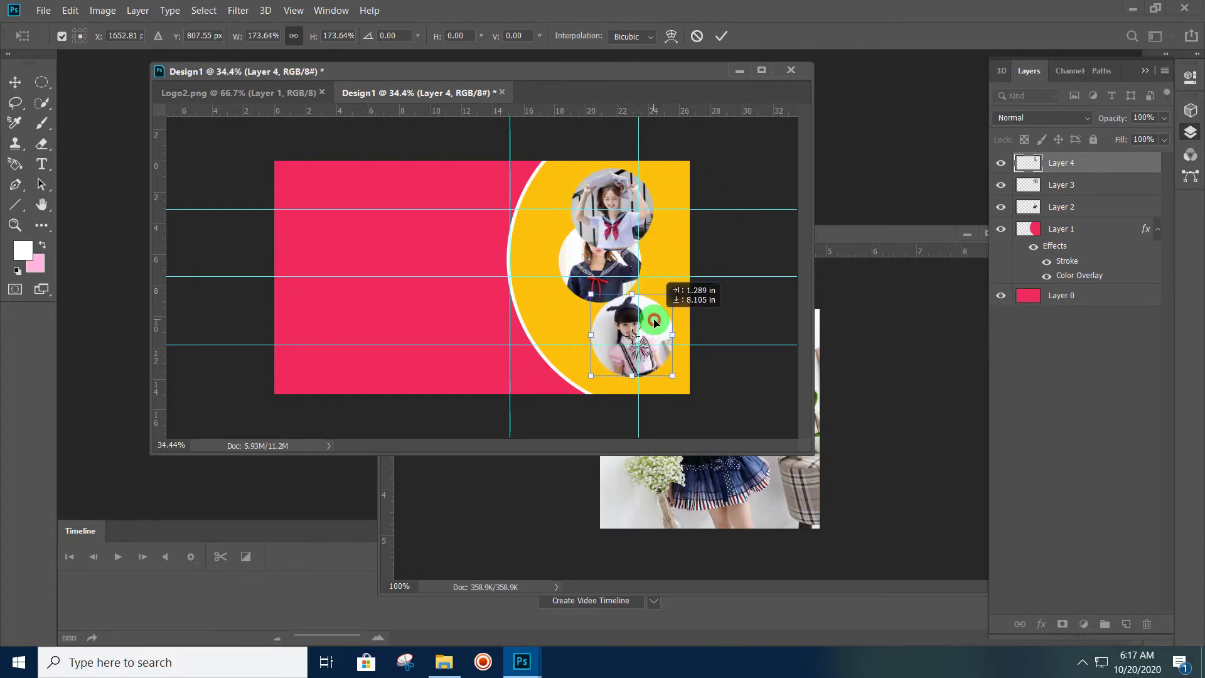
pyautogui.moveTo(655, 322)
pyautogui.mouseDown()
pyautogui.moveTo(644, 321)
pyautogui.moveTo(654, 333)
pyautogui.mouseUp()
pyautogui.press('Return')
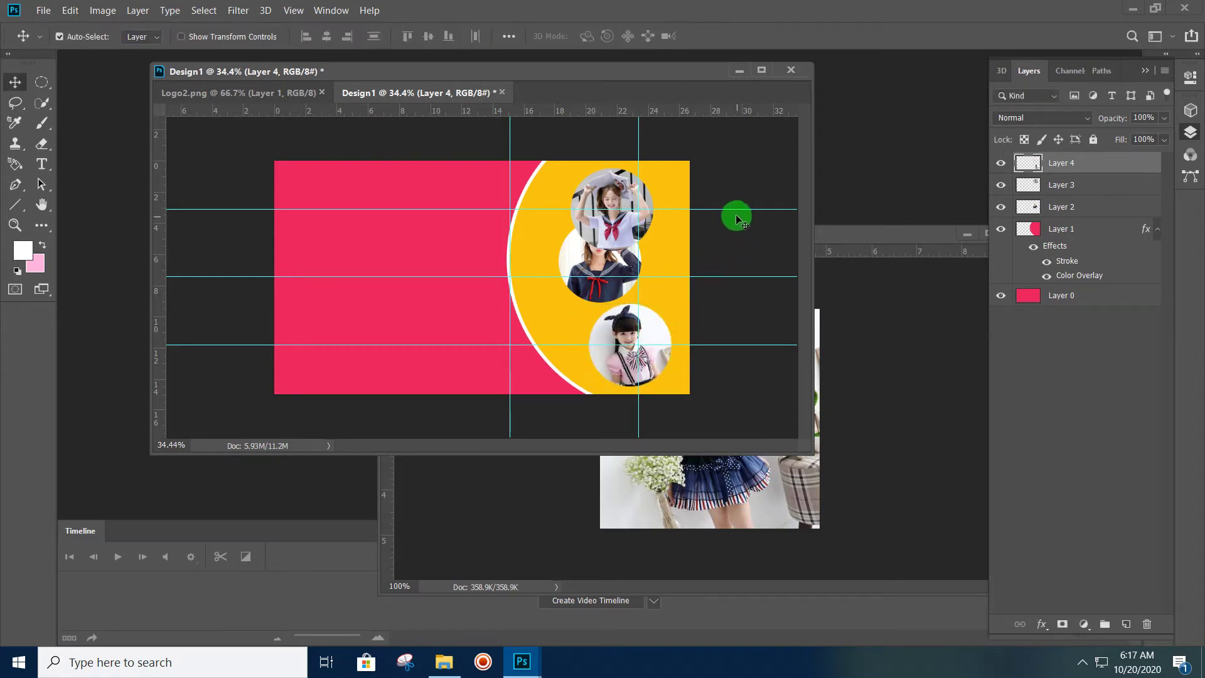
pyautogui.click(1061, 207)
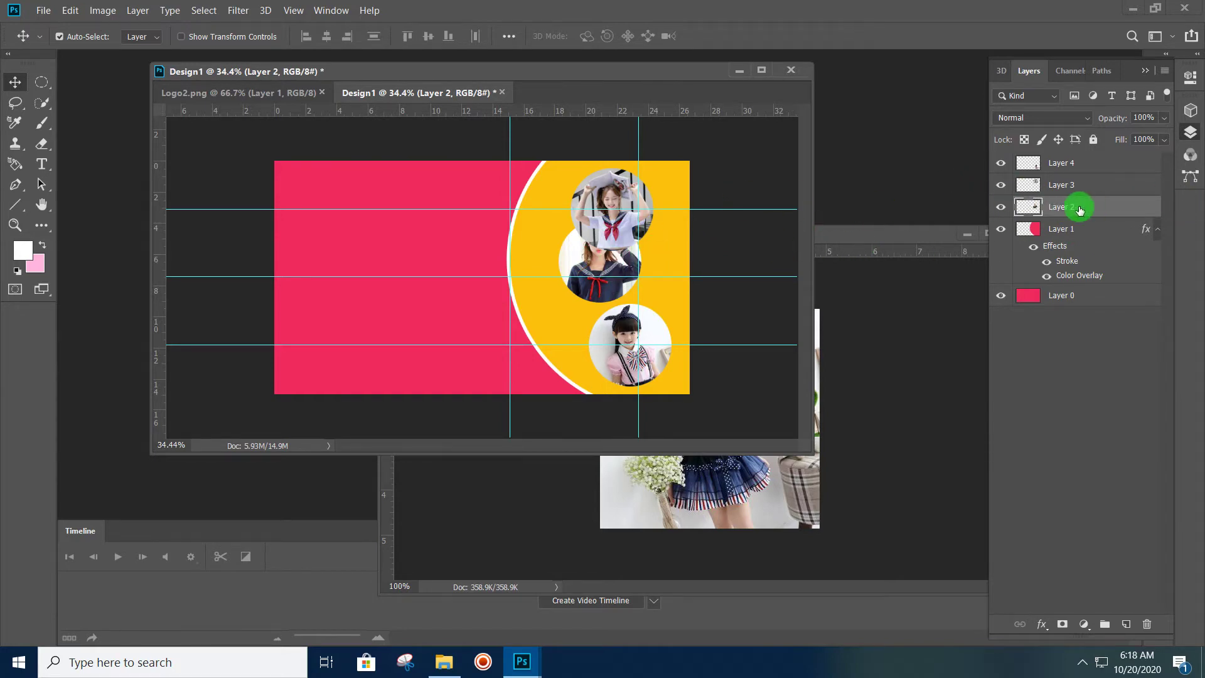
# Move Layer 2 to the top of the stack and scale the middle photo to about 142%
pyautogui.moveTo(1083, 208); pyautogui.dragTo(1093, 155)
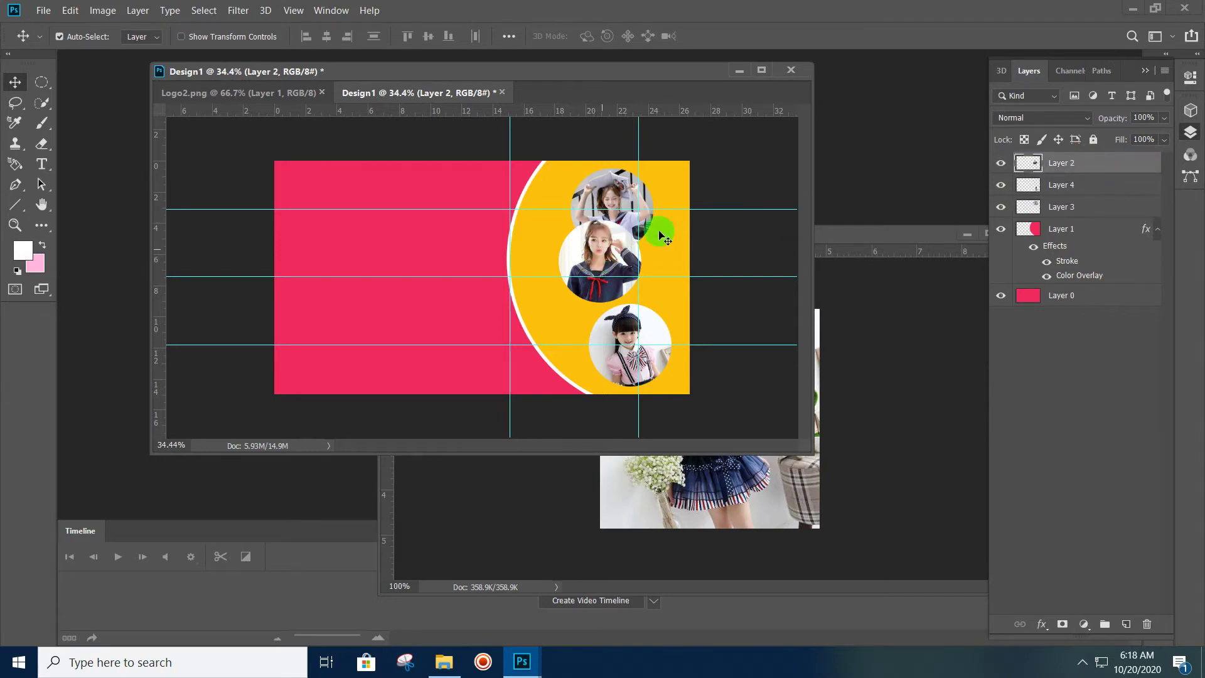
pyautogui.moveTo(612, 262); pyautogui.dragTo(613, 276)
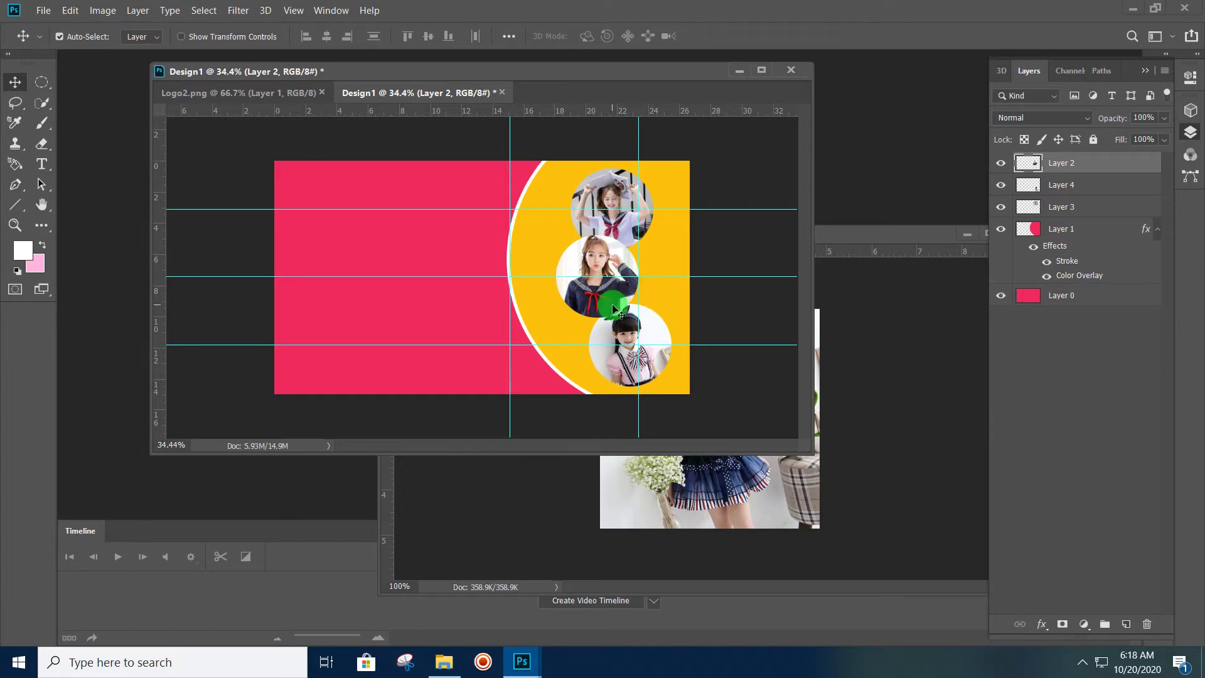
pyautogui.hotkey('ctrl', 't')
pyautogui.moveTo(549, 231); pyautogui.dragTo(524, 205)
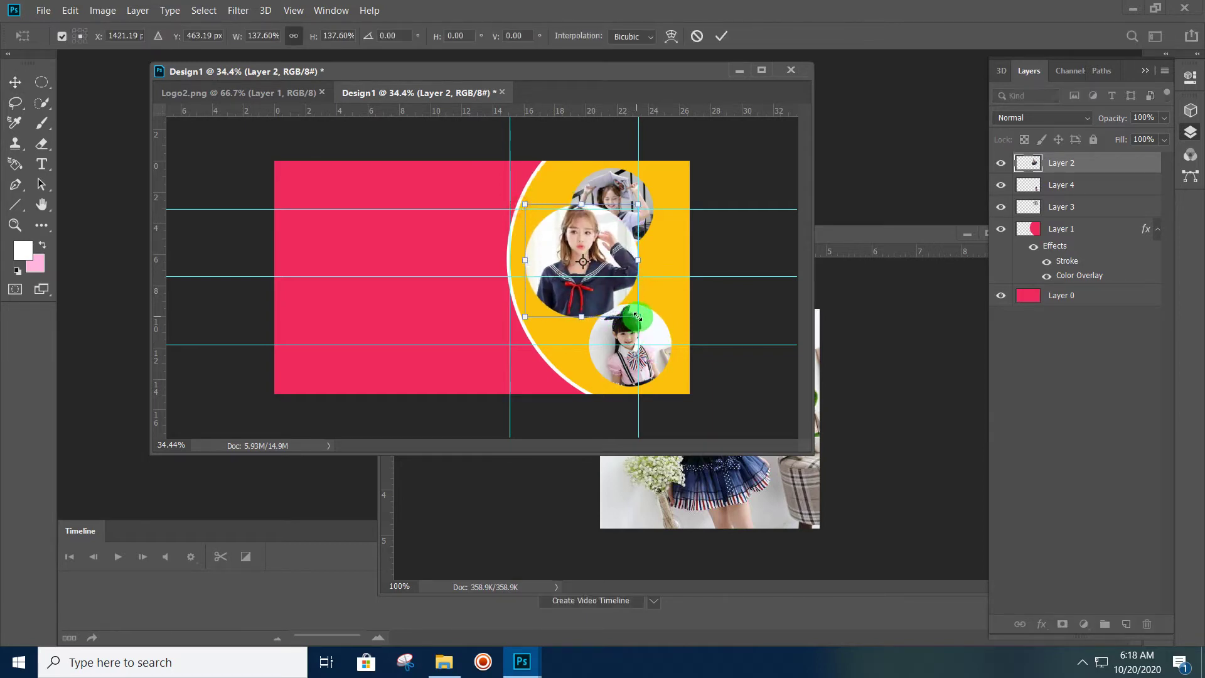
pyautogui.moveTo(636, 316); pyautogui.dragTo(654, 333)
pyautogui.moveTo(621, 268); pyautogui.dragTo(632, 273)
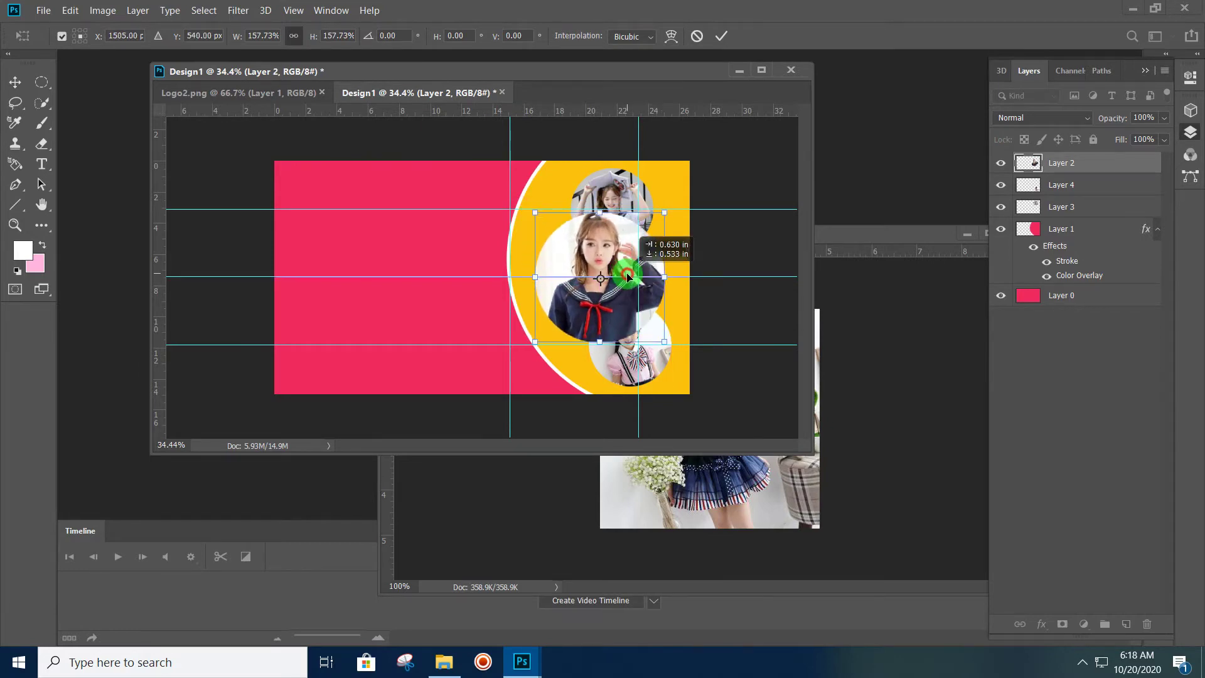
pyautogui.moveTo(632, 272); pyautogui.dragTo(633, 270)
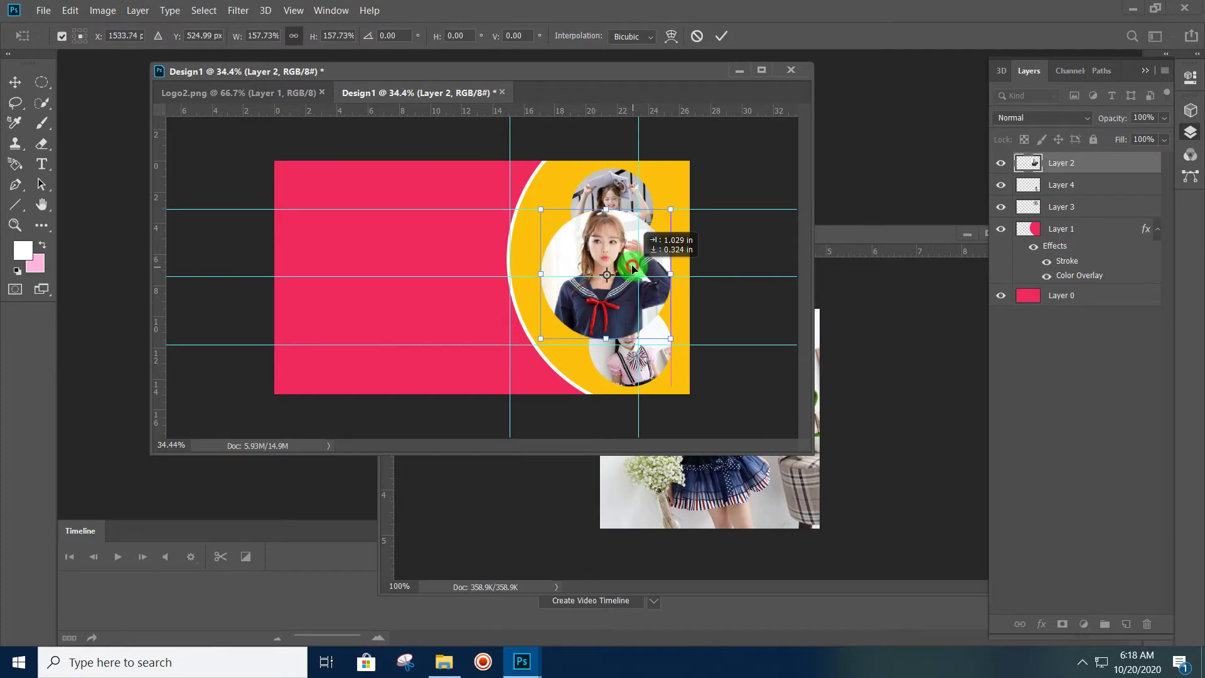
pyautogui.moveTo(673, 339); pyautogui.dragTo(655, 328)
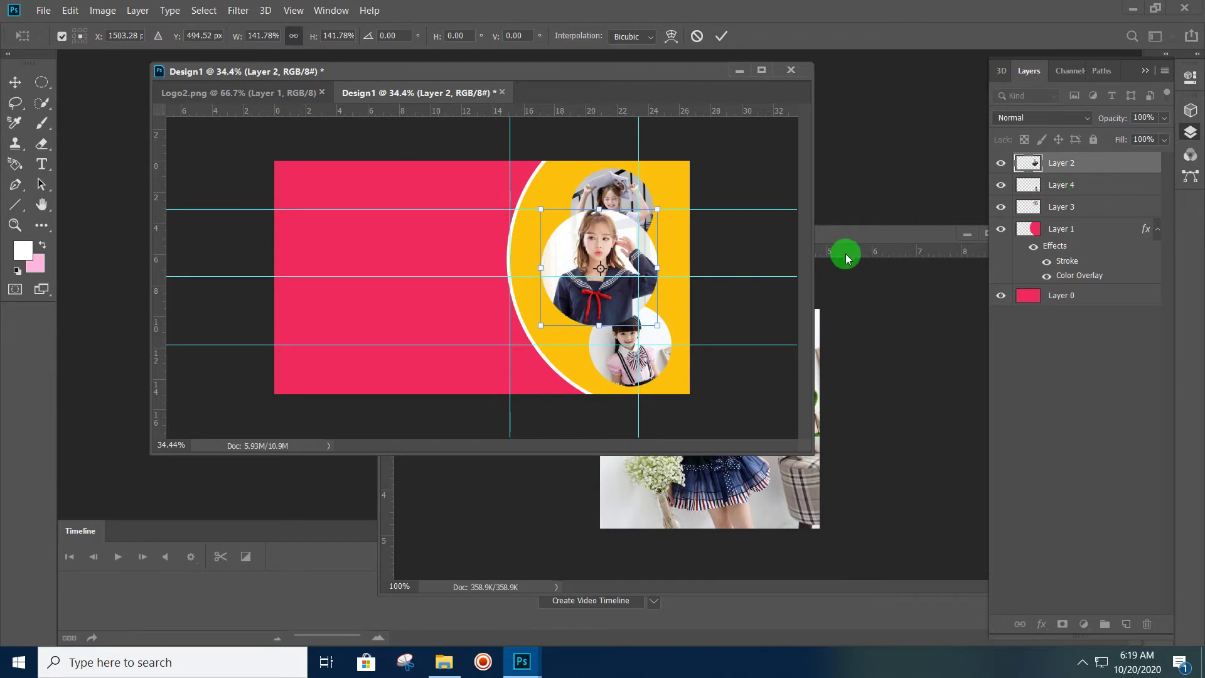
pyautogui.press('Return')
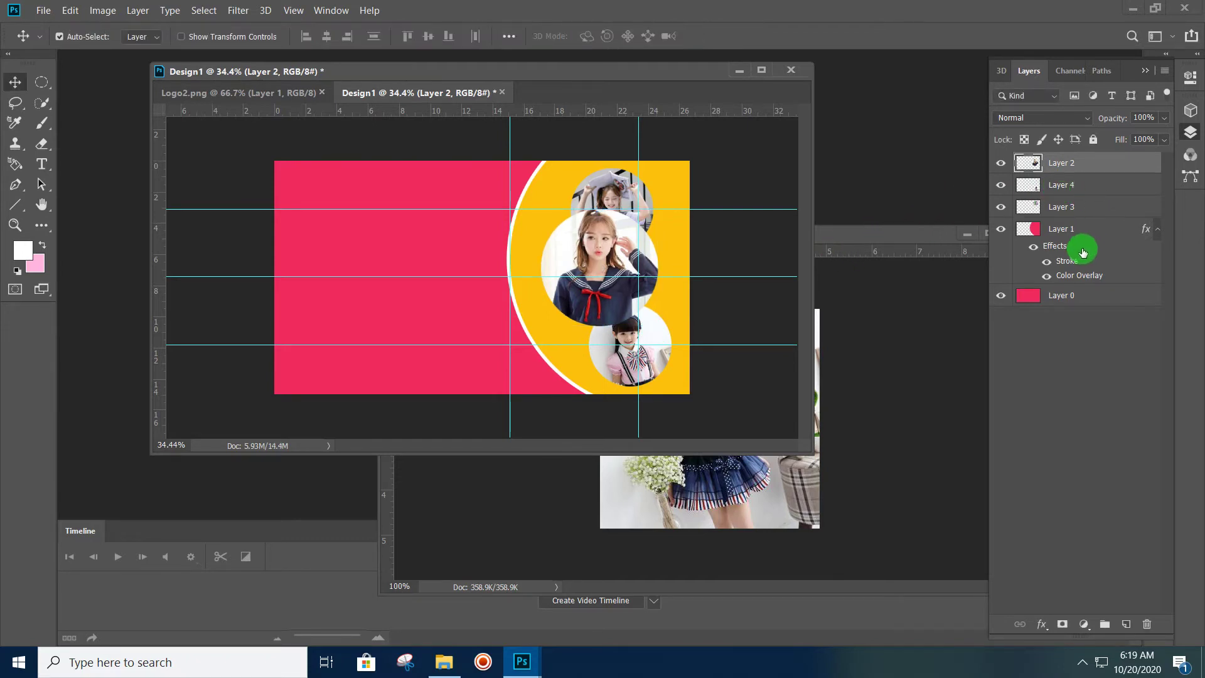
# Shift the Layer 3 photo slightly left within the top circle
pyautogui.click(1070, 189)
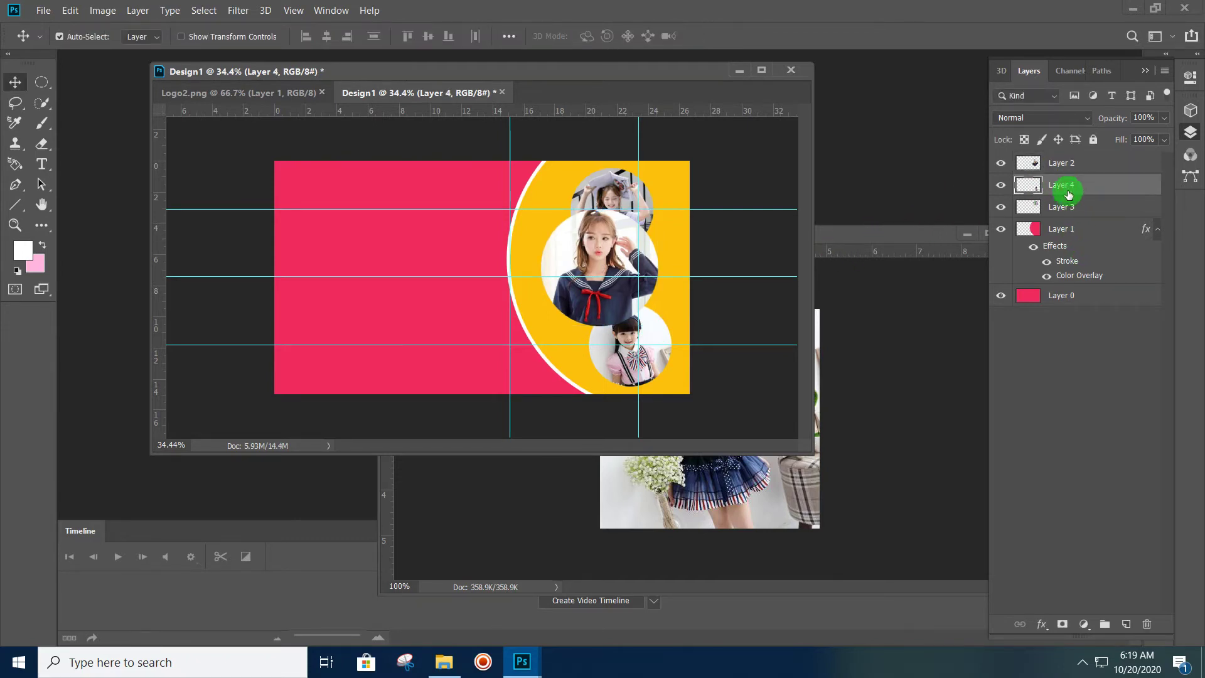
pyautogui.click(1064, 208)
pyautogui.moveTo(615, 277); pyautogui.dragTo(589, 274)
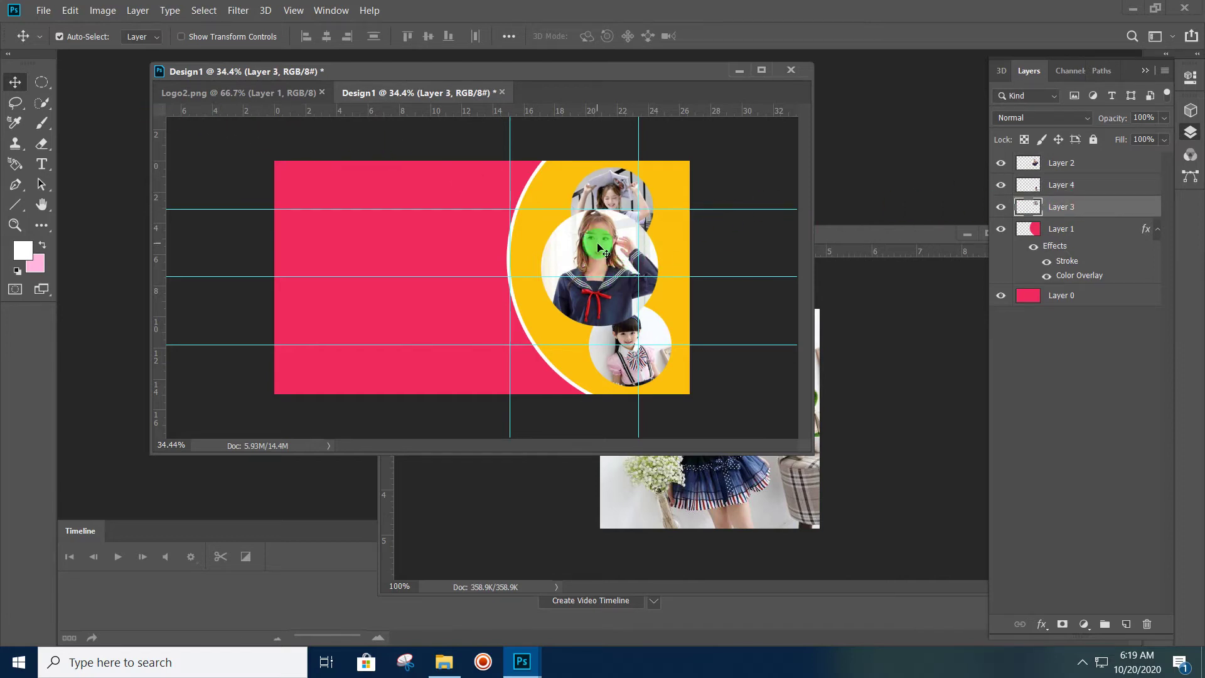
pyautogui.moveTo(637, 217); pyautogui.dragTo(637, 212)
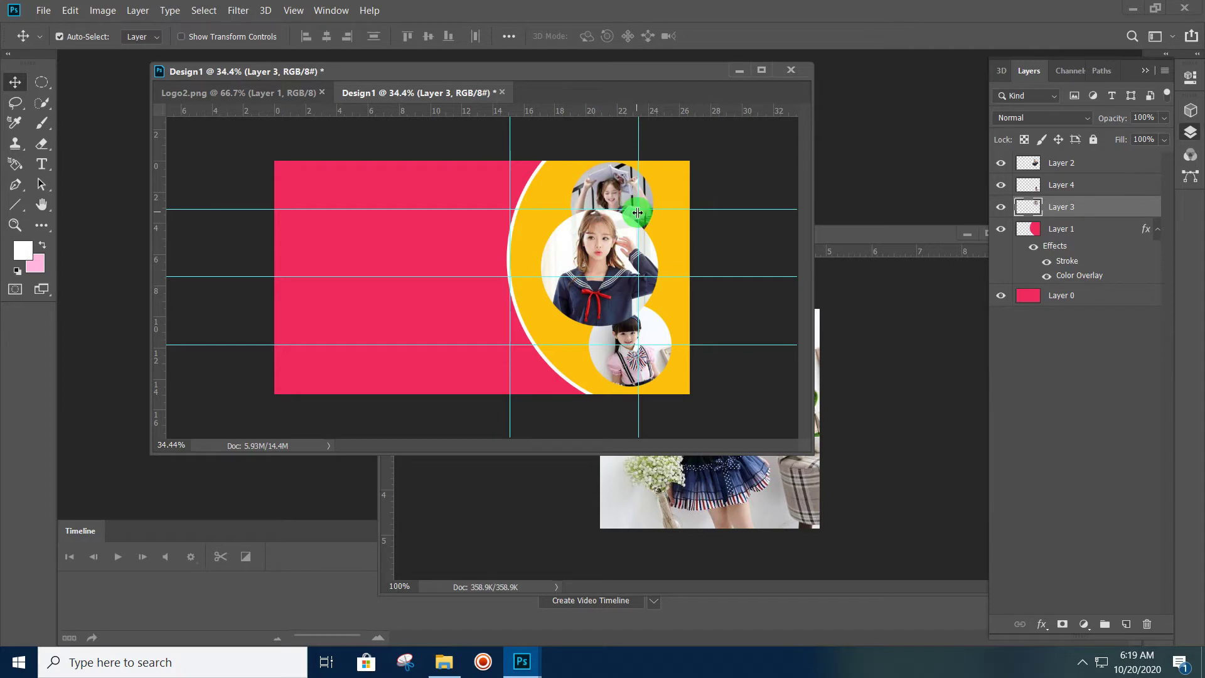
# Shift the Layer 4 photo down and right within the bottom circle
pyautogui.click(1070, 184)
pyautogui.click(623, 356)
pyautogui.moveTo(639, 369); pyautogui.dragTo(650, 371)
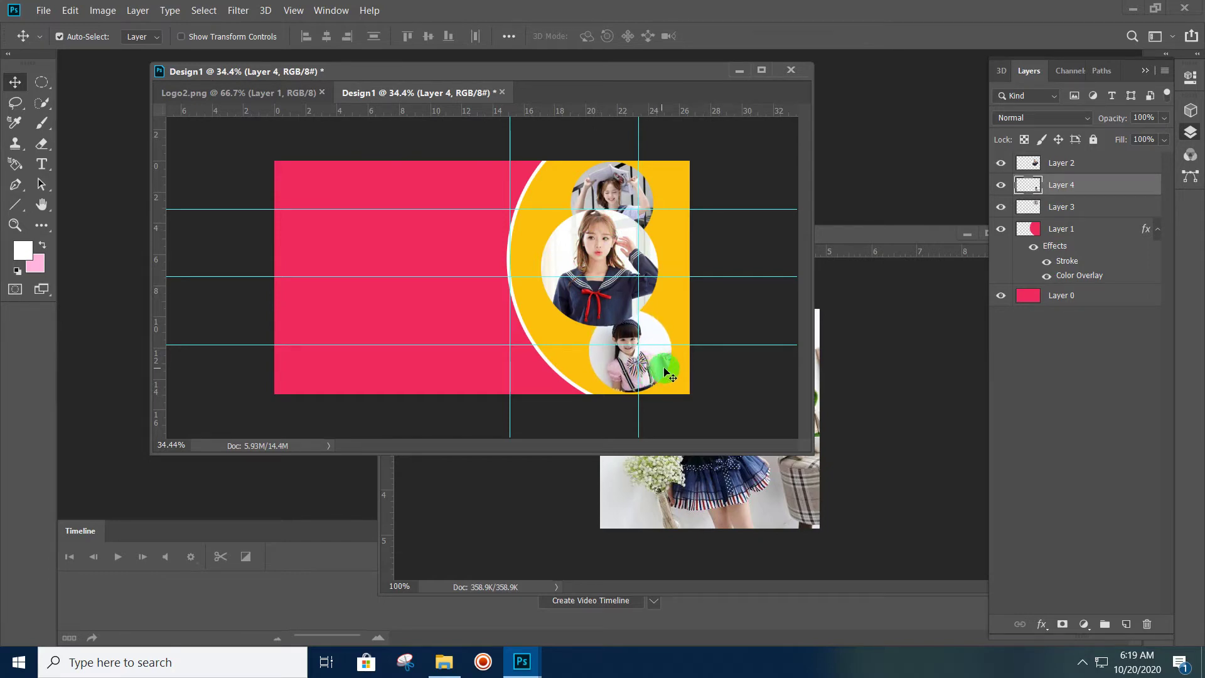
pyautogui.moveTo(682, 375); pyautogui.dragTo(686, 379)
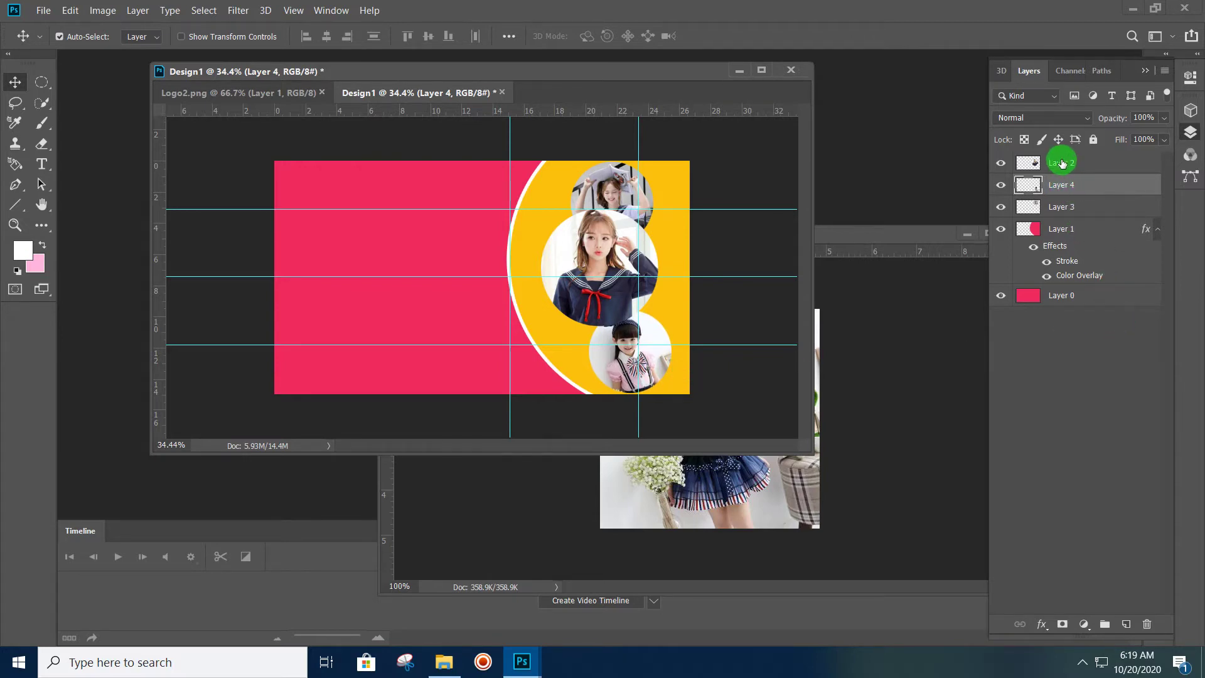
pyautogui.click(1066, 165)
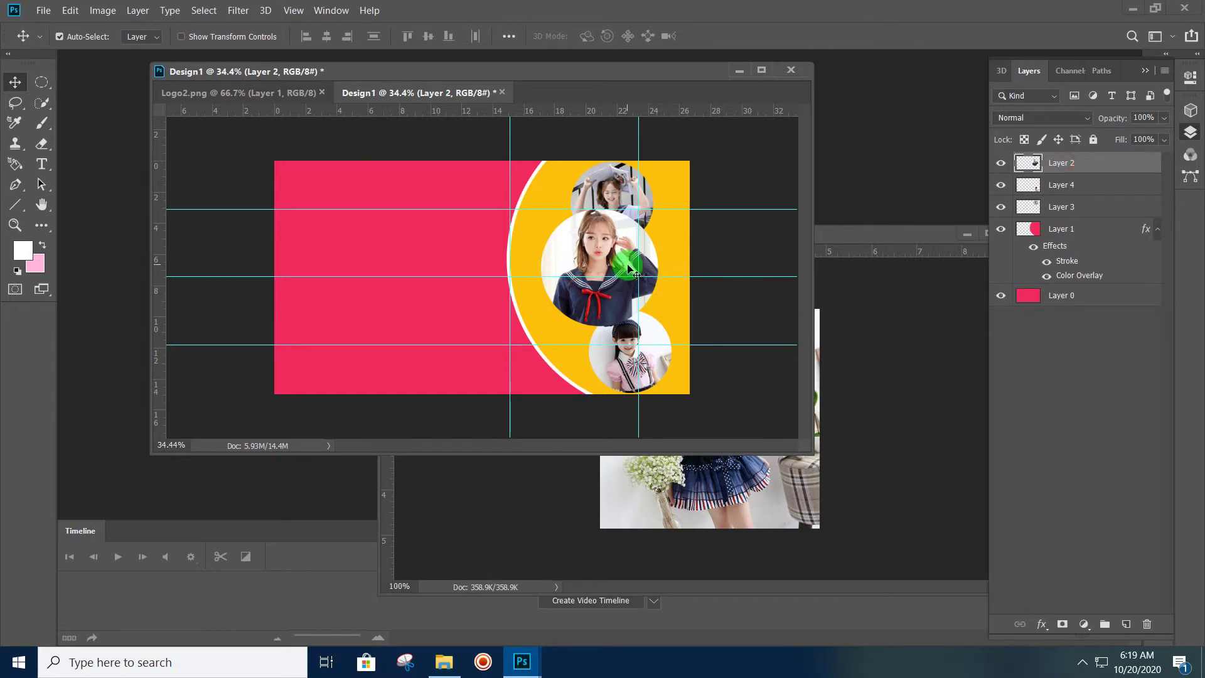
pyautogui.hotkey('ctrl', 't')
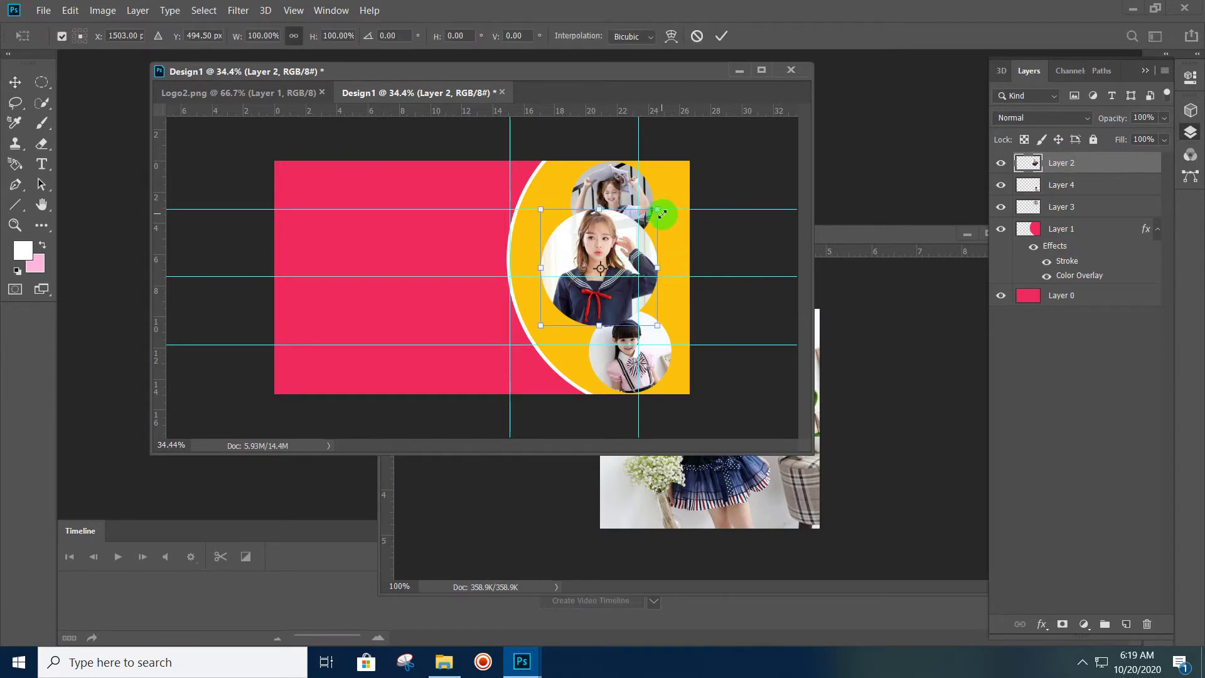
# Shrink Layer 2's photo to about 93%, recentre it with arrow nudges, and open its Layer Style
pyautogui.moveTo(661, 210)
pyautogui.mouseDown()
pyautogui.moveTo(658, 226)
pyautogui.moveTo(618, 246)
pyautogui.mouseUp()
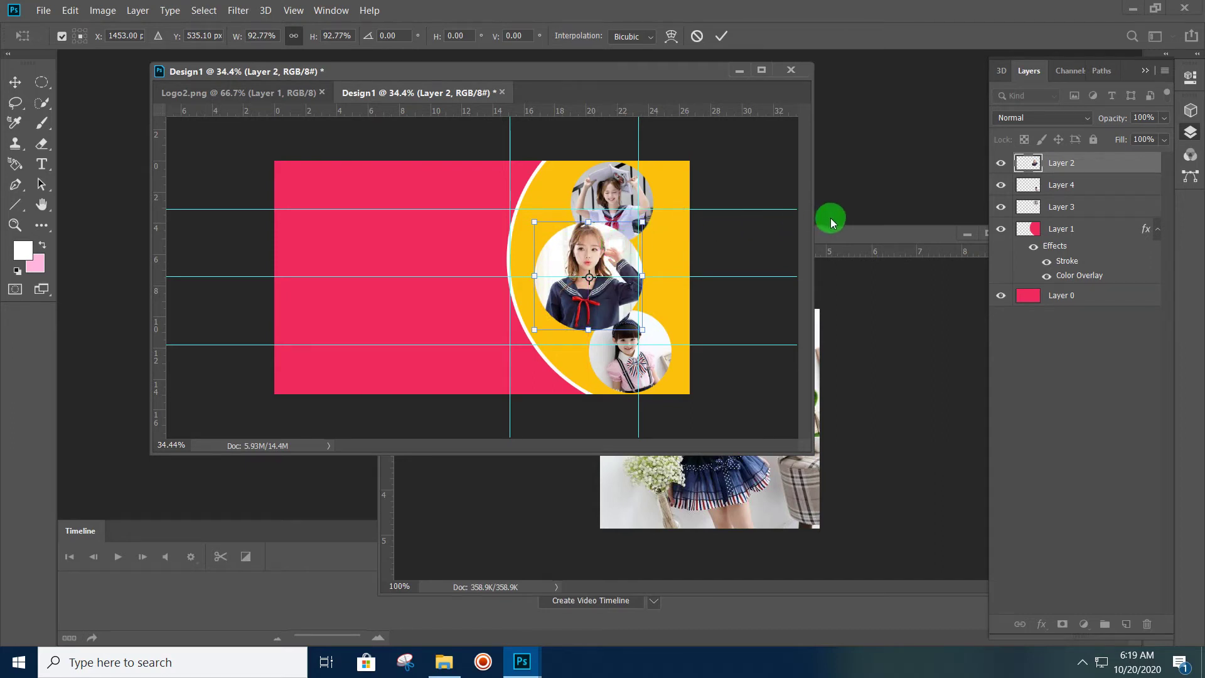
pyautogui.moveTo(667, 268); pyautogui.dragTo(673, 270)
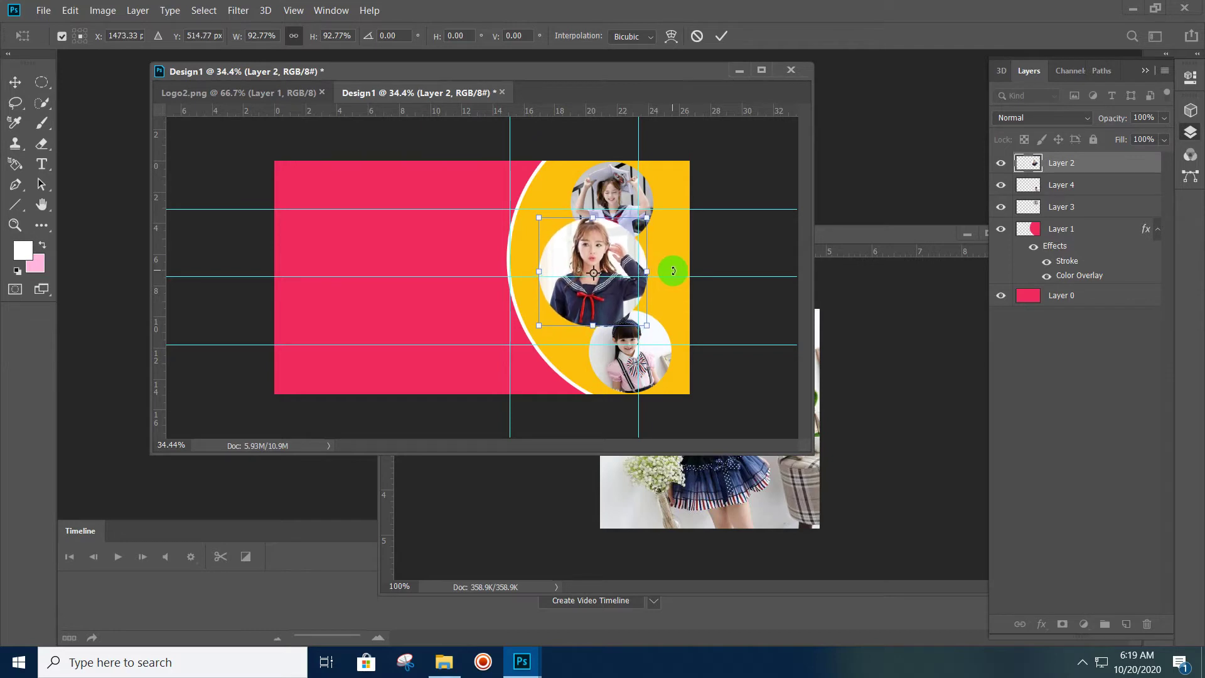
pyautogui.moveTo(673, 270); pyautogui.dragTo(679, 289)
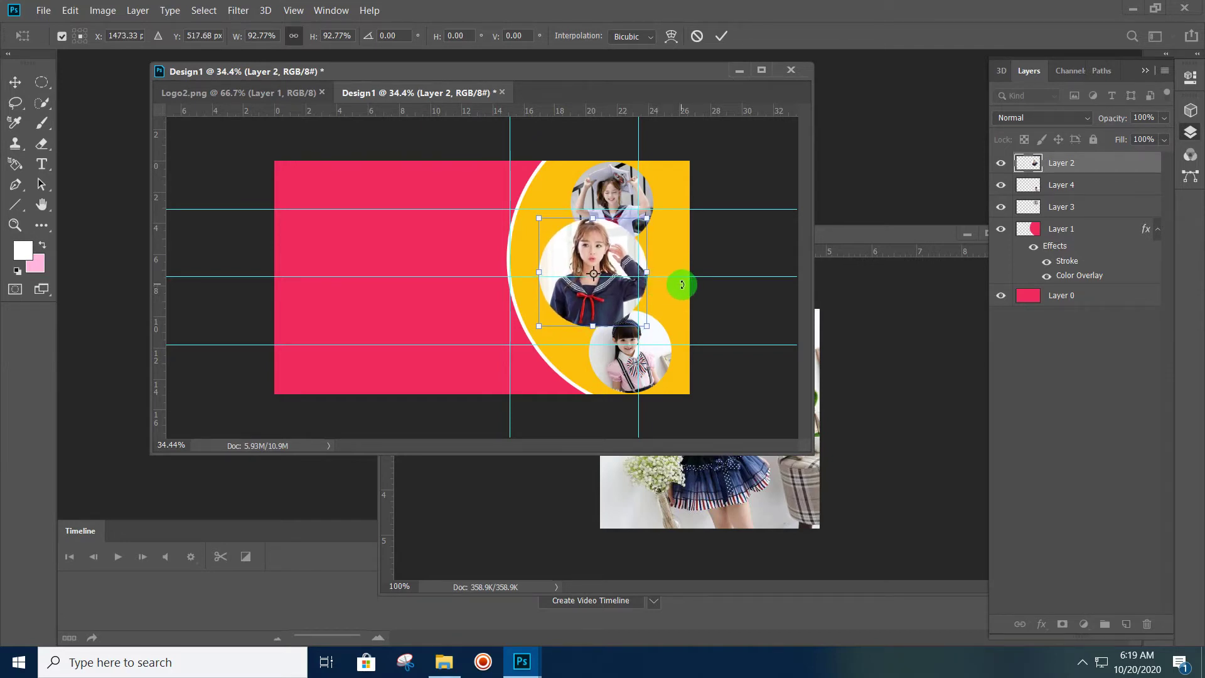
pyautogui.press('Return')
pyautogui.hotkey('ctrl', '-')
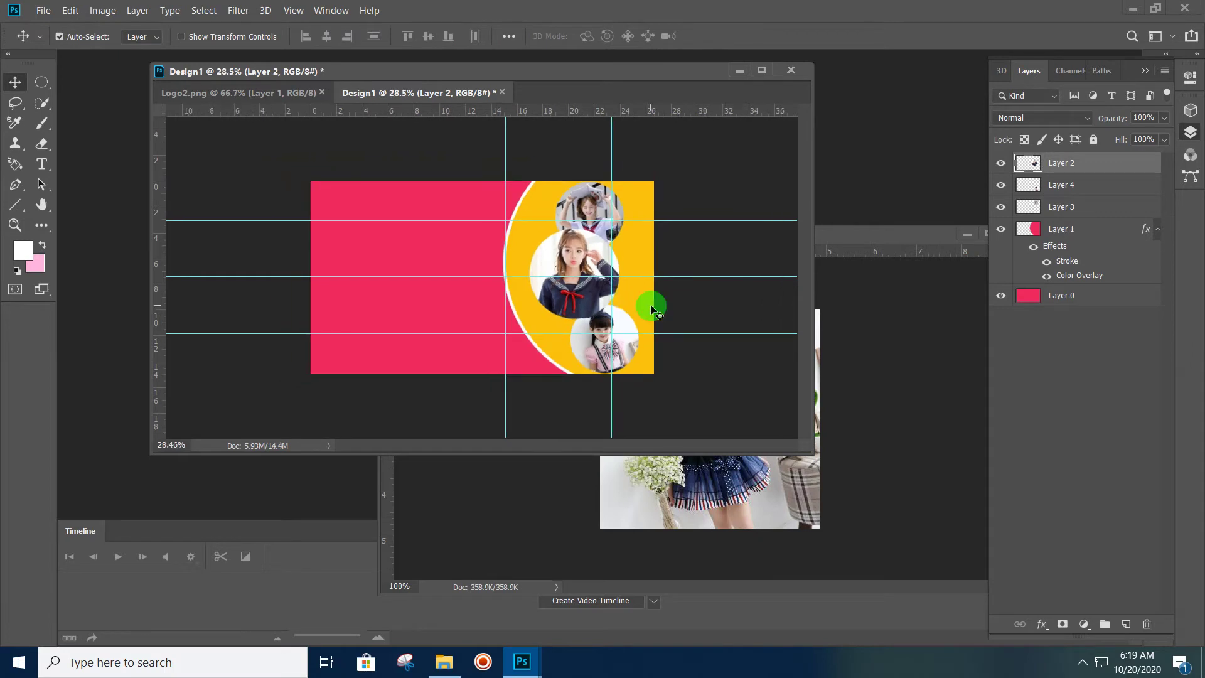
pyautogui.hotkey('ctrl', '+')
pyautogui.press('Down')
pyautogui.press('Down')
pyautogui.press('Down')
pyautogui.press('Down')
pyautogui.press('Down')
pyautogui.press('Down')
pyautogui.press('Down')
pyautogui.press('Down')
pyautogui.press('Down')
pyautogui.press('Down')
pyautogui.press('Down')
pyautogui.press('Down')
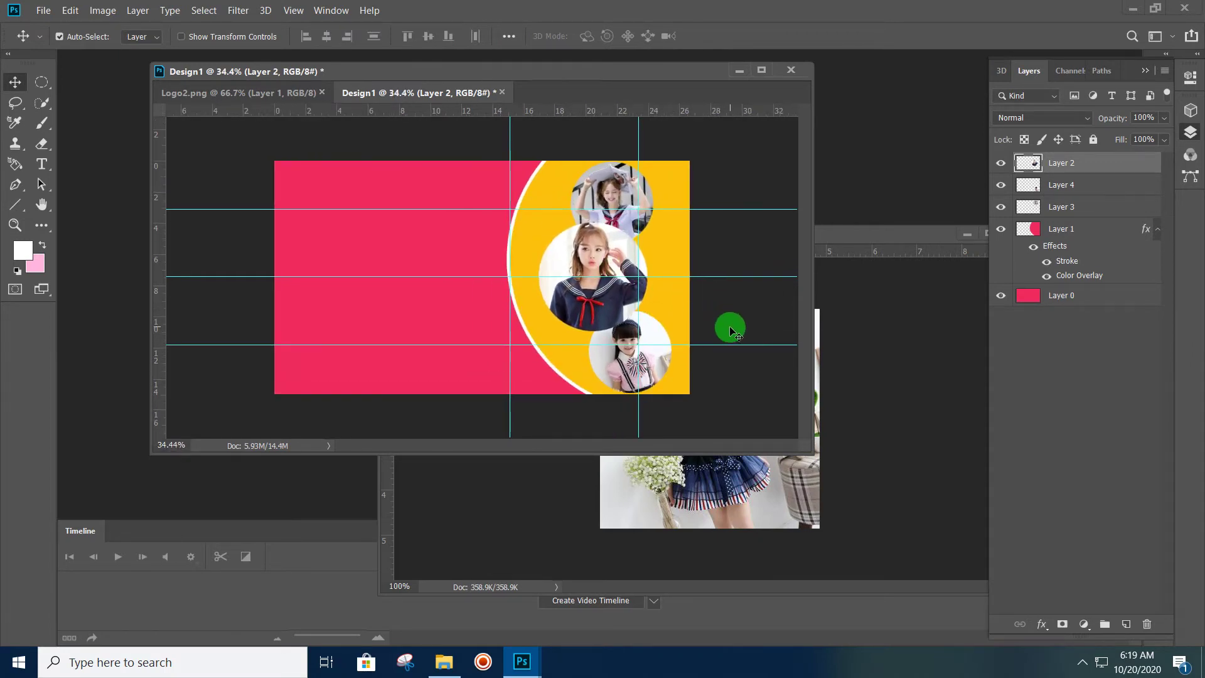
pyautogui.press('Up')
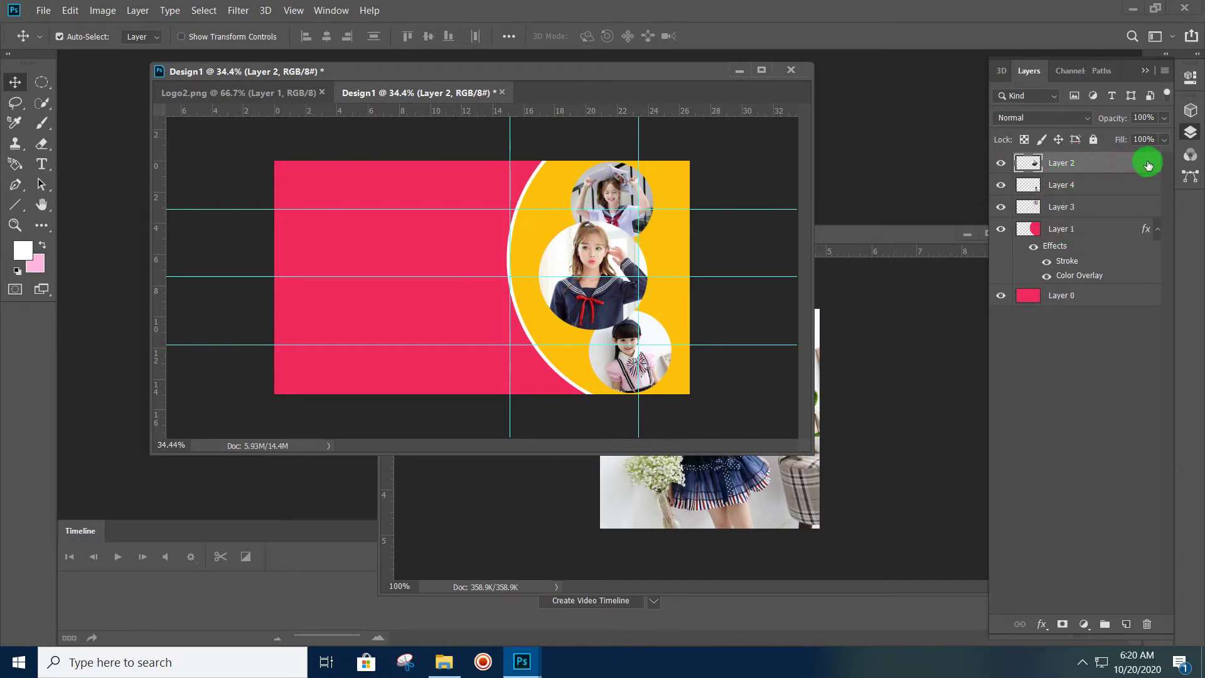
pyautogui.doubleClick(1123, 164)
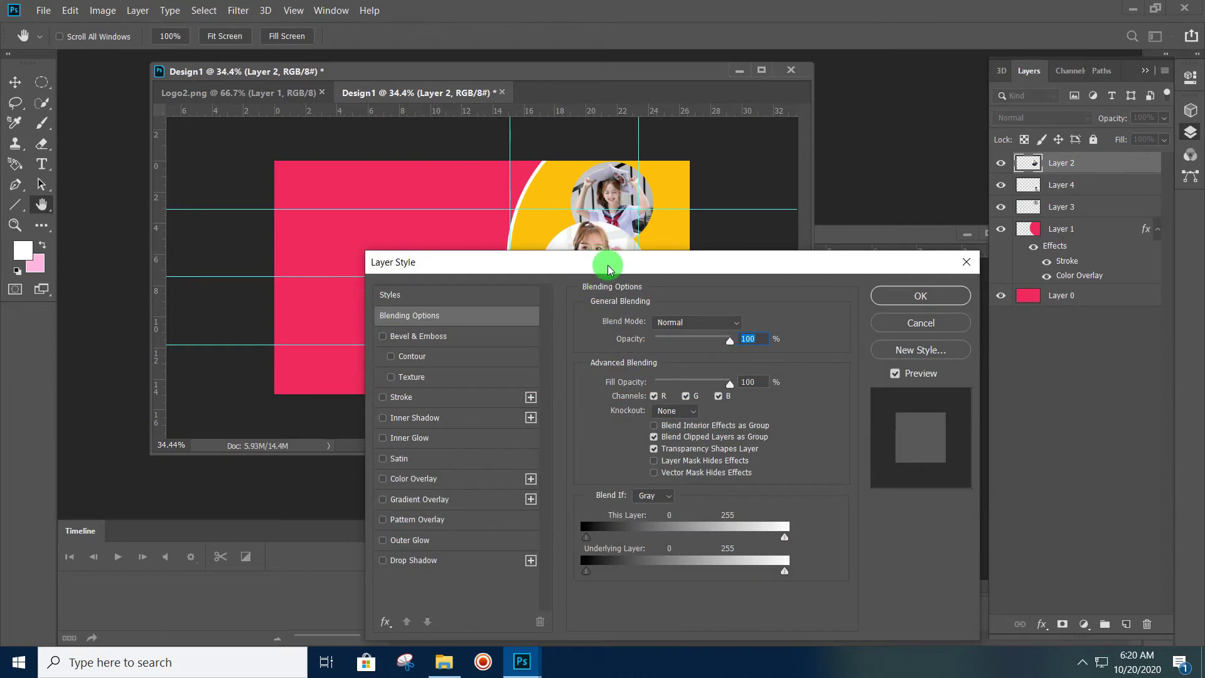
# Enable Bevel & Emboss on Layer 2 and change its style from Stroke Emboss to Inner Bevel
pyautogui.moveTo(597, 263); pyautogui.dragTo(600, 263)
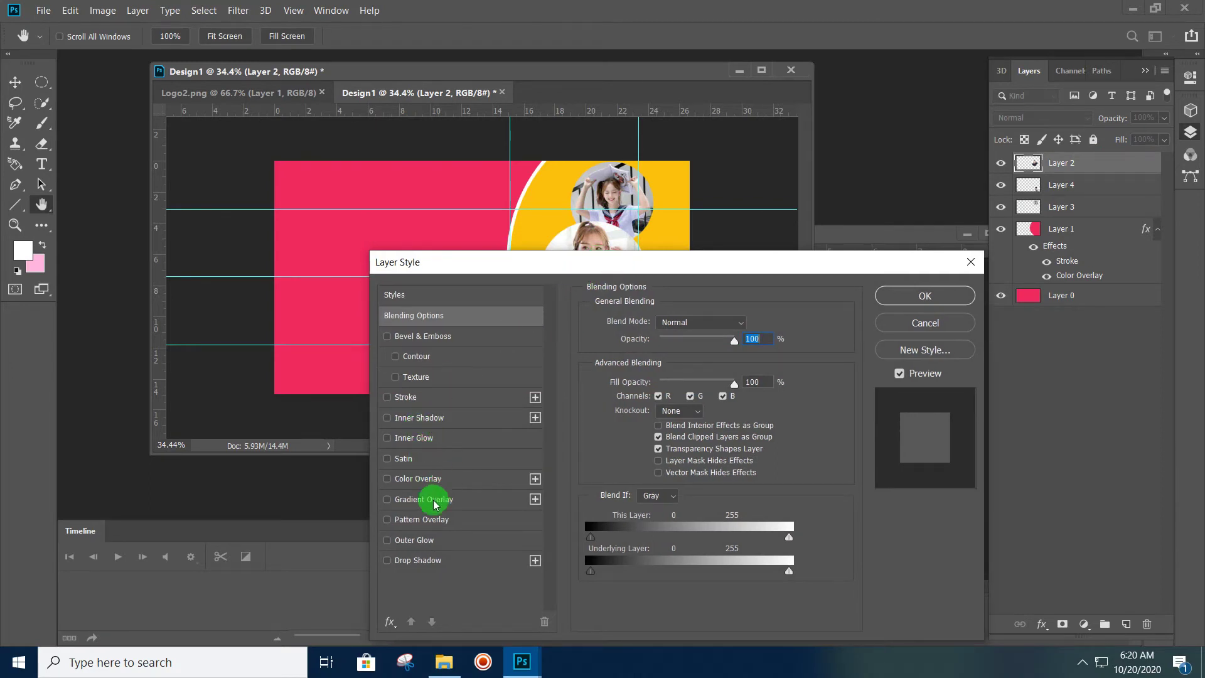
pyautogui.click(432, 338)
pyautogui.moveTo(602, 264)
pyautogui.mouseDown()
pyautogui.moveTo(482, 304)
pyautogui.moveTo(454, 472)
pyautogui.moveTo(473, 345)
pyautogui.moveTo(458, 304)
pyautogui.mouseUp()
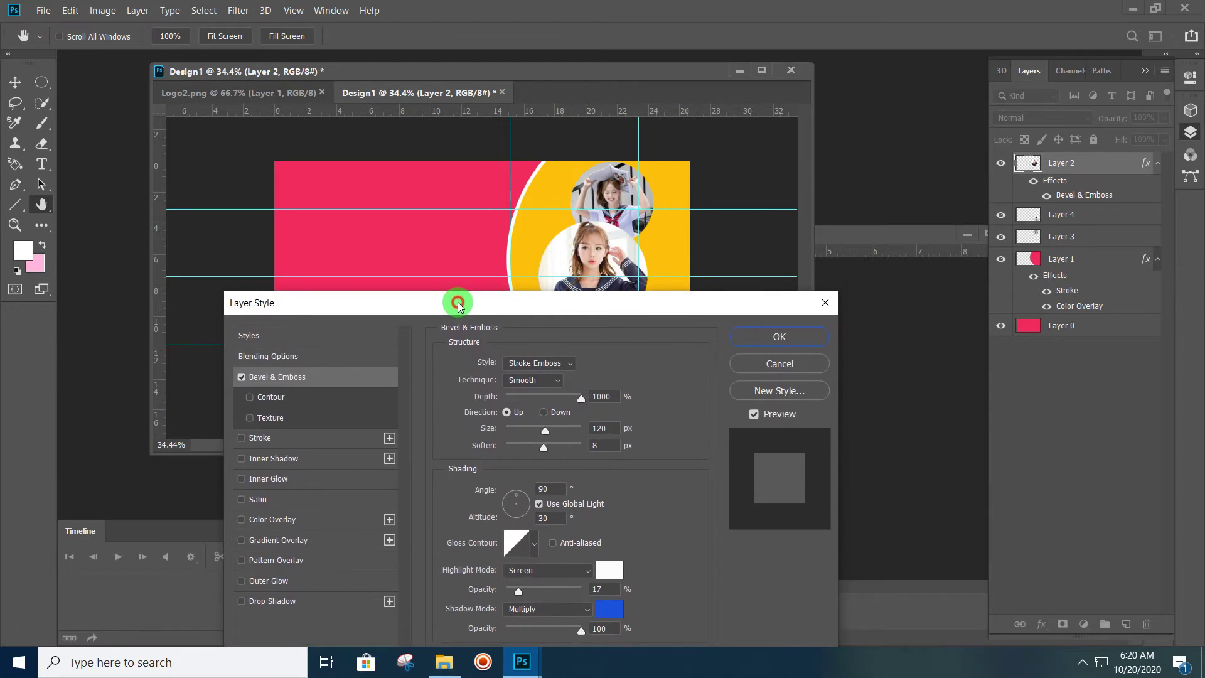
pyautogui.click(569, 363)
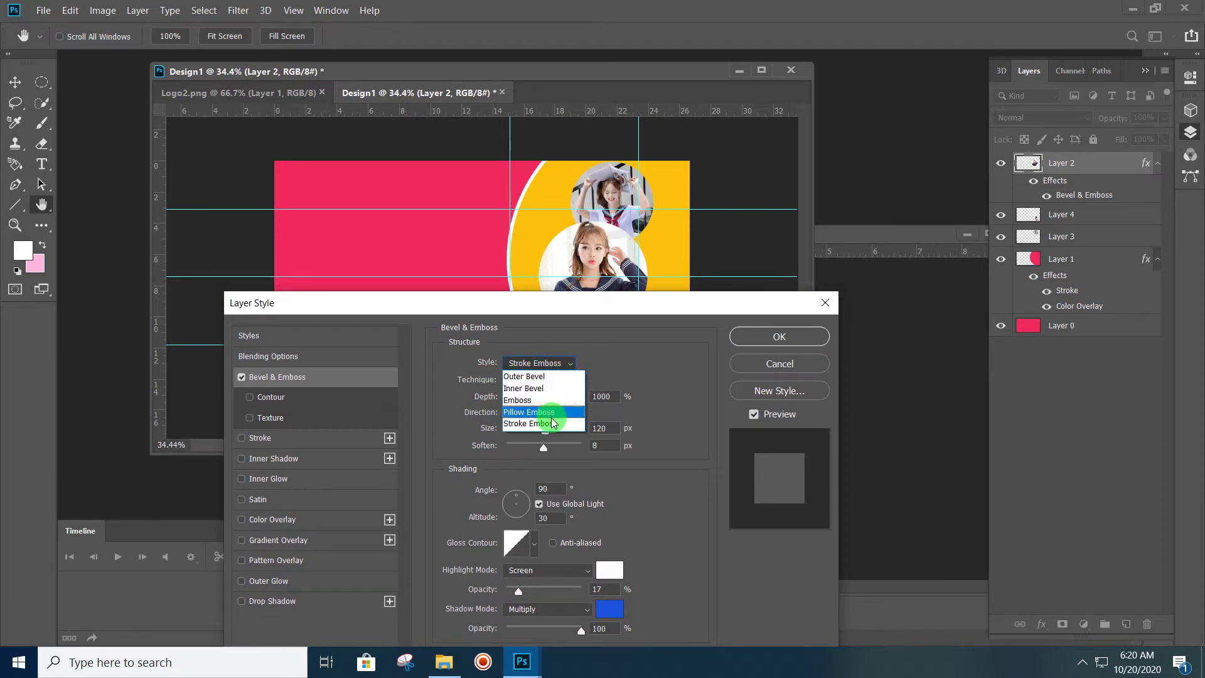
pyautogui.click(582, 304)
pyautogui.click(537, 363)
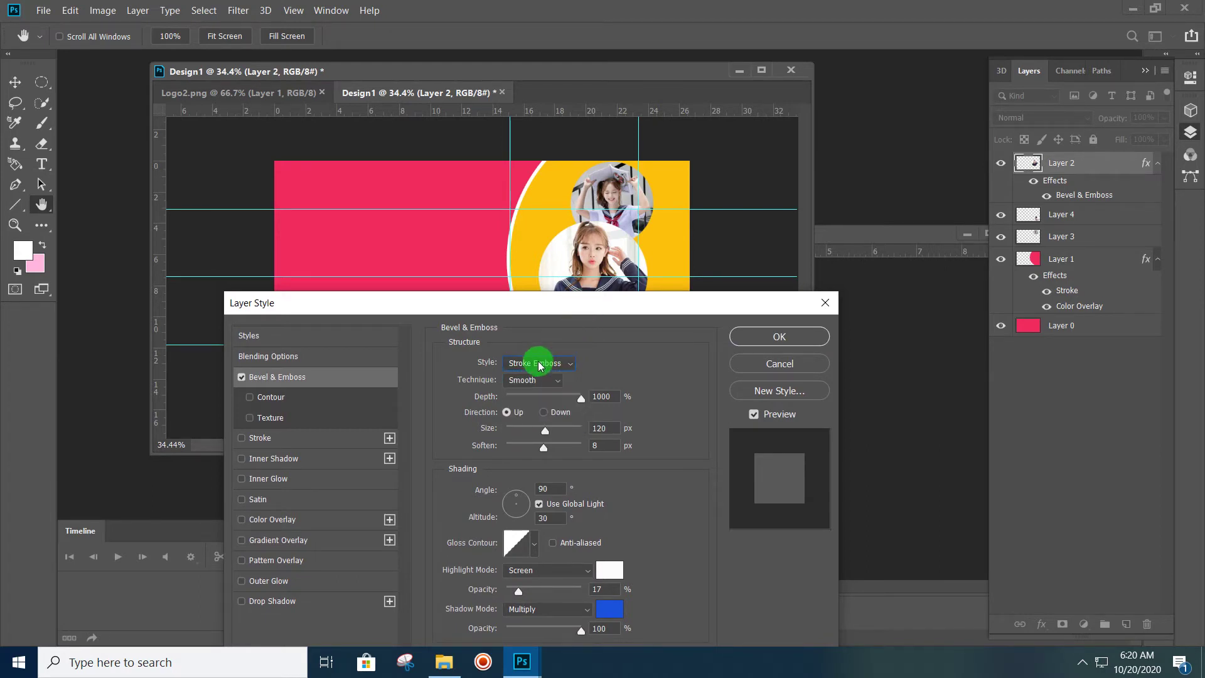
pyautogui.click(634, 357)
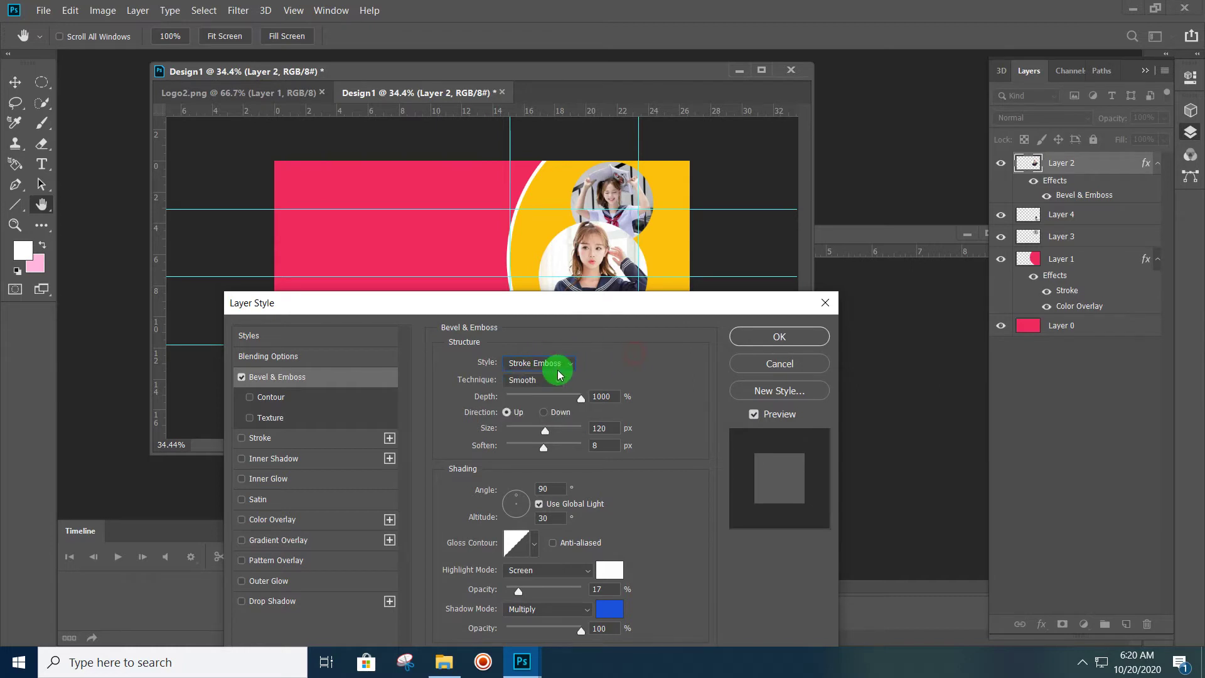
pyautogui.click(544, 363)
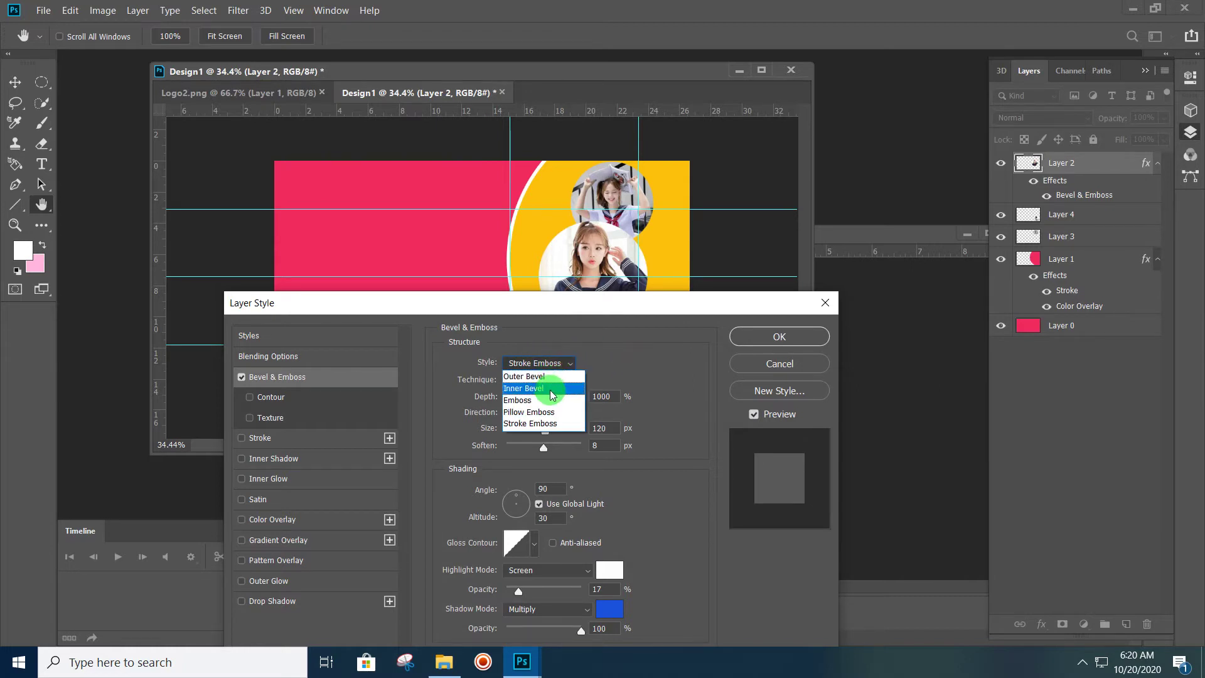
pyautogui.click(540, 388)
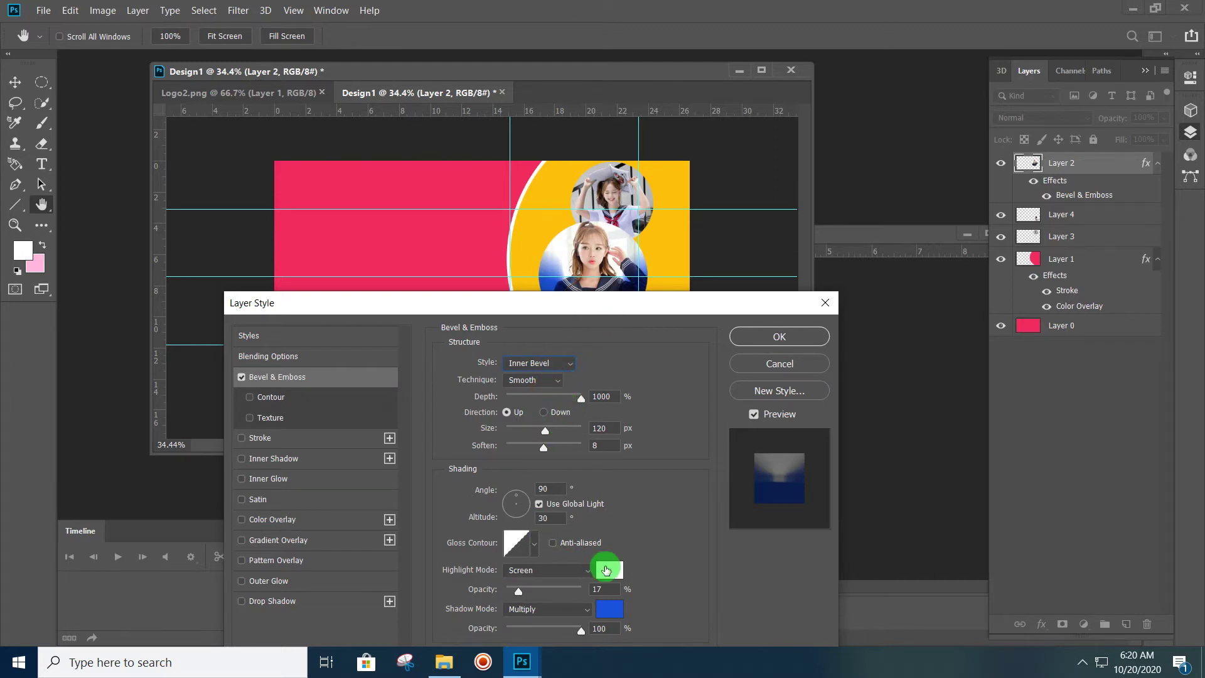
# Set the bevel's Highlight Mode and Shadow Mode colours both to black 000000
pyautogui.click(612, 570)
pyautogui.moveTo(854, 300); pyautogui.dragTo(763, 408)
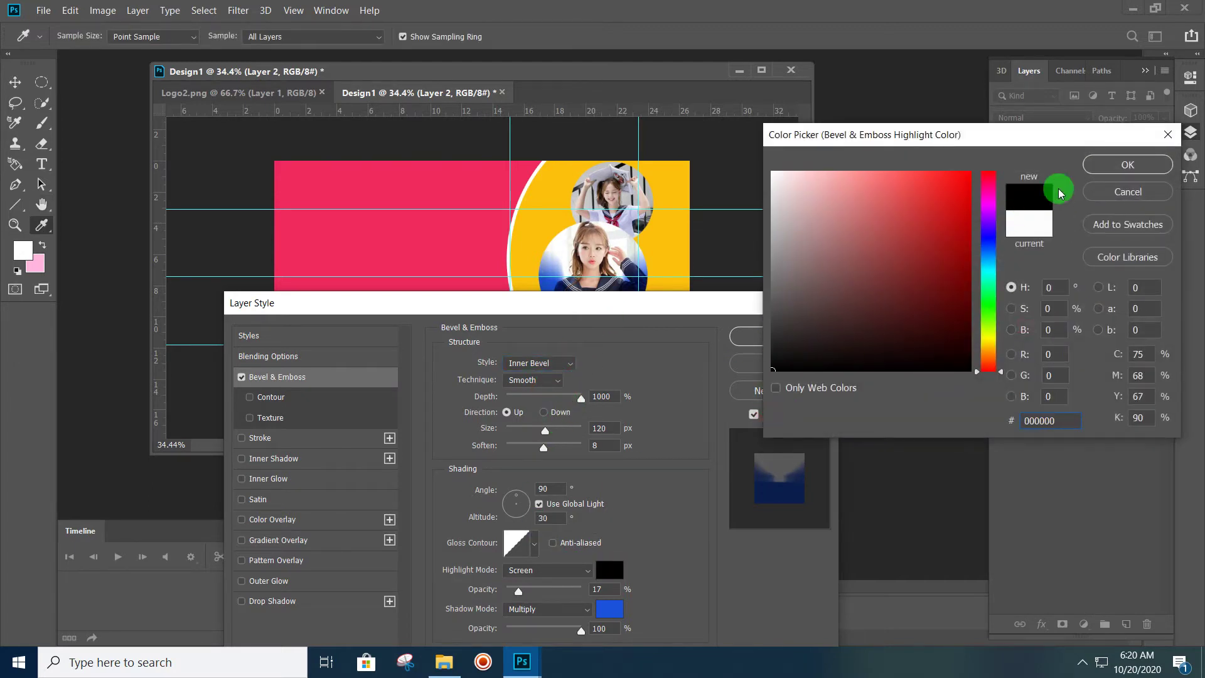
pyautogui.click(1119, 173)
pyautogui.click(612, 607)
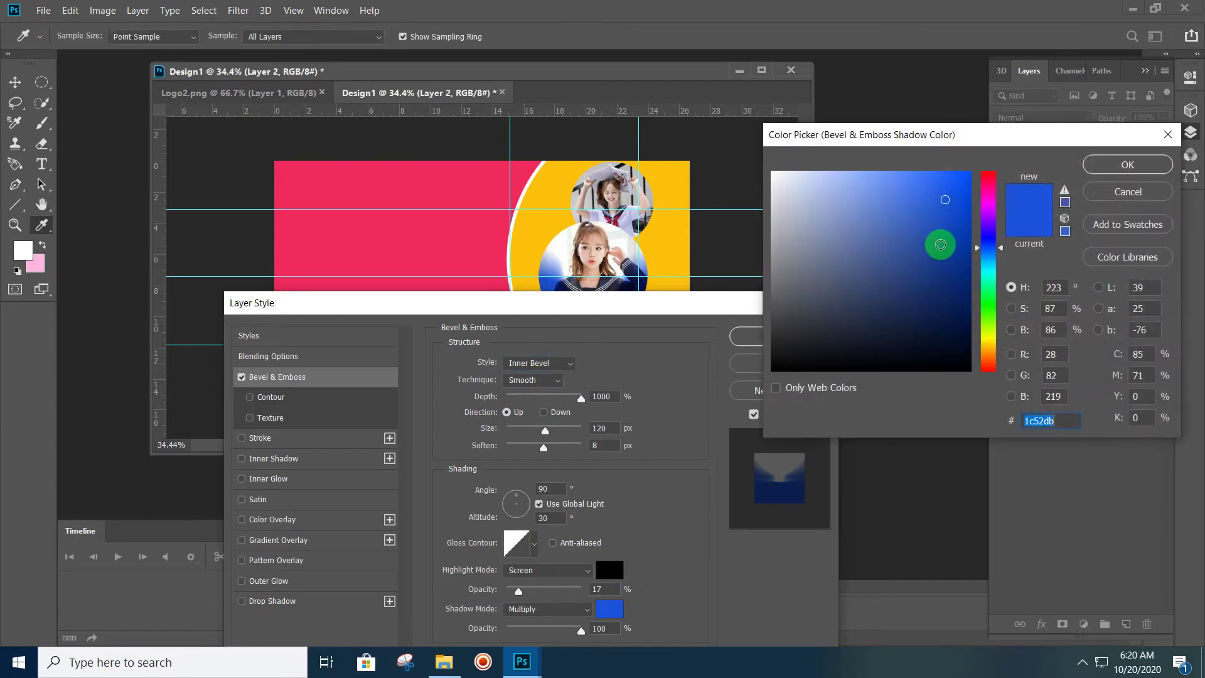
pyautogui.moveTo(939, 242); pyautogui.dragTo(761, 431)
pyautogui.click(1124, 166)
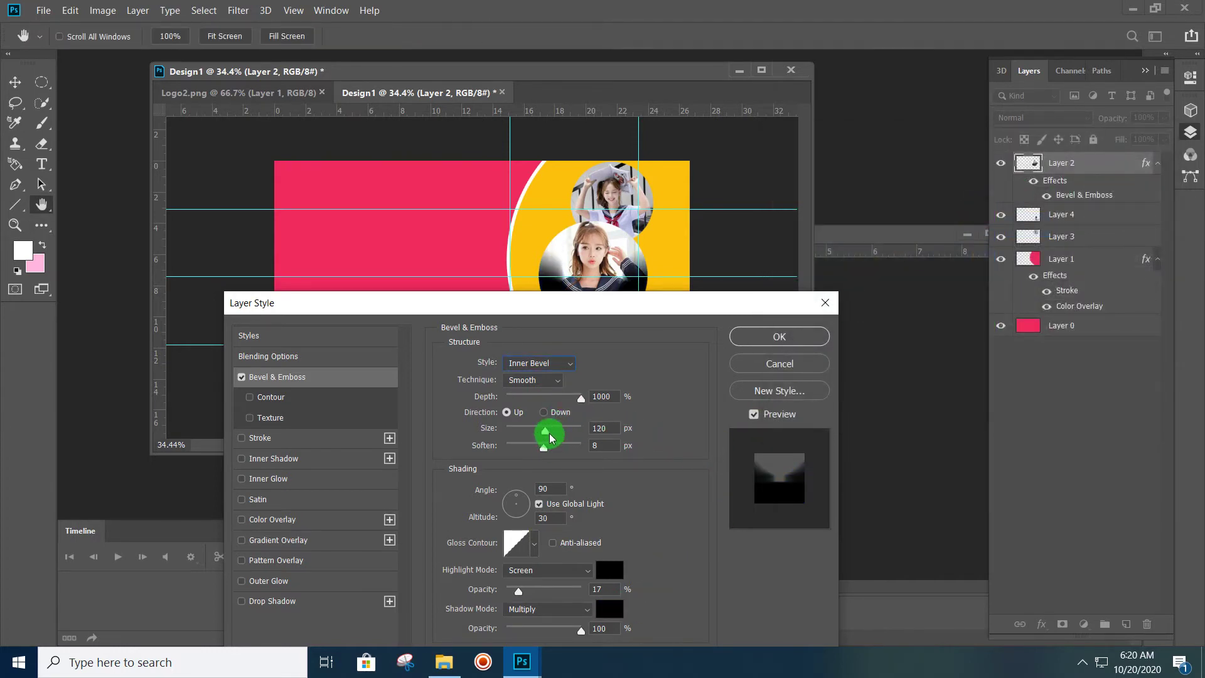
# Reduce the bevel size from 120 to 8 px, adjust the lighting, and switch the style to Emboss
pyautogui.moveTo(543, 432); pyautogui.dragTo(513, 431)
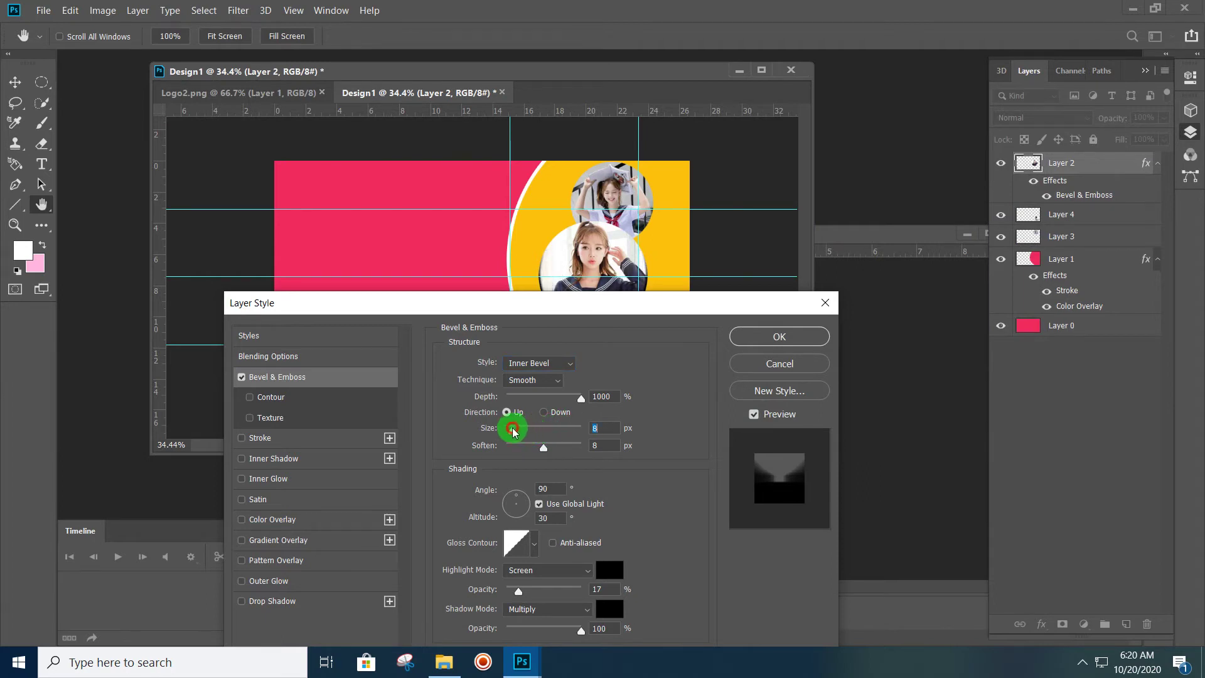
pyautogui.moveTo(555, 291)
pyautogui.mouseDown()
pyautogui.moveTo(548, 339)
pyautogui.moveTo(553, 283)
pyautogui.mouseUp()
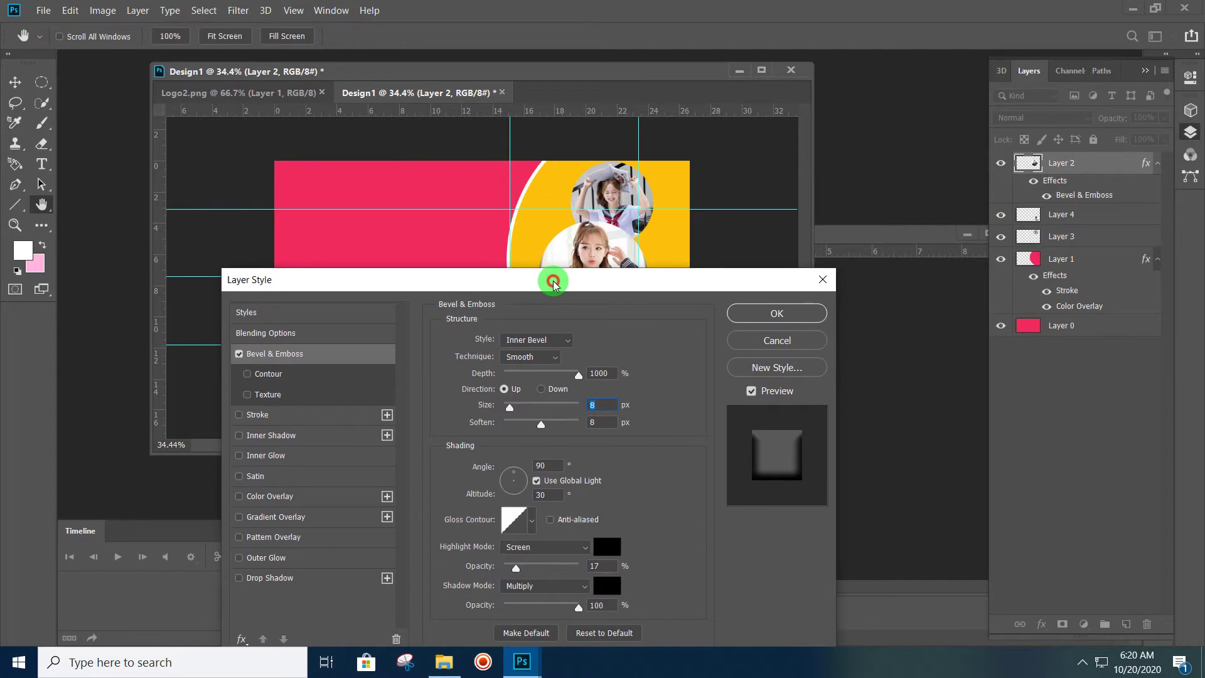
pyautogui.moveTo(553, 282); pyautogui.dragTo(506, 348)
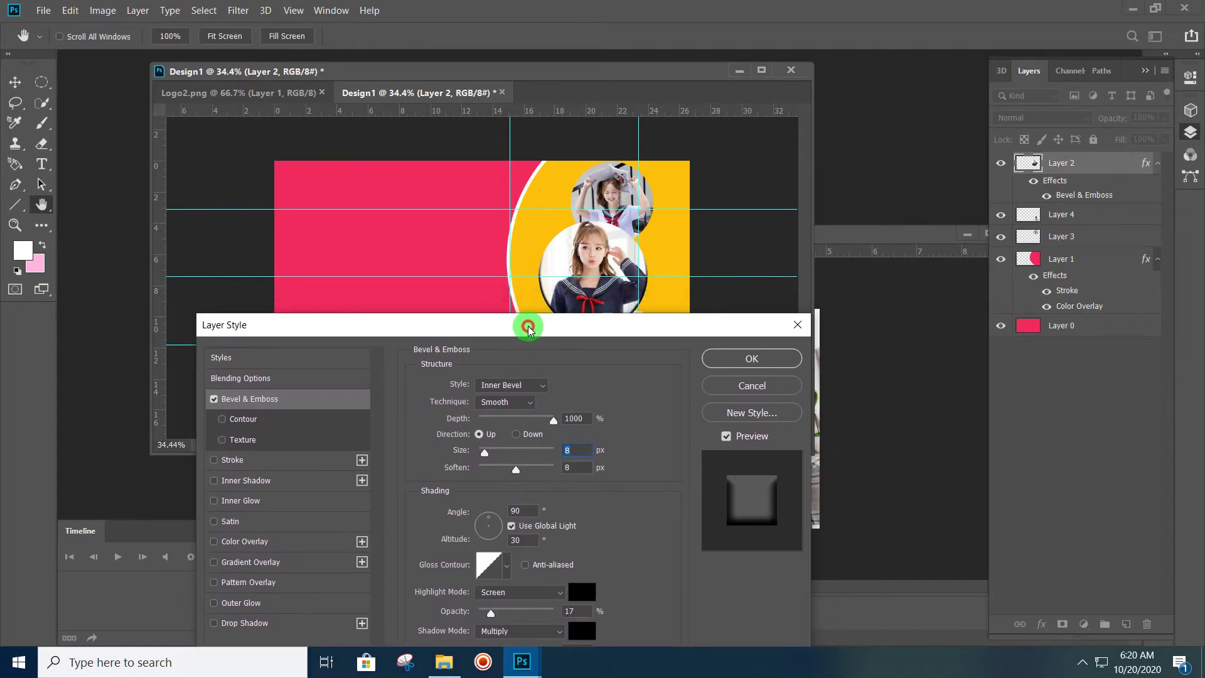
pyautogui.moveTo(464, 532); pyautogui.dragTo(467, 537)
pyautogui.click(507, 406)
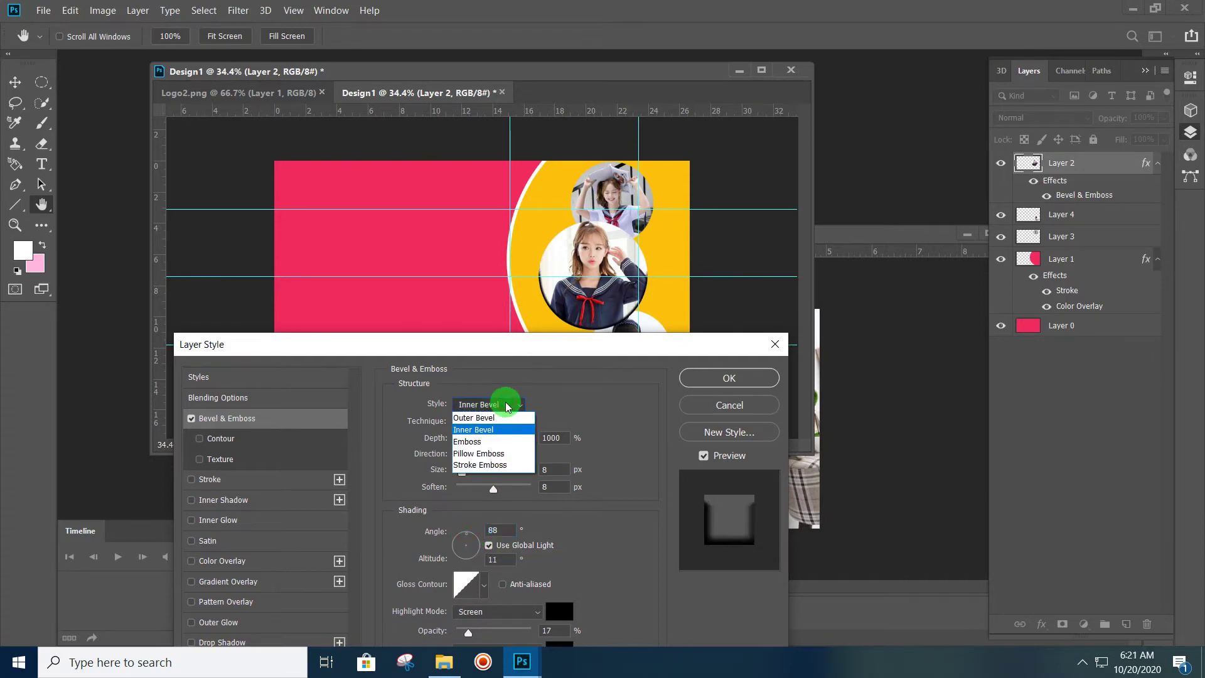
pyautogui.moveTo(507, 405)
pyautogui.mouseDown()
pyautogui.moveTo(502, 448)
pyautogui.moveTo(500, 436)
pyautogui.mouseUp()
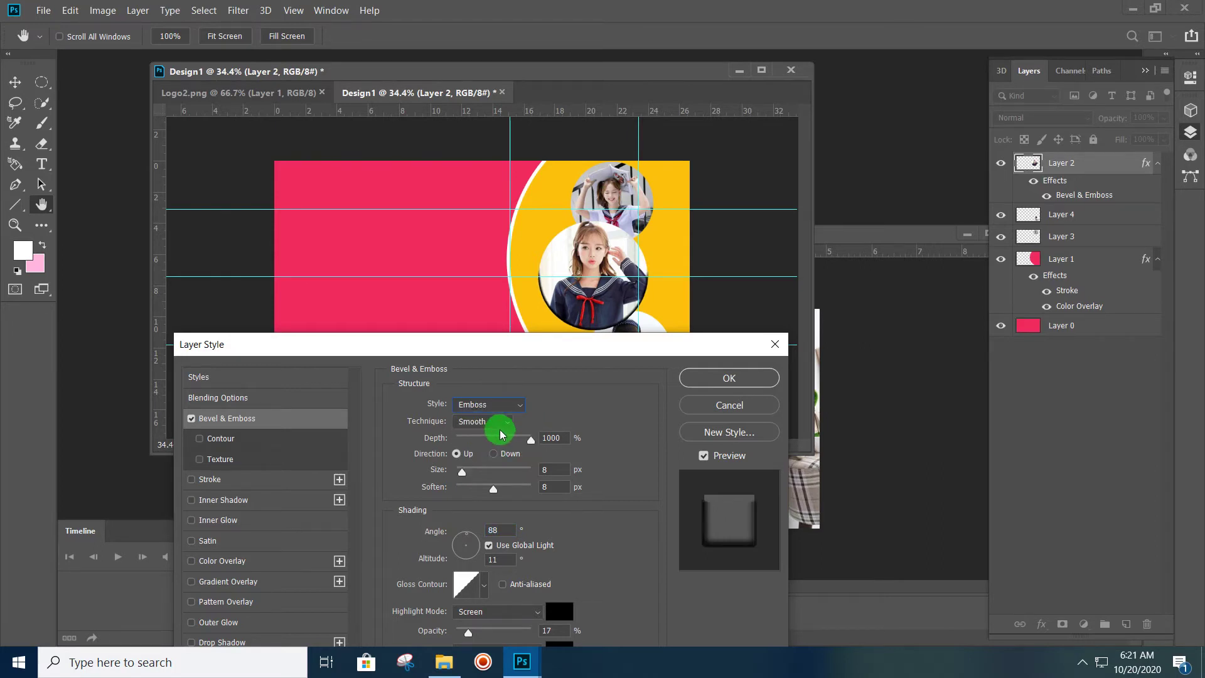
# Set the Emboss size to 7 px while keeping the Smooth technique
pyautogui.moveTo(544, 349)
pyautogui.mouseDown()
pyautogui.moveTo(613, 297)
pyautogui.moveTo(563, 274)
pyautogui.mouseUp()
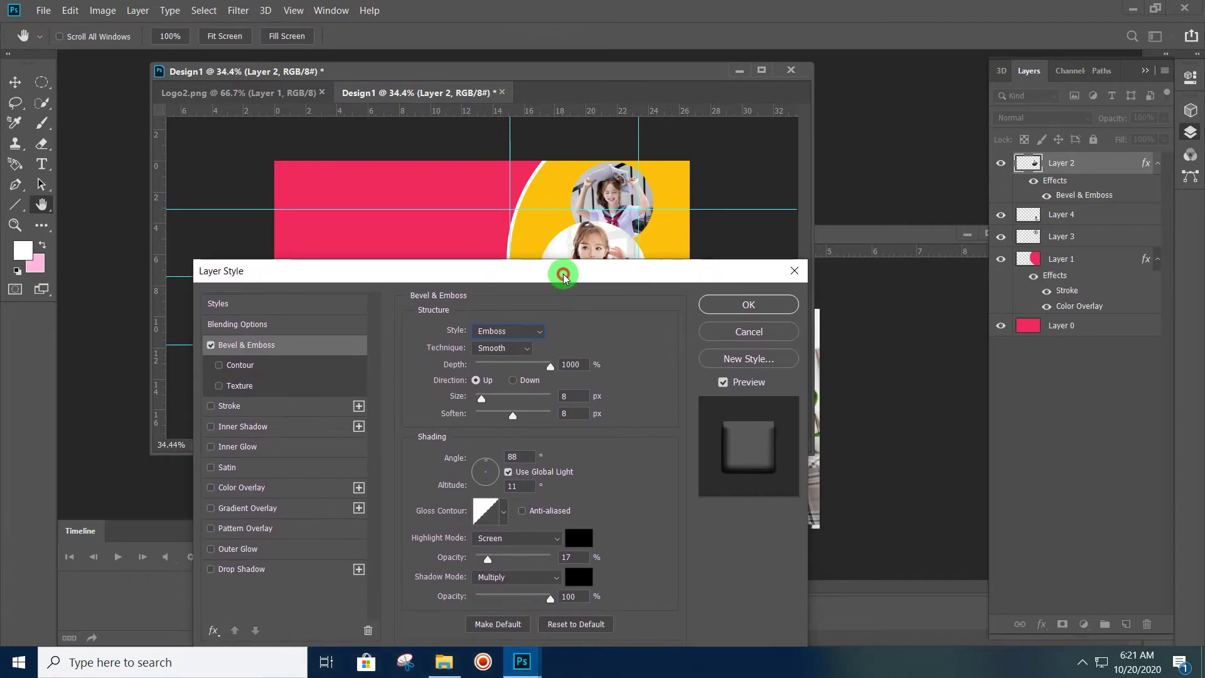
pyautogui.moveTo(562, 274); pyautogui.dragTo(546, 277)
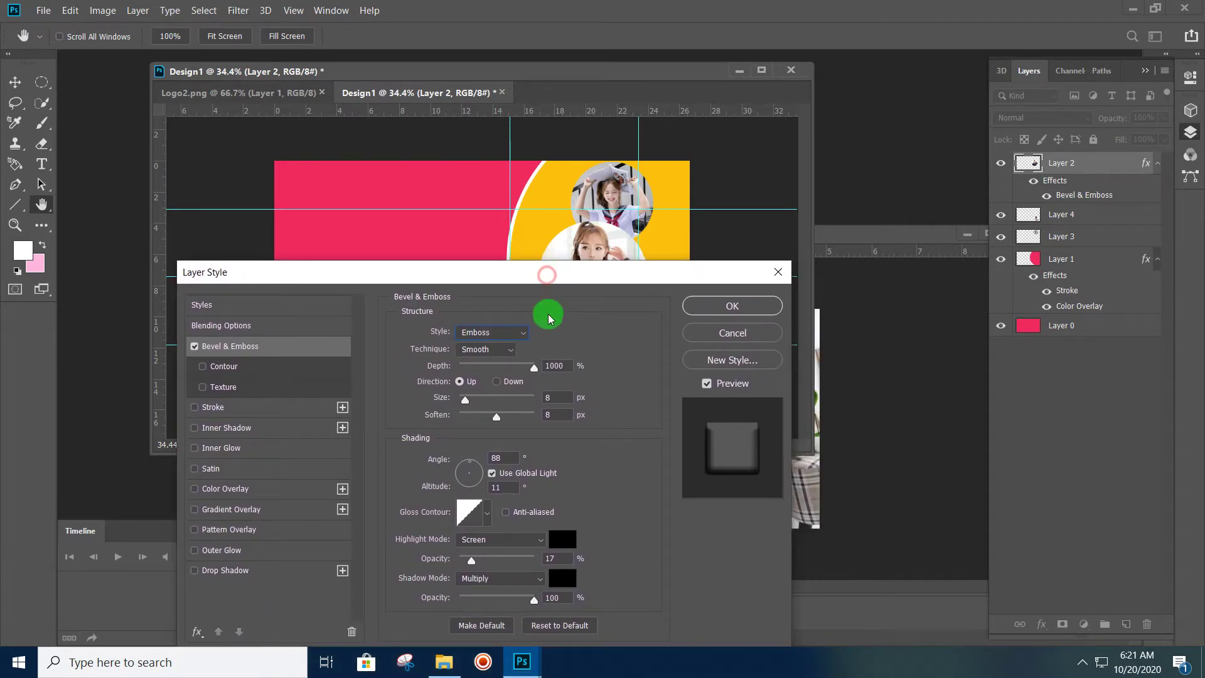
pyautogui.click(465, 401)
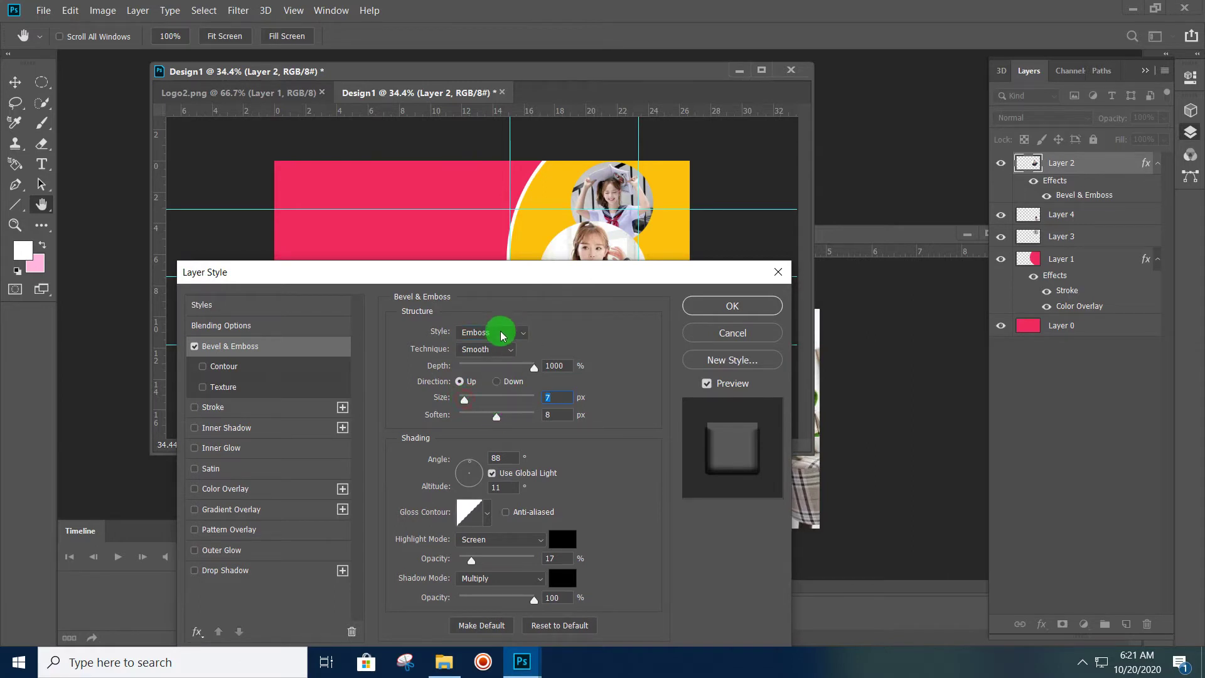
pyautogui.click(505, 349)
pyautogui.click(568, 295)
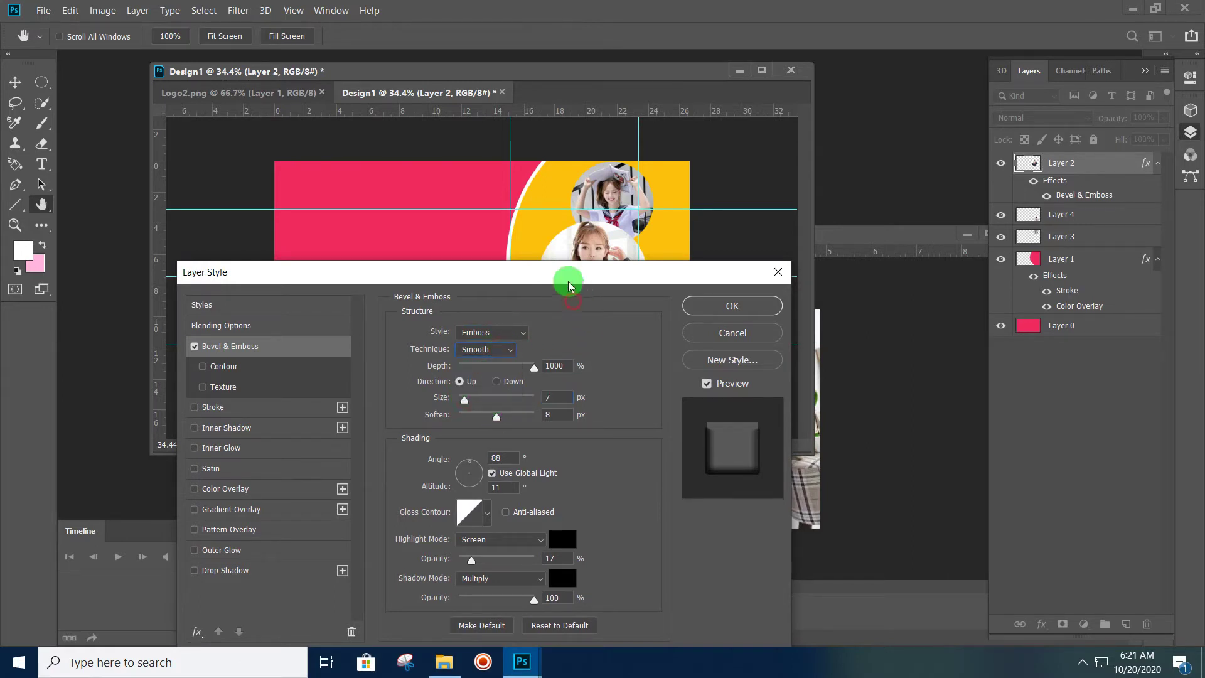
pyautogui.moveTo(565, 274); pyautogui.dragTo(519, 386)
pyautogui.click(455, 445)
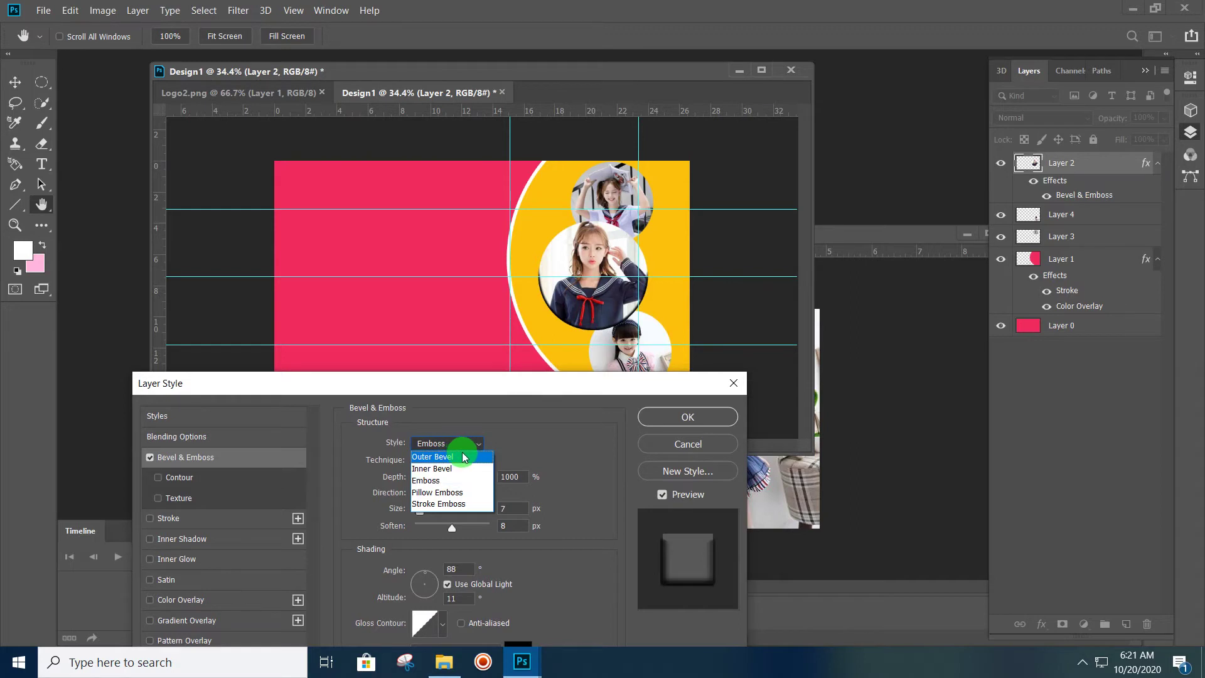
# Try the Stroke Emboss and then Pillow Emboss bevel styles on Layer 2
pyautogui.click(542, 435)
pyautogui.click(461, 445)
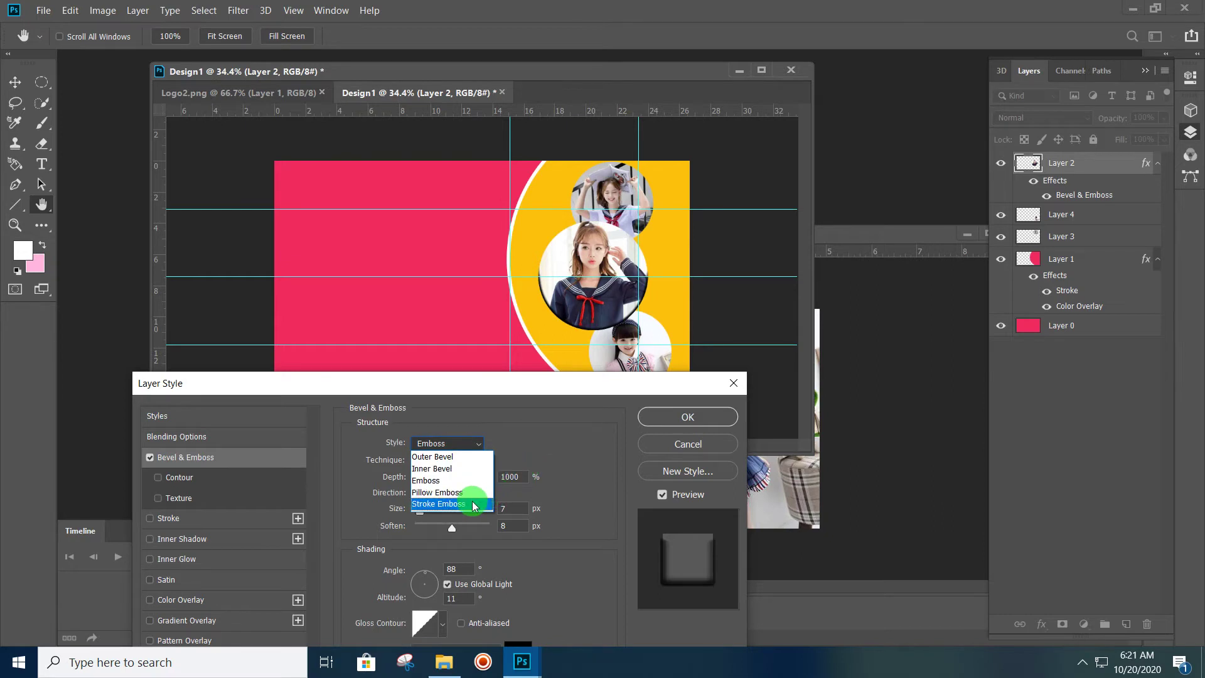
pyautogui.click(473, 504)
pyautogui.click(463, 443)
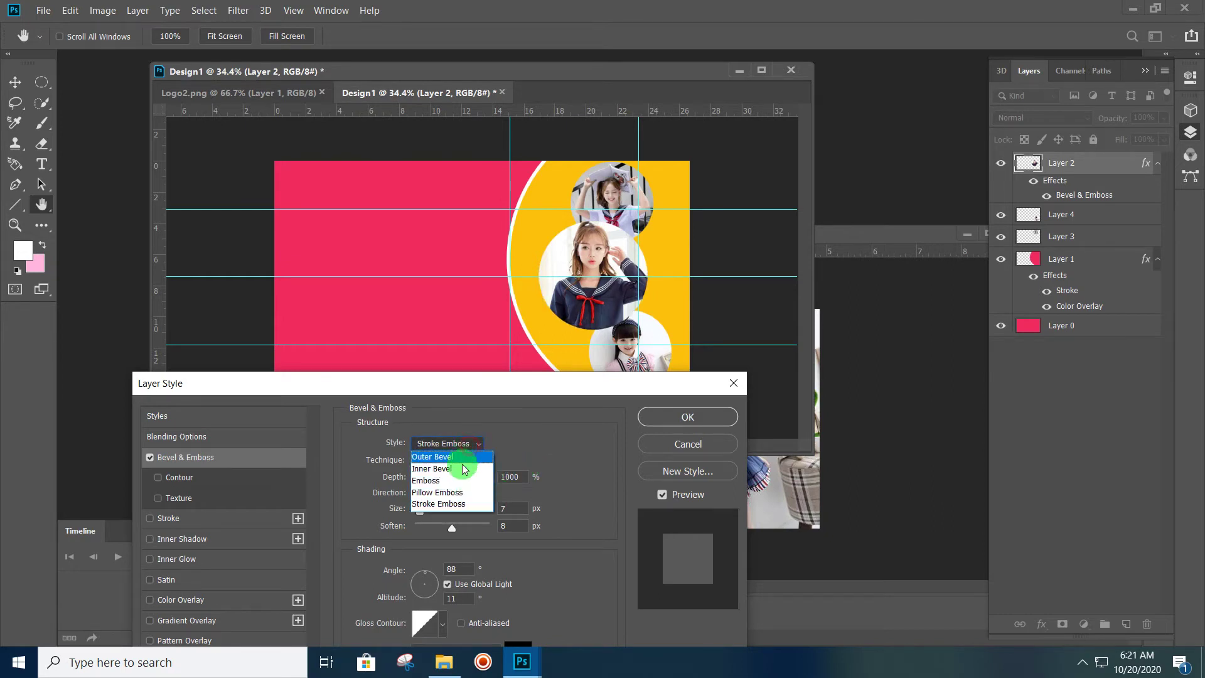
pyautogui.click(453, 494)
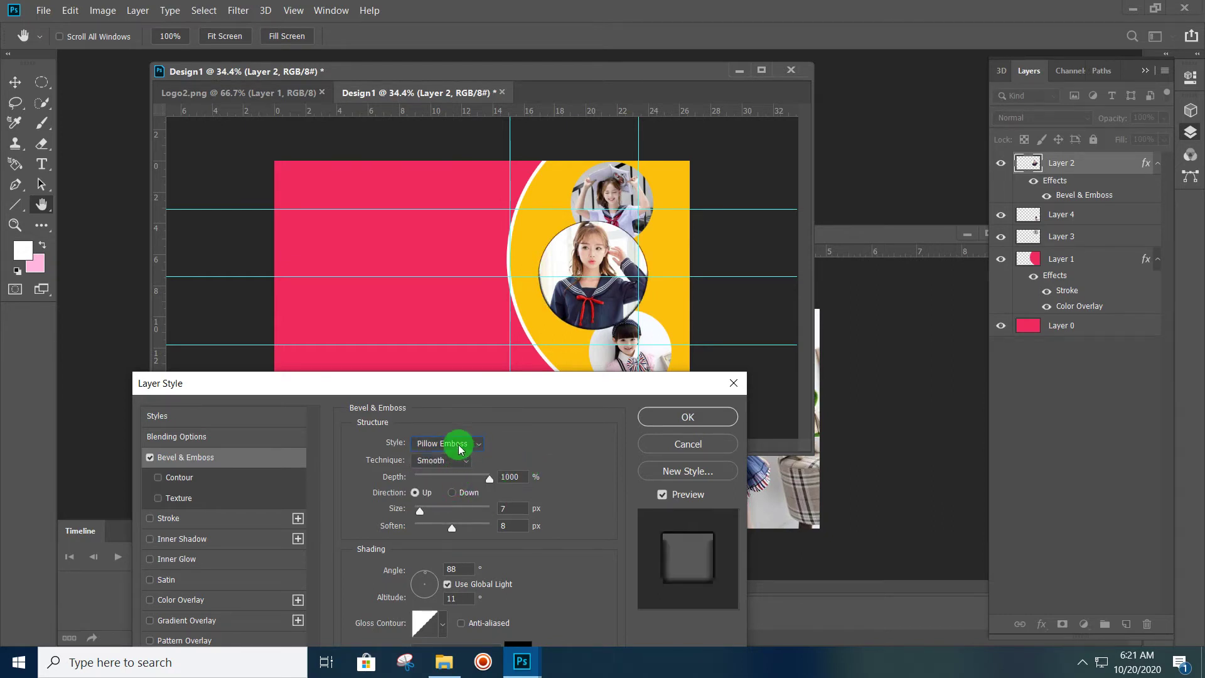
pyautogui.click(457, 444)
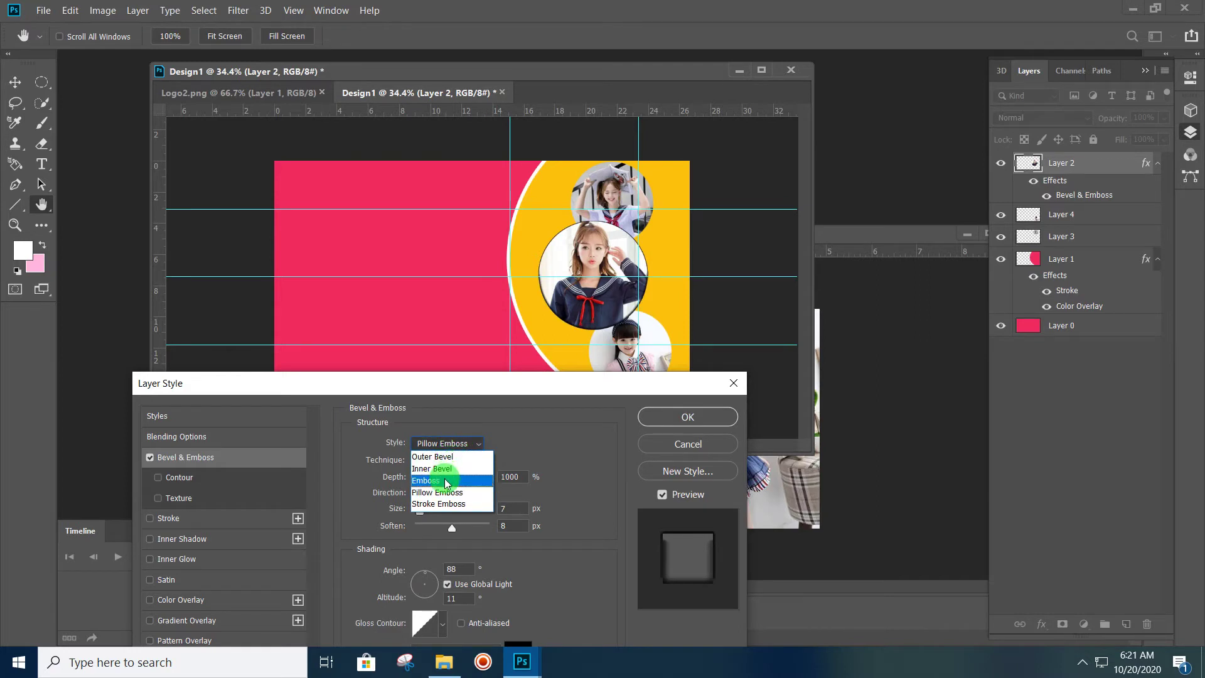
pyautogui.click(552, 435)
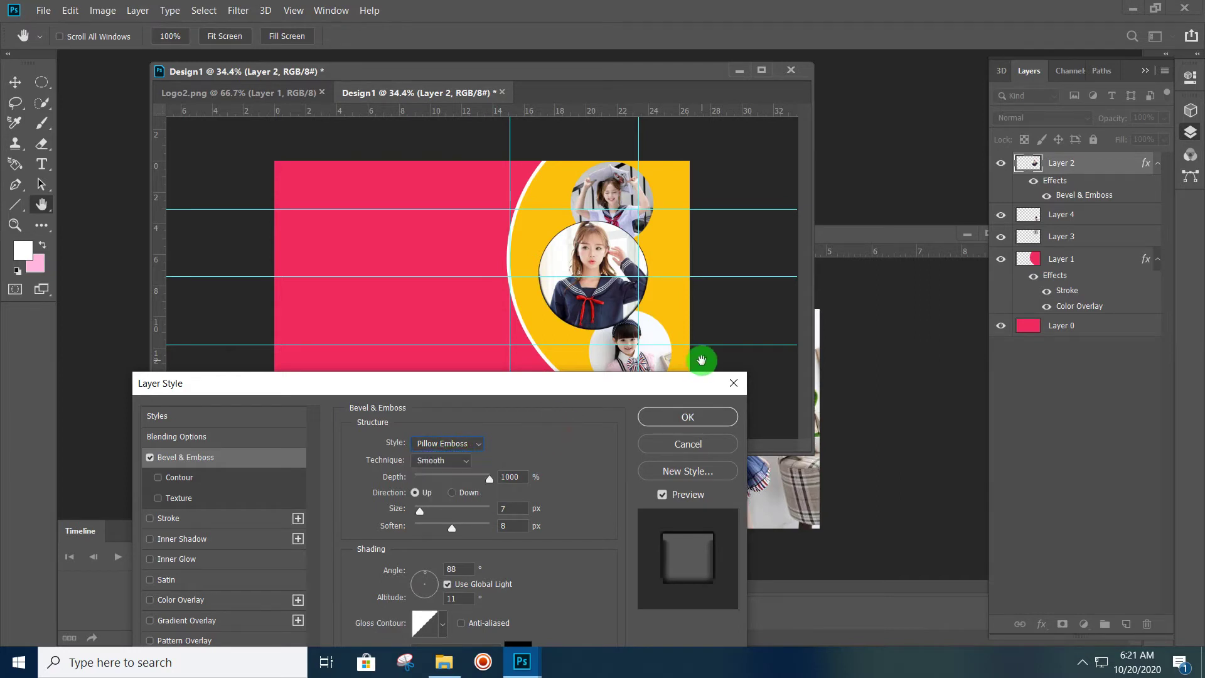
# Try Outer Bevel, then settle on the Inner Bevel style
pyautogui.moveTo(613, 376); pyautogui.dragTo(673, 279)
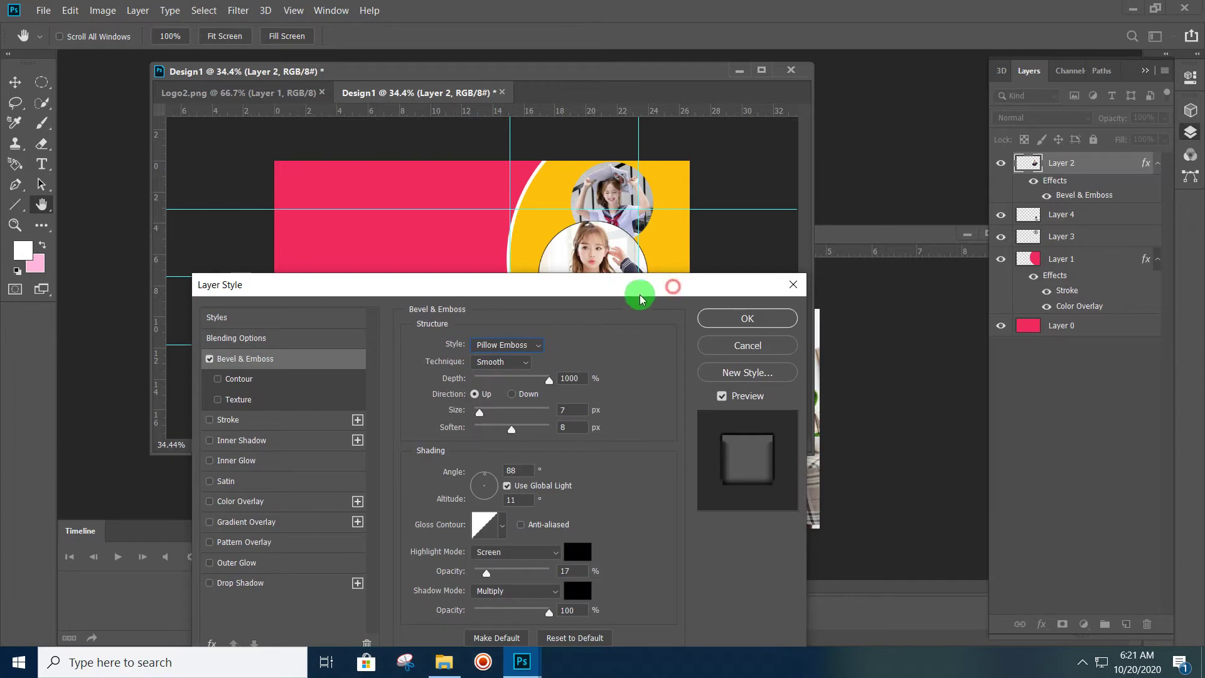
pyautogui.click(500, 345)
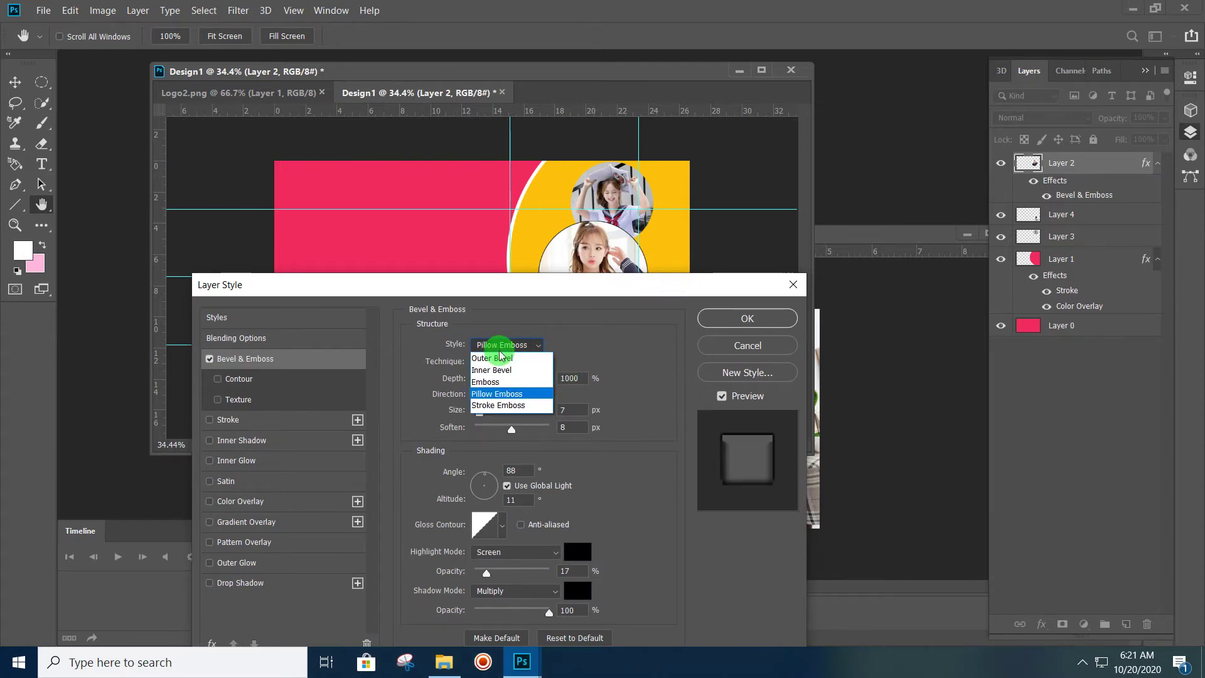
pyautogui.click(493, 358)
pyautogui.click(513, 345)
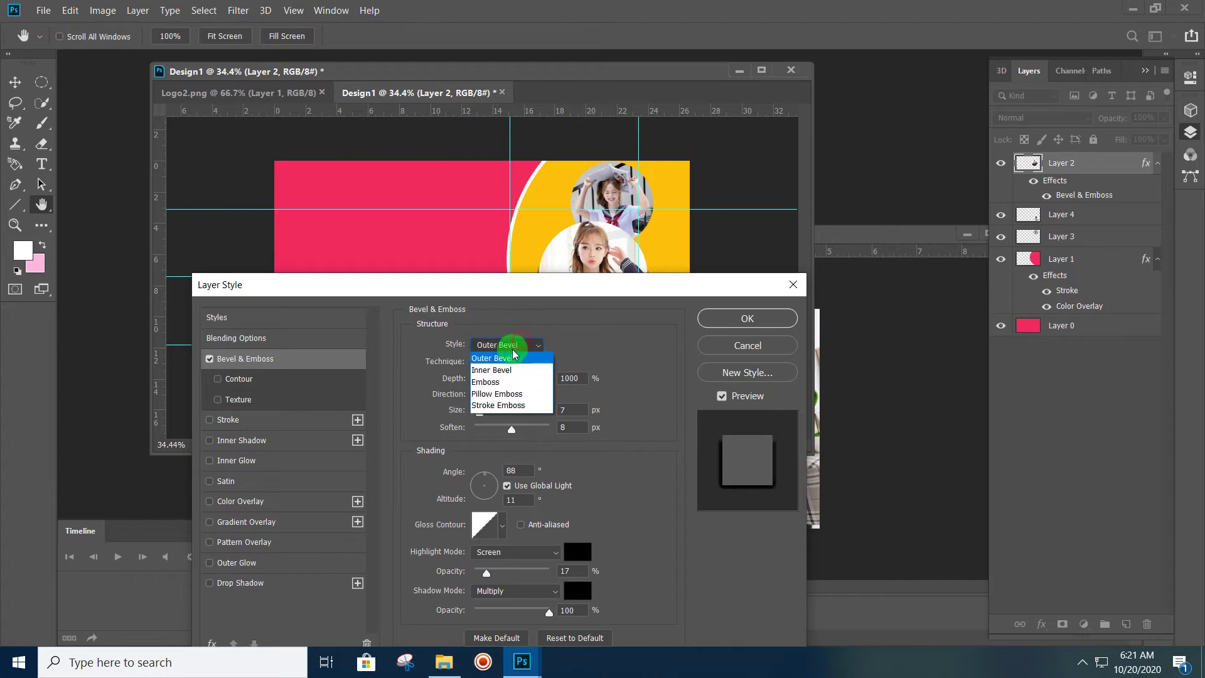
pyautogui.click(501, 370)
pyautogui.moveTo(586, 302); pyautogui.dragTo(553, 376)
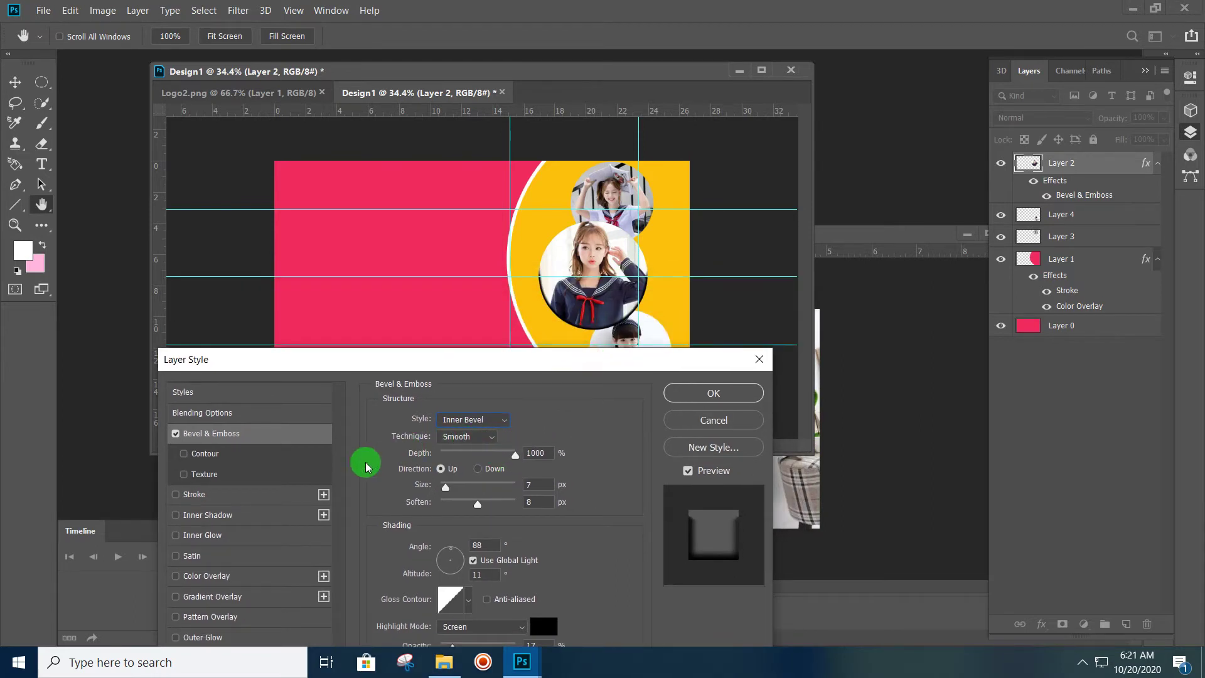
# Keep Inner Bevel and lower Layer 2's bevel depth from 1000% to 636%
pyautogui.click(491, 420)
pyautogui.click(541, 402)
pyautogui.moveTo(509, 459); pyautogui.dragTo(504, 465)
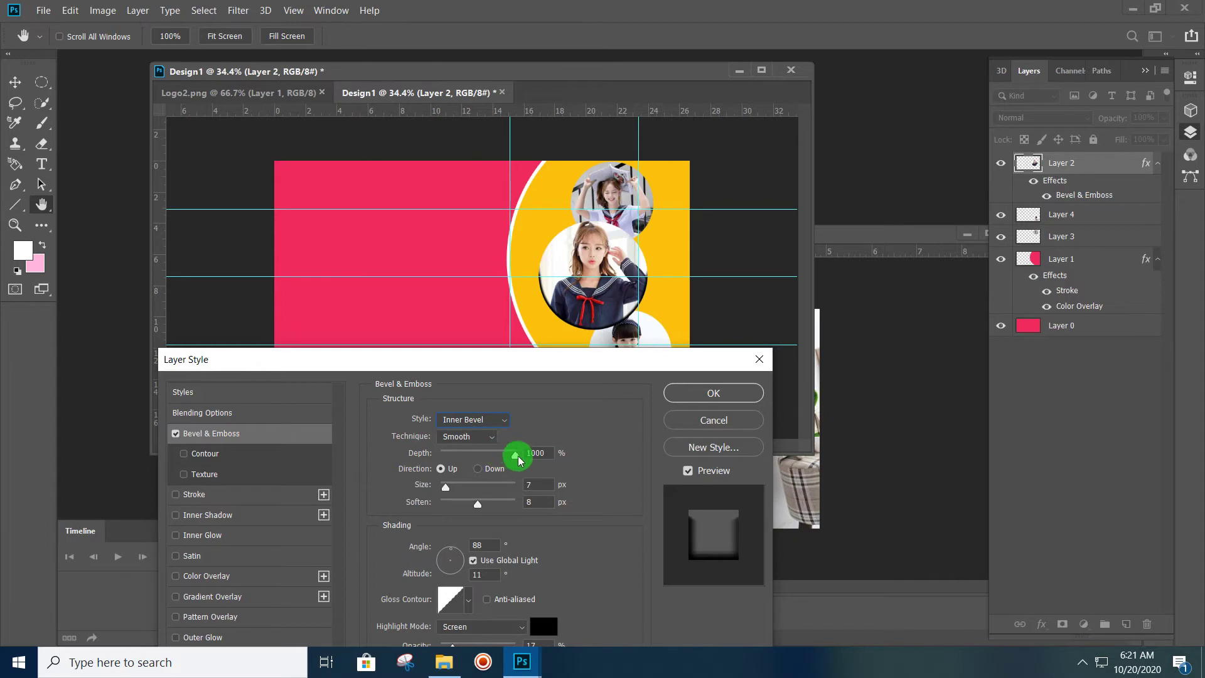
pyautogui.moveTo(502, 462); pyautogui.dragTo(492, 459)
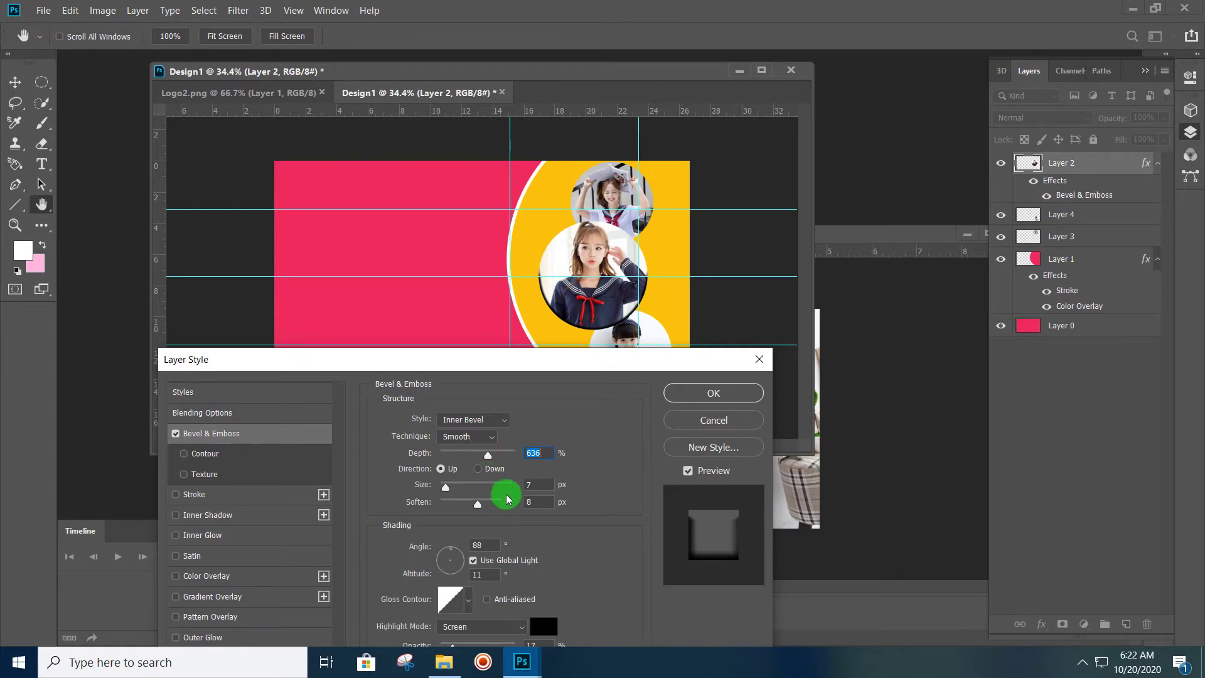
pyautogui.moveTo(513, 362); pyautogui.dragTo(484, 307)
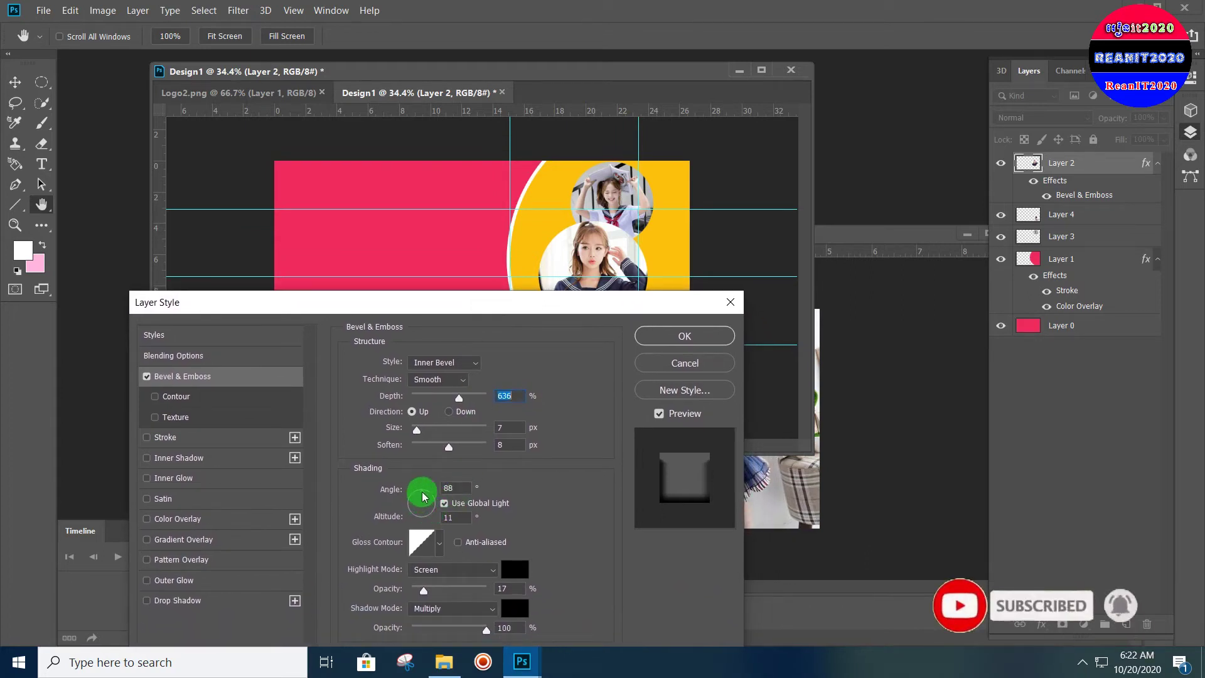
# Experiment with the bevel lighting angle, ending around 113 degrees
pyautogui.moveTo(422, 493); pyautogui.dragTo(413, 496)
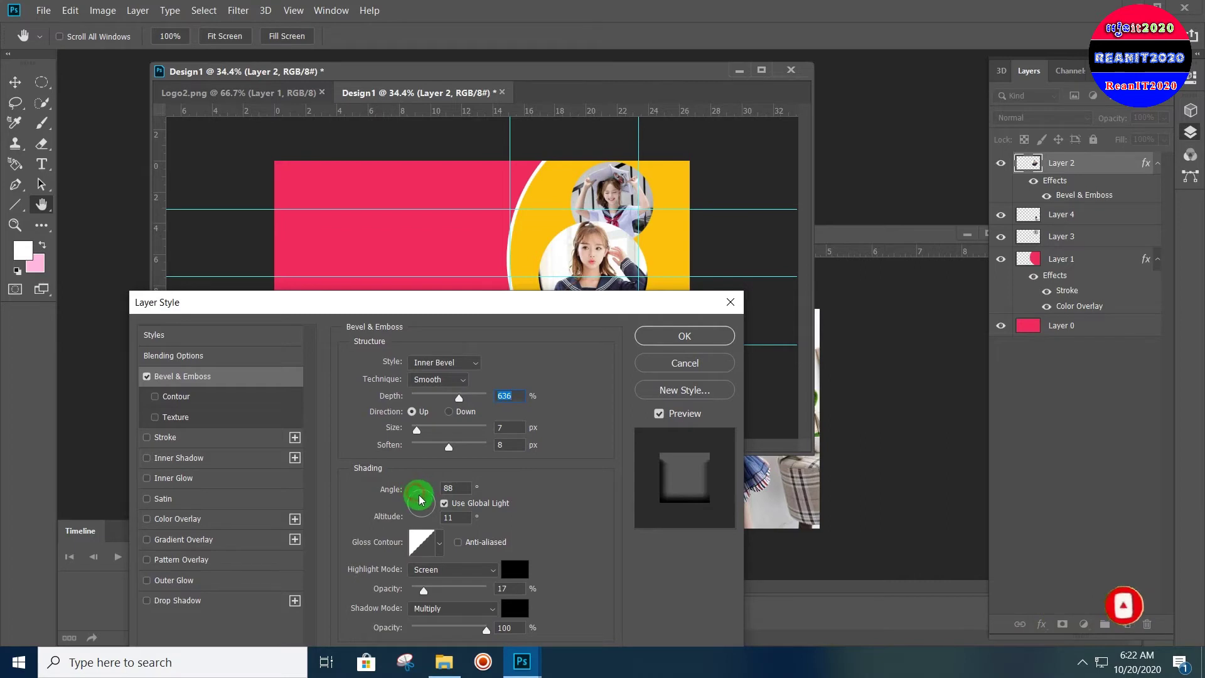
pyautogui.moveTo(414, 496); pyautogui.dragTo(414, 496)
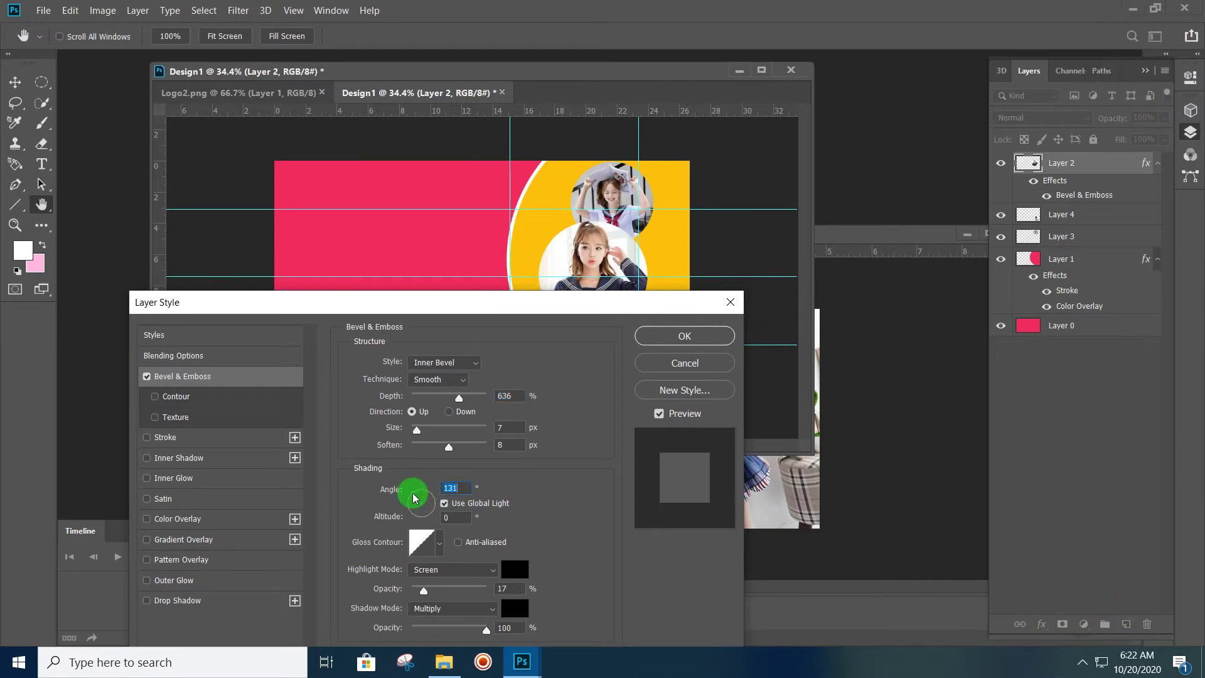
pyautogui.click(412, 494)
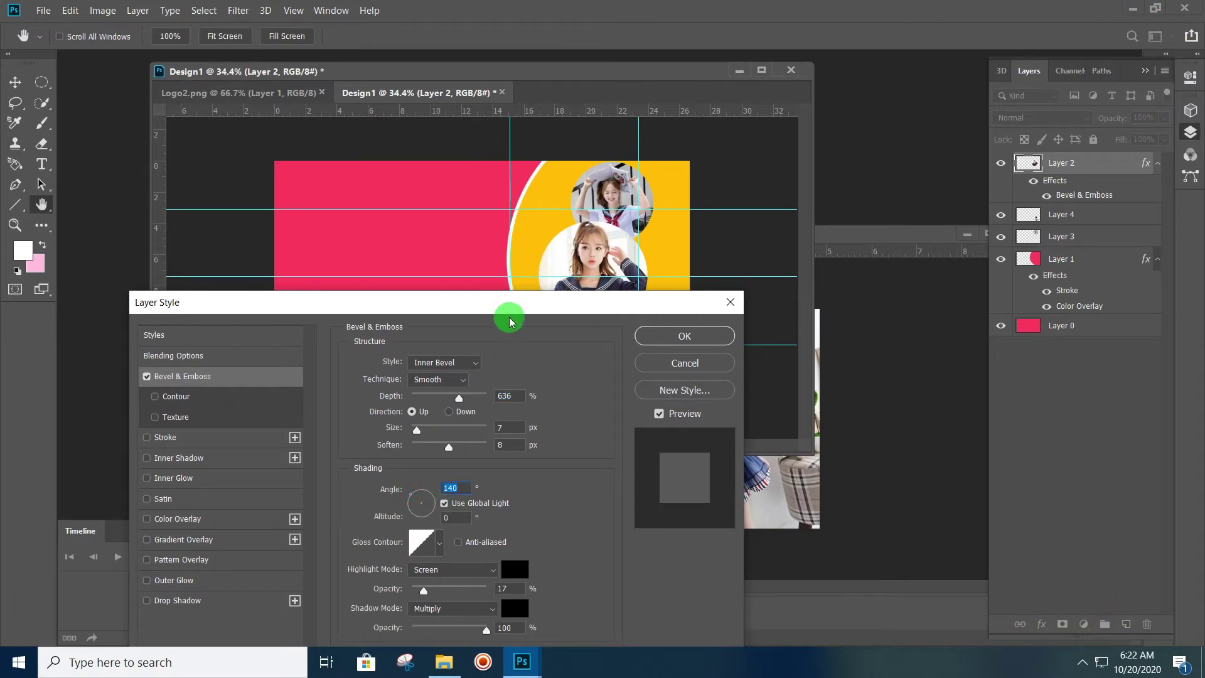
pyautogui.moveTo(514, 311); pyautogui.dragTo(637, 388)
pyautogui.moveTo(536, 575); pyautogui.dragTo(547, 569)
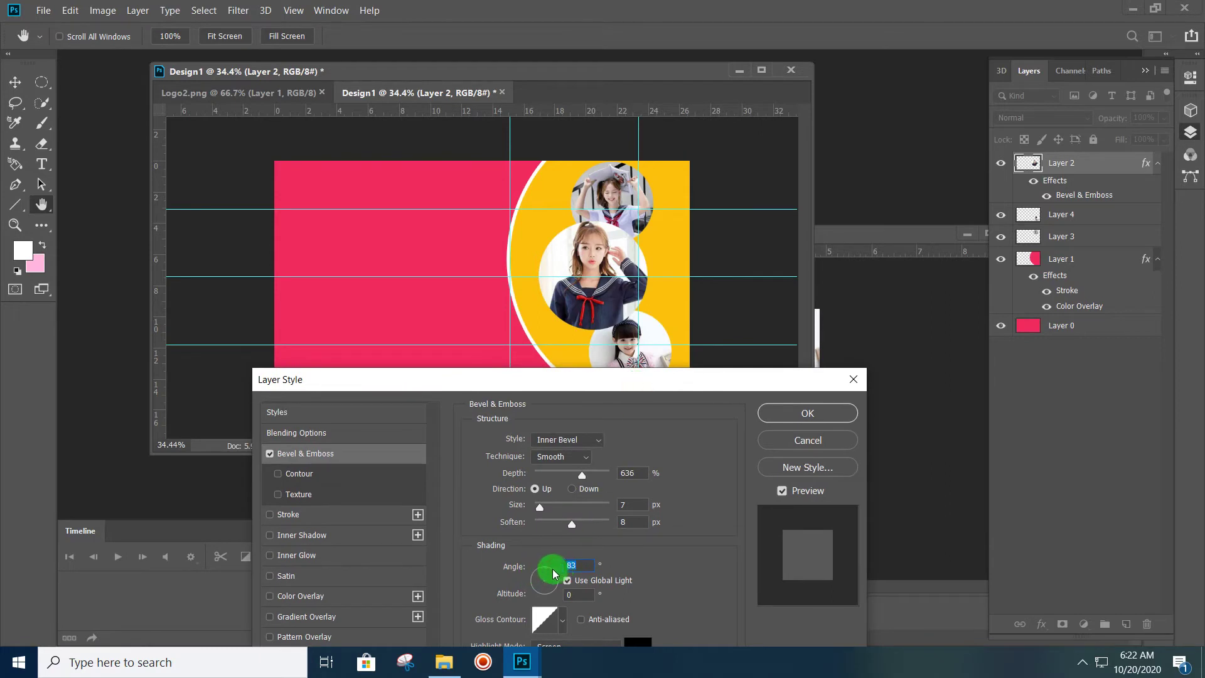
pyautogui.moveTo(547, 571)
pyautogui.mouseDown()
pyautogui.moveTo(526, 572)
pyautogui.moveTo(550, 605)
pyautogui.mouseUp()
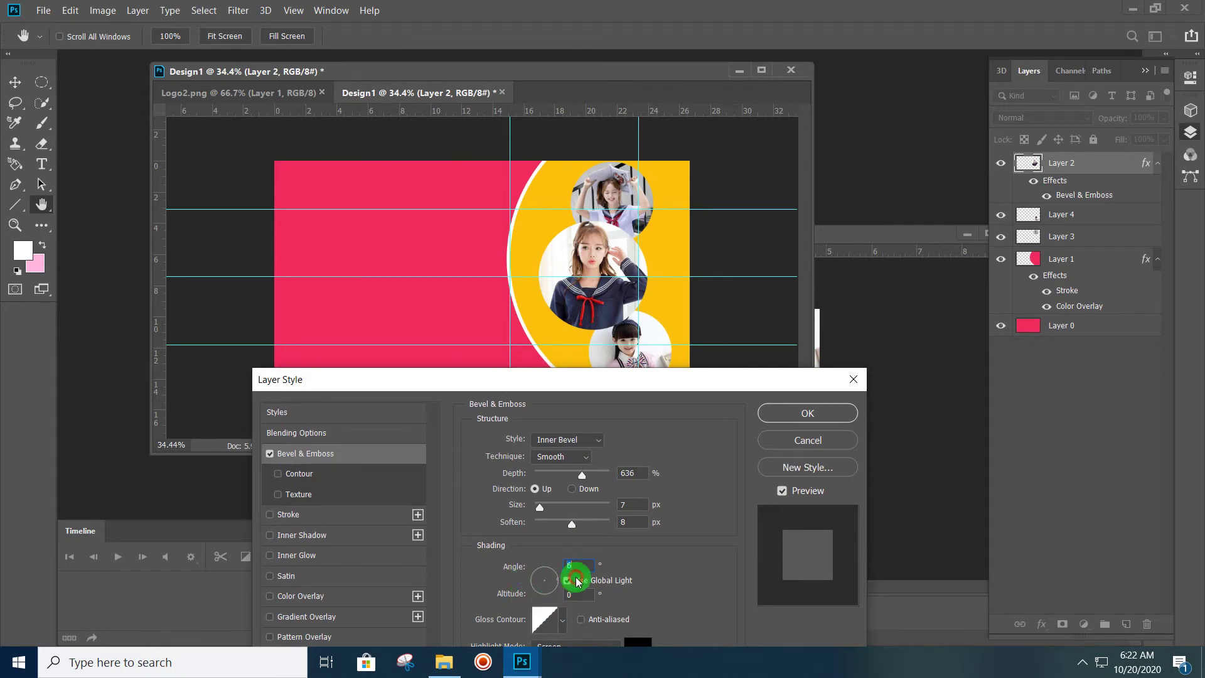
pyautogui.write('3')
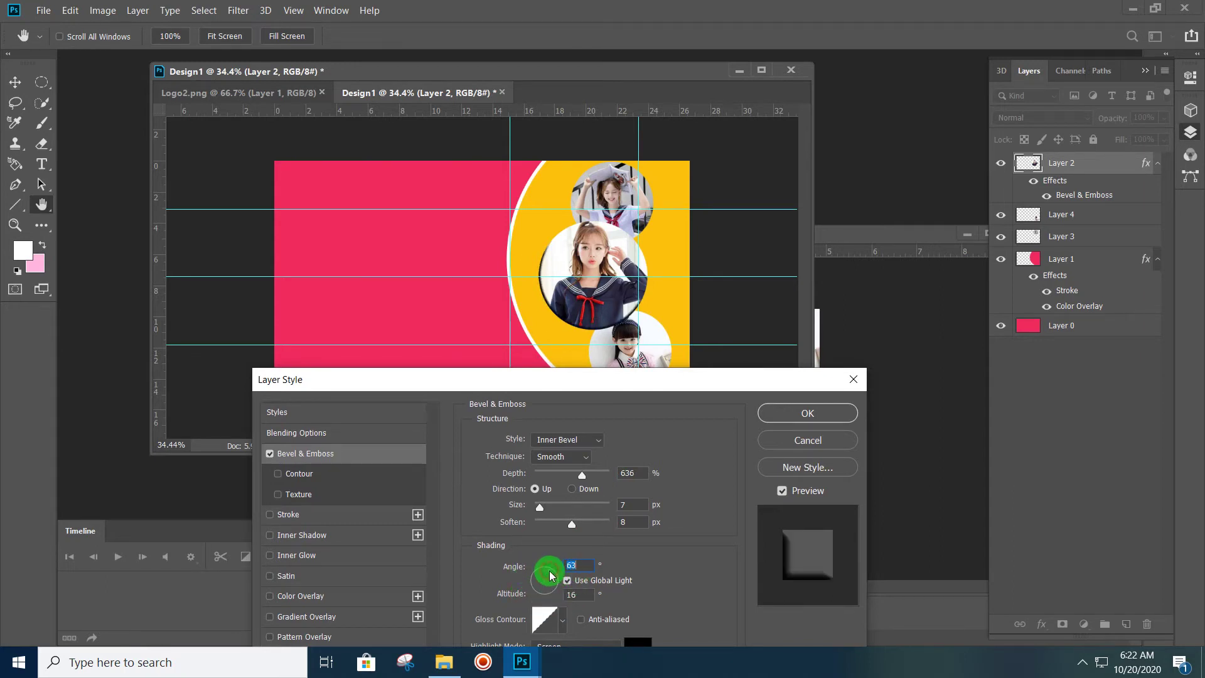
pyautogui.click(542, 573)
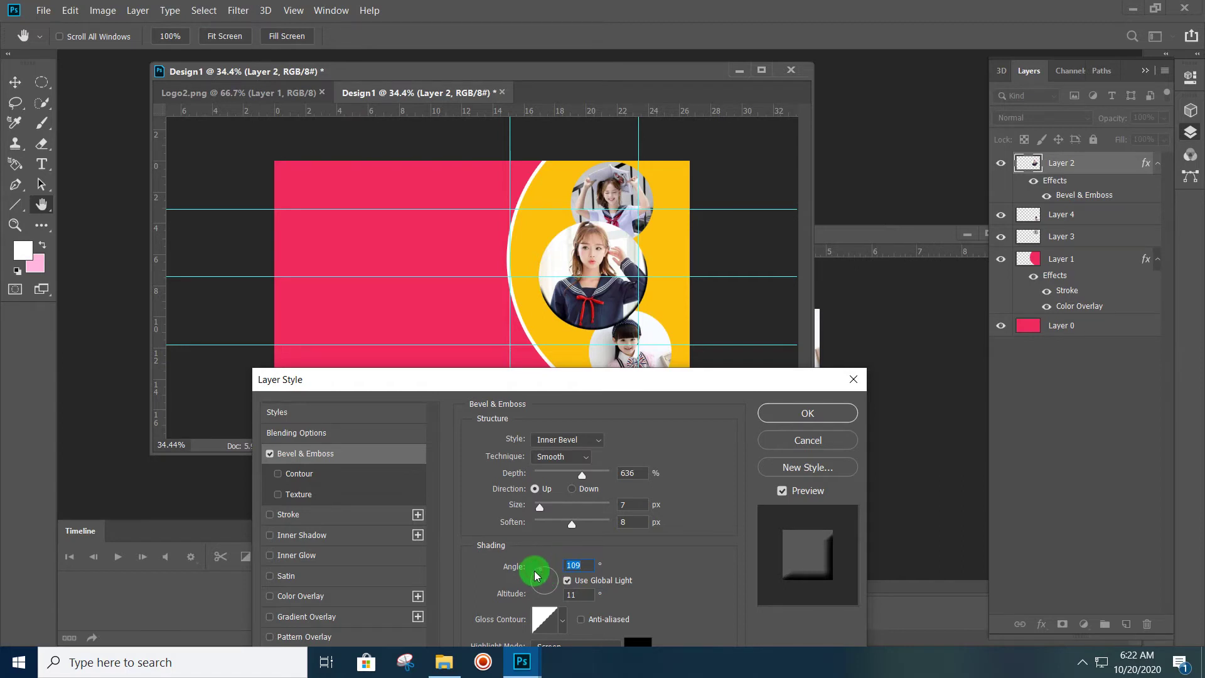
pyautogui.moveTo(535, 575); pyautogui.dragTo(531, 575)
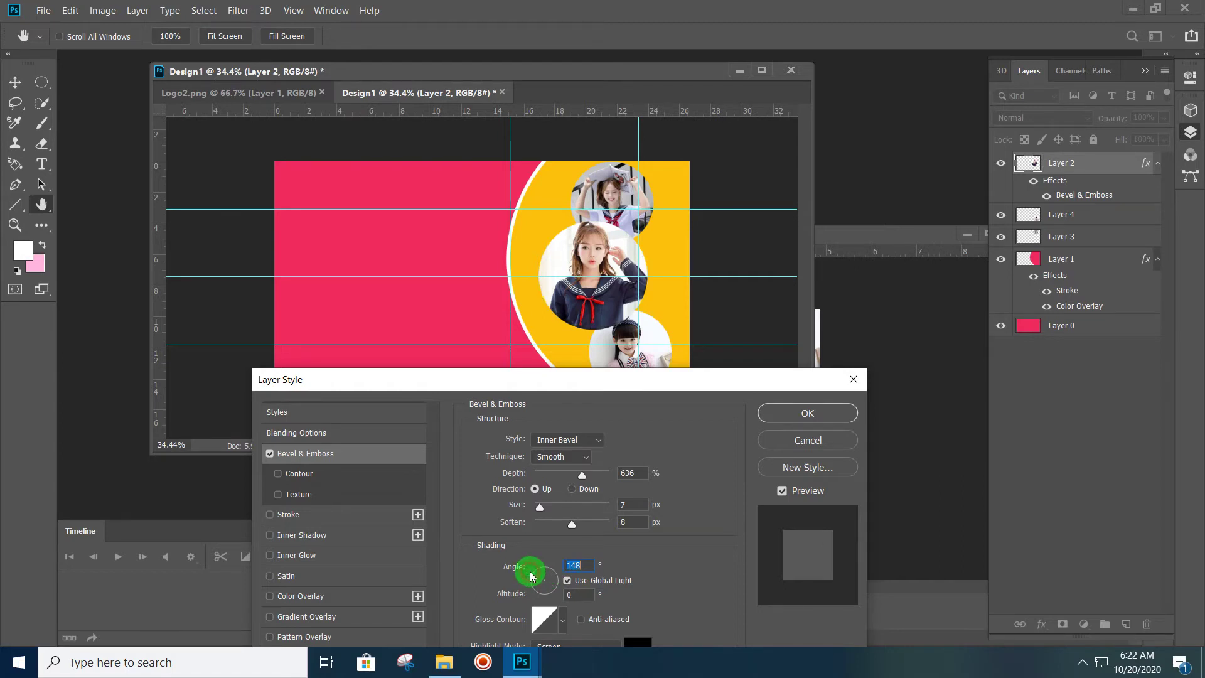
pyautogui.moveTo(539, 573); pyautogui.dragTo(546, 569)
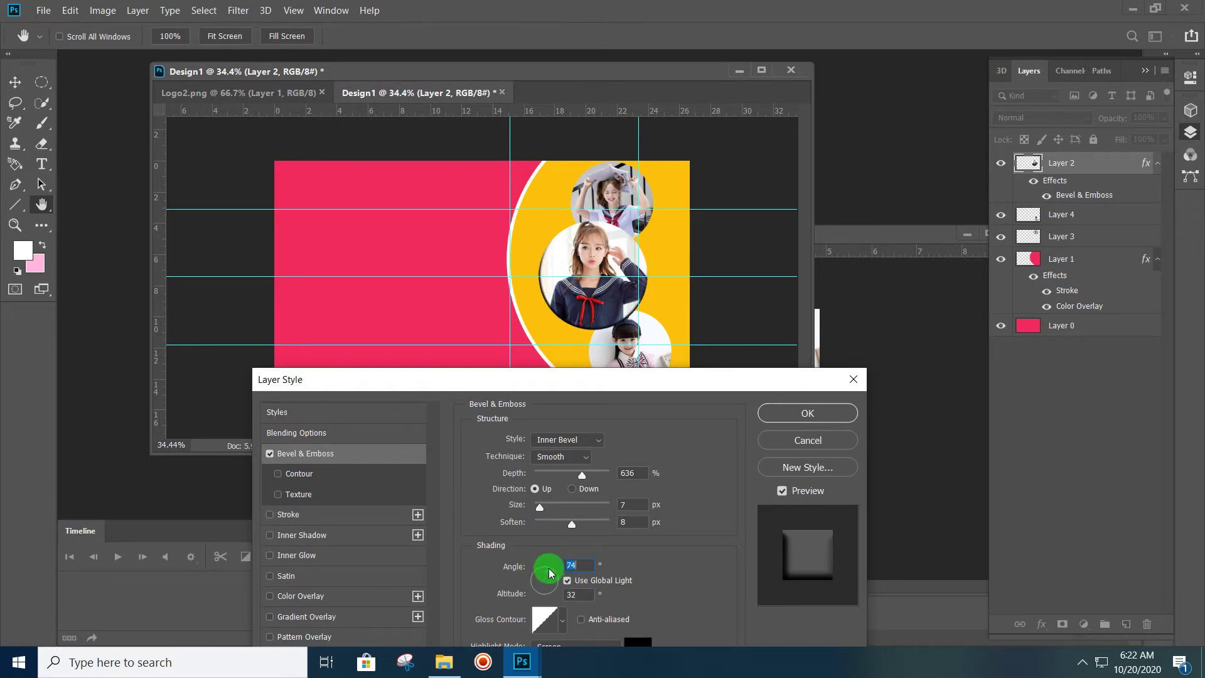
pyautogui.moveTo(548, 571); pyautogui.dragTo(543, 577)
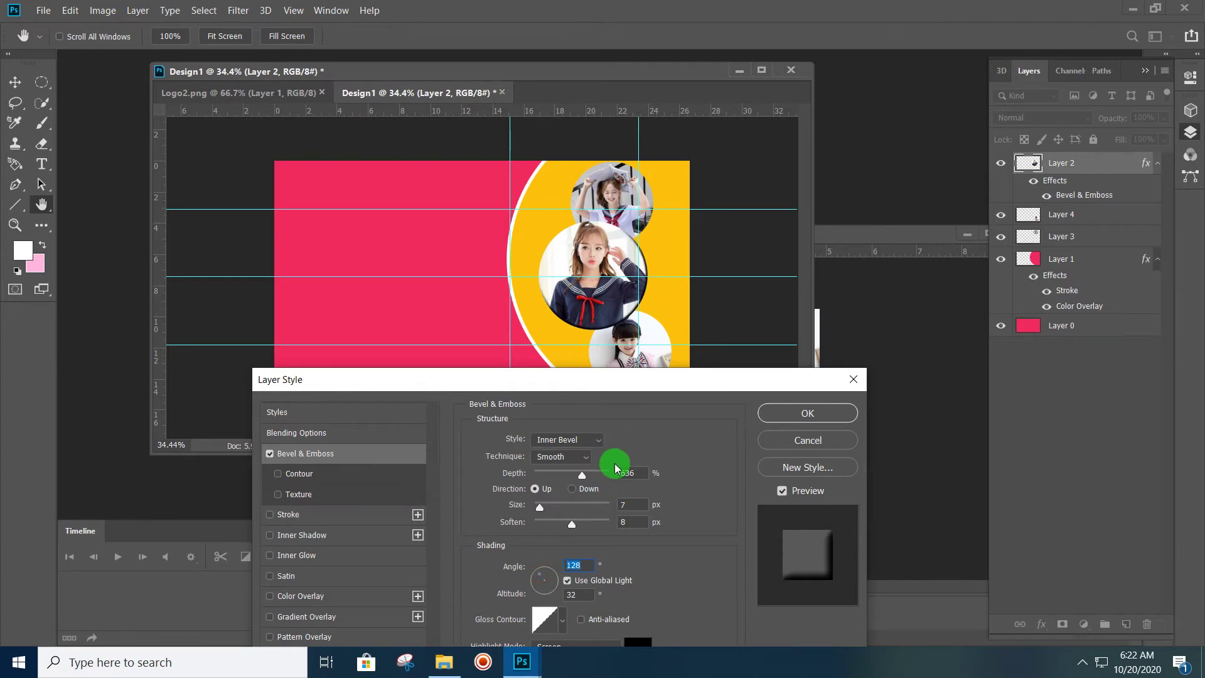
# Set the bevel highlight mode to Darken with highlight opacity 17%
pyautogui.moveTo(620, 377); pyautogui.dragTo(601, 322)
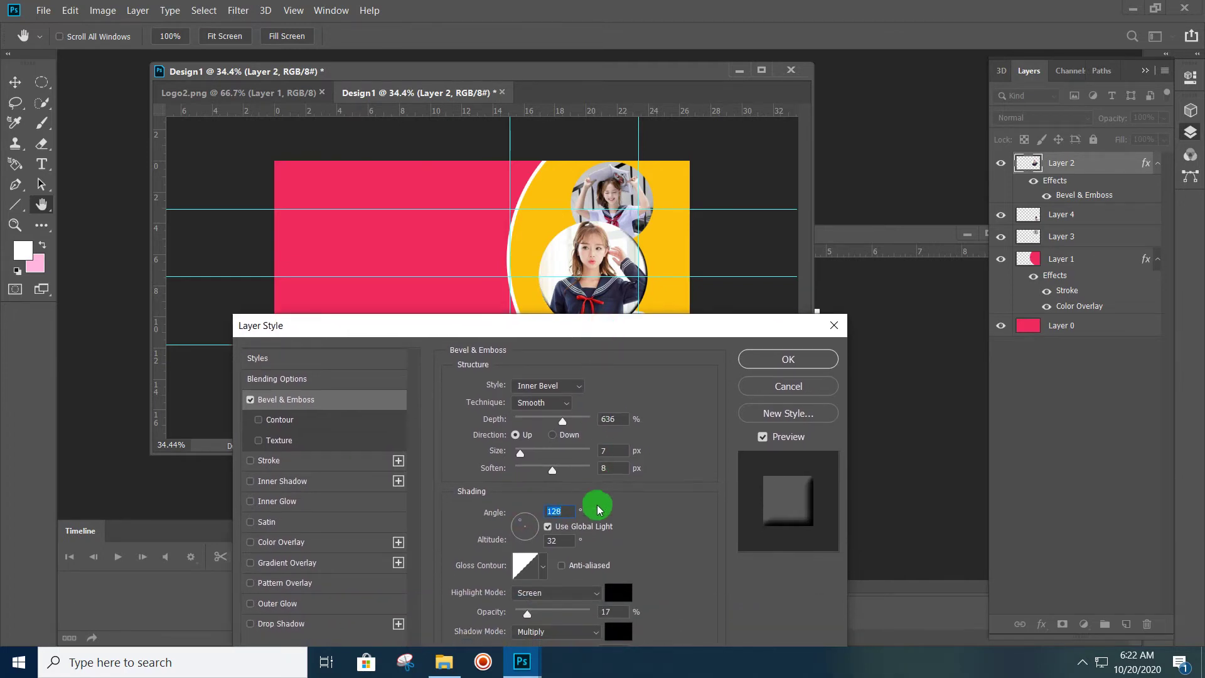
pyautogui.moveTo(577, 330)
pyautogui.mouseDown()
pyautogui.moveTo(565, 371)
pyautogui.moveTo(517, 263)
pyautogui.mouseUp()
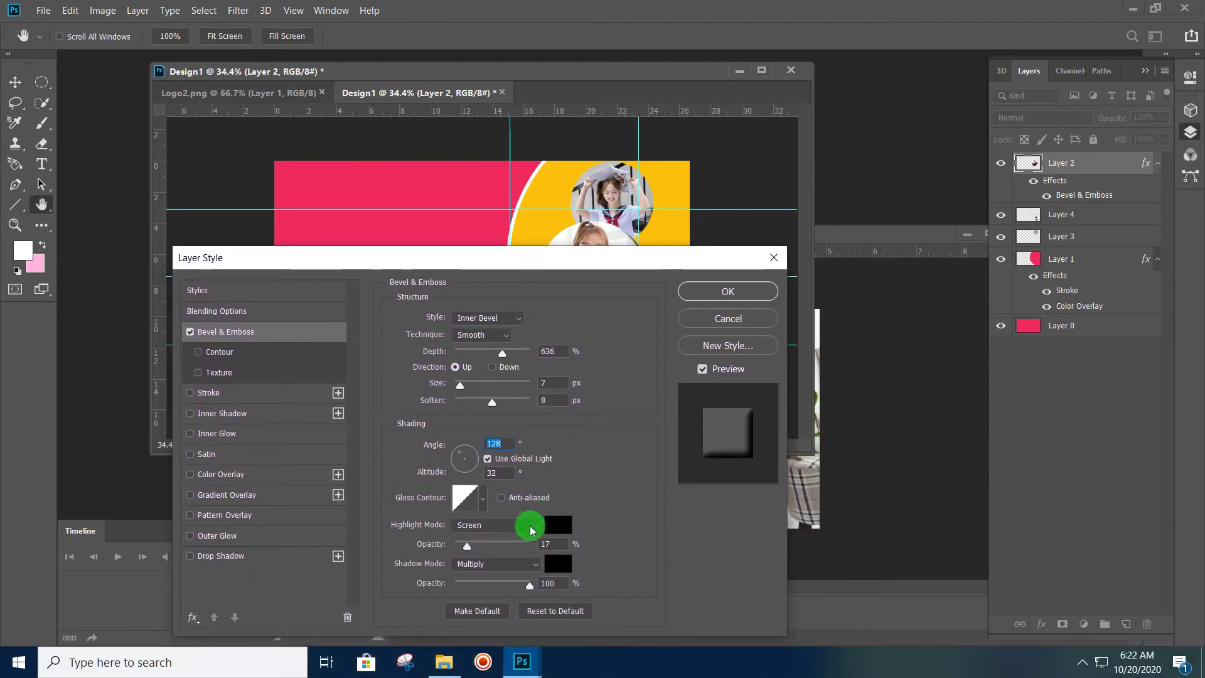
pyautogui.click(509, 526)
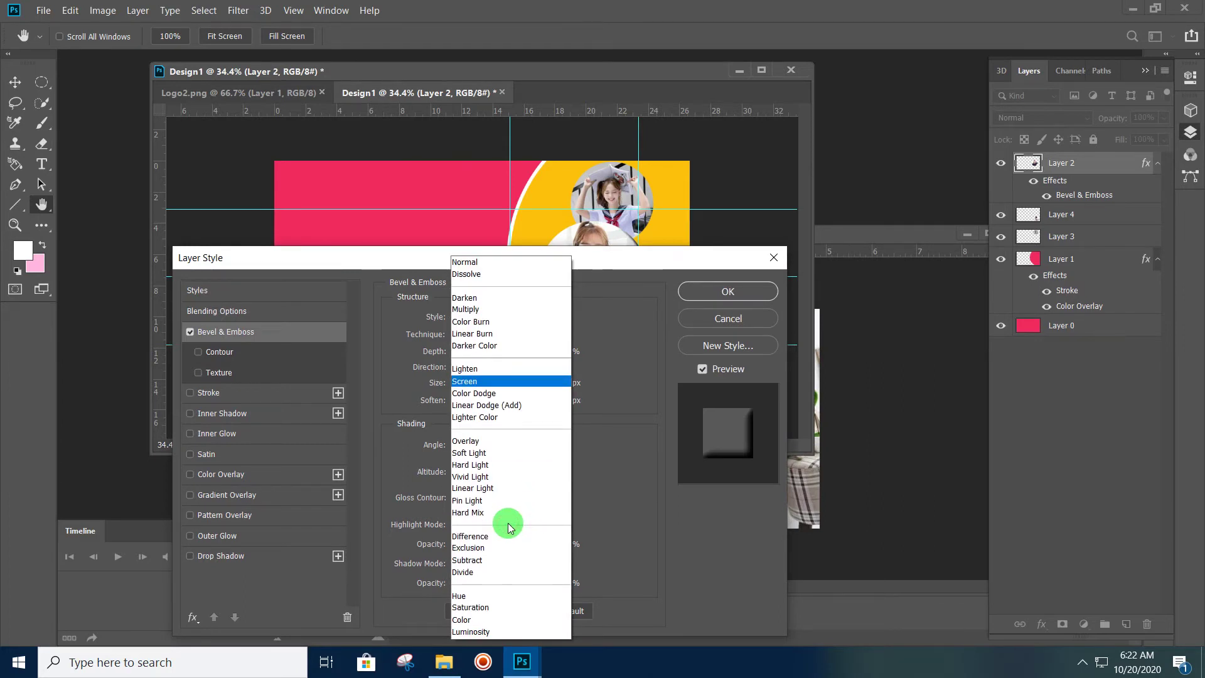
pyautogui.click(487, 299)
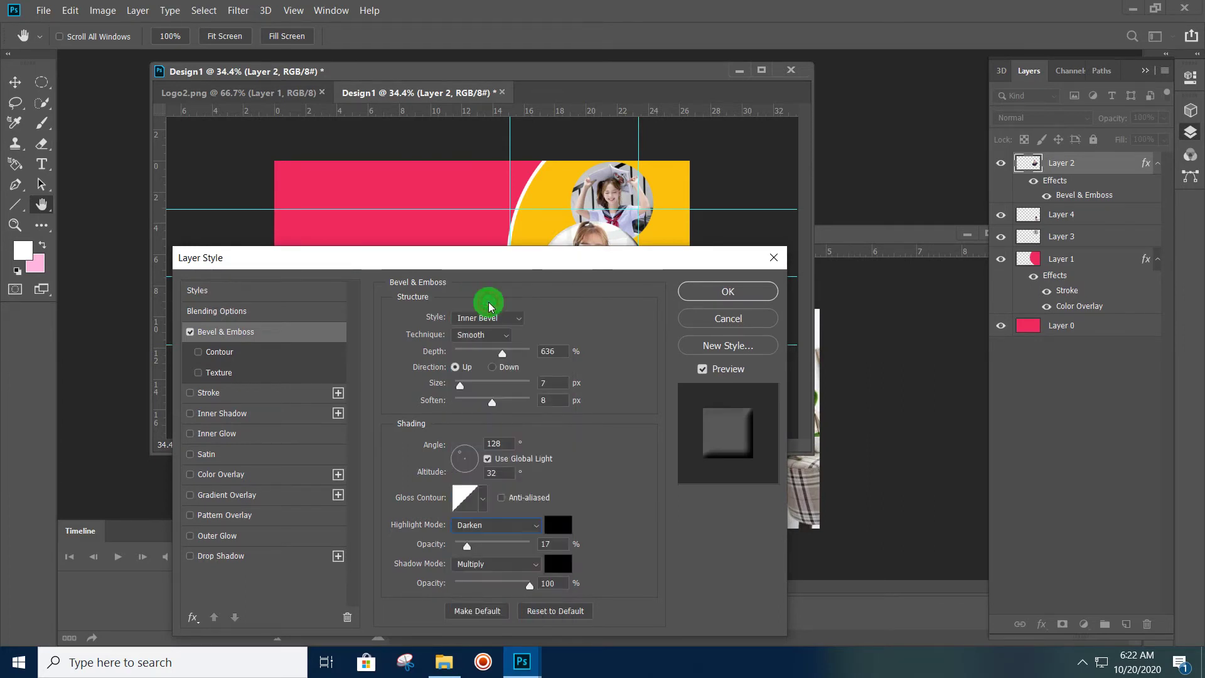
pyautogui.moveTo(598, 263)
pyautogui.mouseDown()
pyautogui.moveTo(620, 321)
pyautogui.moveTo(623, 310)
pyautogui.mouseUp()
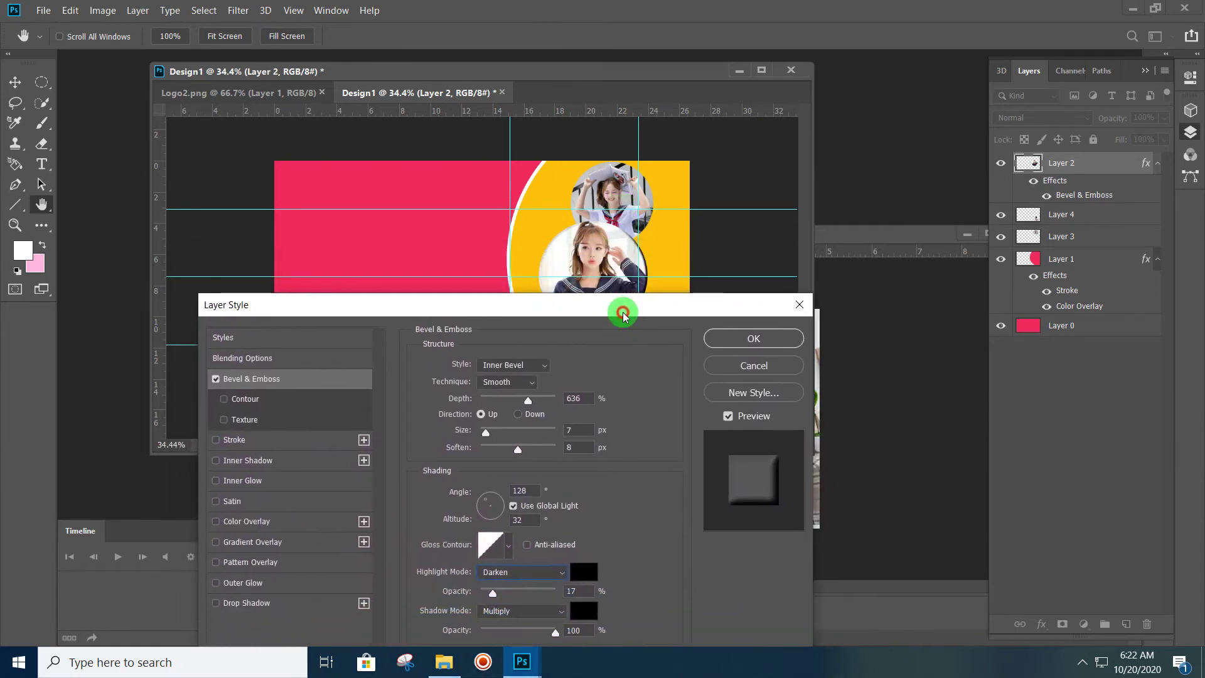
pyautogui.click(519, 572)
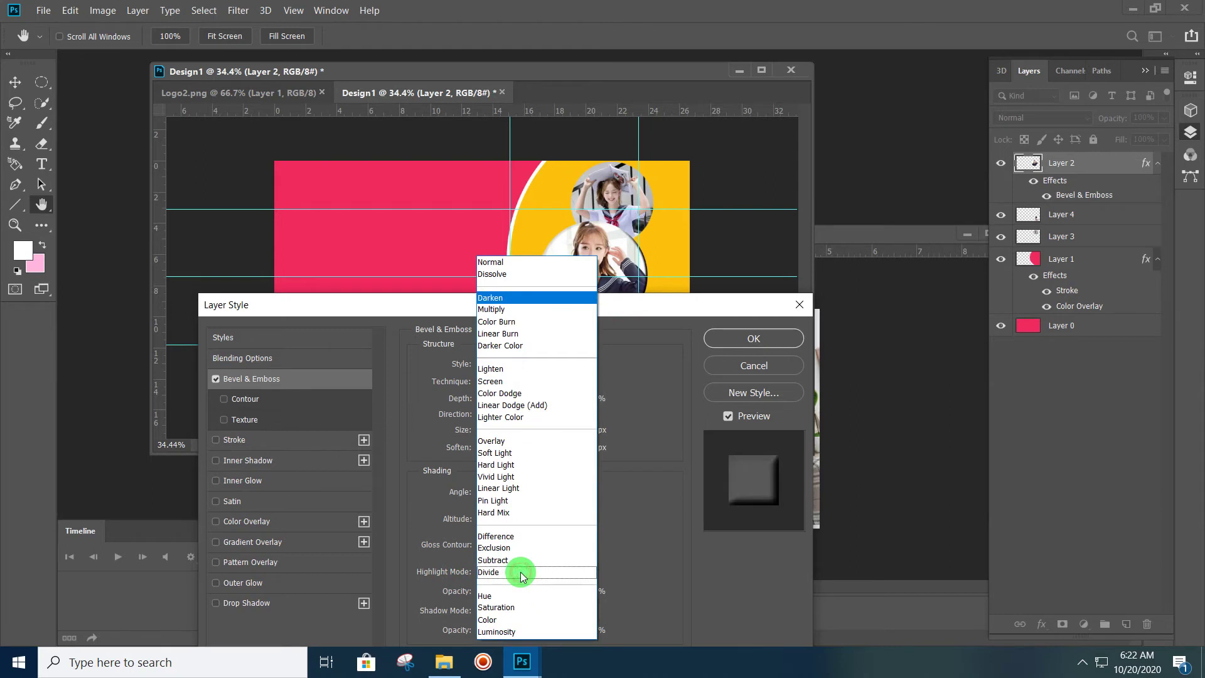
pyautogui.click(628, 490)
pyautogui.moveTo(497, 586); pyautogui.dragTo(494, 594)
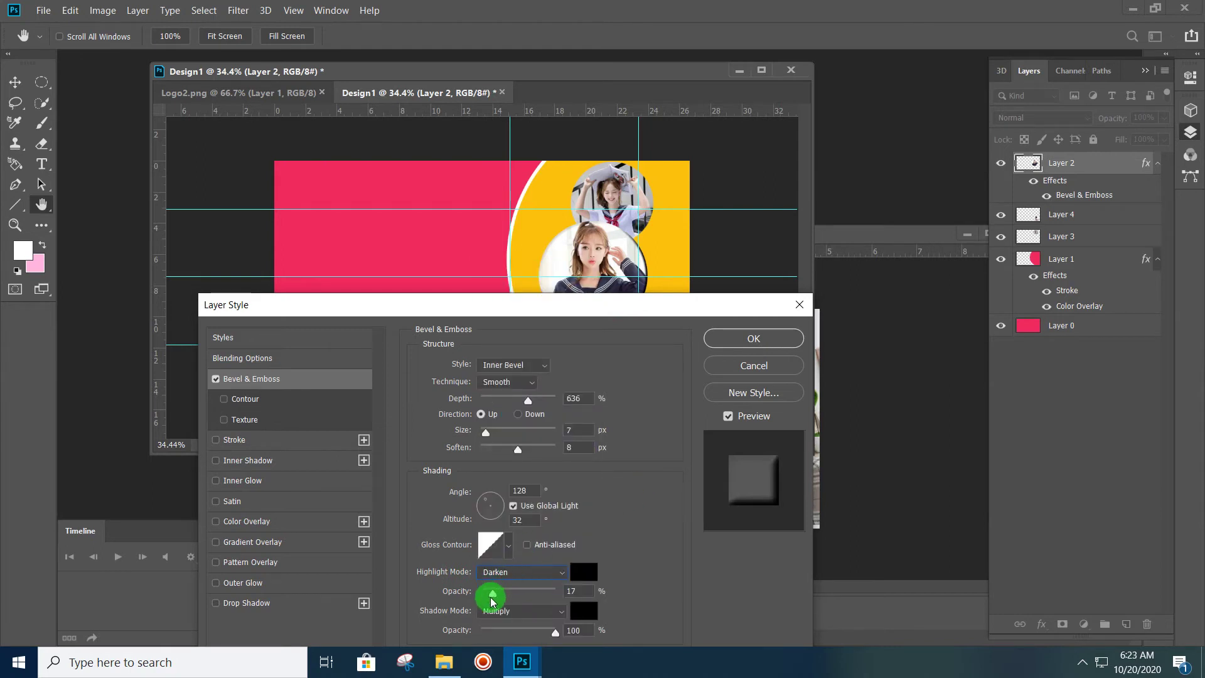
# Lower highlight opacity to 8% and shadow opacity to 29%, then apply the bevel
pyautogui.click(559, 331)
pyautogui.moveTo(559, 307); pyautogui.dragTo(549, 328)
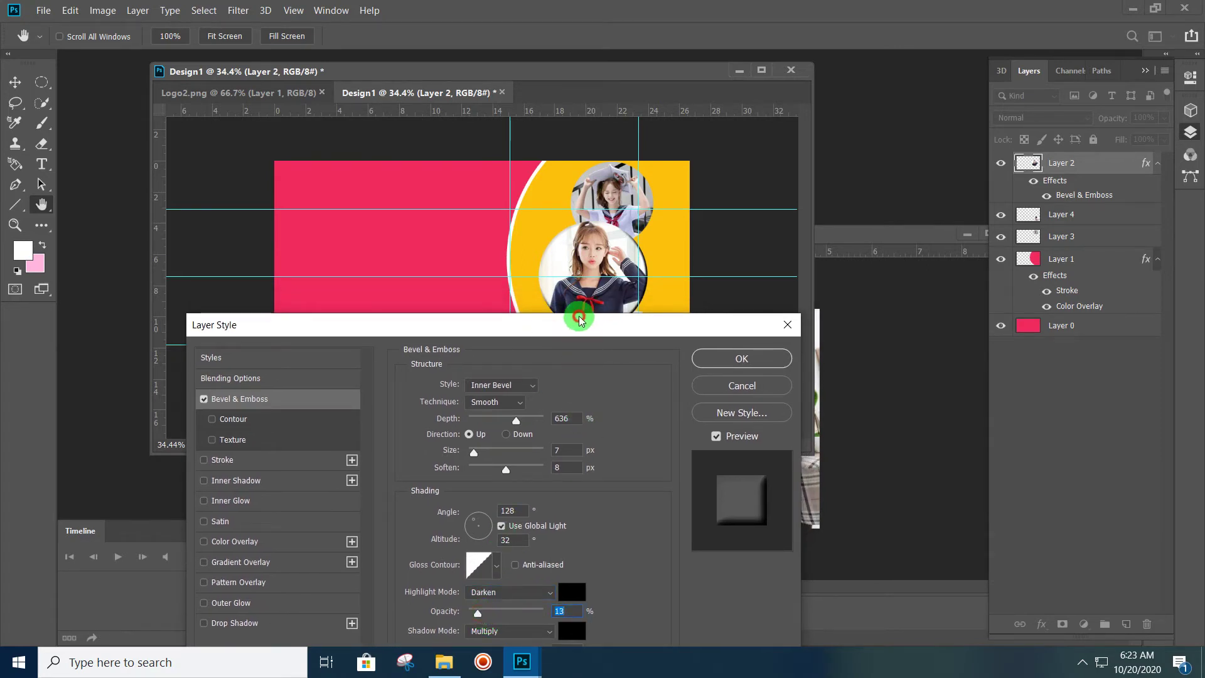
pyautogui.moveTo(578, 319); pyautogui.dragTo(506, 242)
pyautogui.moveTo(445, 576); pyautogui.dragTo(455, 577)
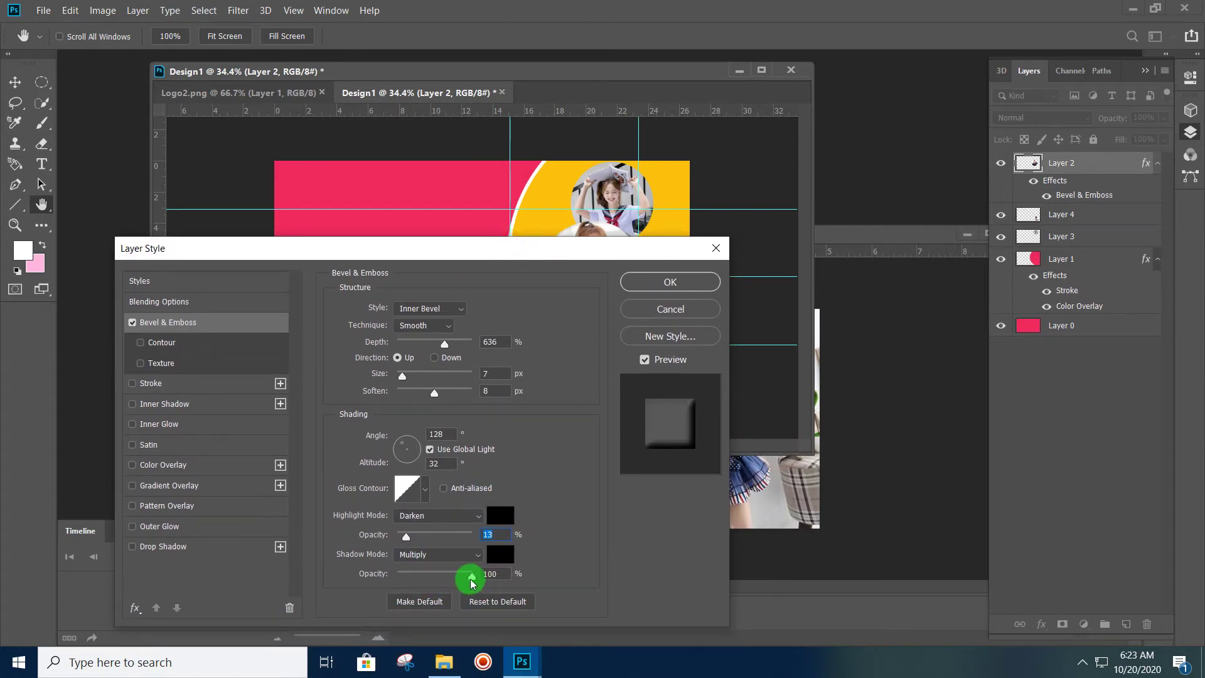
pyautogui.moveTo(612, 251); pyautogui.dragTo(481, 141)
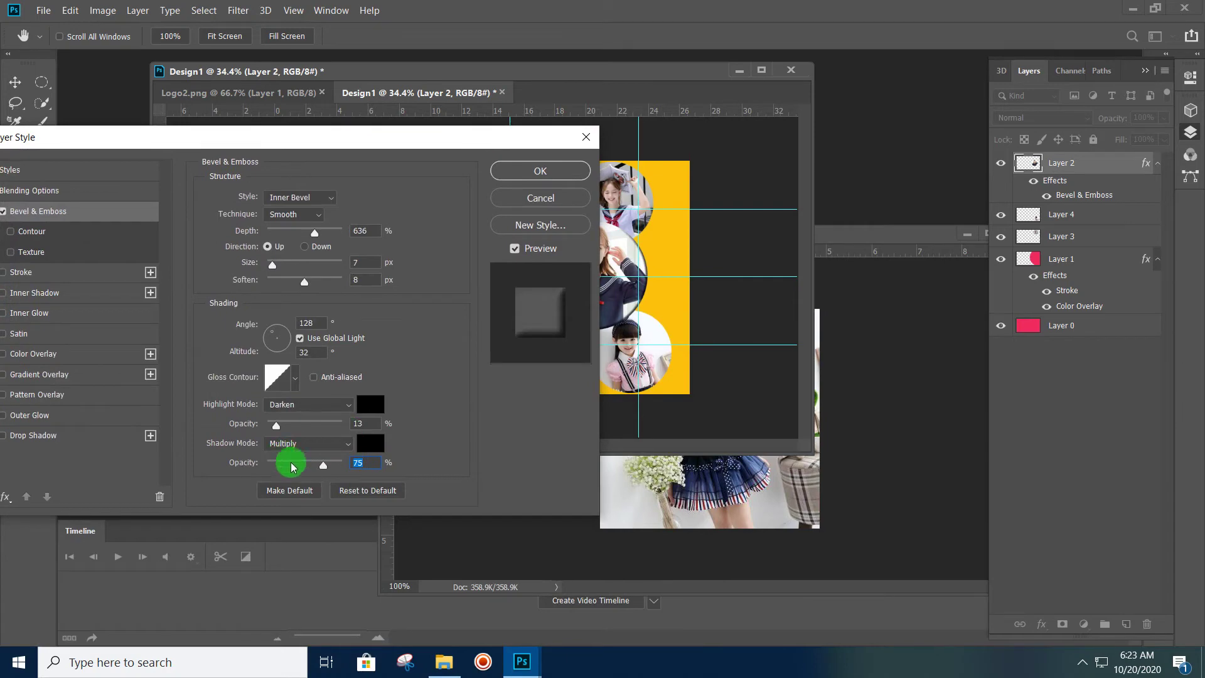
pyautogui.moveTo(323, 465); pyautogui.dragTo(310, 467)
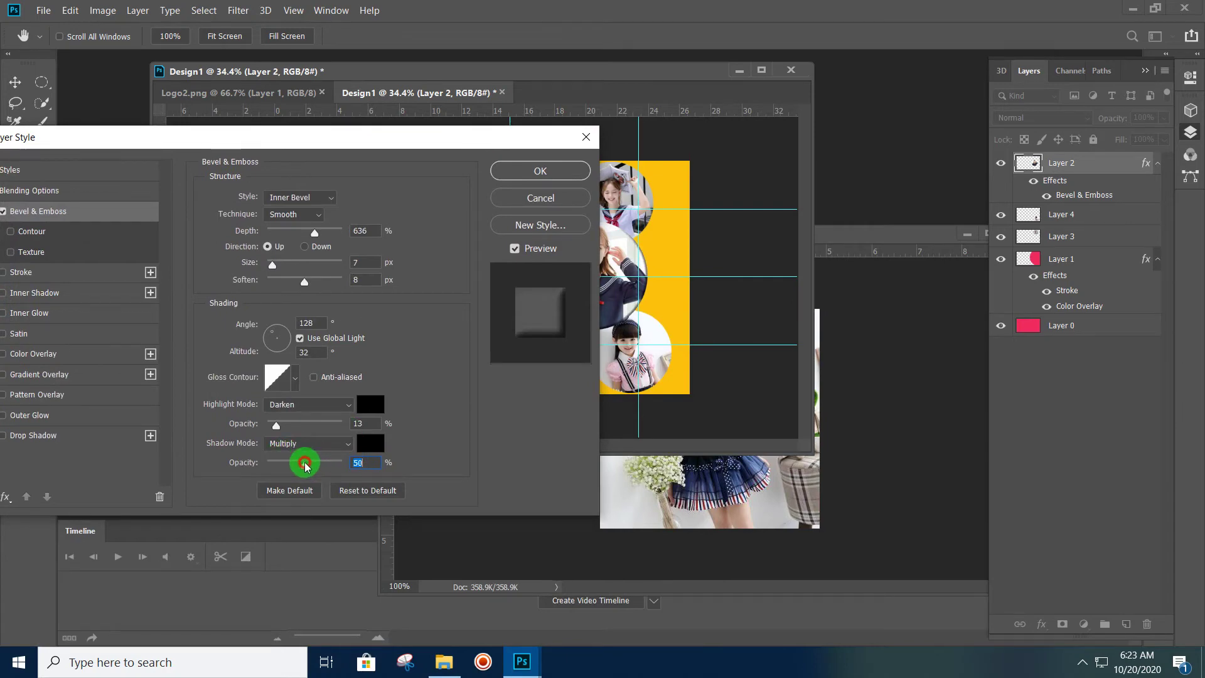
pyautogui.moveTo(368, 137)
pyautogui.mouseDown()
pyautogui.moveTo(579, 293)
pyautogui.moveTo(576, 253)
pyautogui.mouseUp()
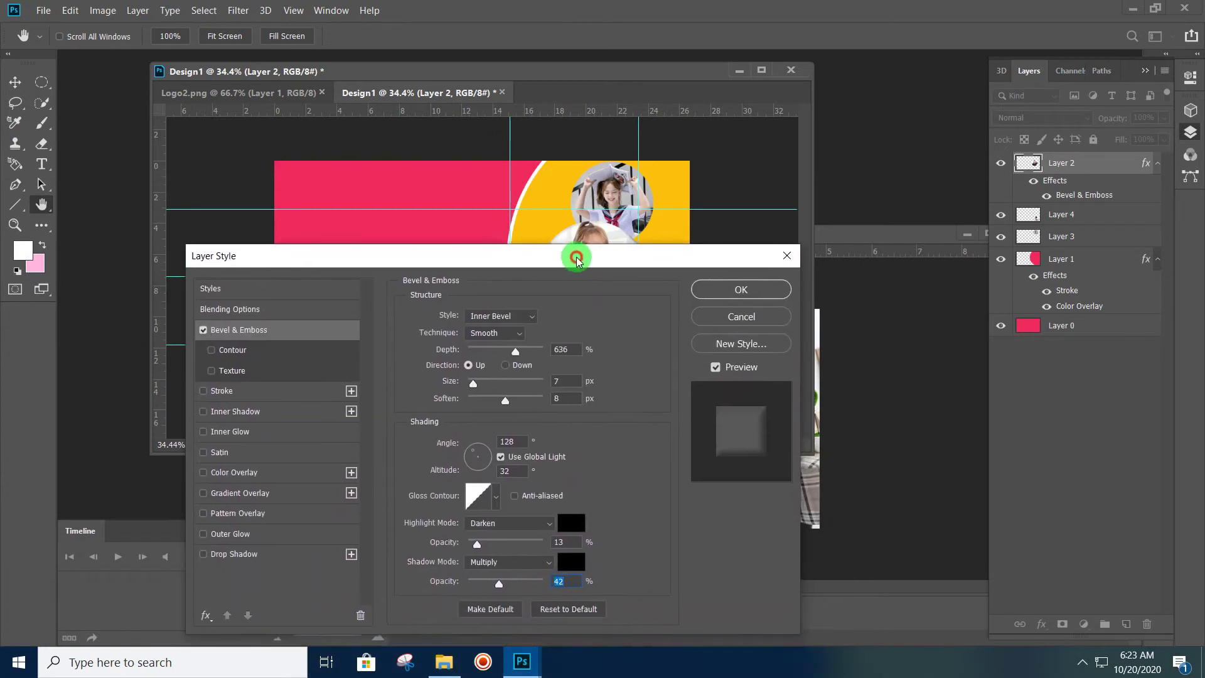
pyautogui.moveTo(481, 543); pyautogui.dragTo(474, 541)
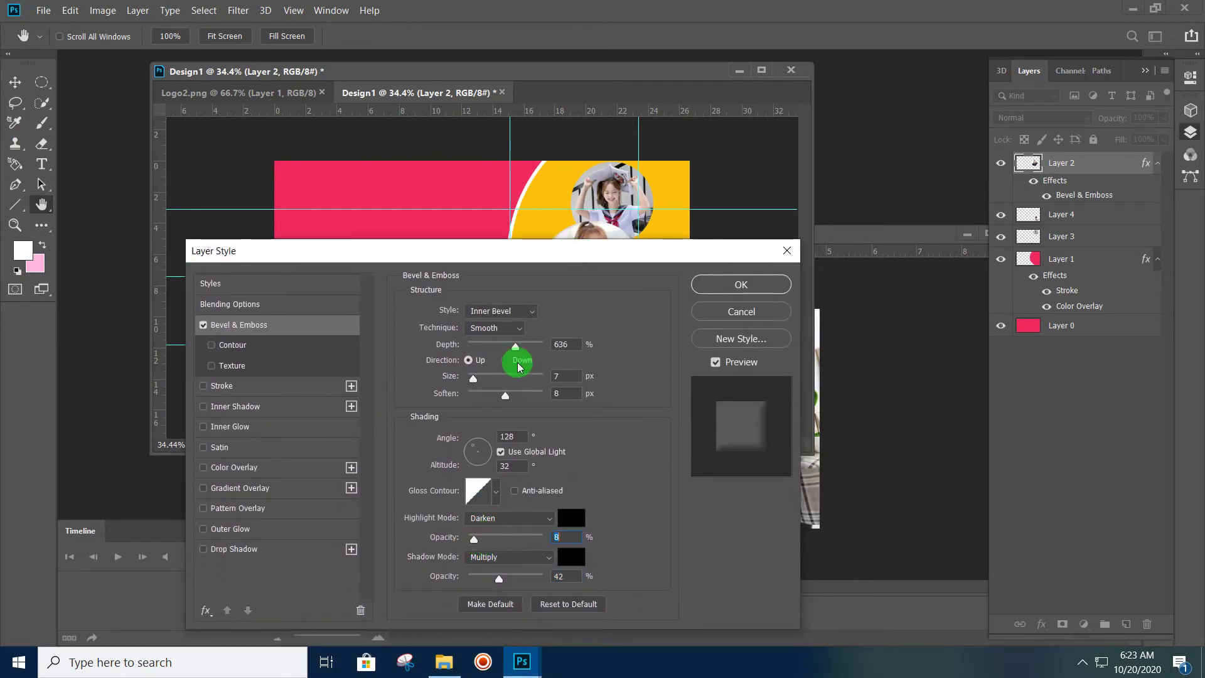
pyautogui.moveTo(494, 585); pyautogui.dragTo(485, 585)
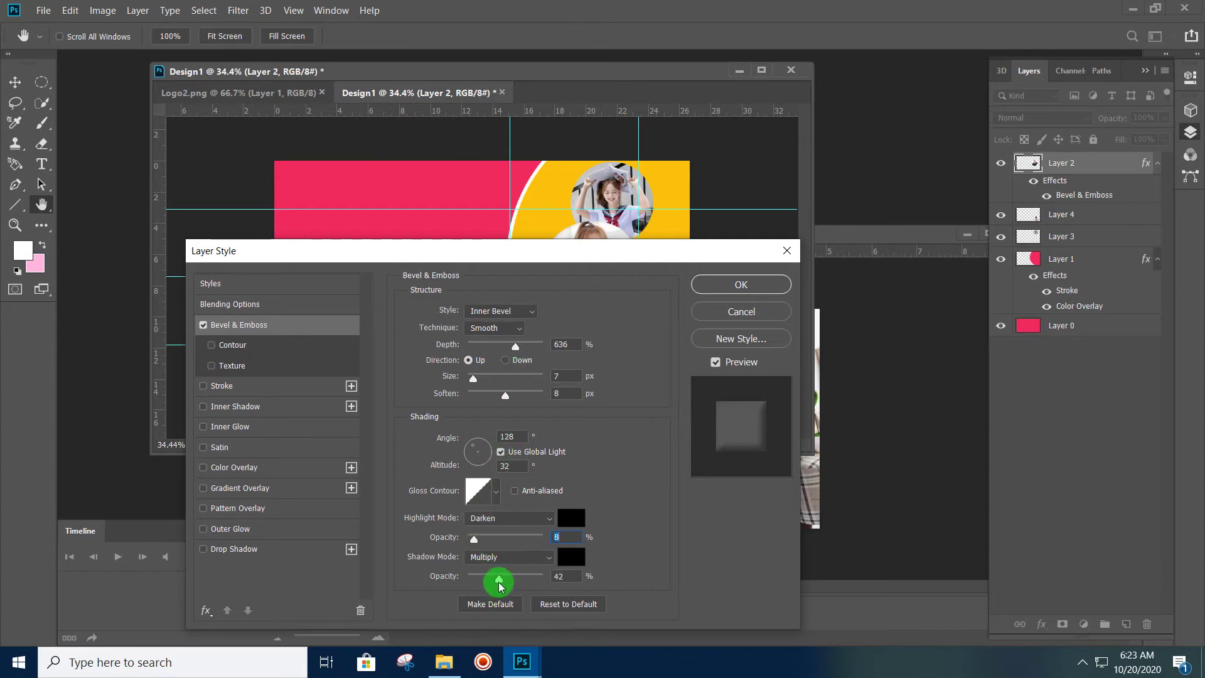
pyautogui.moveTo(507, 270)
pyautogui.mouseDown()
pyautogui.moveTo(546, 458)
pyautogui.moveTo(538, 422)
pyautogui.mouseUp()
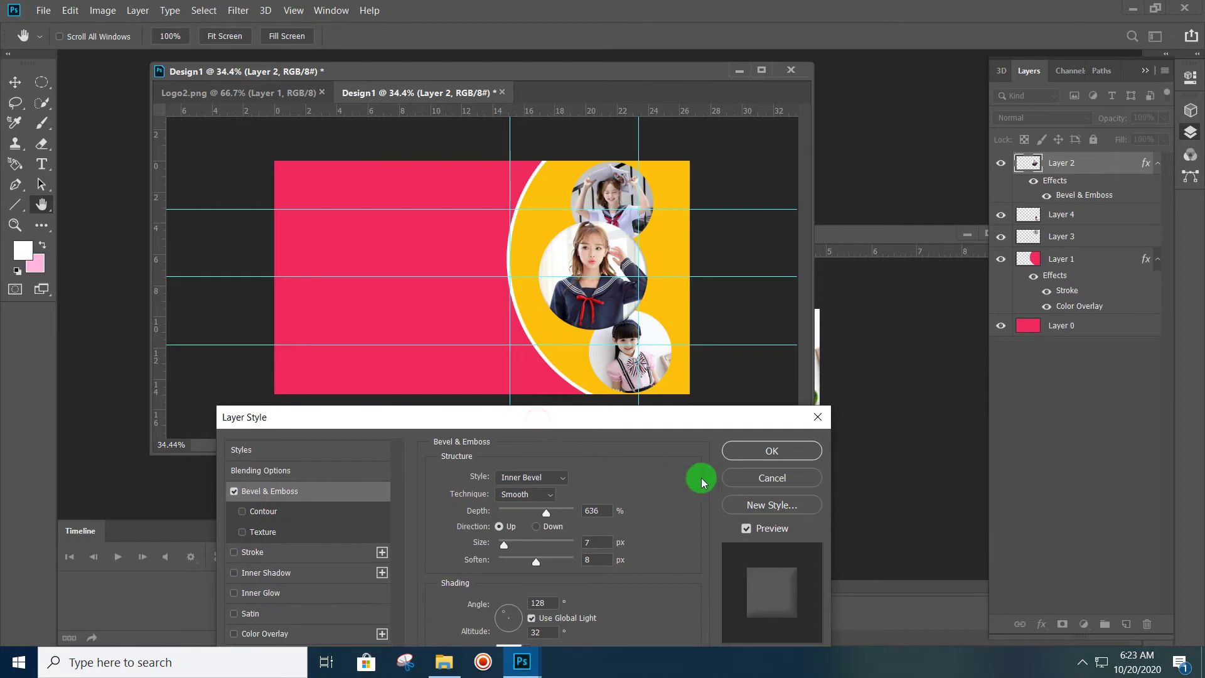
pyautogui.click(767, 450)
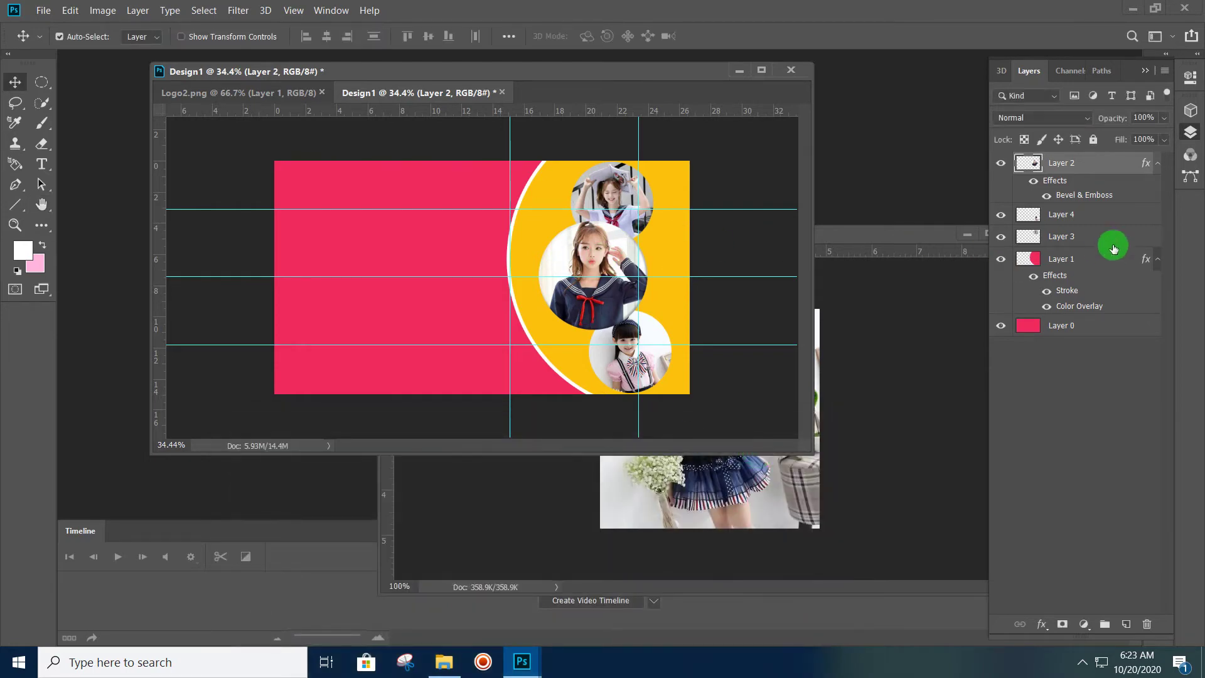
# Copy Layer 2's layer style and paste it onto Layer 4
pyautogui.rightClick(1097, 165)
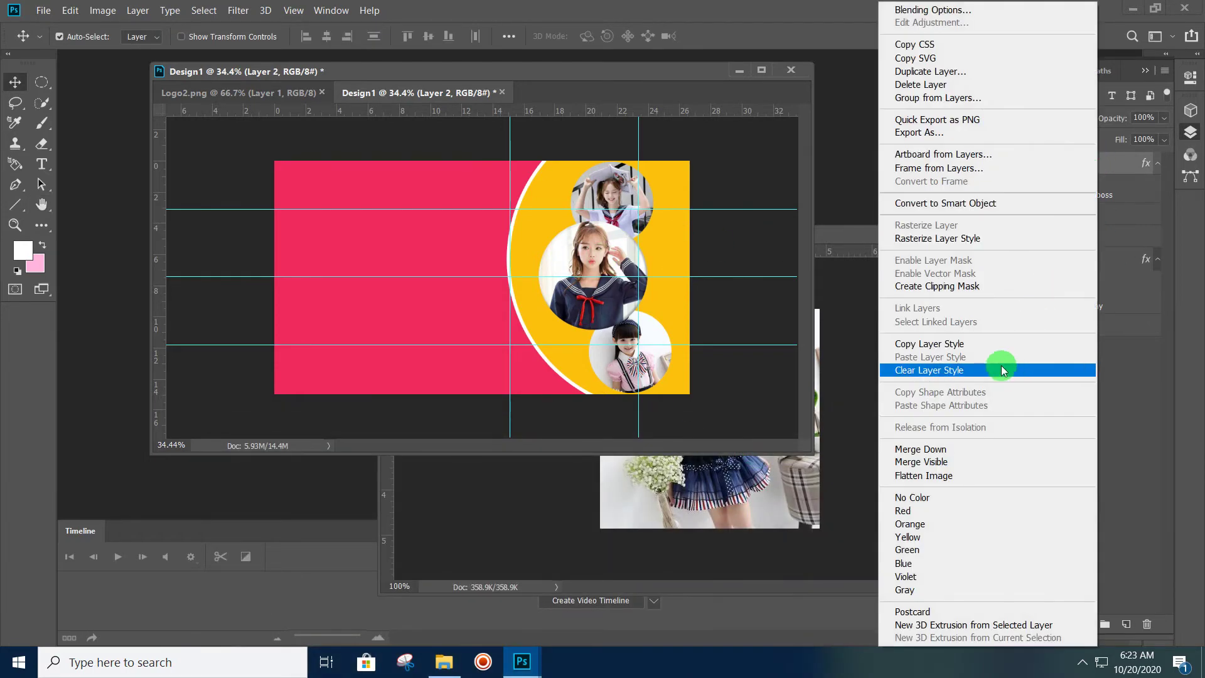
pyautogui.click(992, 350)
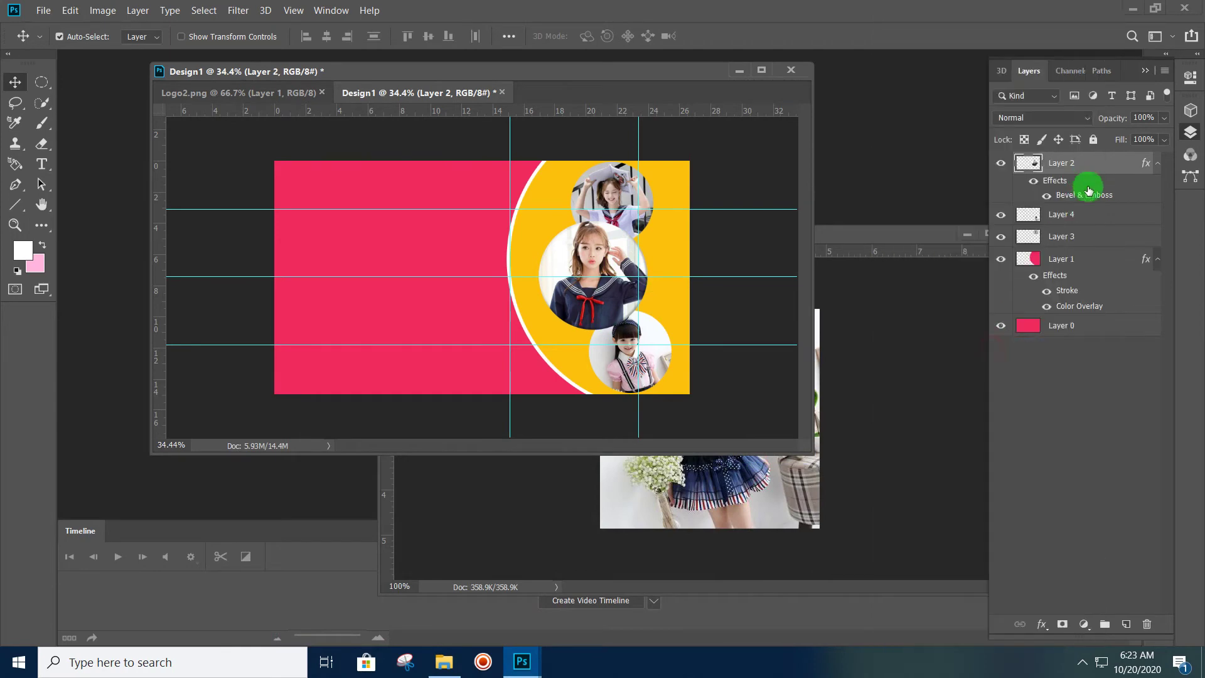
pyautogui.click(1094, 215)
pyautogui.rightClick(1095, 215)
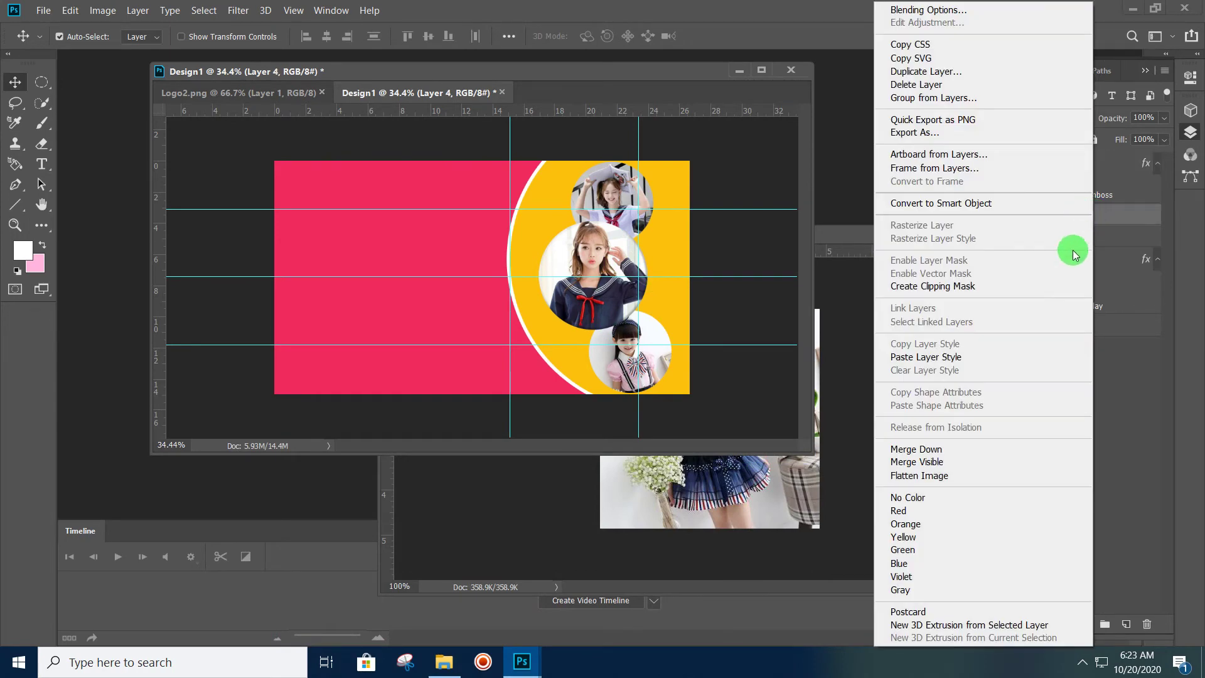
pyautogui.click(1116, 212)
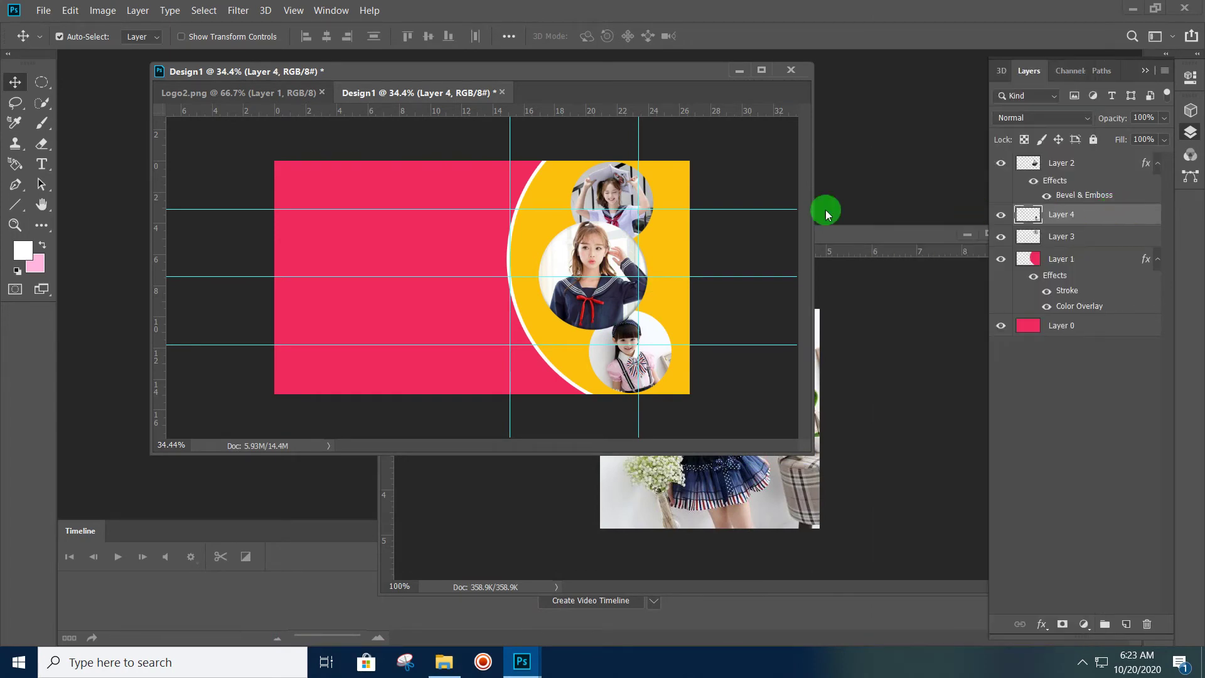
pyautogui.rightClick(1112, 211)
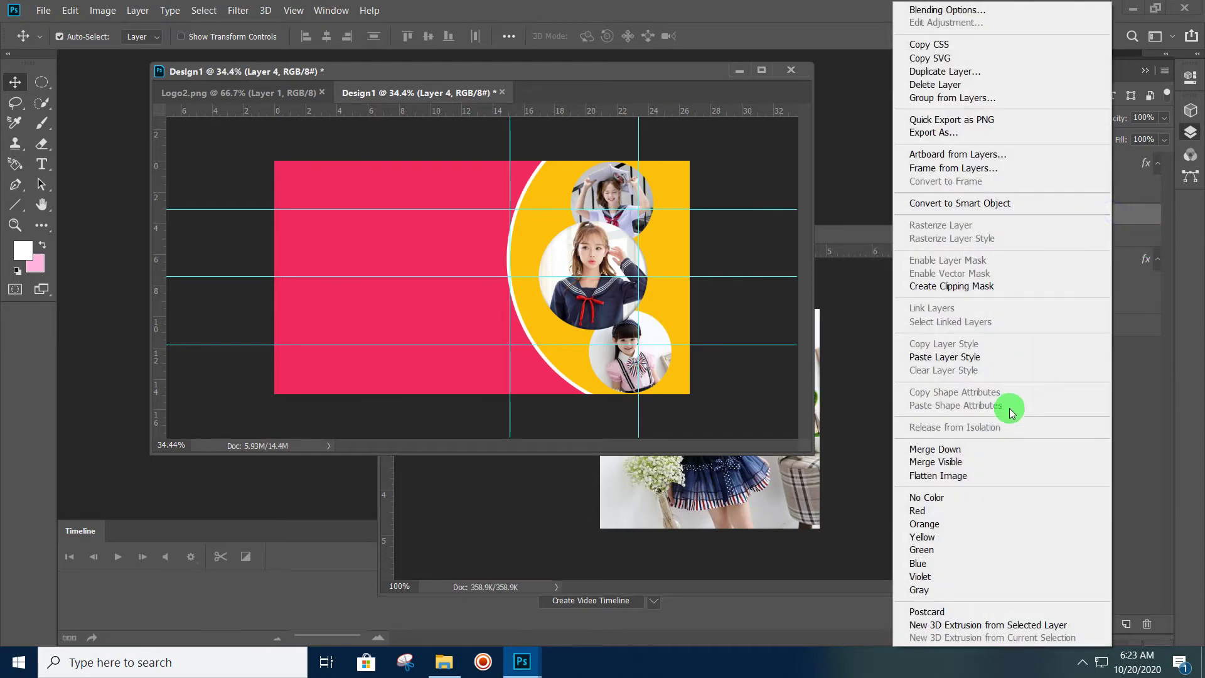
pyautogui.click(982, 360)
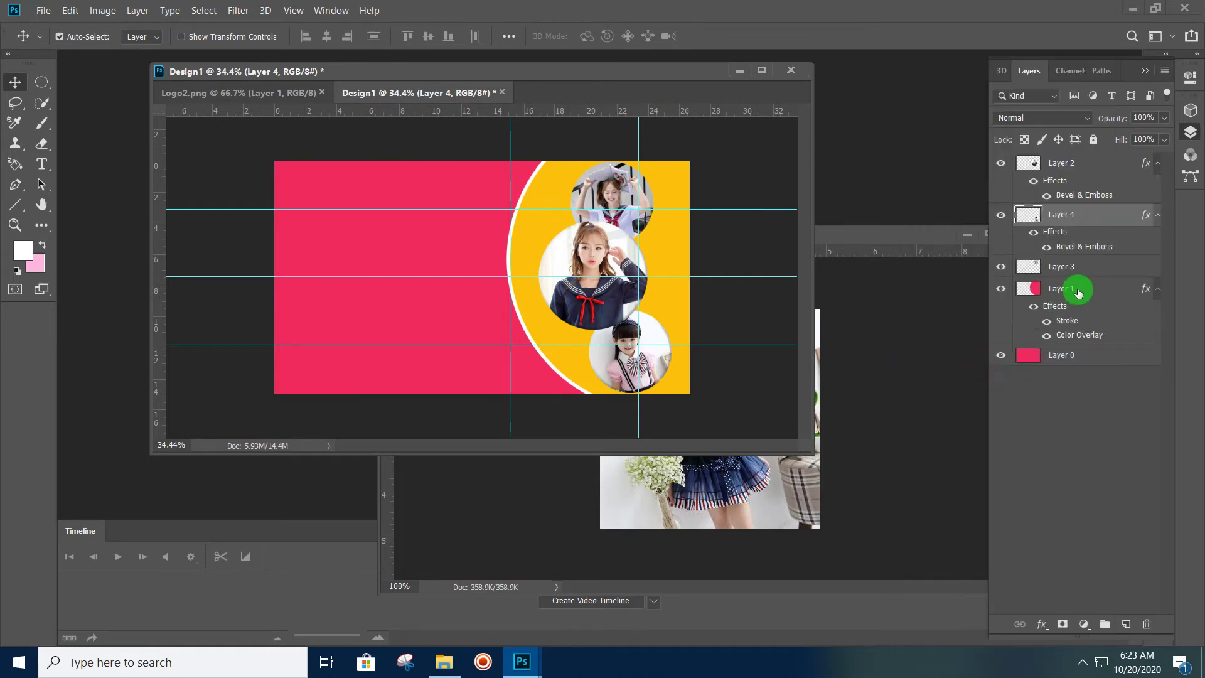
# Paste the copied bevel style onto Layer 3, then switch to the Result folder
pyautogui.click(1086, 269)
pyautogui.rightClick(1085, 269)
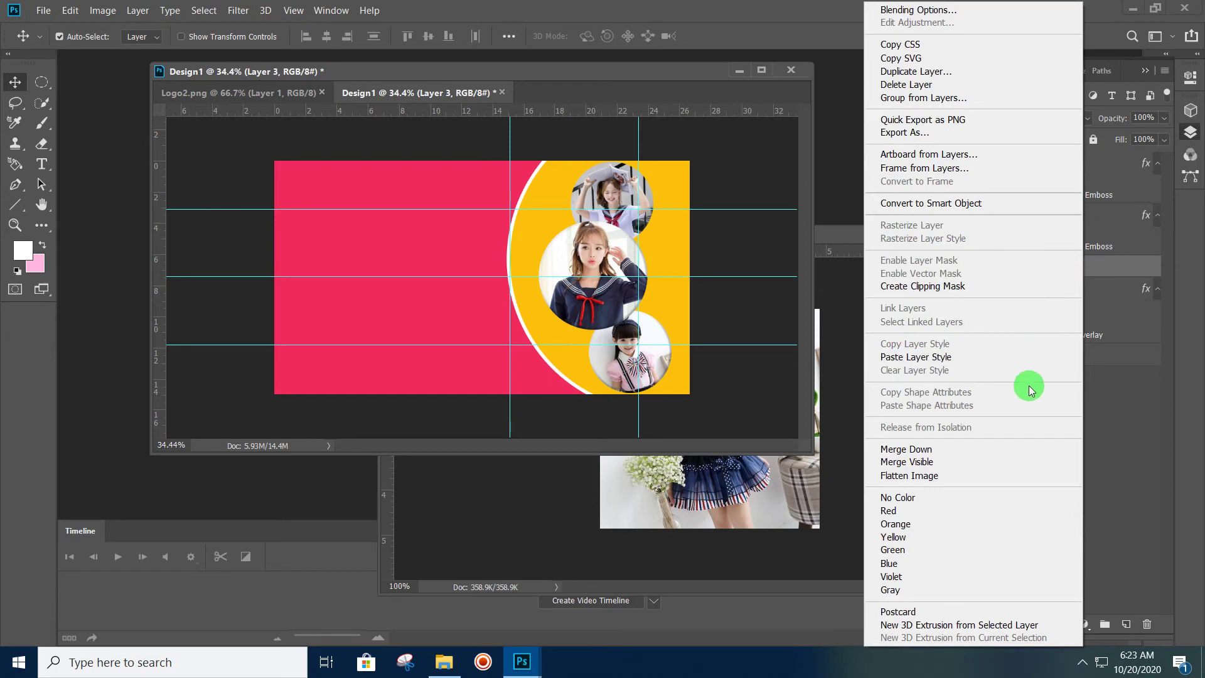
pyautogui.click(990, 358)
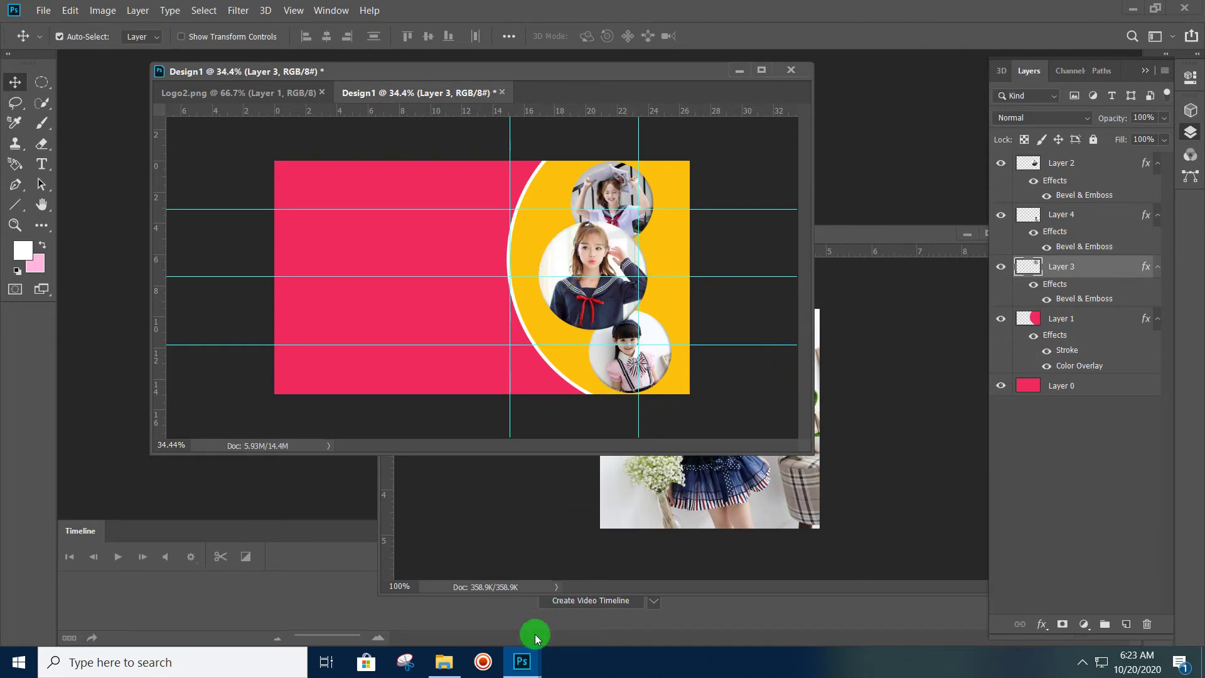
pyautogui.click(457, 671)
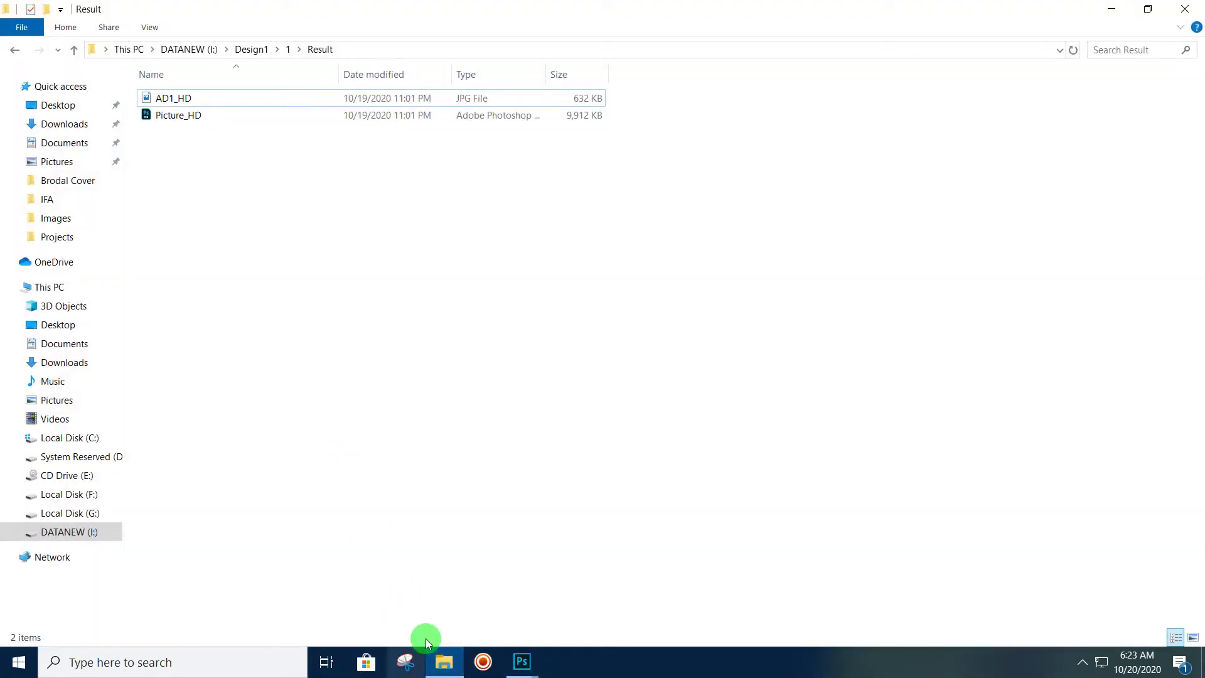
pyautogui.doubleClick(224, 97)
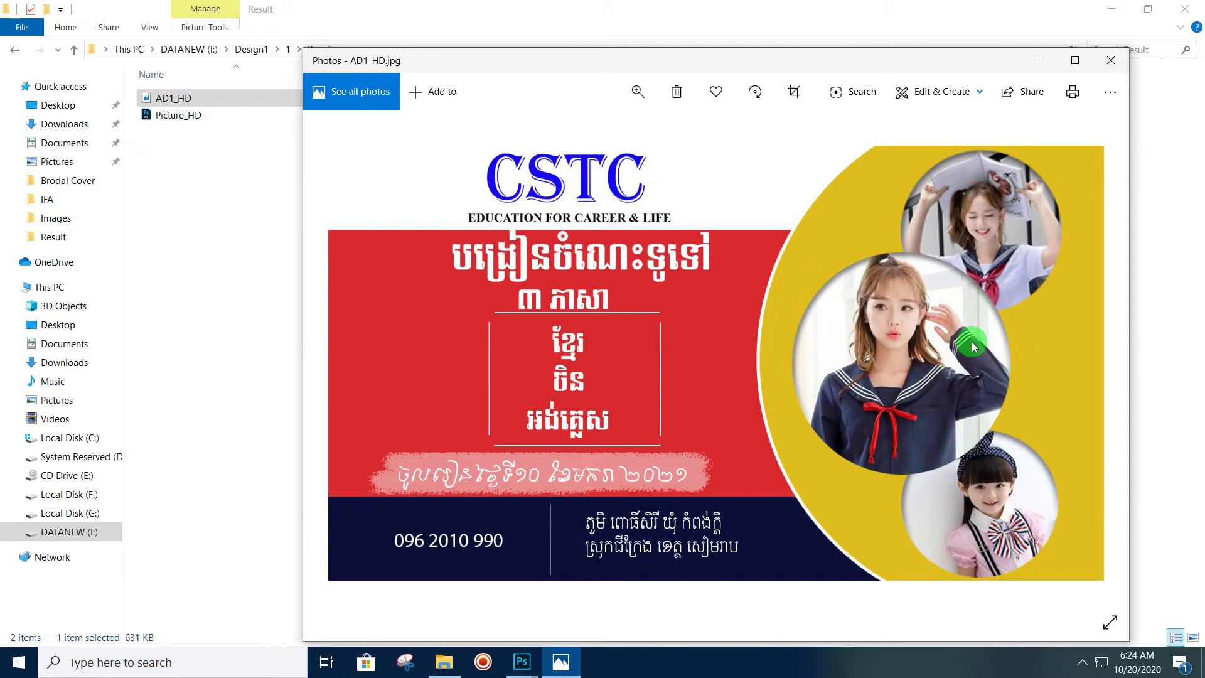
pyautogui.click(1110, 60)
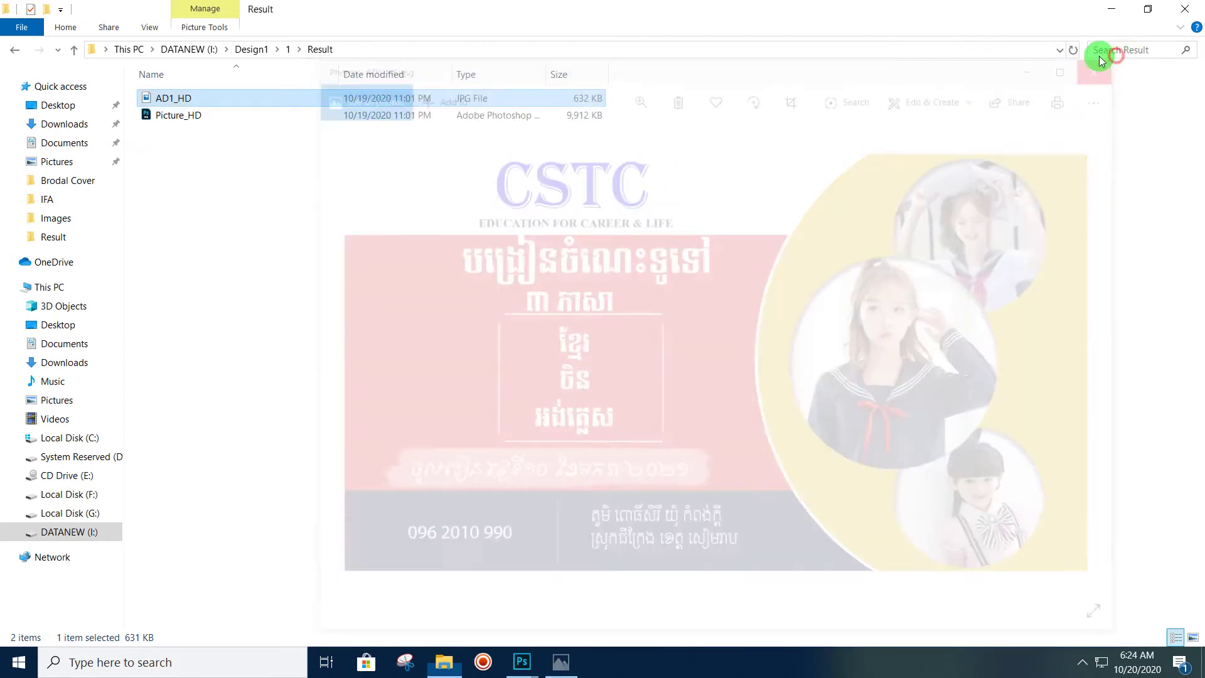
pyautogui.click(1111, 13)
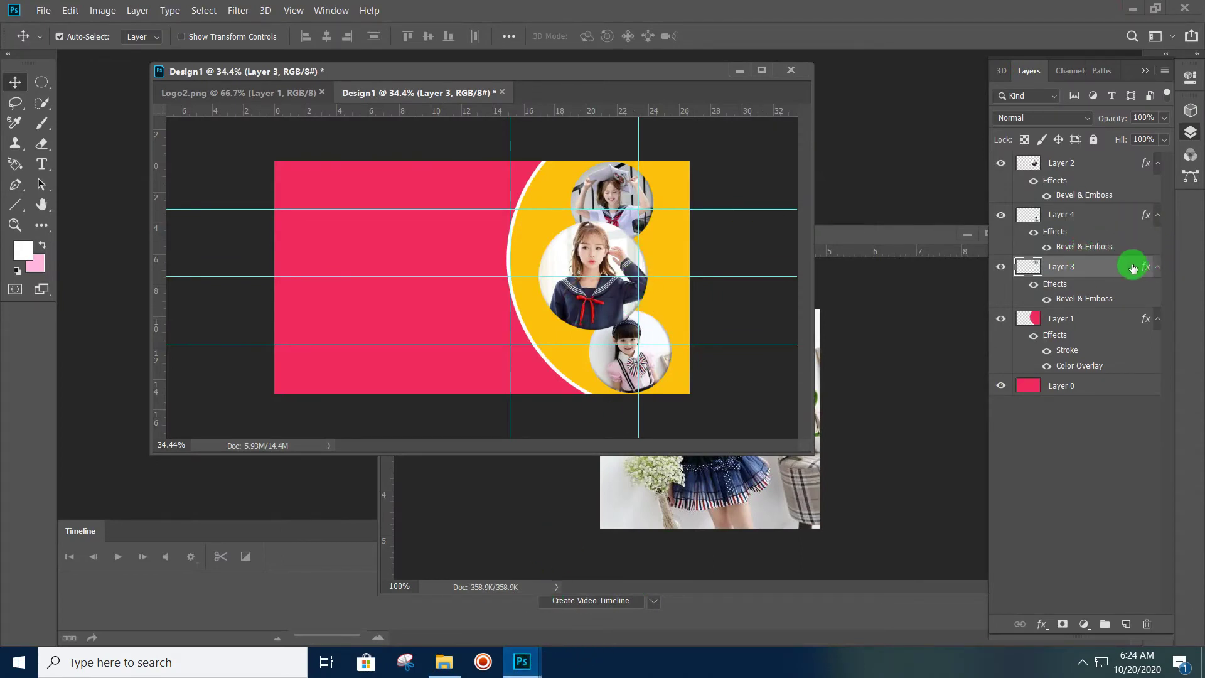
# Open Layer 2's Bevel & Emboss settings and swing the light angle past 172°
pyautogui.click(1129, 164)
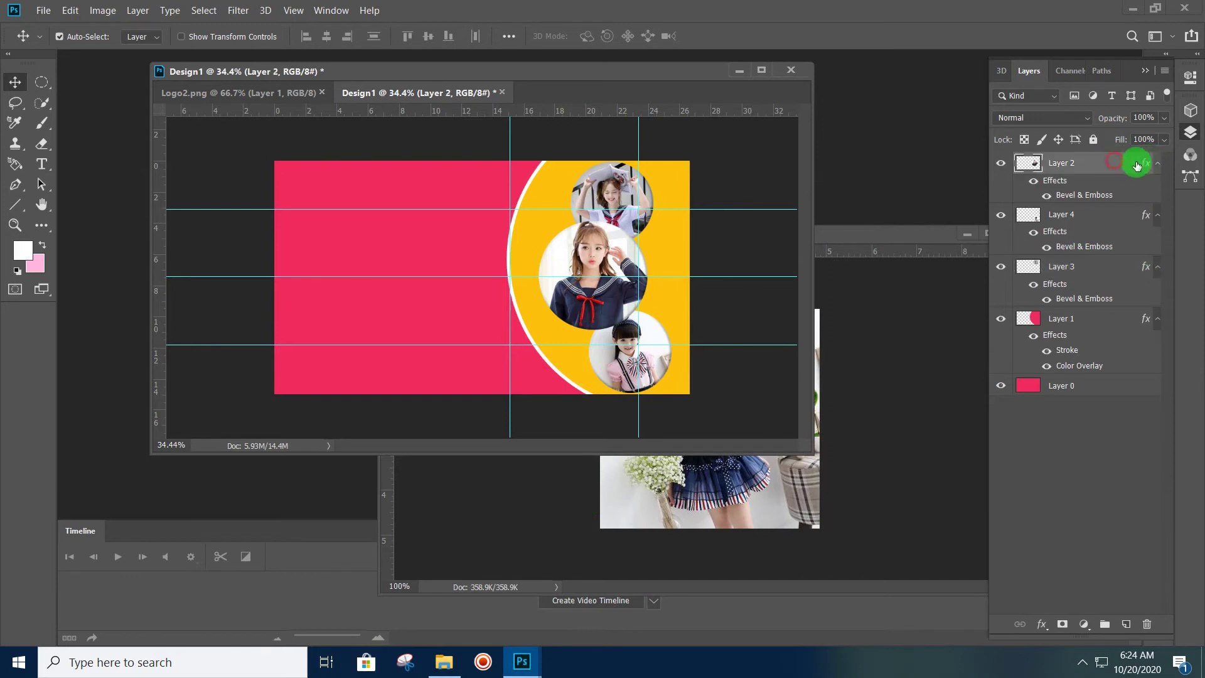
pyautogui.doubleClick(1145, 164)
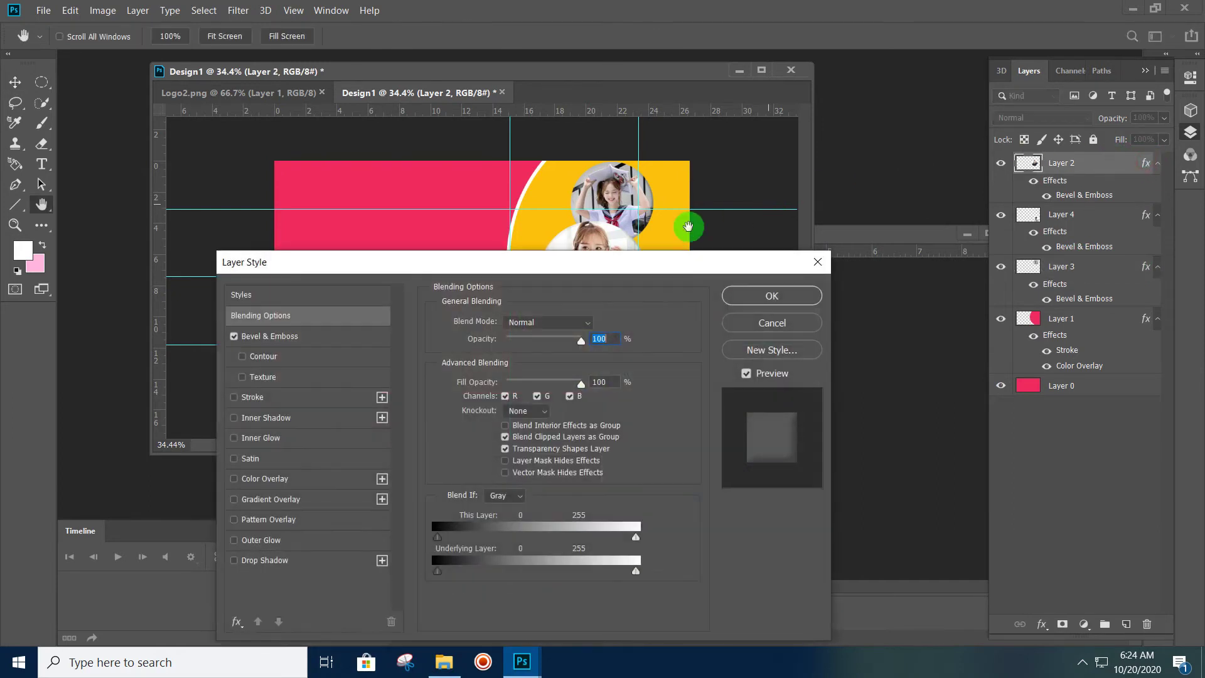
pyautogui.moveTo(613, 269); pyautogui.dragTo(613, 279)
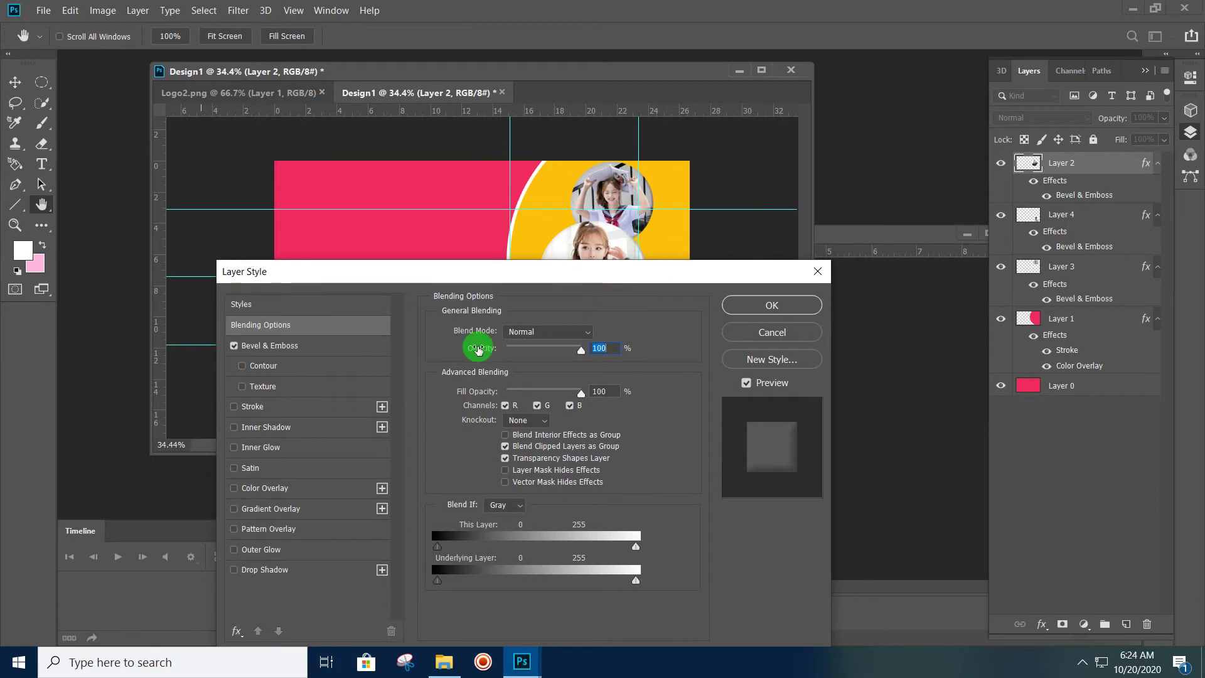
pyautogui.click(315, 350)
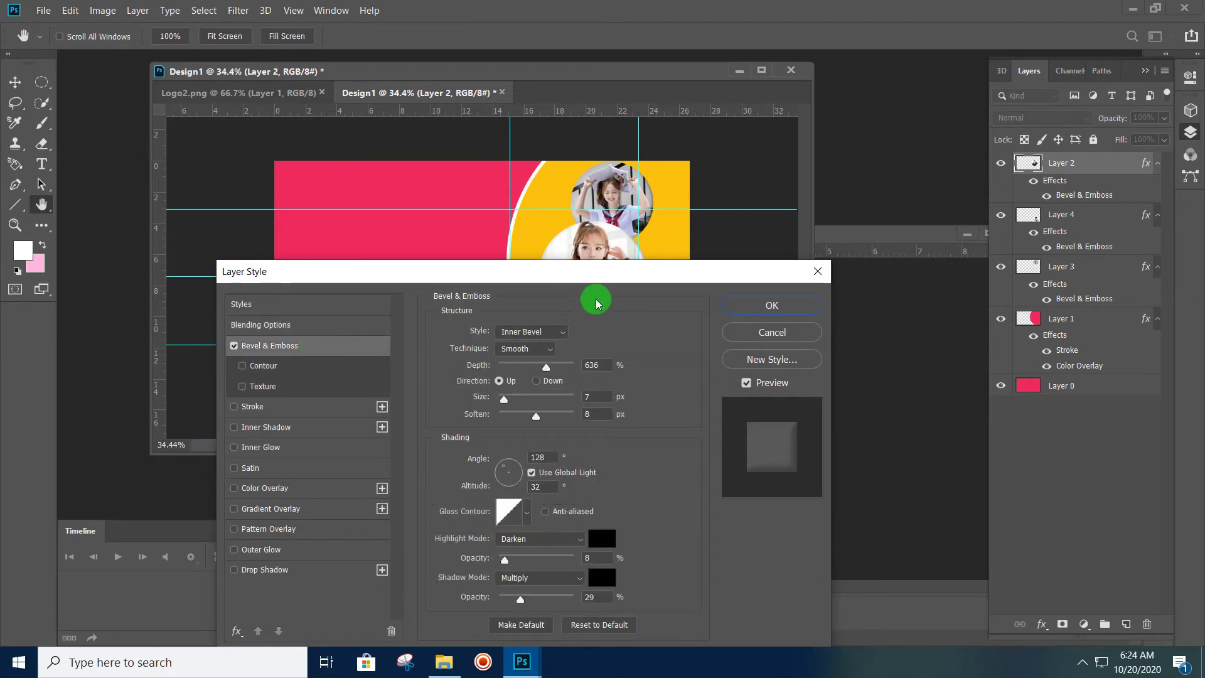
pyautogui.moveTo(597, 273)
pyautogui.mouseDown()
pyautogui.moveTo(557, 274)
pyautogui.moveTo(515, 319)
pyautogui.mouseUp()
pyautogui.moveTo(422, 513); pyautogui.dragTo(422, 520)
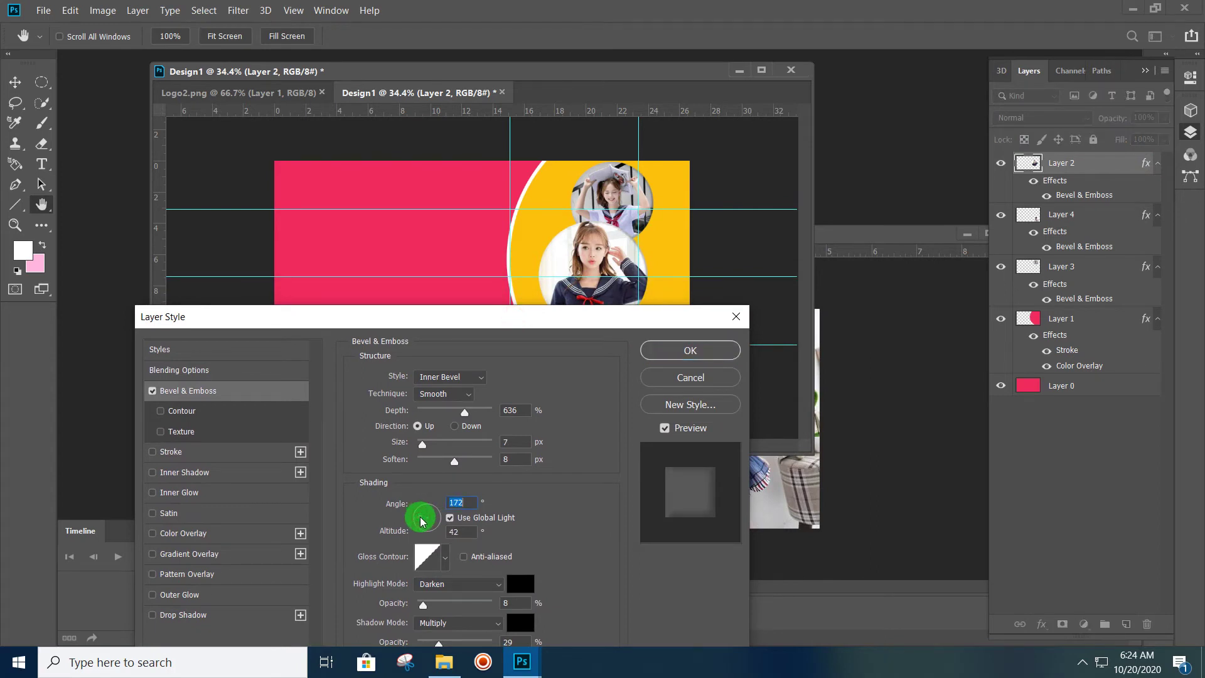
pyautogui.moveTo(421, 526); pyautogui.dragTo(427, 529)
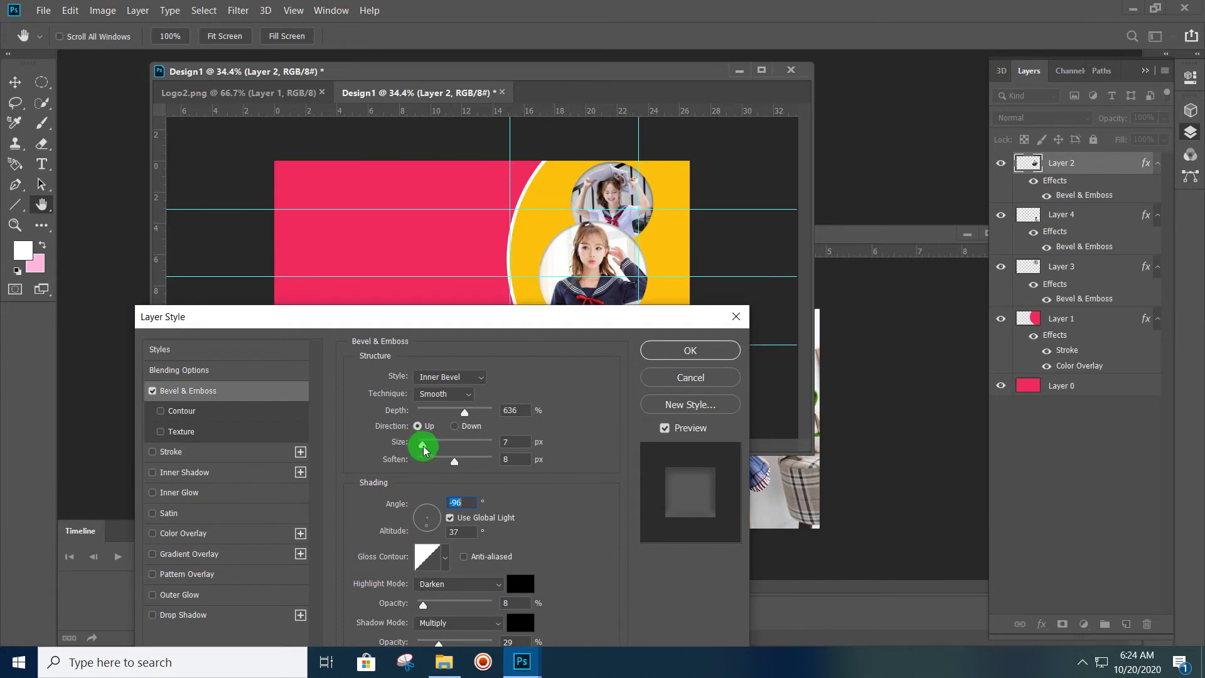
# Set bevel size to 10 px and highlight opacity to 21%, then apply
pyautogui.moveTo(424, 448); pyautogui.dragTo(425, 447)
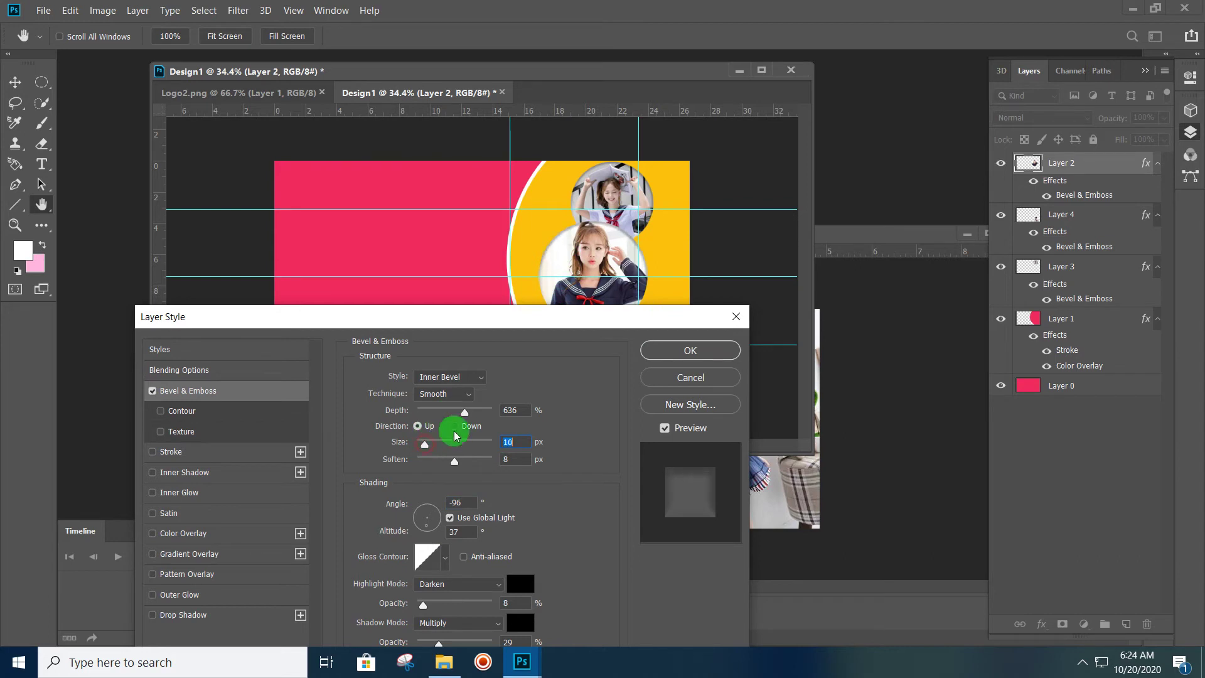
pyautogui.moveTo(489, 317); pyautogui.dragTo(432, 232)
pyautogui.moveTo(366, 519); pyautogui.dragTo(376, 519)
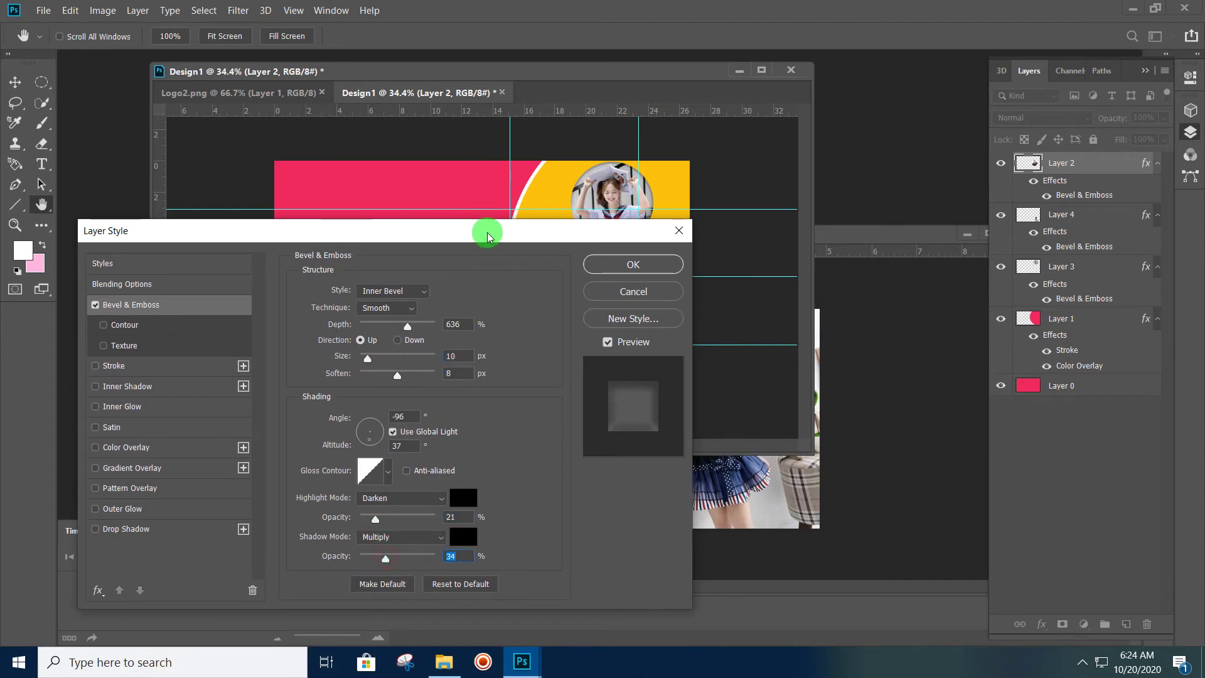
pyautogui.moveTo(487, 233); pyautogui.dragTo(512, 430)
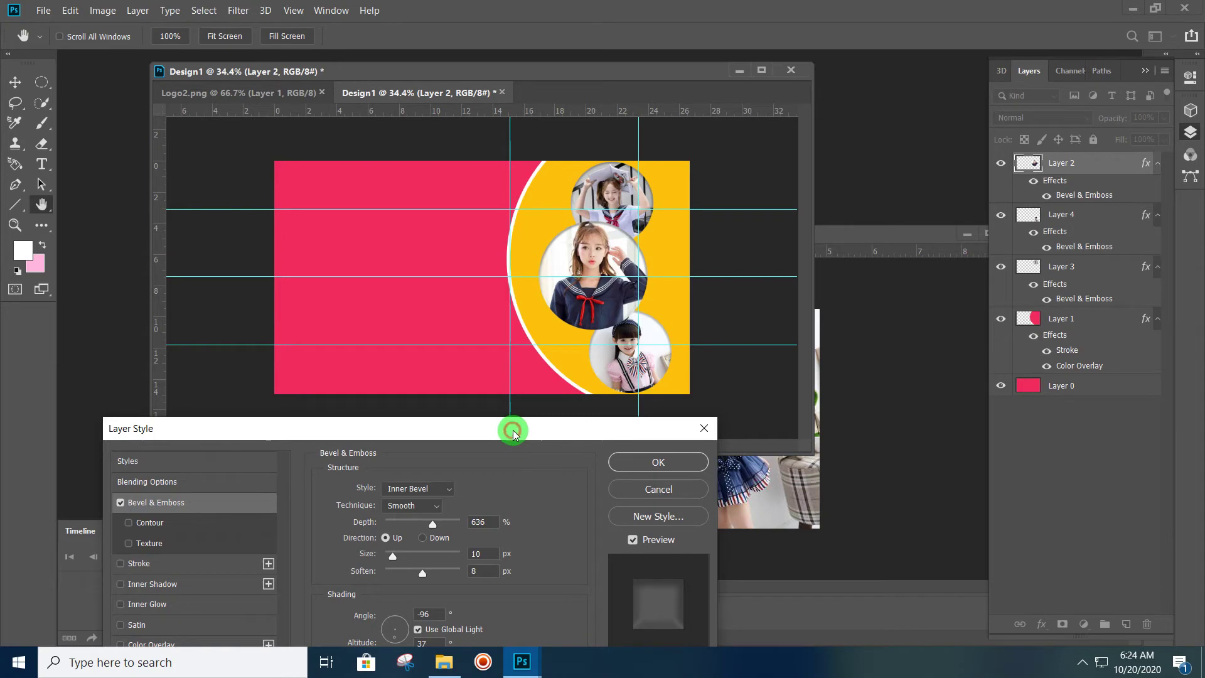
pyautogui.click(645, 464)
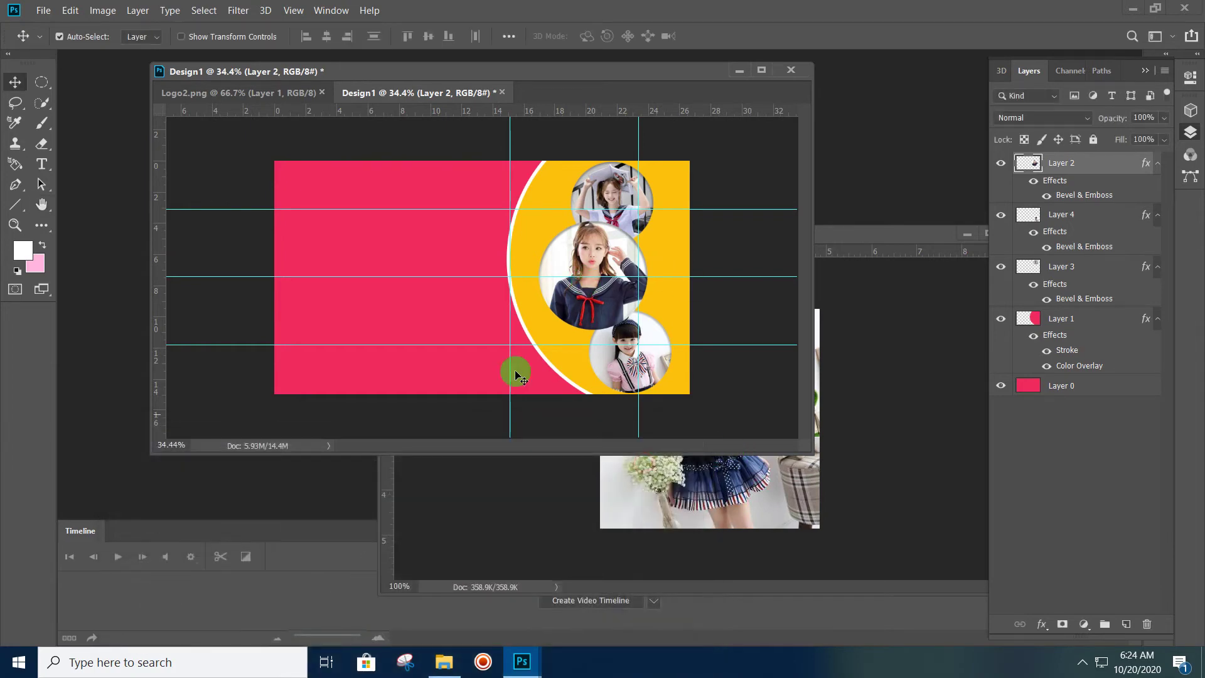
# Deselect all layers and bring up the Marquee tool's selection-shape flyout
pyautogui.scroll(1, 678, 270)
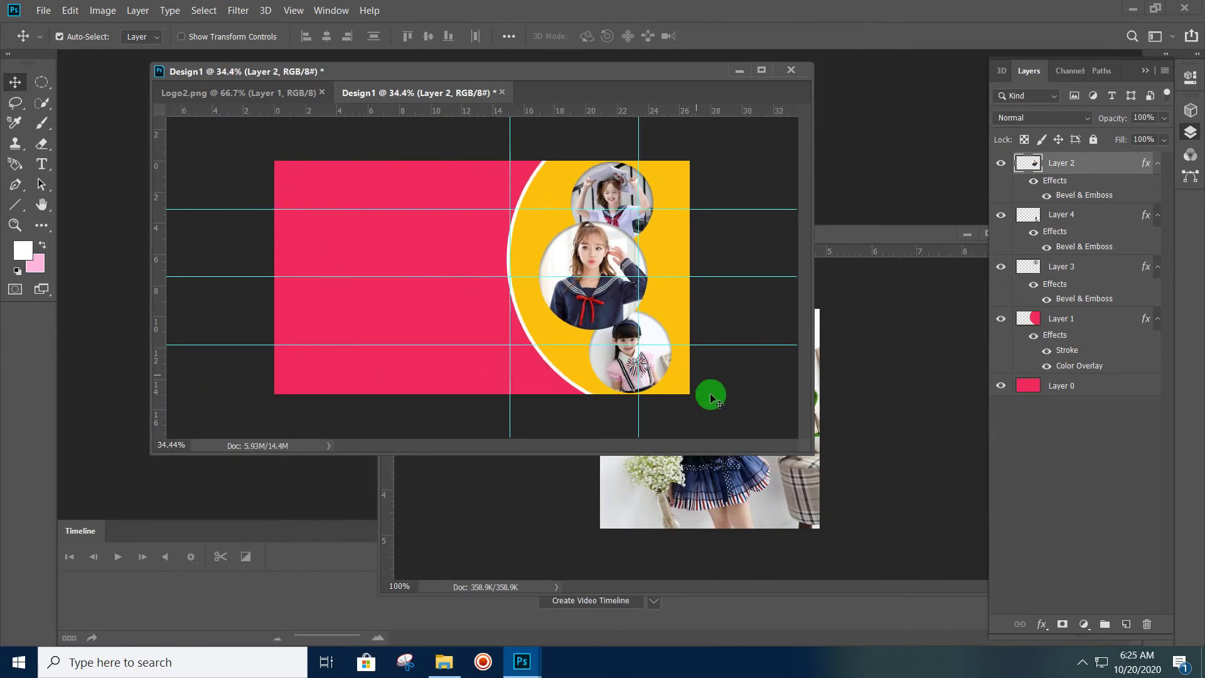
pyautogui.click(1033, 435)
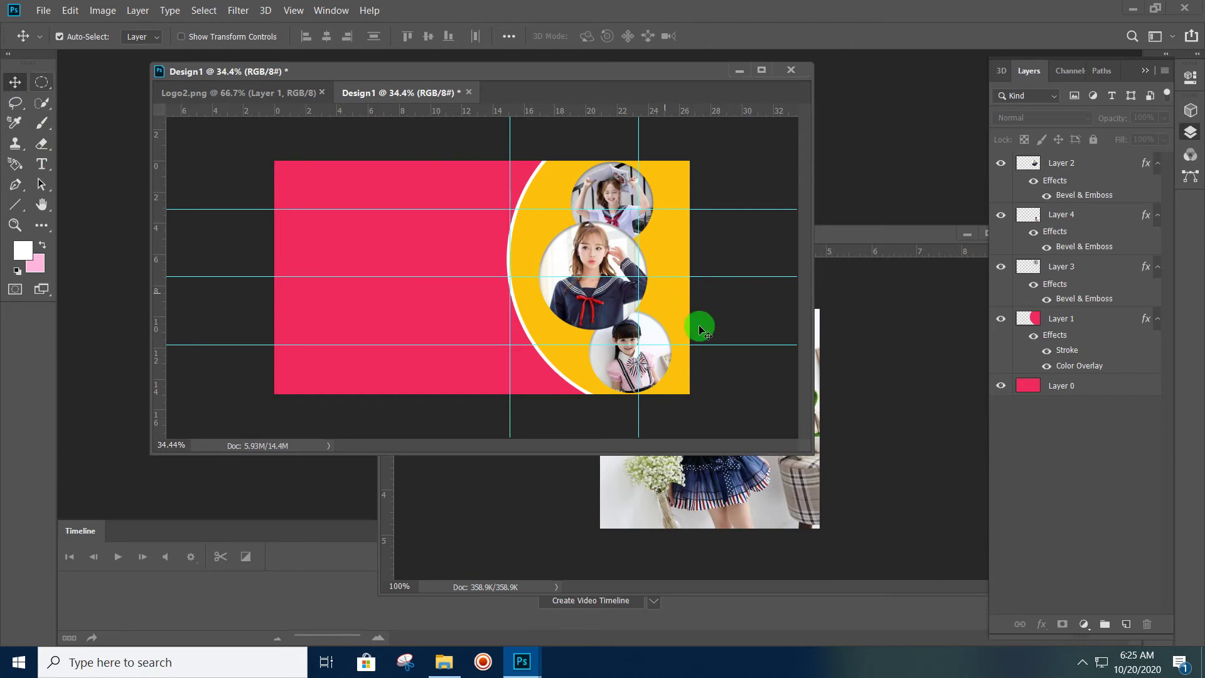
pyautogui.moveTo(41, 82); pyautogui.dragTo(93, 91)
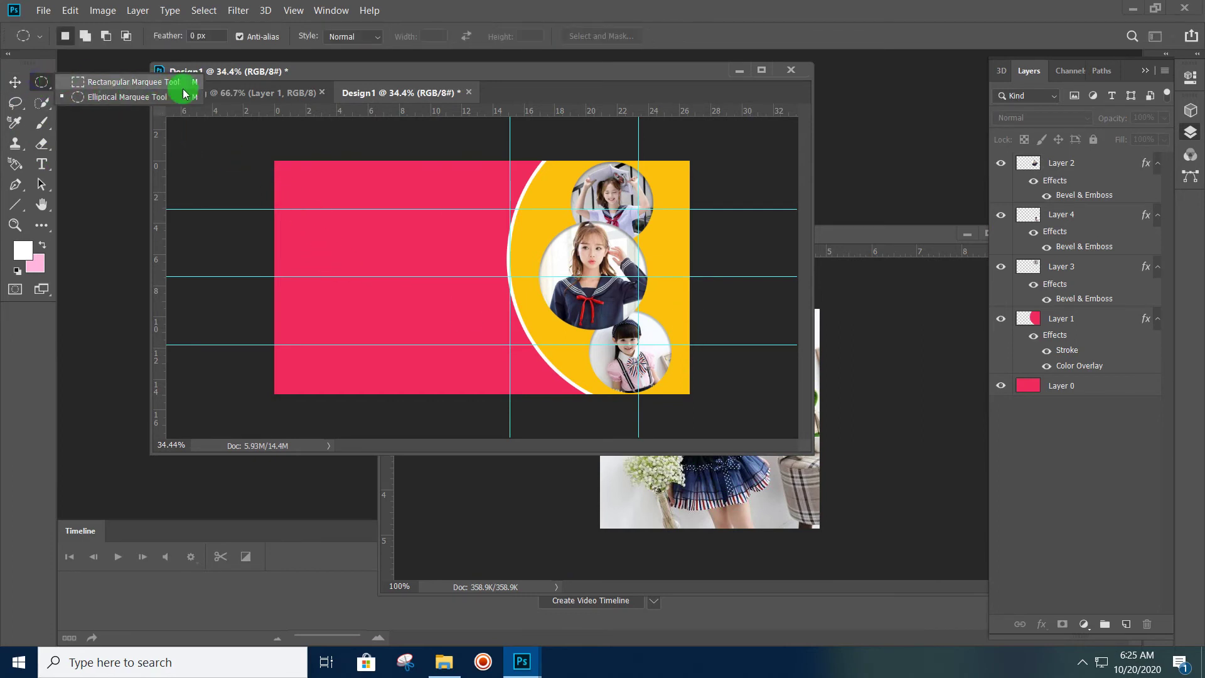
# On Layer 0, marquee the poster's top strip and widen it past both edges
pyautogui.click(133, 87)
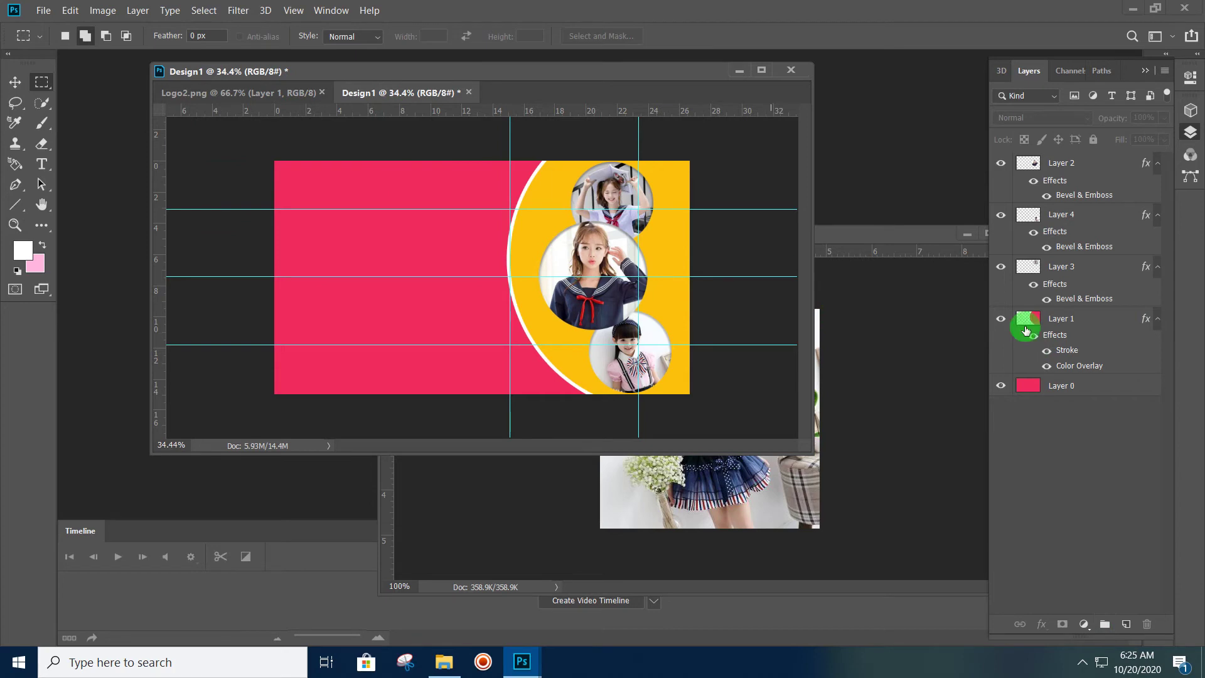
pyautogui.click(1091, 387)
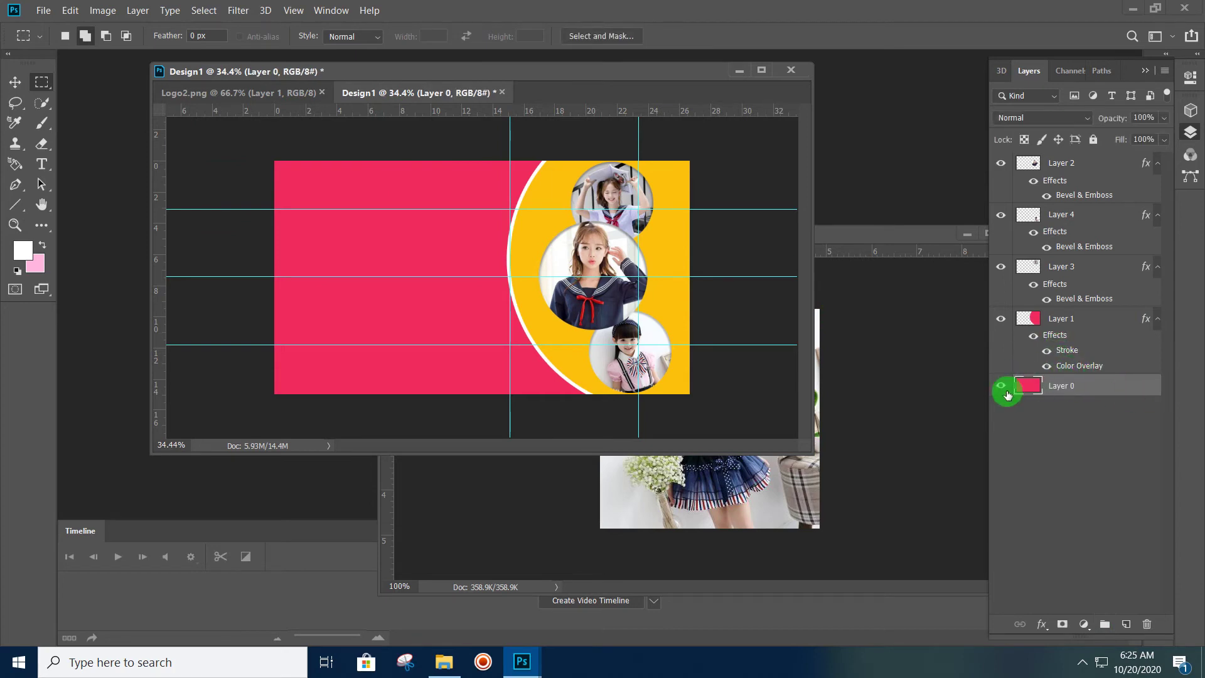
pyautogui.moveTo(274, 161)
pyautogui.mouseDown()
pyautogui.moveTo(448, 213)
pyautogui.moveTo(735, 214)
pyautogui.mouseUp()
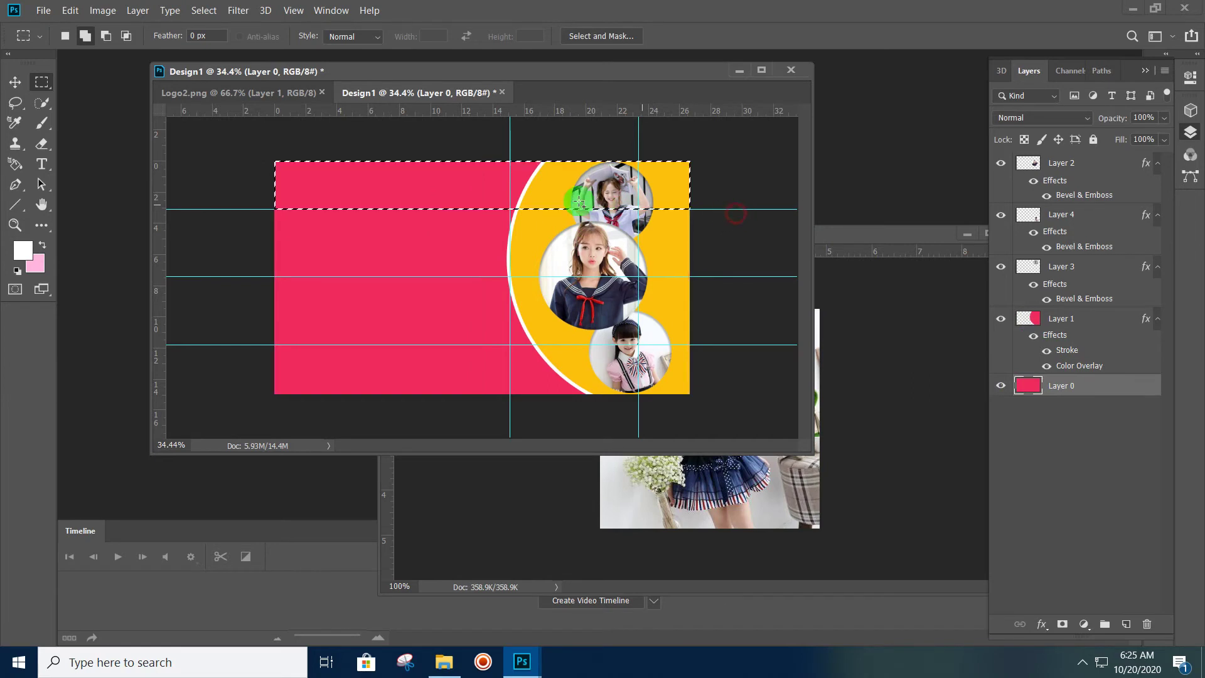
pyautogui.rightClick(448, 183)
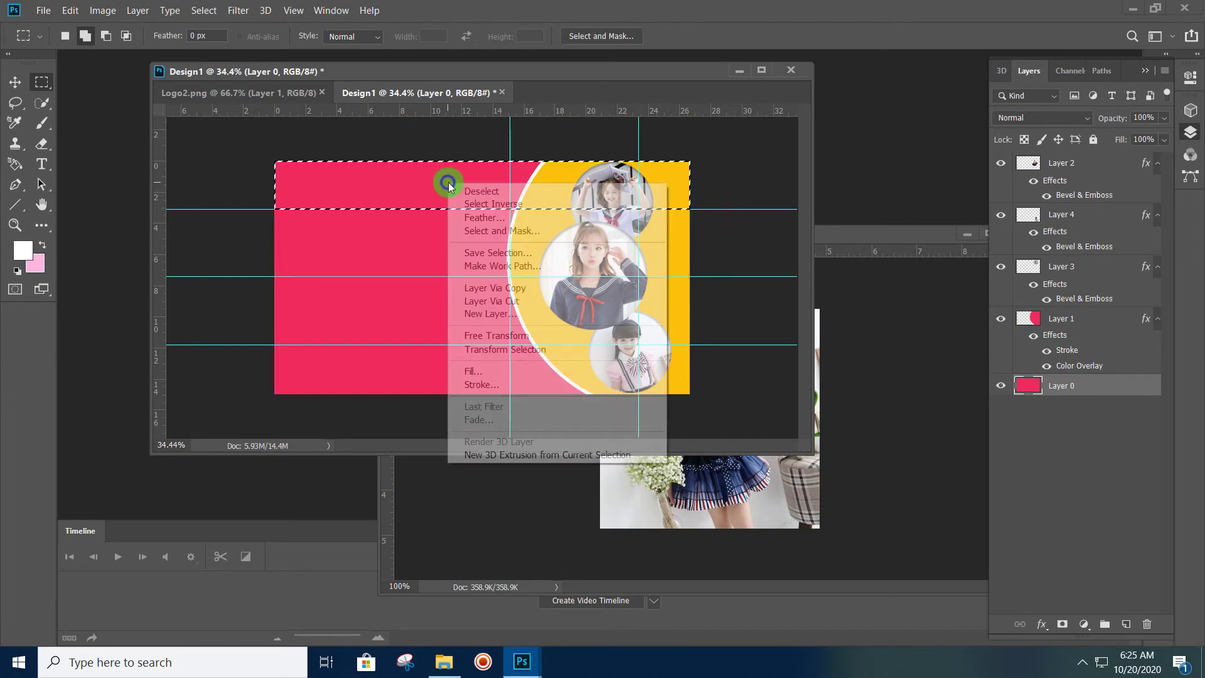
pyautogui.click(560, 350)
pyautogui.moveTo(272, 183); pyautogui.dragTo(261, 184)
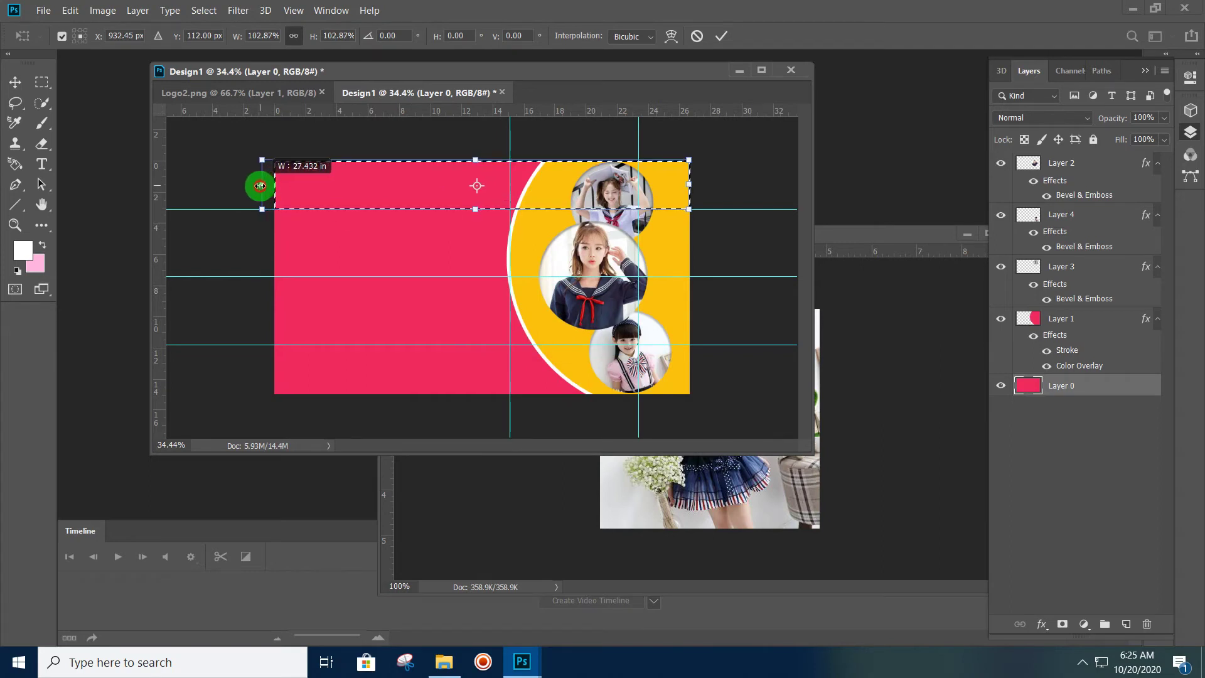
pyautogui.moveTo(694, 186); pyautogui.dragTo(701, 185)
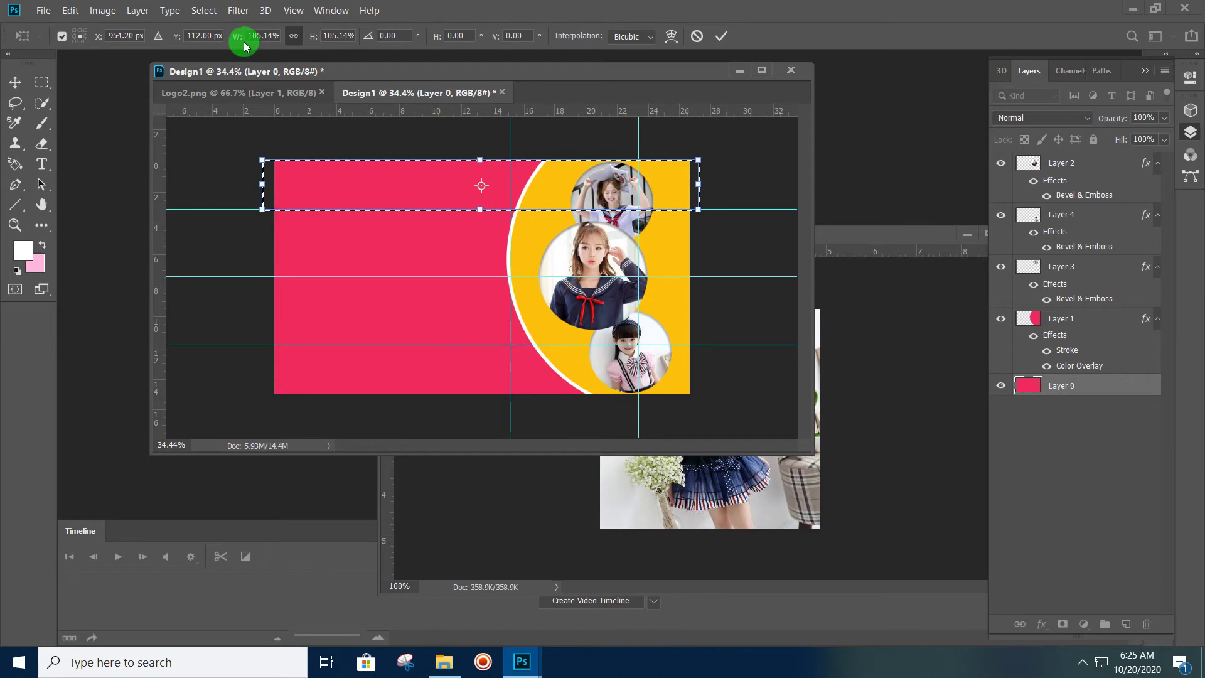
pyautogui.press('Return')
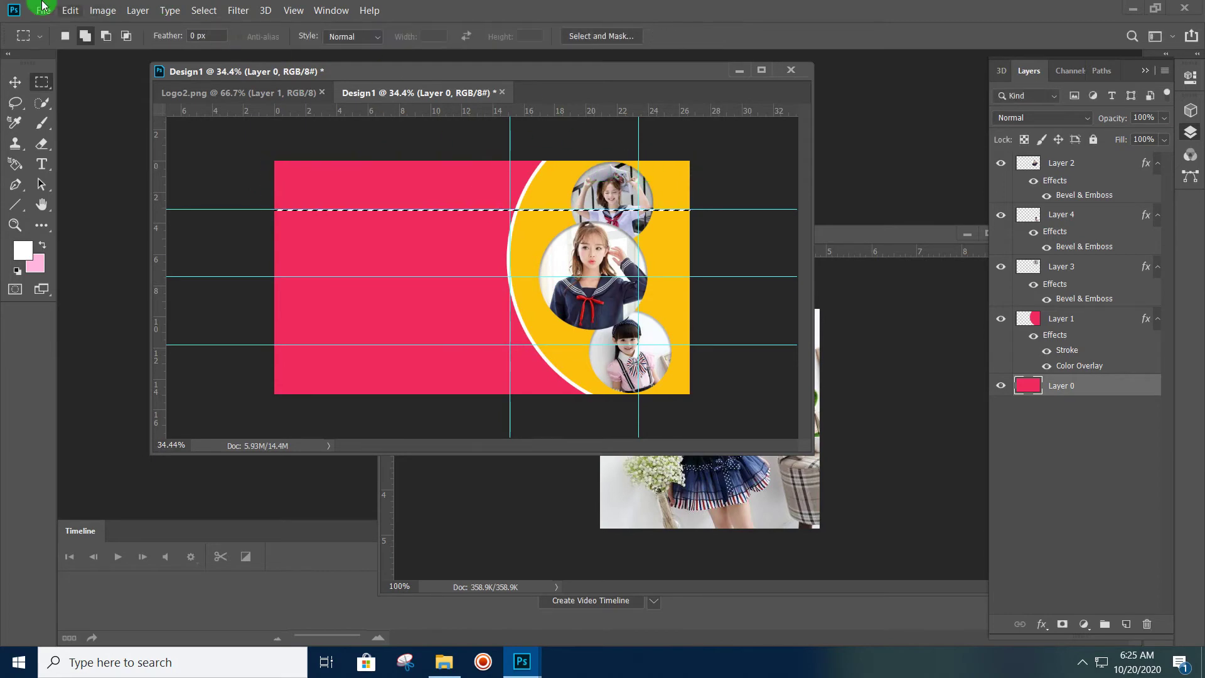
# Copy the strip to new Layer 5 via Layer Via Copy and add a white Color Overlay
pyautogui.click(138, 10)
pyautogui.moveTo(145, 26)
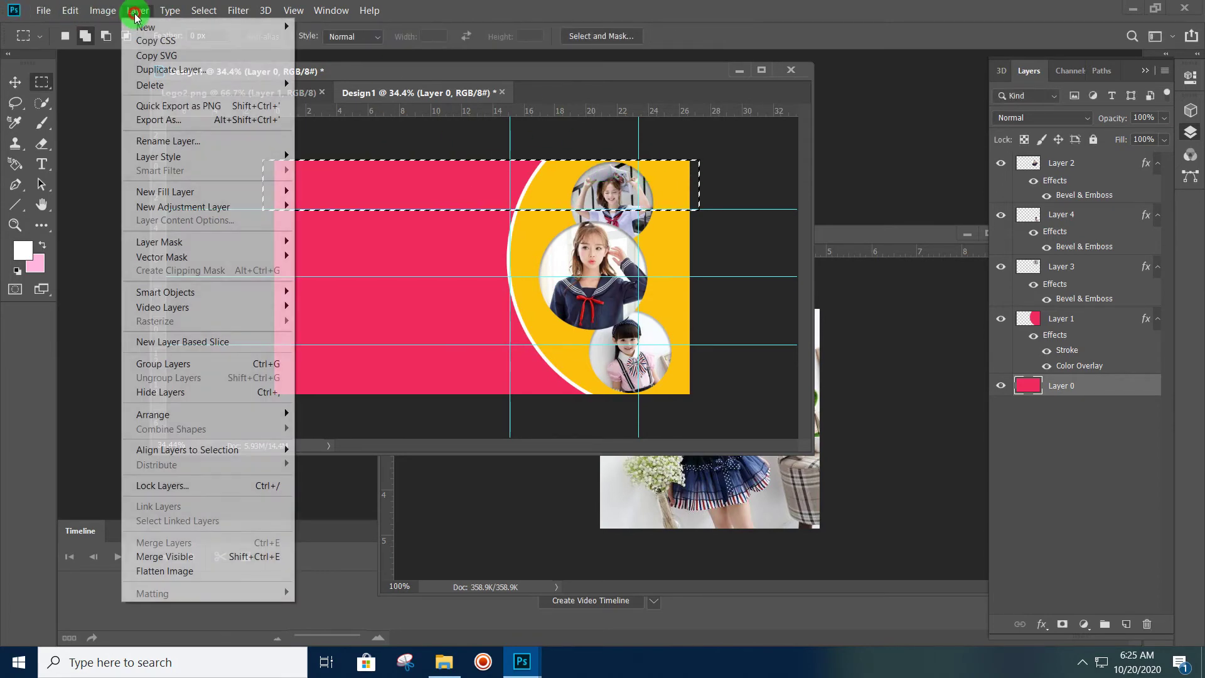
pyautogui.click(366, 163)
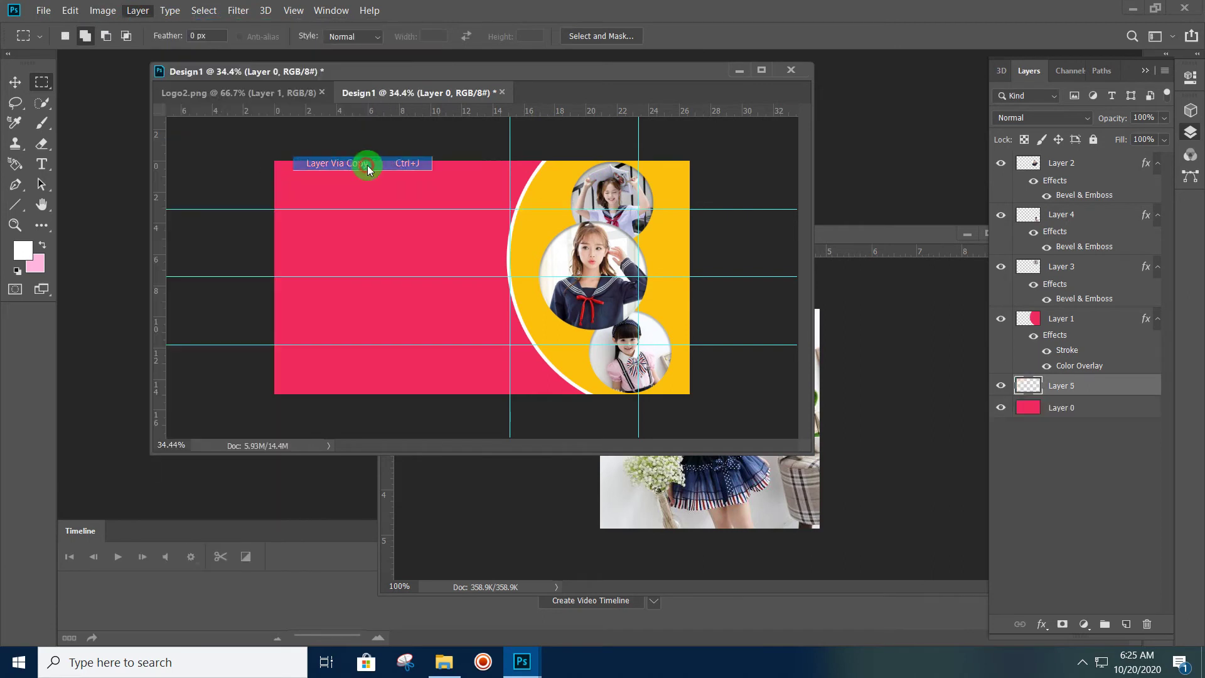
pyautogui.doubleClick(1140, 383)
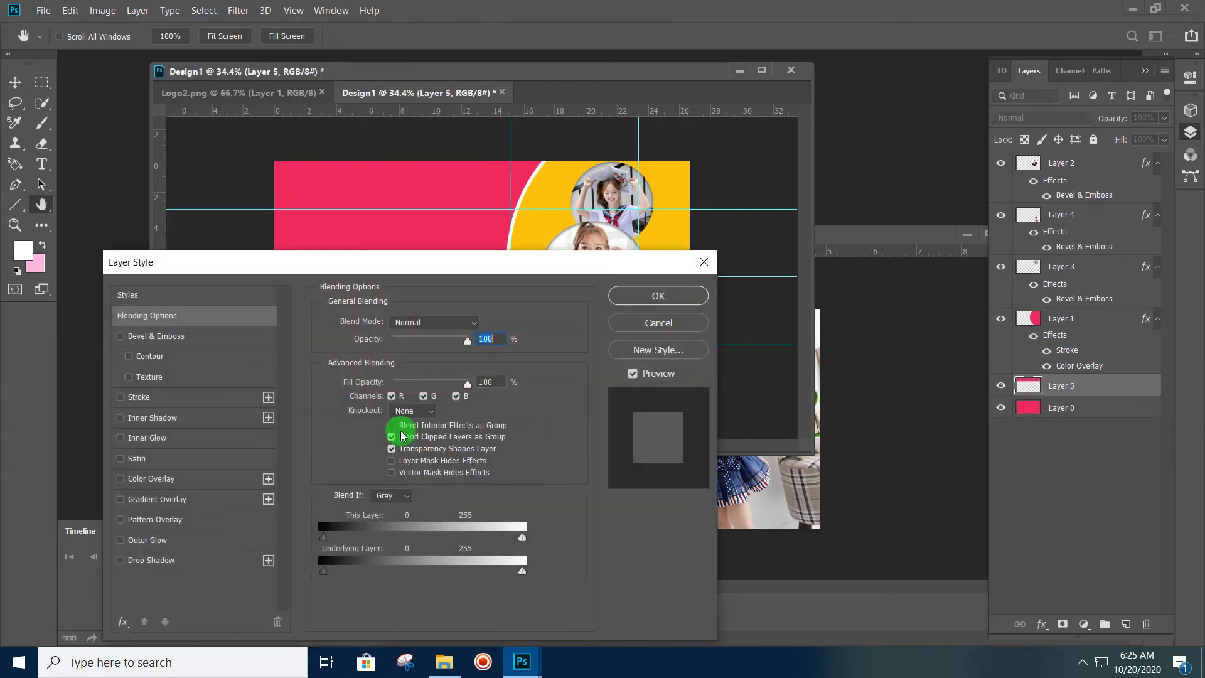
pyautogui.click(155, 480)
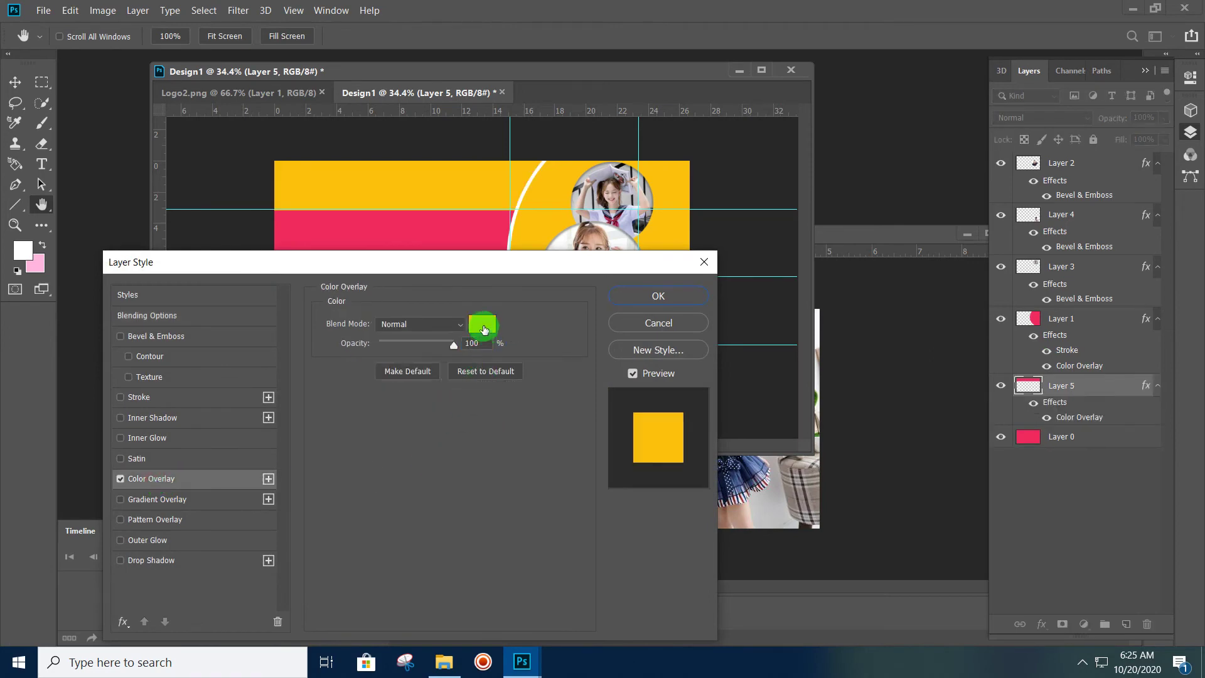
pyautogui.click(483, 329)
pyautogui.click(695, 116)
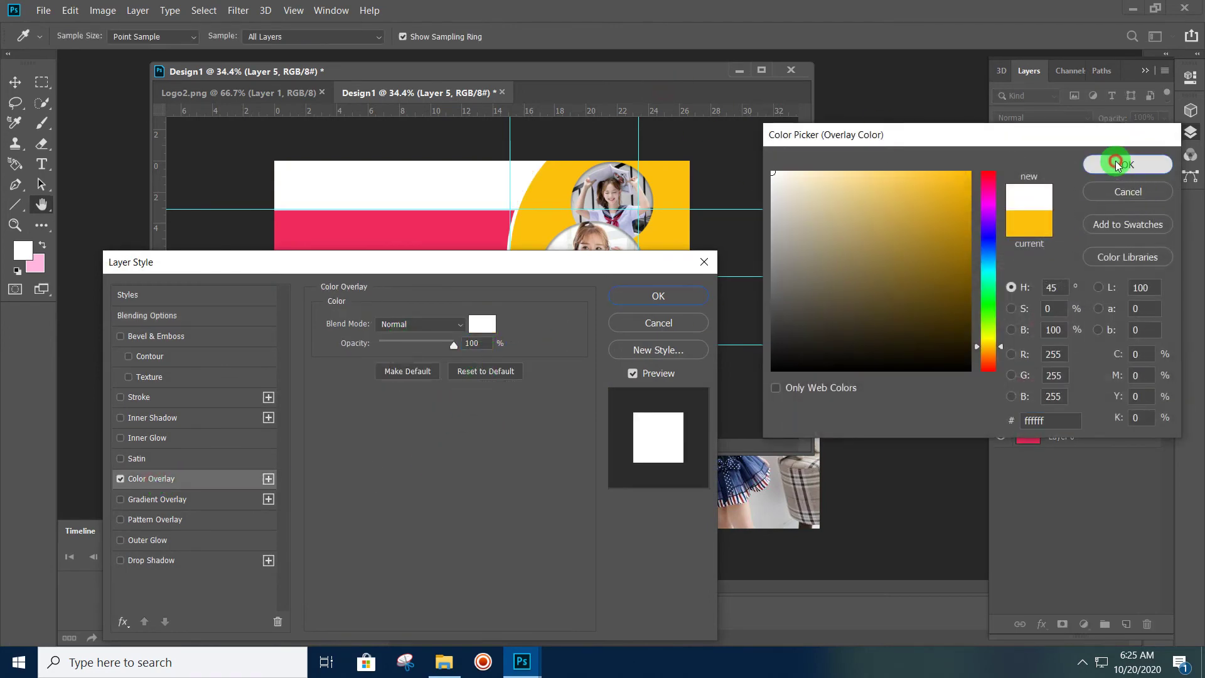
pyautogui.click(1117, 164)
pyautogui.click(665, 298)
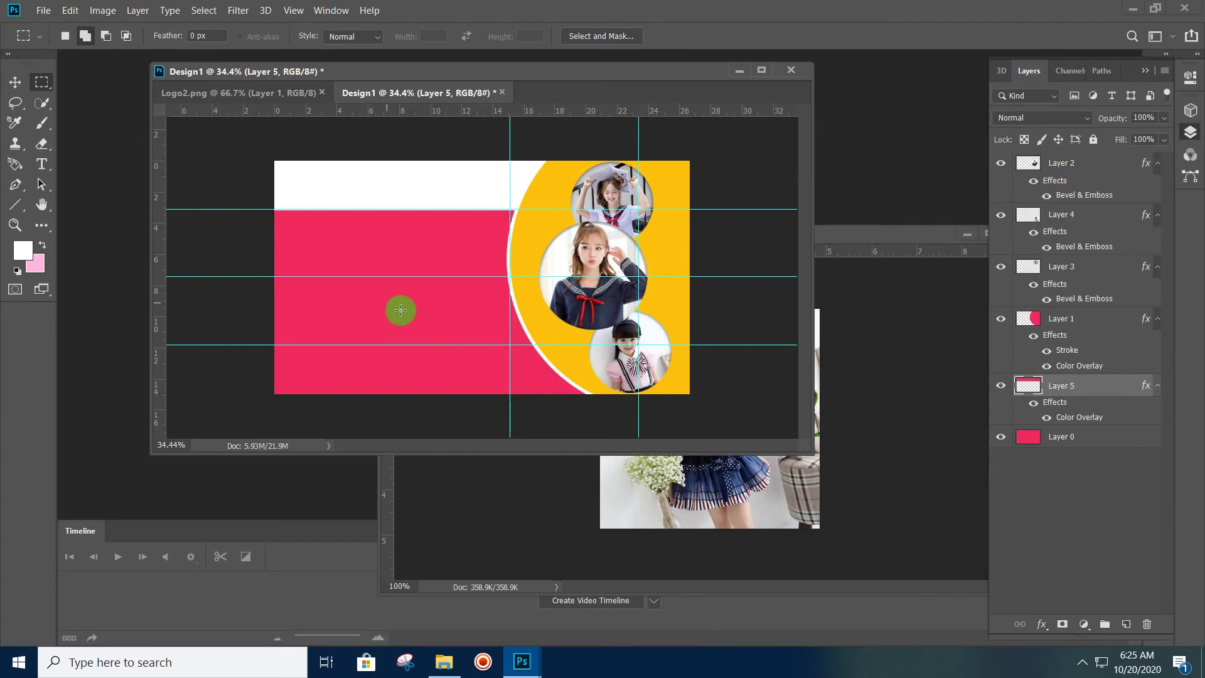
# Marquee the poster's bottom band and widen the selection past both edges
pyautogui.moveTo(194, 333)
pyautogui.mouseDown()
pyautogui.moveTo(775, 489)
pyautogui.moveTo(849, 492)
pyautogui.mouseUp()
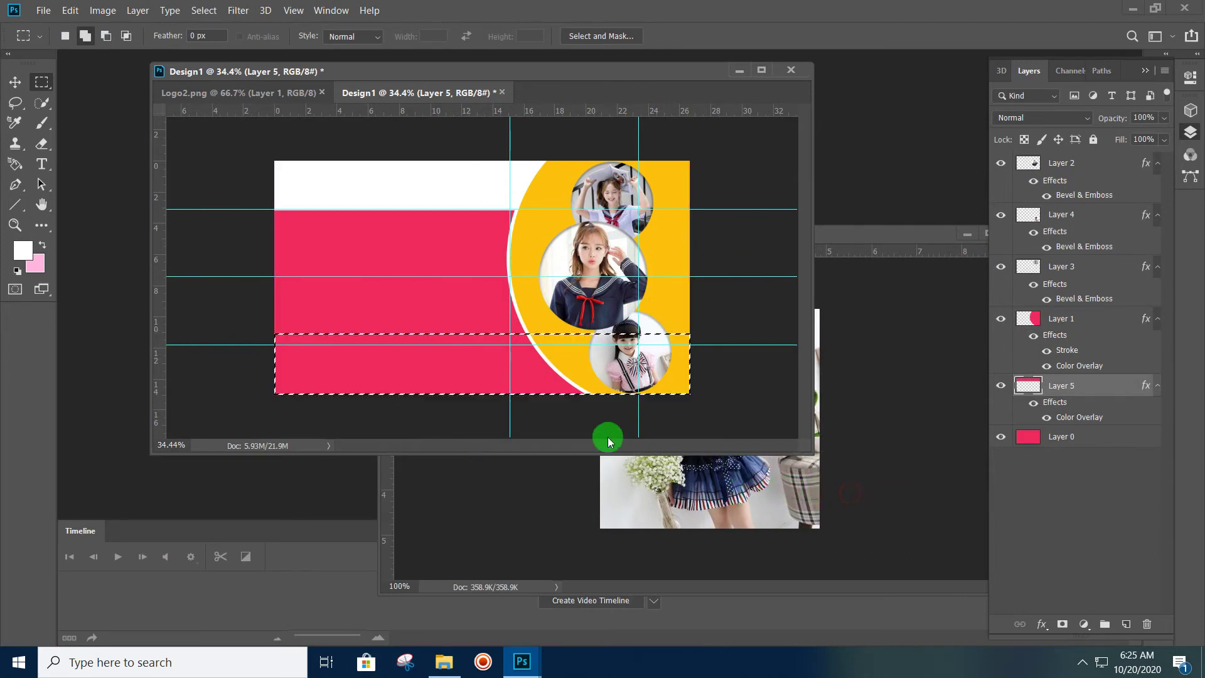
pyautogui.rightClick(475, 363)
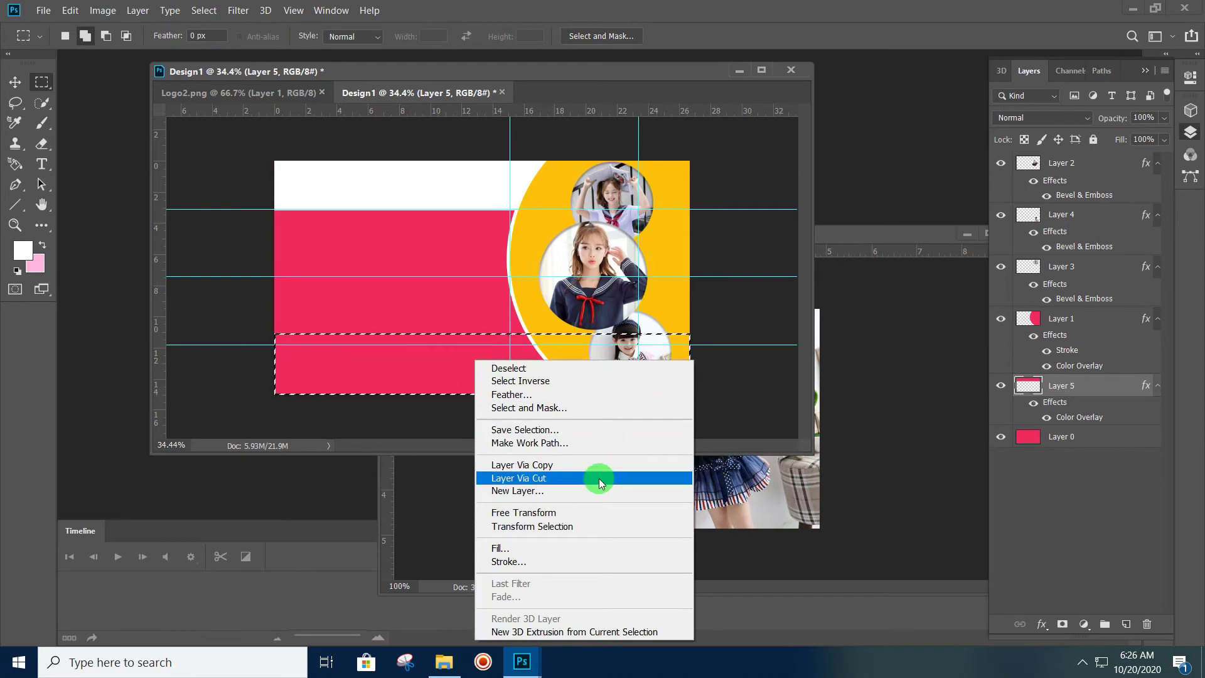
pyautogui.click(554, 529)
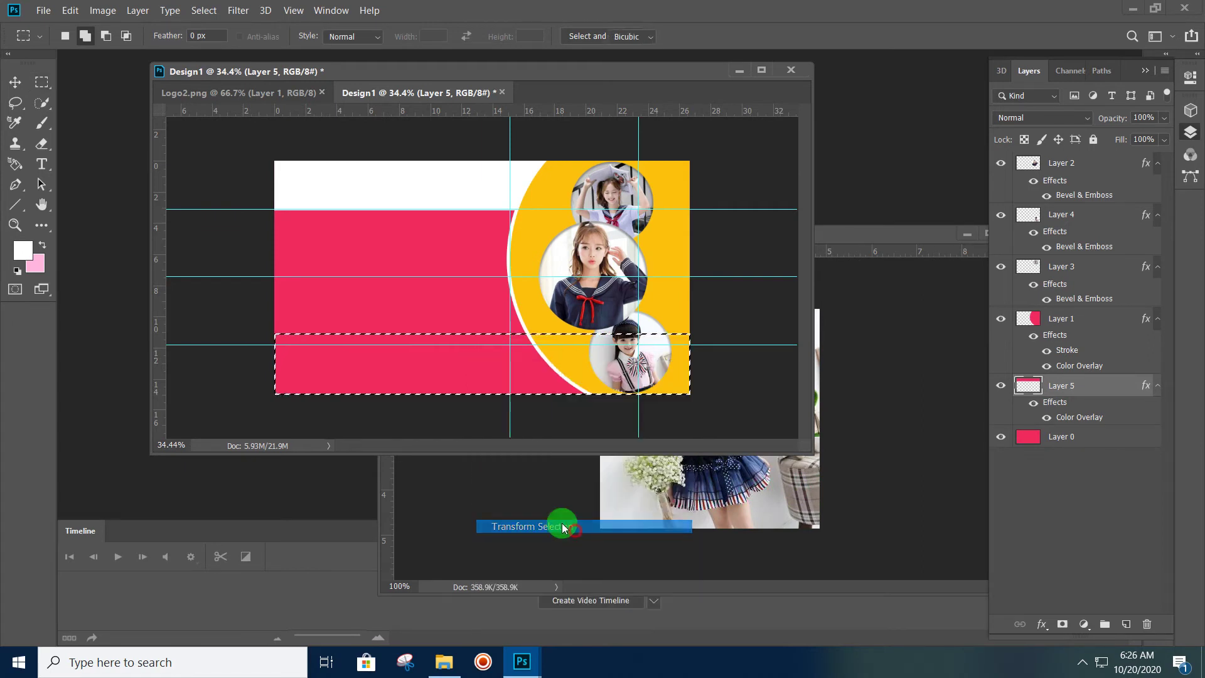
pyautogui.moveTo(481, 334); pyautogui.dragTo(480, 344)
pyautogui.click(321, 354)
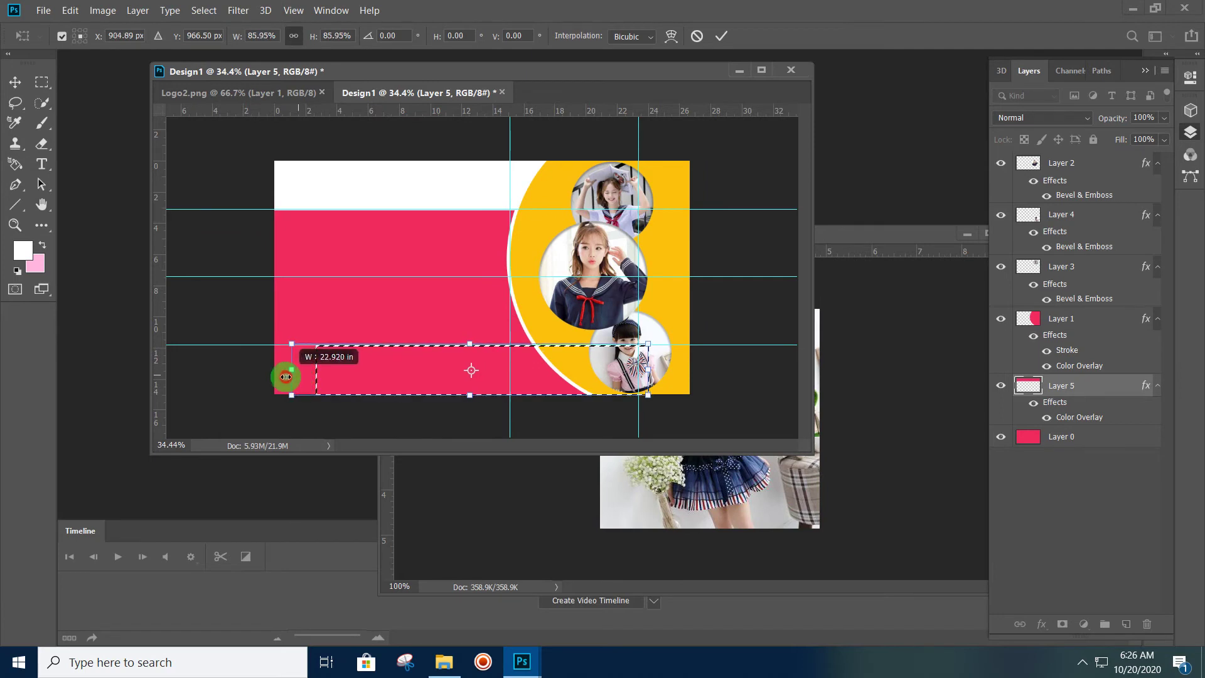
pyautogui.moveTo(313, 371); pyautogui.dragTo(260, 370)
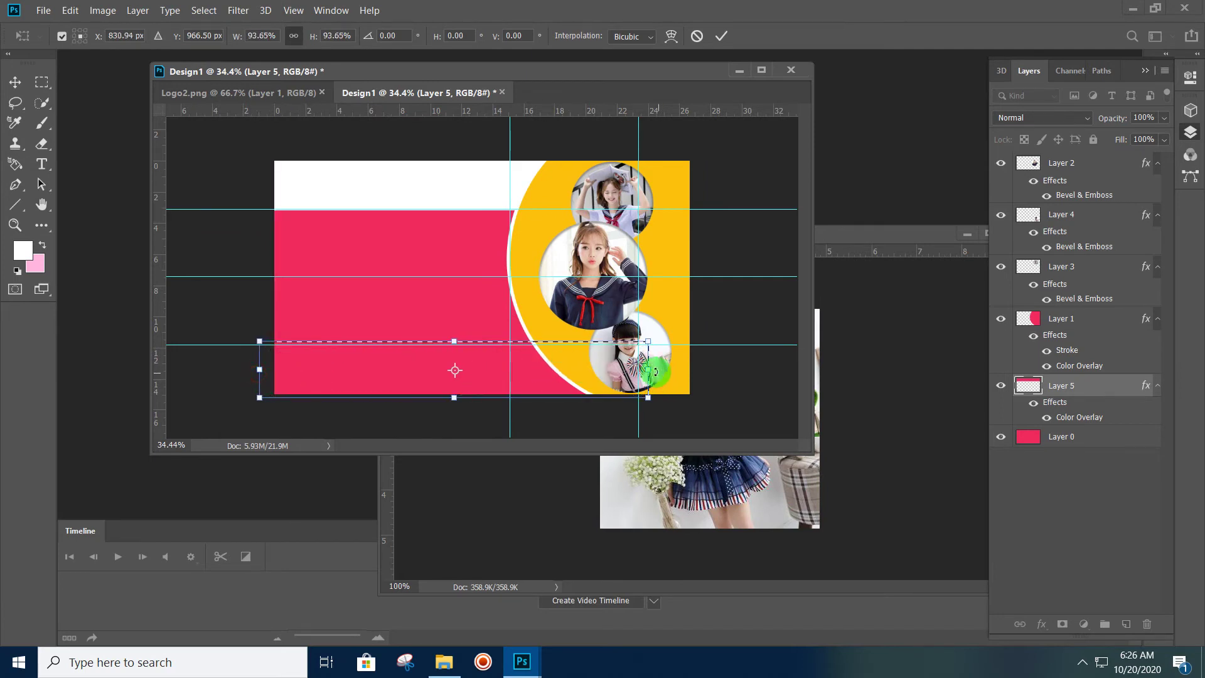
pyautogui.moveTo(649, 368); pyautogui.dragTo(708, 370)
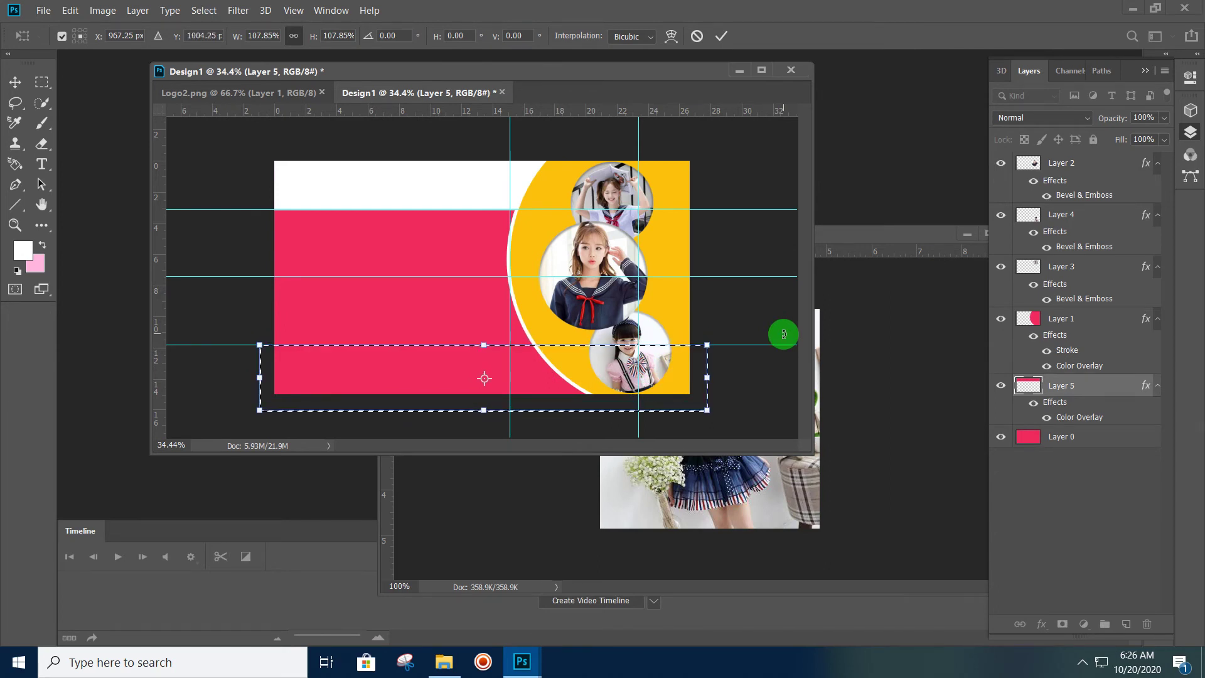
pyautogui.press('Return')
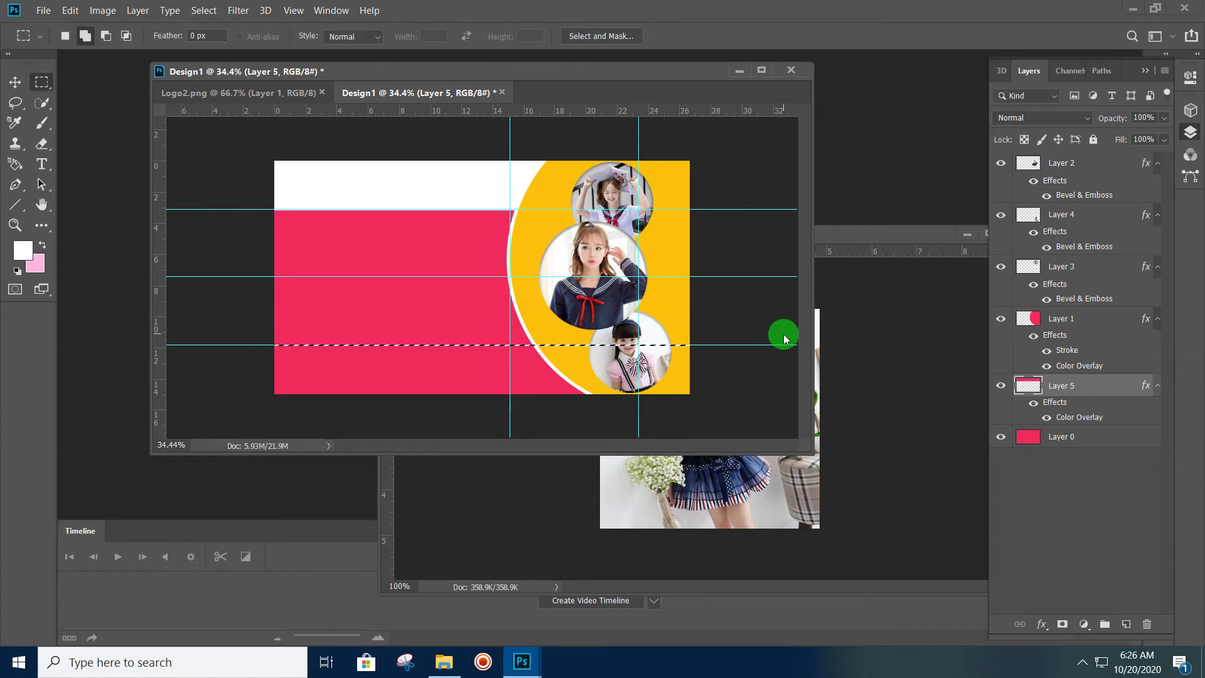
# Cut the bottom band from Layer 0 onto new Layer 6 via Layer Via Cut
pyautogui.click(1099, 442)
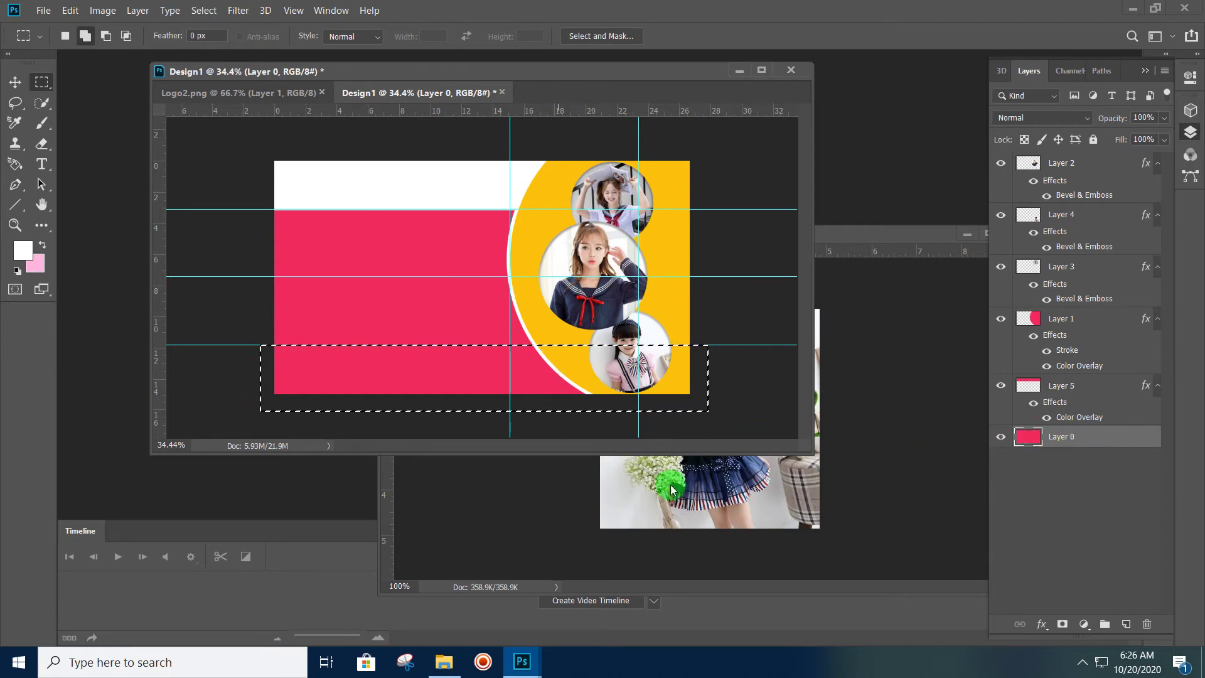
pyautogui.click(132, 17)
pyautogui.moveTo(146, 26)
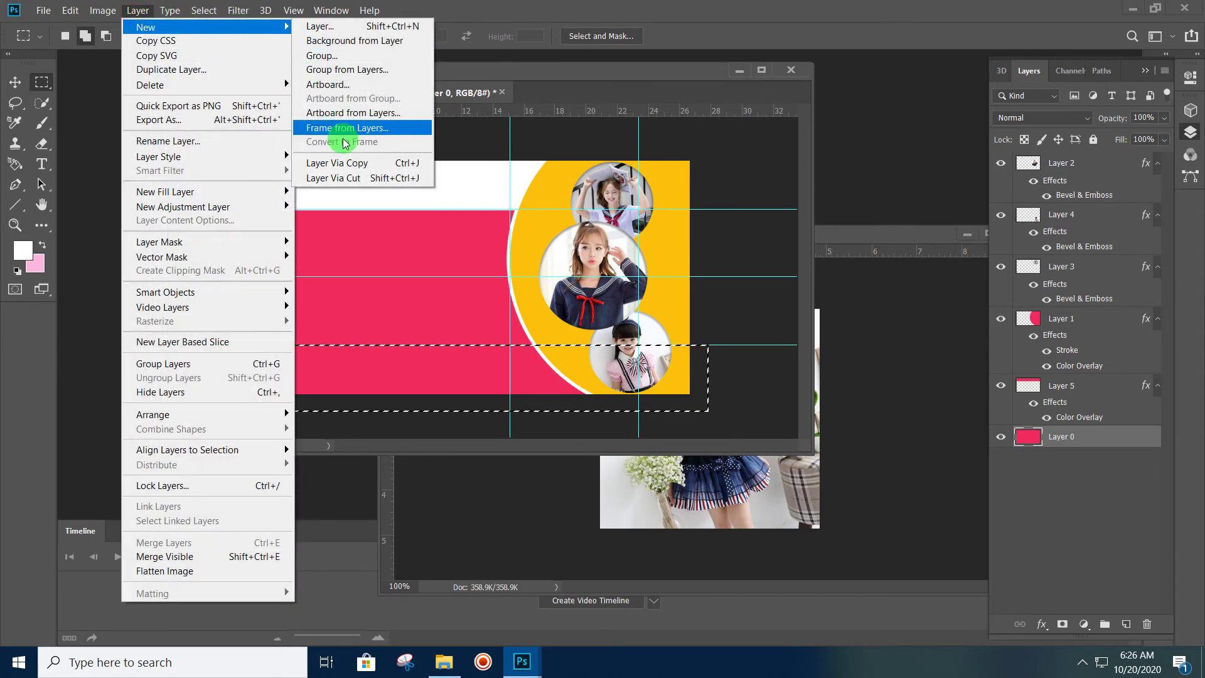
pyautogui.click(352, 163)
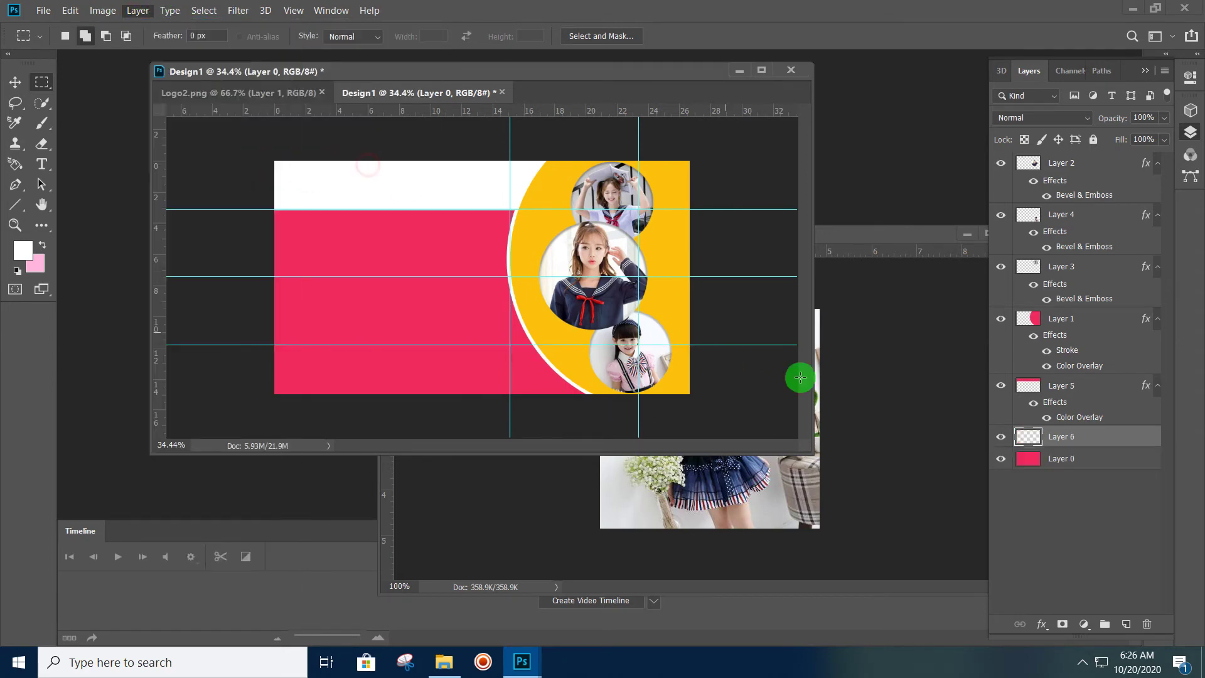
pyautogui.doubleClick(1134, 438)
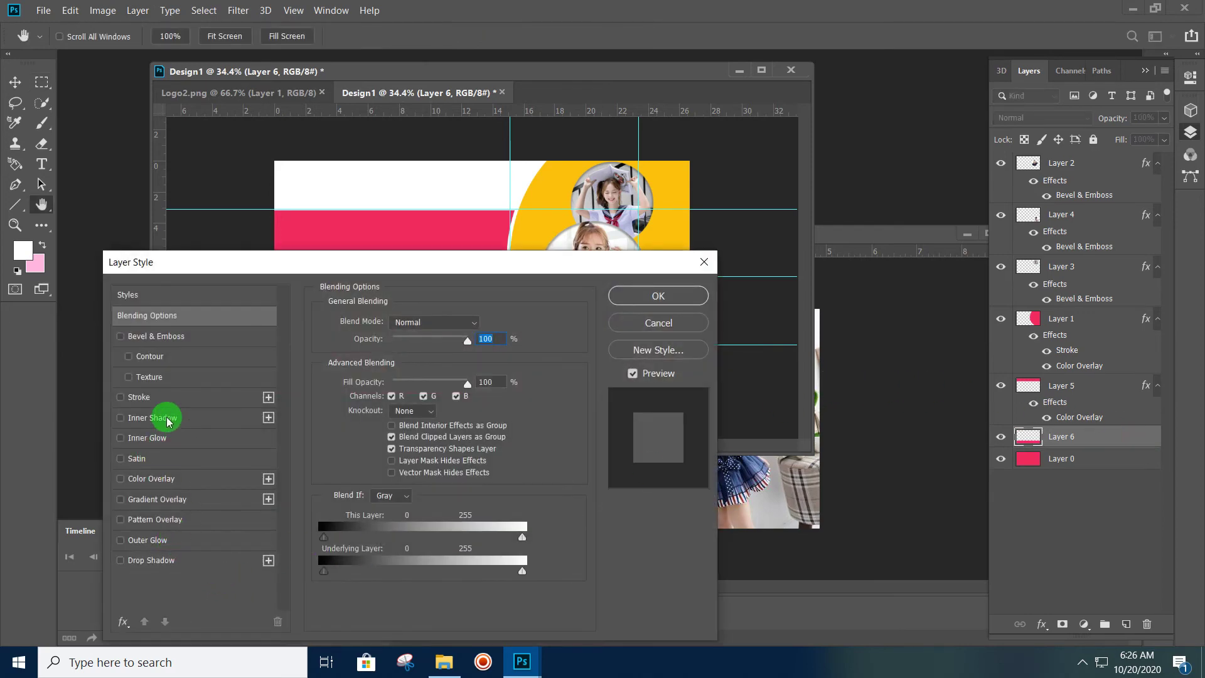
# Add a black Color Overlay to Layer 6's bottom strip
pyautogui.click(149, 480)
pyautogui.click(480, 325)
pyautogui.moveTo(868, 349); pyautogui.dragTo(732, 396)
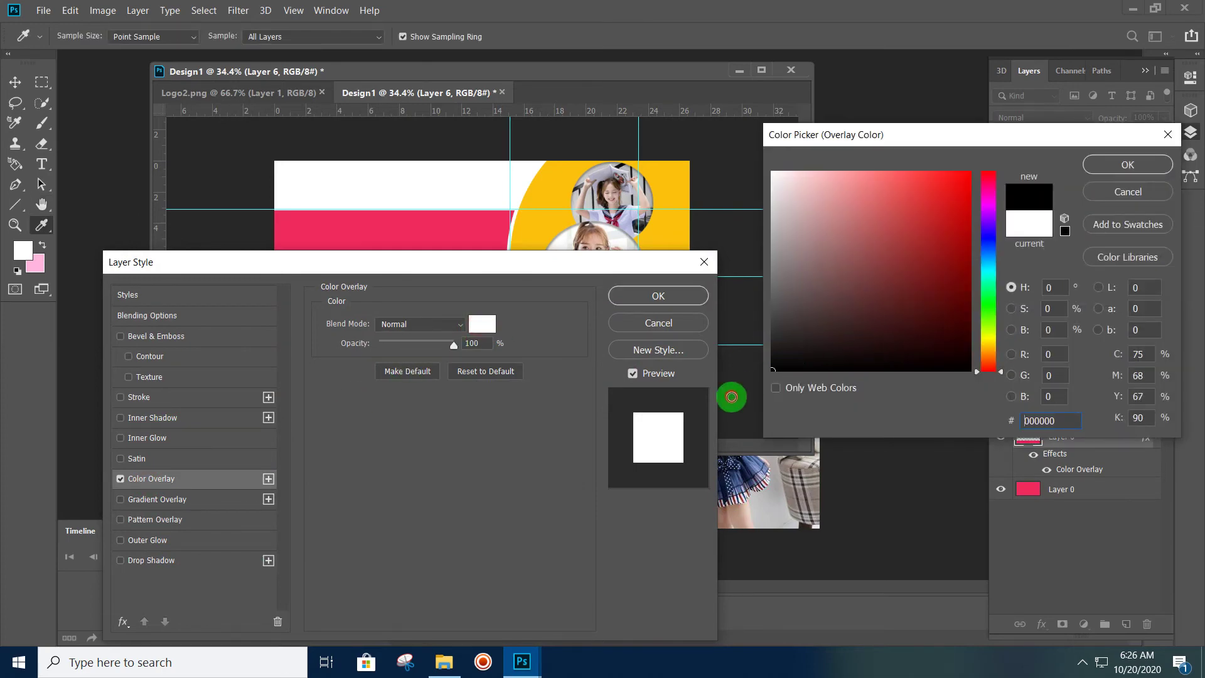
pyautogui.click(1123, 164)
pyautogui.moveTo(659, 263)
pyautogui.mouseDown()
pyautogui.moveTo(759, 571)
pyautogui.moveTo(816, 402)
pyautogui.mouseUp()
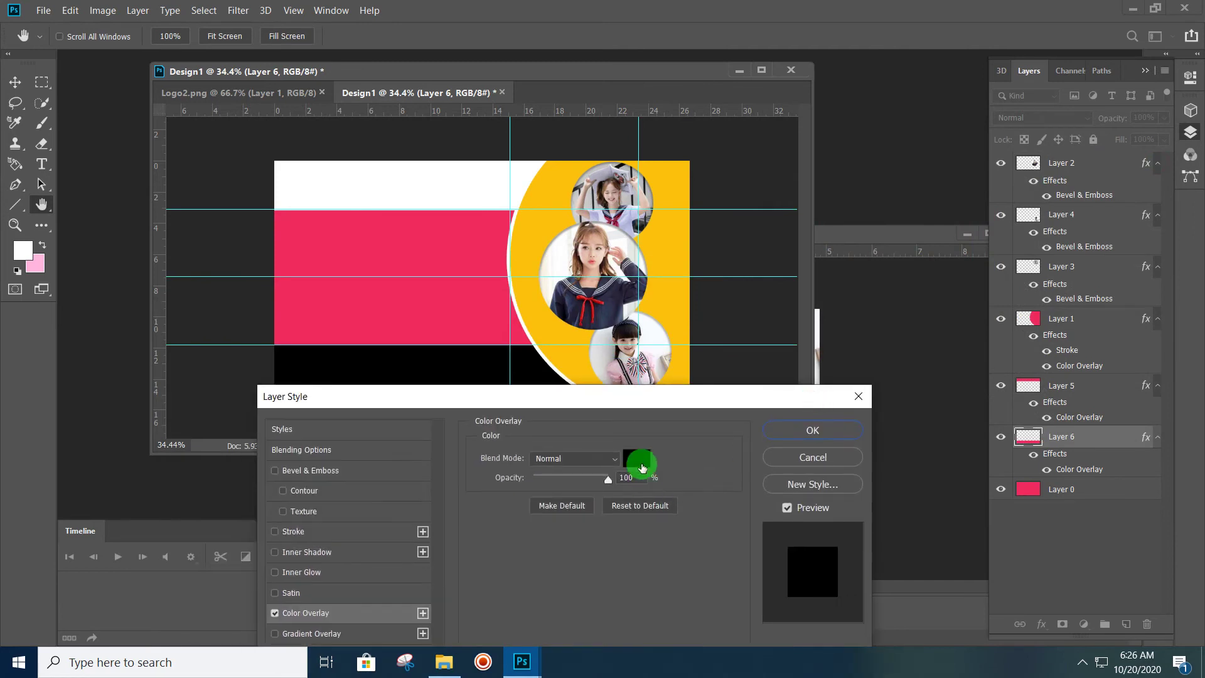
# Change the overlay colour to dark navy #122032 and apply it
pyautogui.click(645, 472)
pyautogui.click(782, 340)
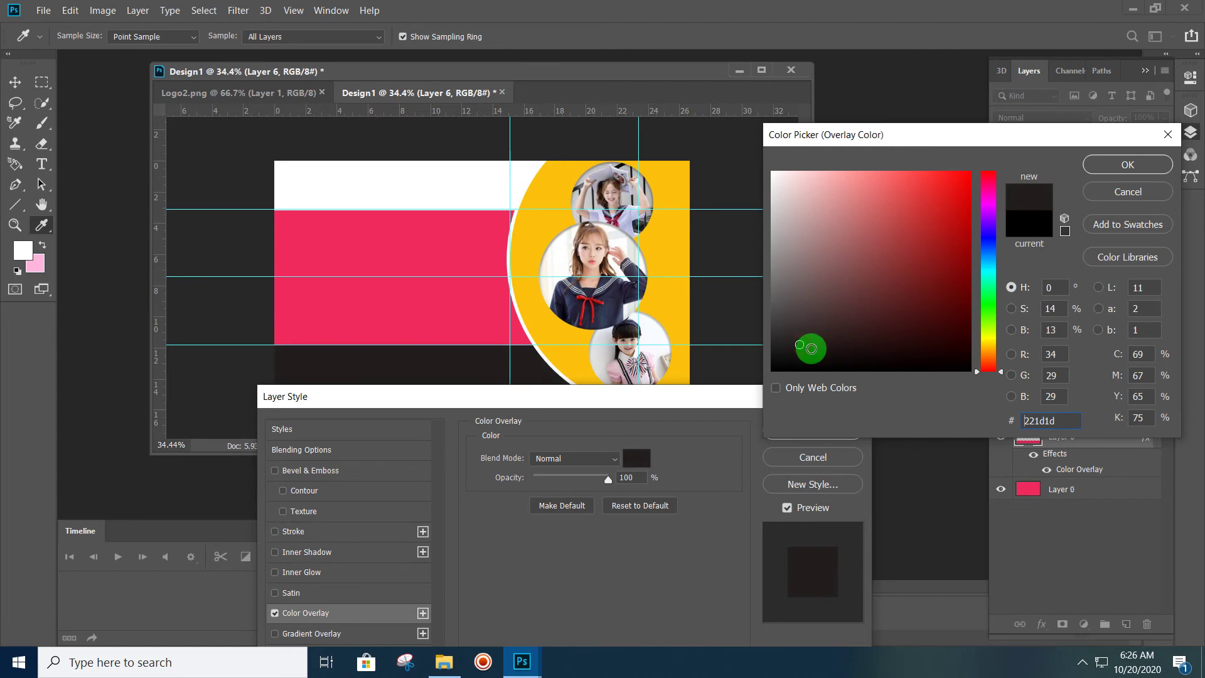
pyautogui.click(989, 251)
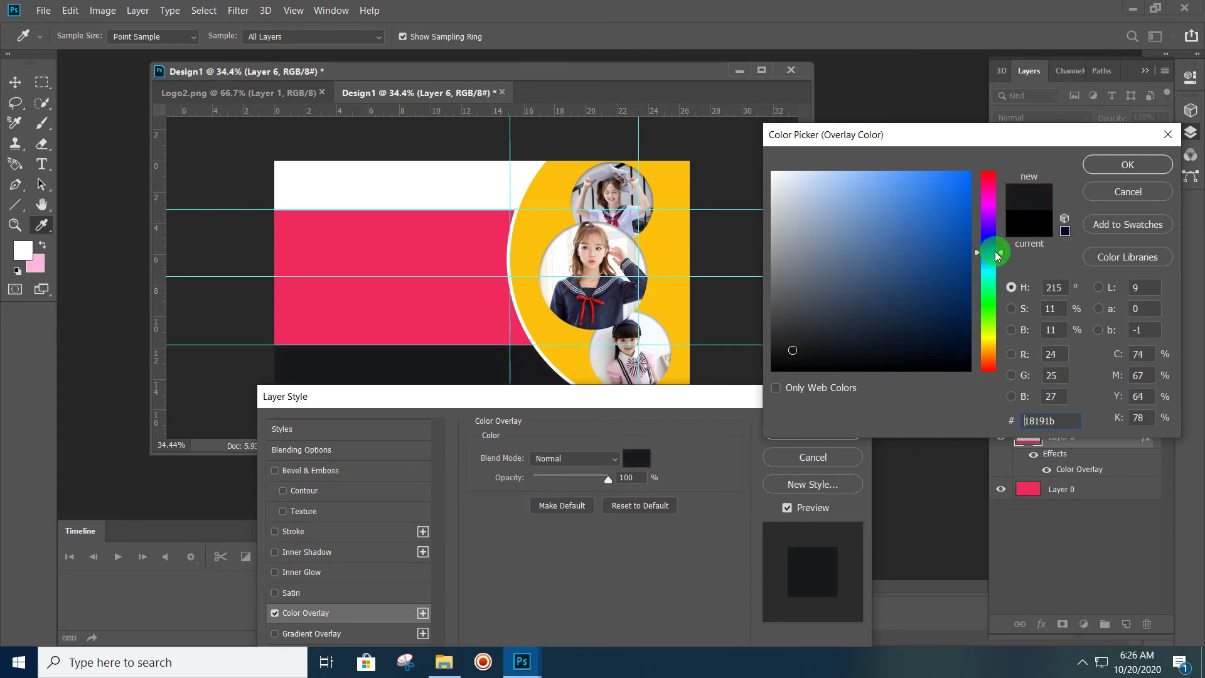
pyautogui.click(851, 347)
pyautogui.moveTo(851, 346); pyautogui.dragTo(892, 333)
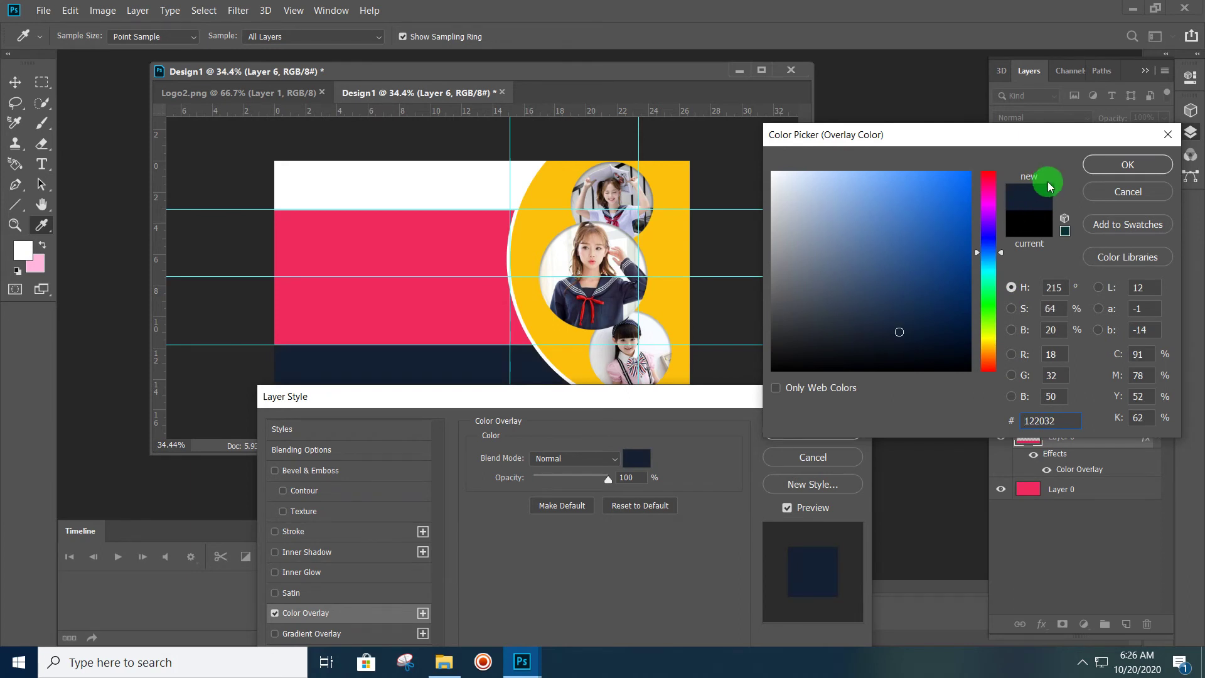
pyautogui.click(1128, 164)
pyautogui.click(835, 431)
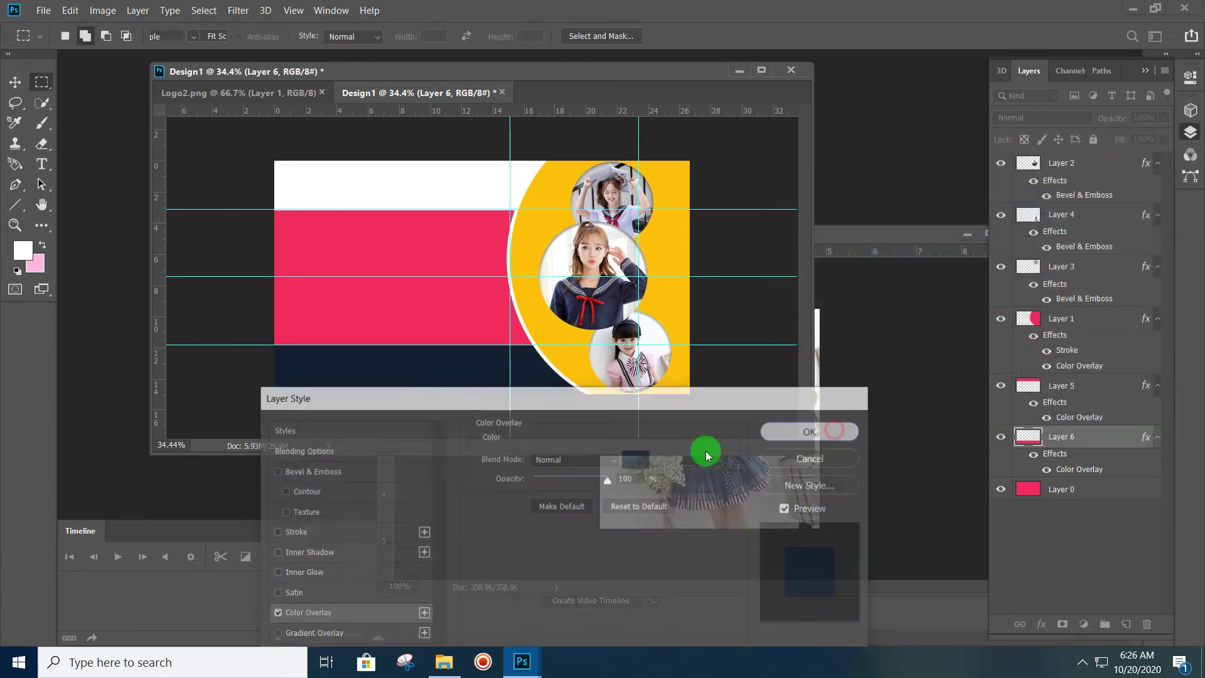
pyautogui.scroll(-2, 535, 351)
pyautogui.scroll(1, 535, 350)
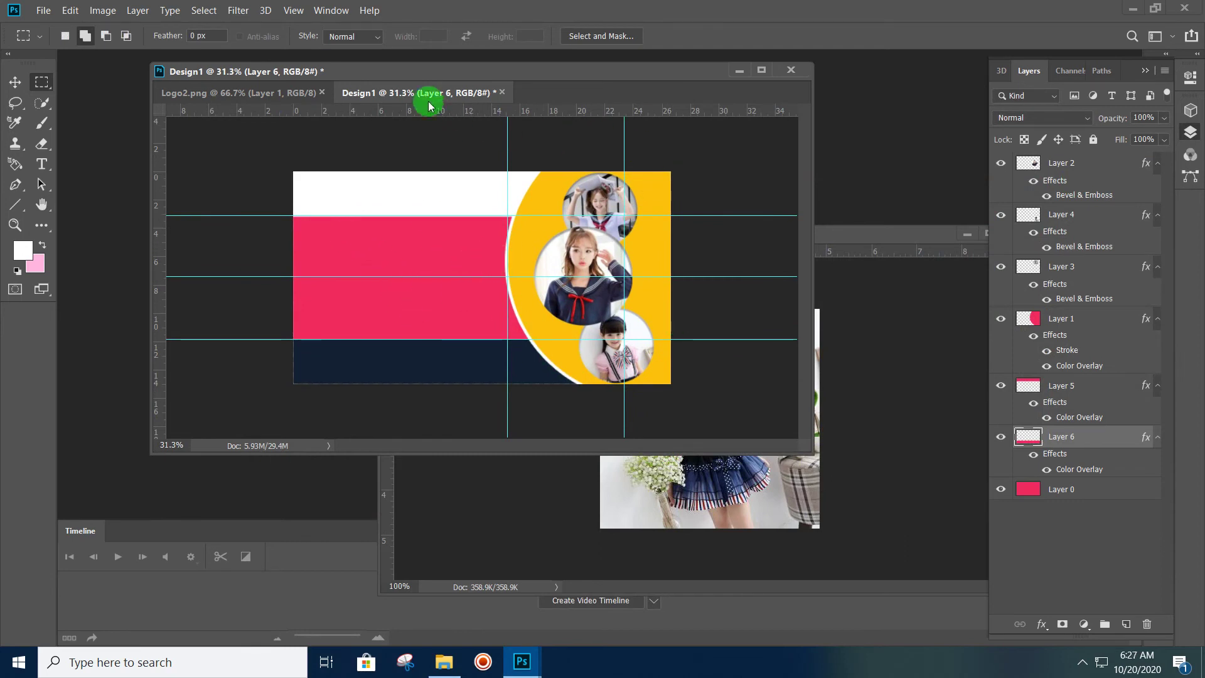
# Float Design1 and Logo2.png side by side, and undo a misplaced first copy of the CSTC logo
pyautogui.moveTo(426, 93); pyautogui.dragTo(544, 150)
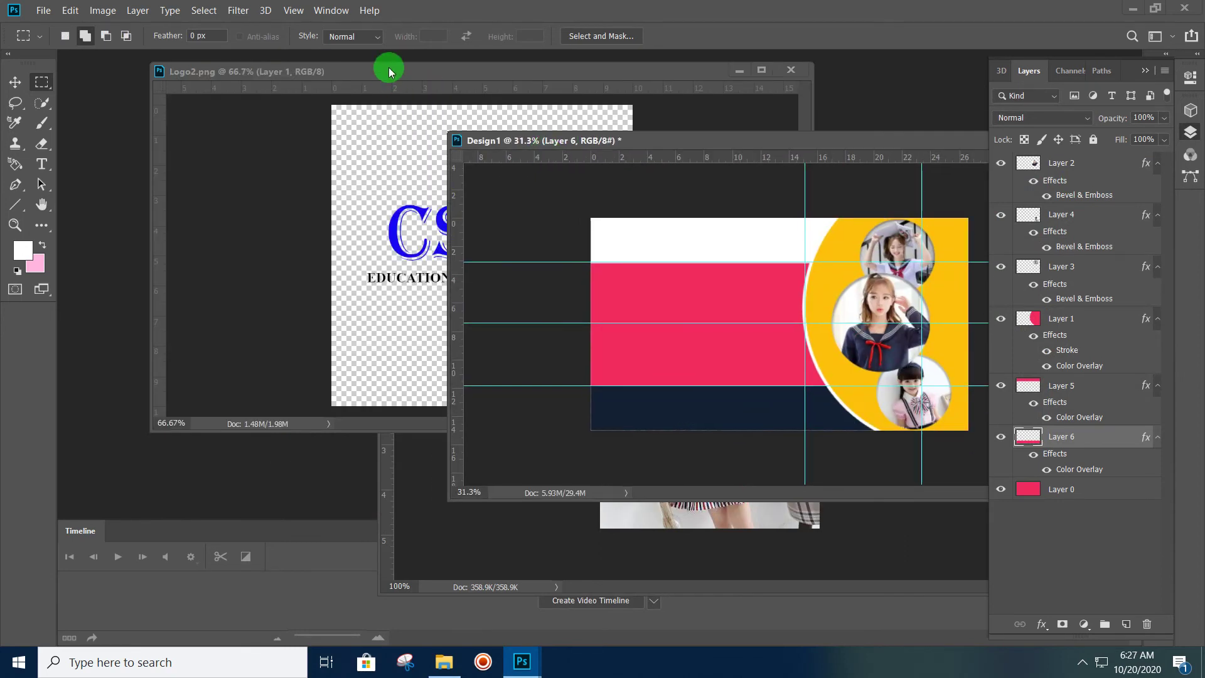
pyautogui.click(389, 70)
pyautogui.click(13, 83)
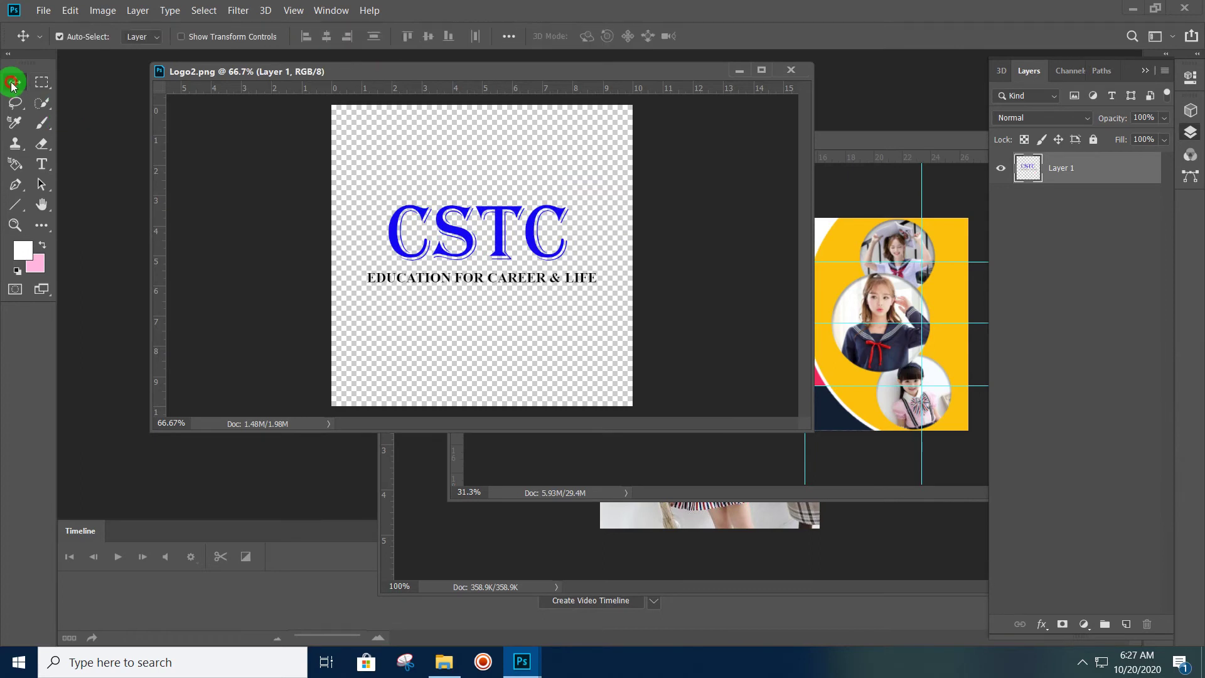
pyautogui.moveTo(550, 71); pyautogui.dragTo(299, 107)
pyautogui.moveTo(200, 267)
pyautogui.mouseDown()
pyautogui.moveTo(649, 250)
pyautogui.moveTo(659, 278)
pyautogui.moveTo(669, 251)
pyautogui.mouseUp()
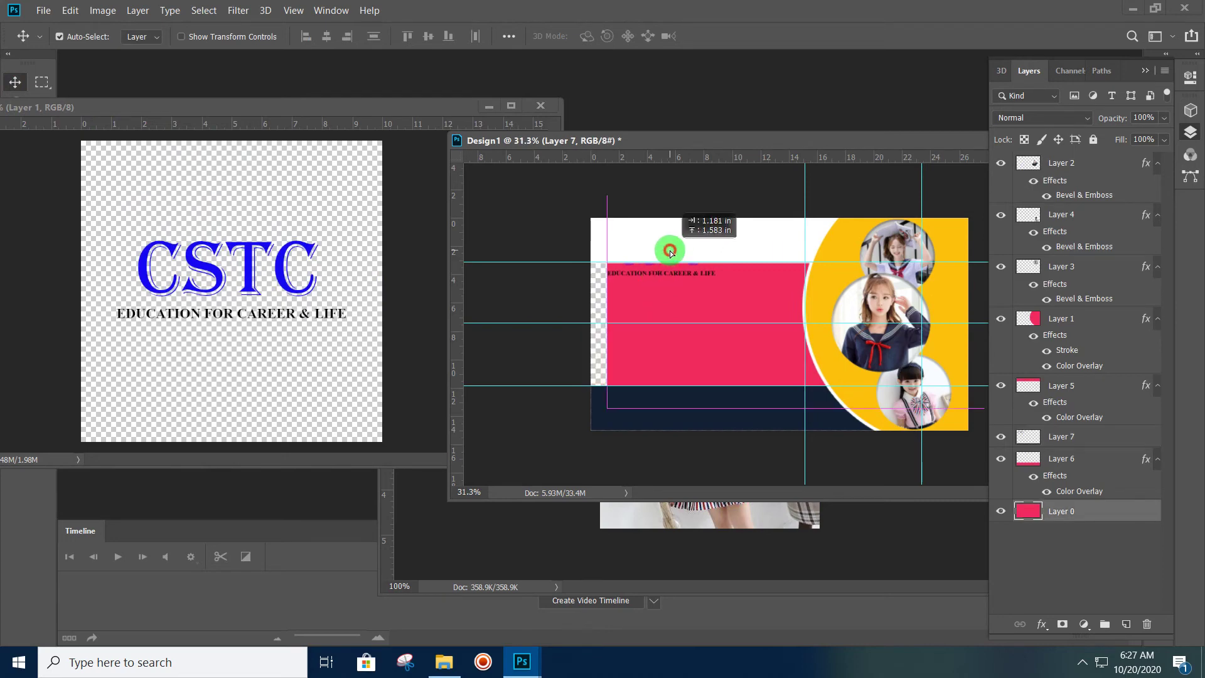
pyautogui.moveTo(782, 393); pyautogui.dragTo(764, 394)
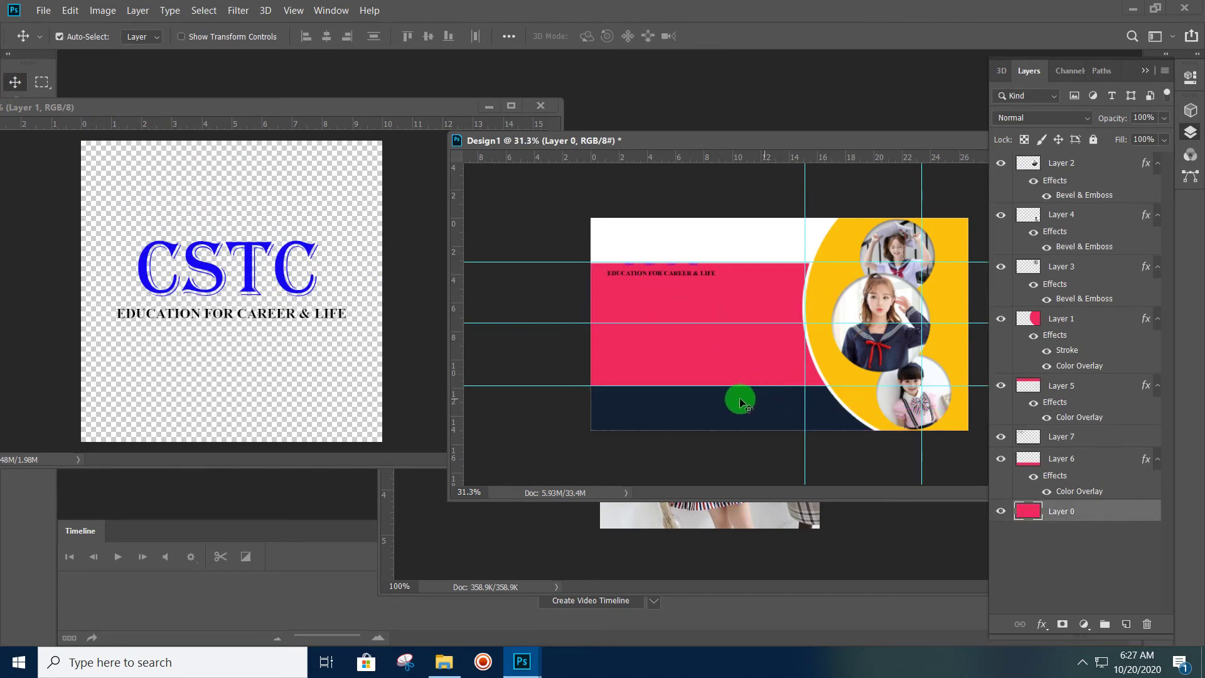
pyautogui.hotkey('ctrl', 'z')
pyautogui.hotkey('ctrl', 'z')
pyautogui.hotkey('ctrl', 'z')
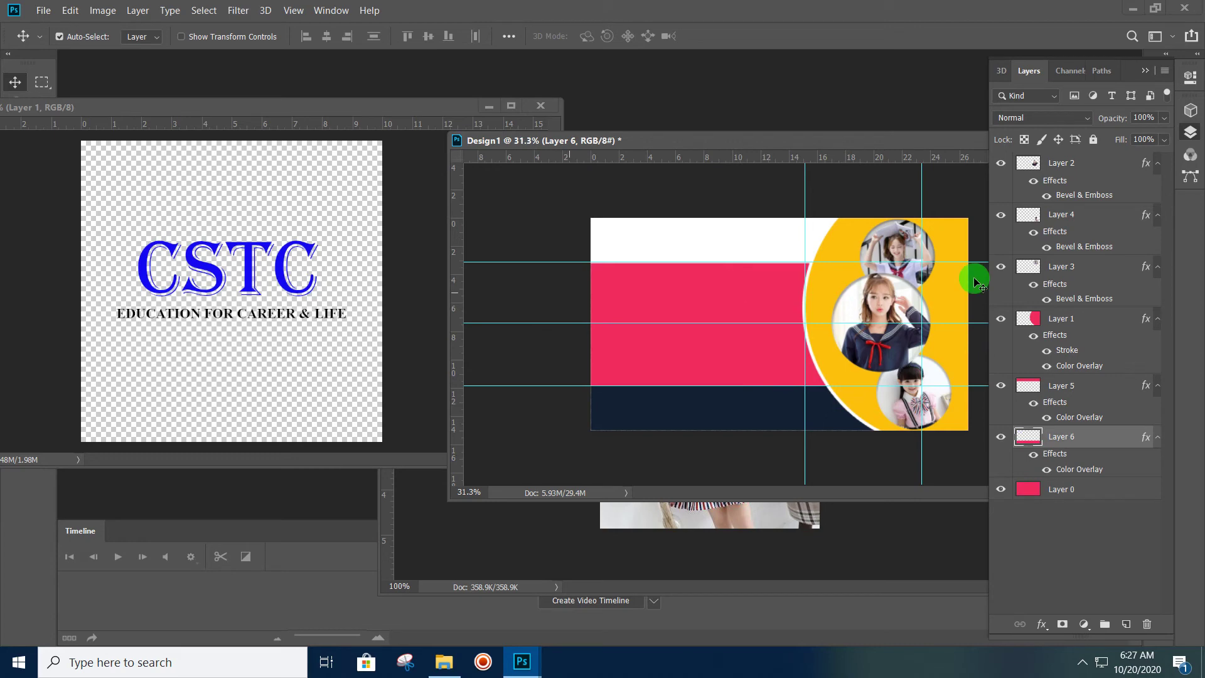
# Drag the CSTC logo above the top layer and nudge it into the white top strip's left side
pyautogui.click(1073, 162)
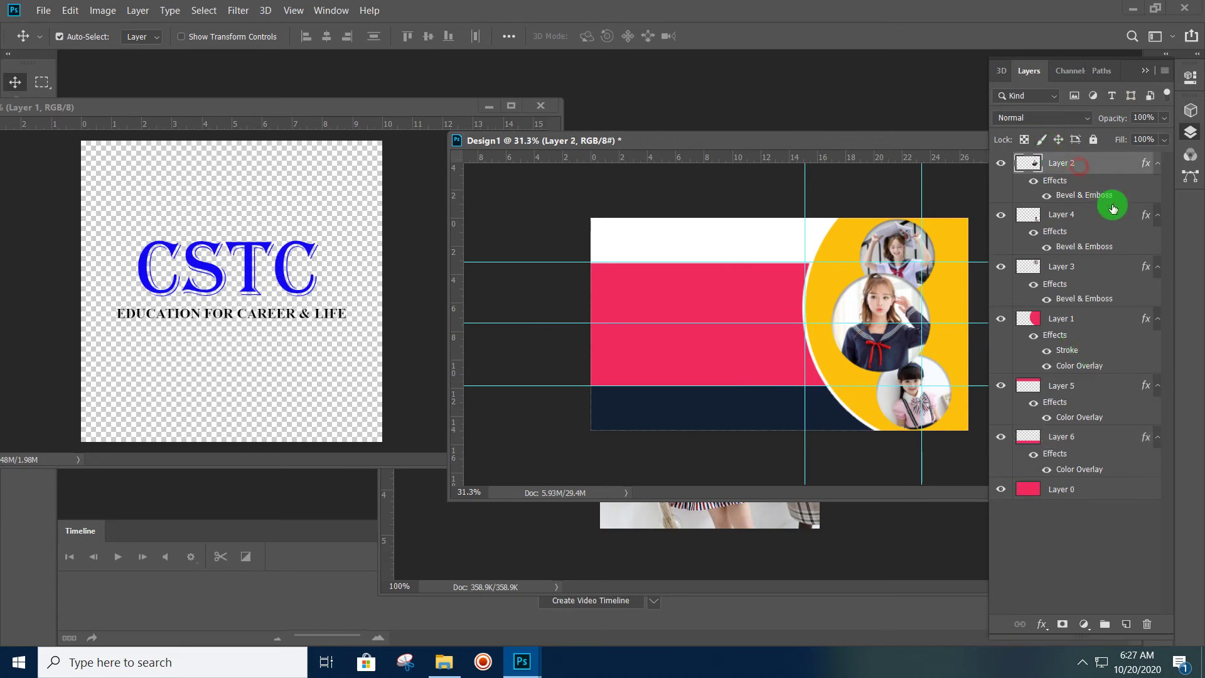
pyautogui.moveTo(143, 261); pyautogui.dragTo(693, 241)
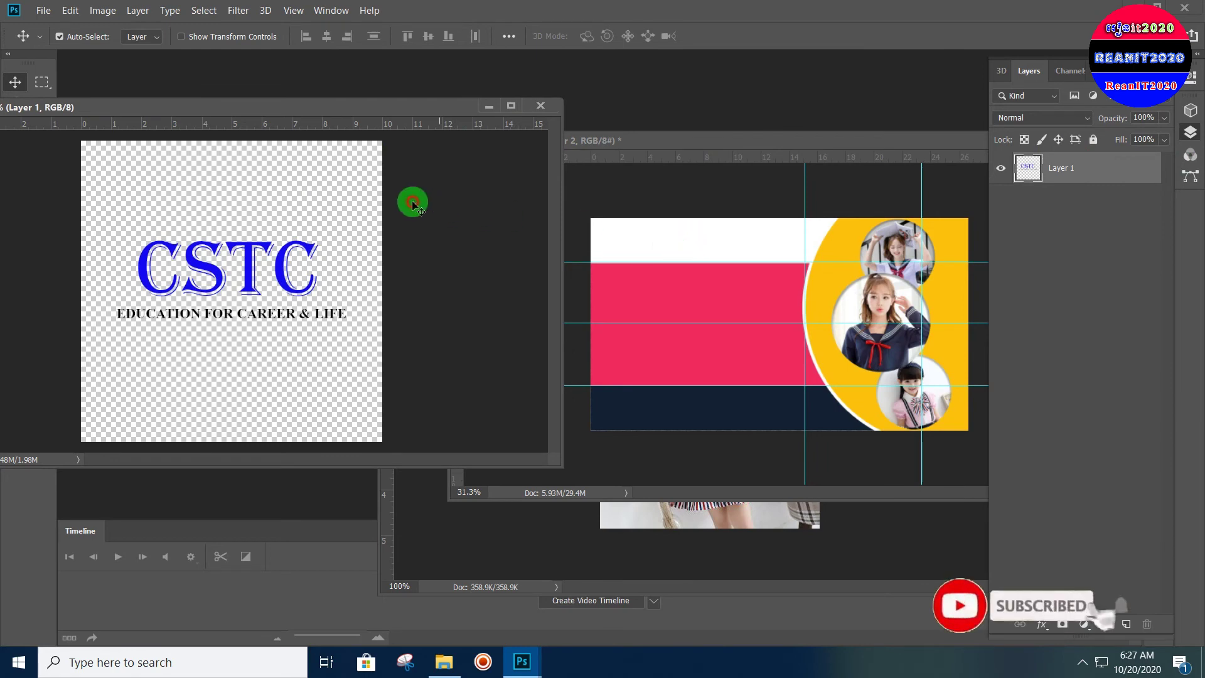
pyautogui.moveTo(201, 270)
pyautogui.mouseDown()
pyautogui.moveTo(506, 278)
pyautogui.moveTo(677, 253)
pyautogui.mouseUp()
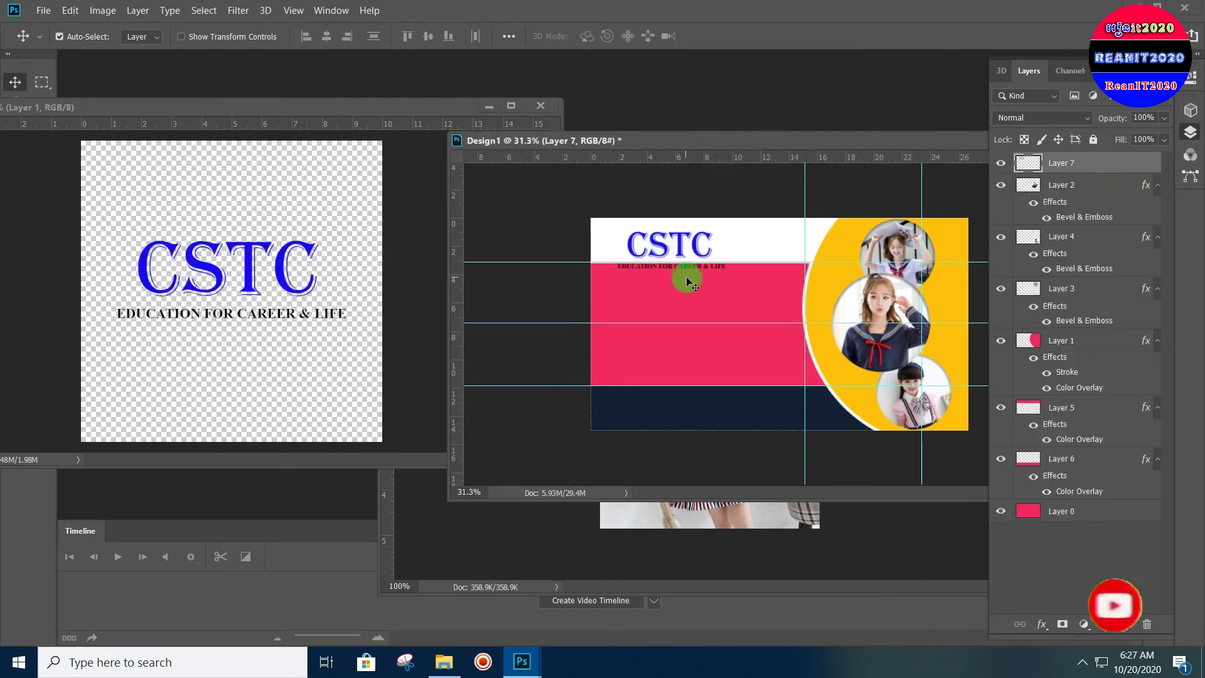
pyautogui.moveTo(686, 281); pyautogui.dragTo(687, 277)
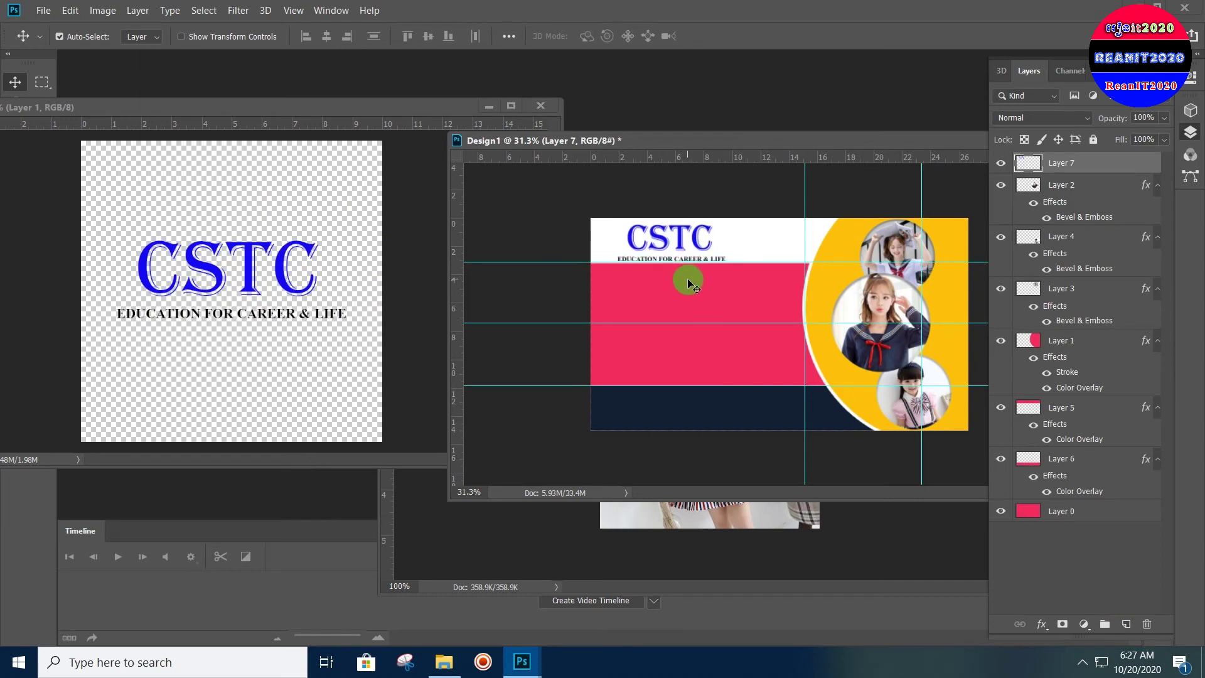
pyautogui.hotkey('shift', 'Right')
pyautogui.hotkey('shift', 'Right')
pyautogui.hotkey('shift', 'Right')
pyautogui.hotkey('shift', 'Right')
pyautogui.hotkey('shift', 'Right')
pyautogui.hotkey('shift', 'Right')
pyautogui.hotkey('shift', 'Right')
pyautogui.hotkey('shift', 'Right')
pyautogui.hotkey('shift', 'Right')
pyautogui.hotkey('shift', 'Right')
pyautogui.hotkey('shift', 'Right')
pyautogui.hotkey('shift', 'Right')
pyautogui.hotkey('shift', 'Right')
pyautogui.hotkey('shift', 'Right')
pyautogui.hotkey('shift', 'Up')
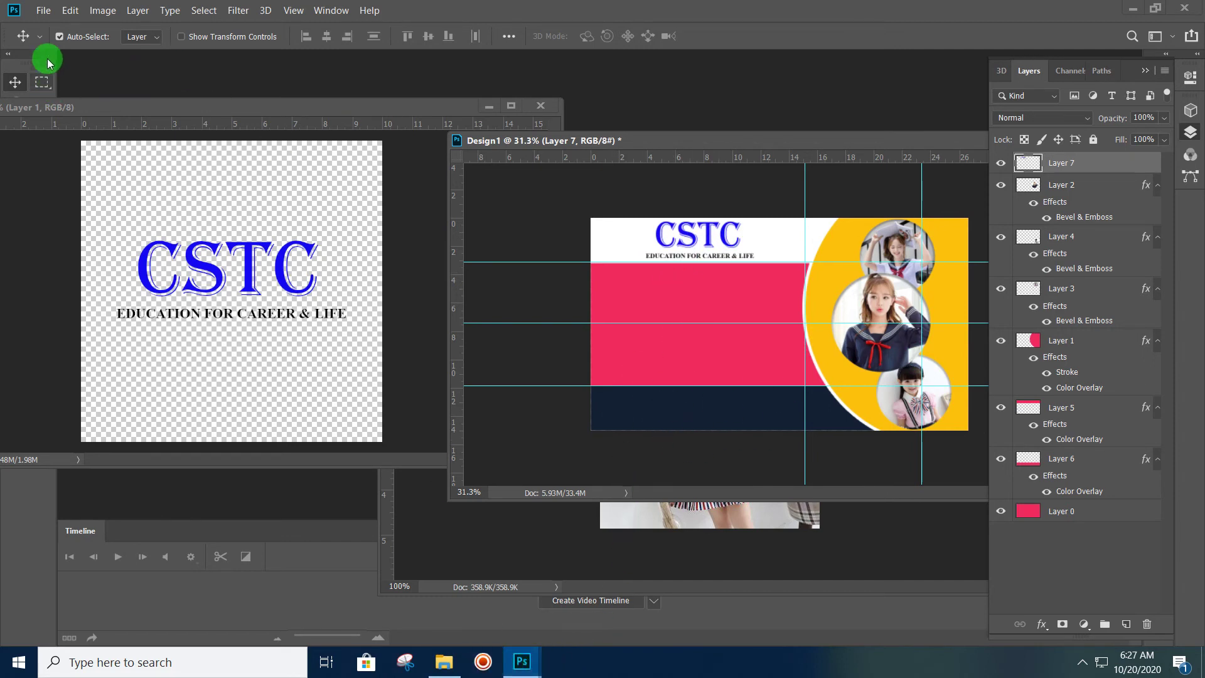
# Close Logo2.png and St3.jpg without saving, leaving only Design1 open
pyautogui.click(433, 110)
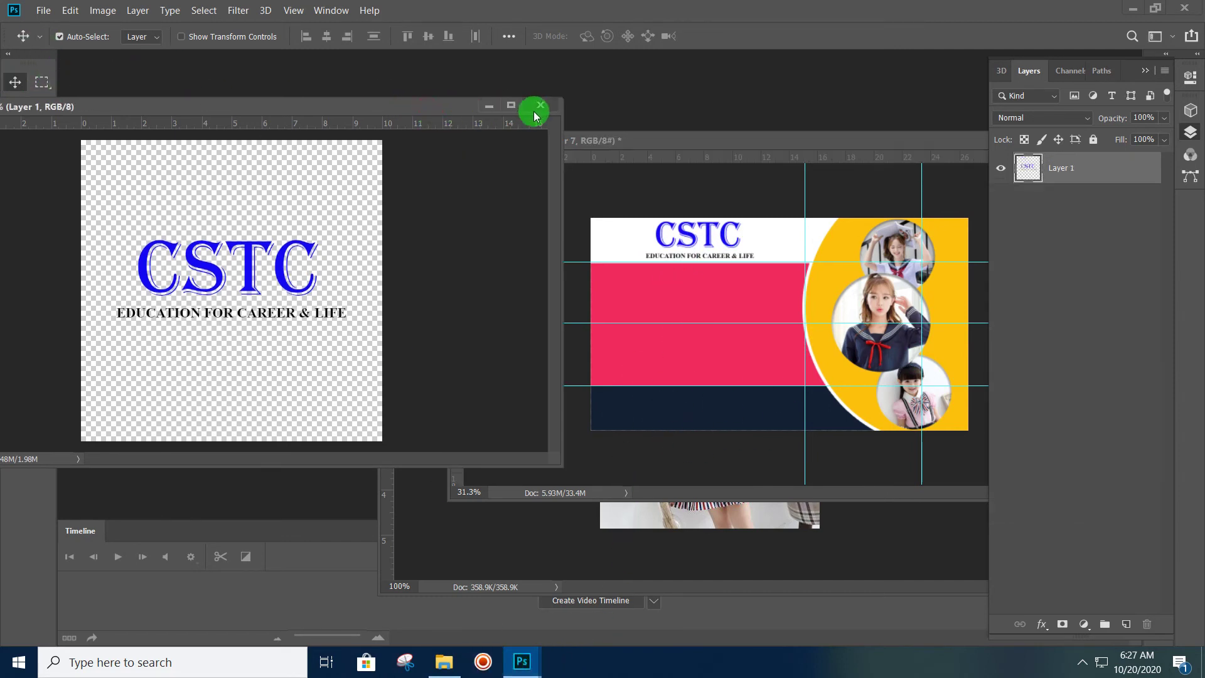
pyautogui.click(539, 105)
pyautogui.moveTo(408, 234); pyautogui.dragTo(275, 194)
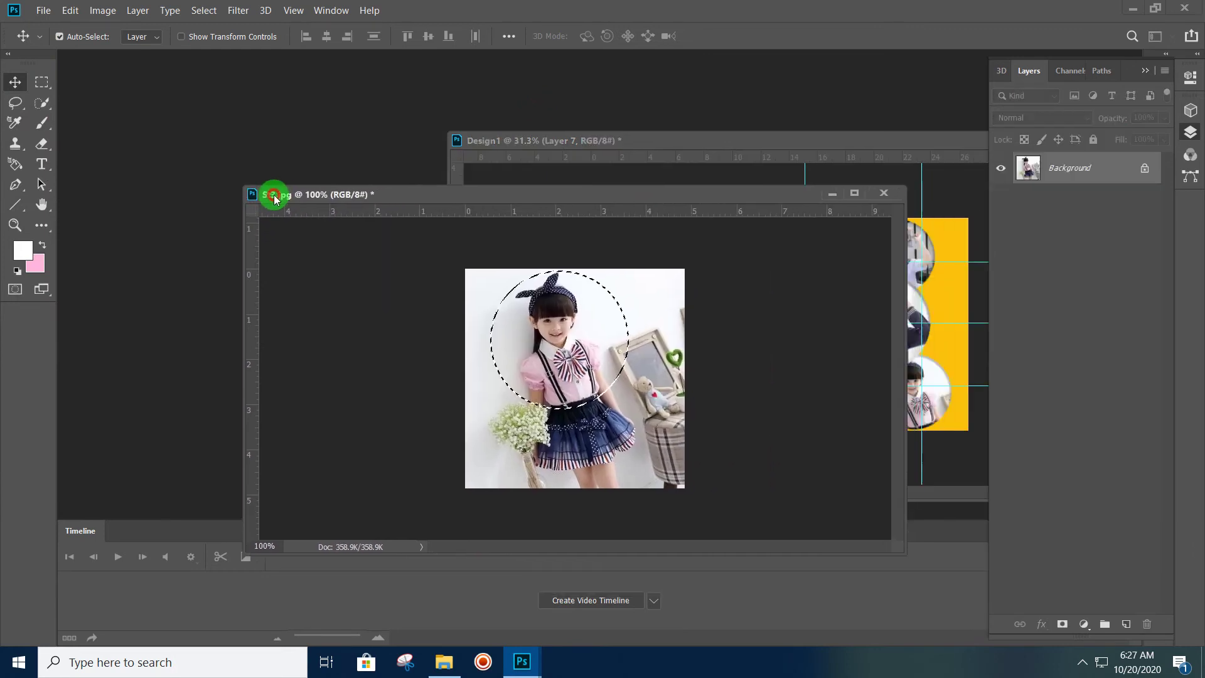
pyautogui.click(882, 197)
pyautogui.click(624, 259)
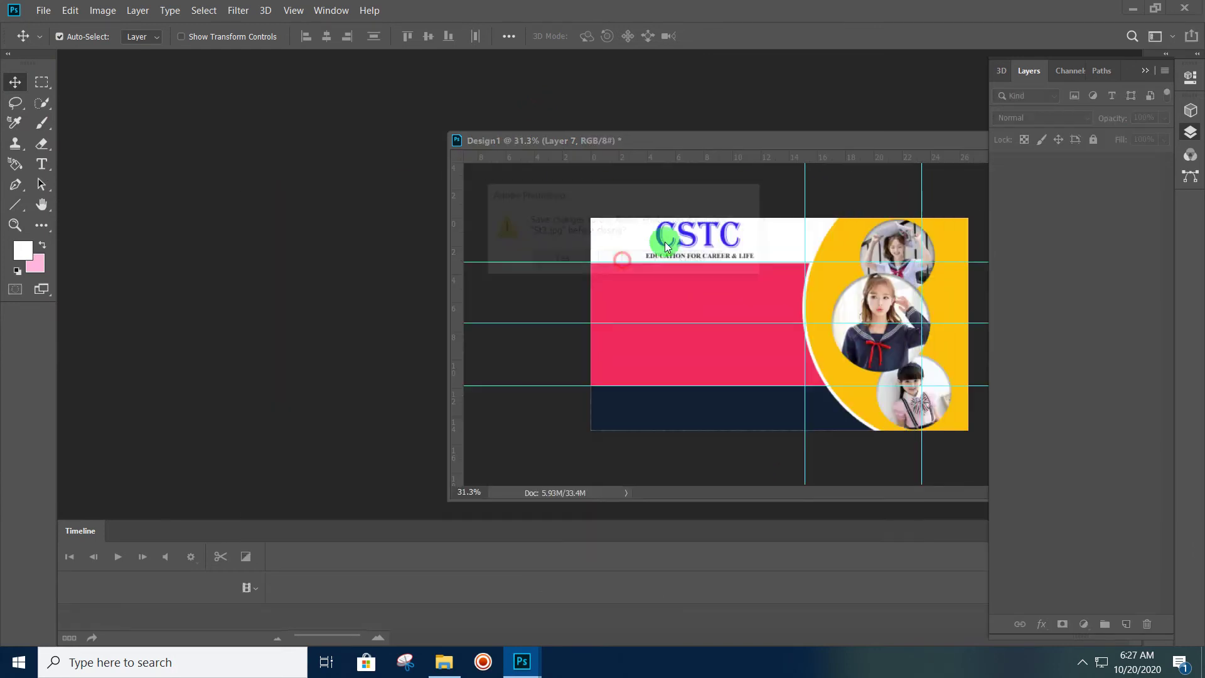
pyautogui.moveTo(743, 148); pyautogui.dragTo(546, 97)
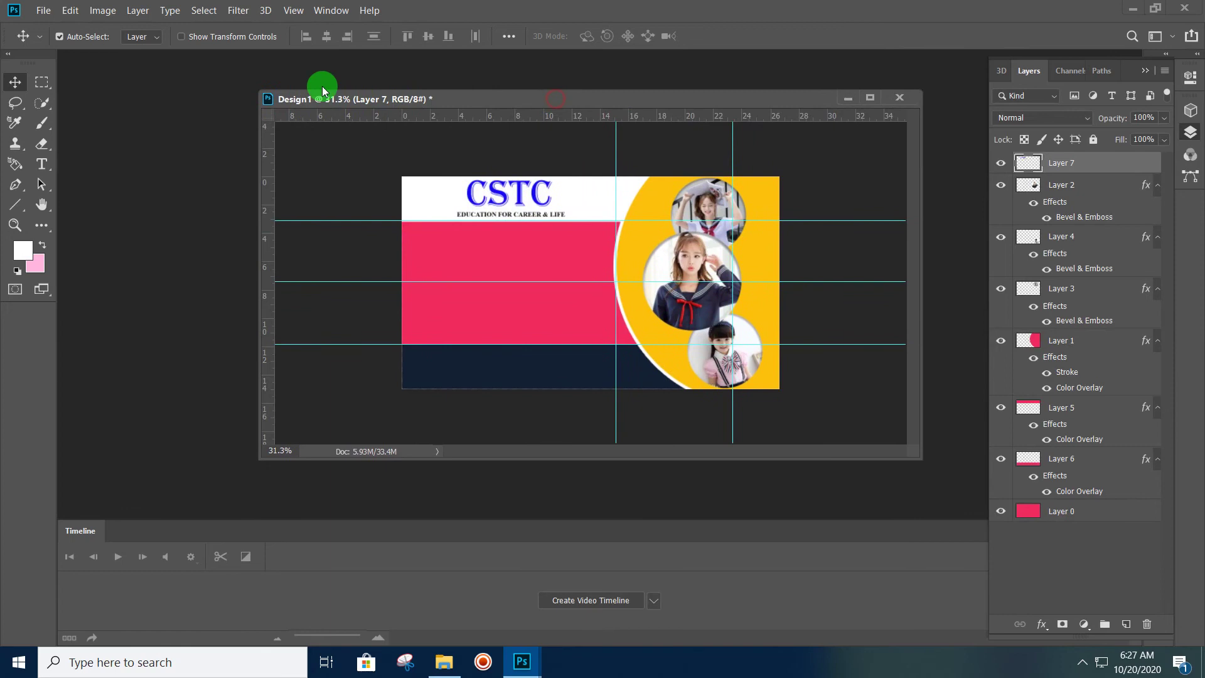
# Start a new text layer in the red panel with the Horizontal Type tool, typing 'b'
pyautogui.click(38, 175)
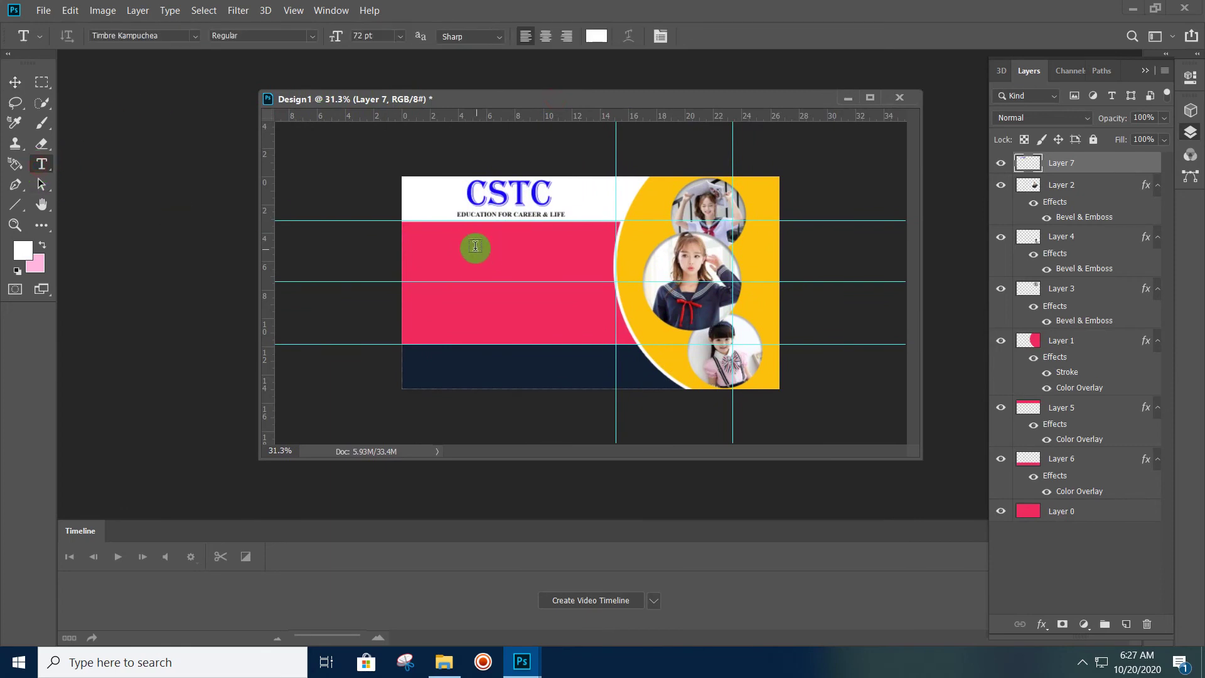
pyautogui.click(430, 243)
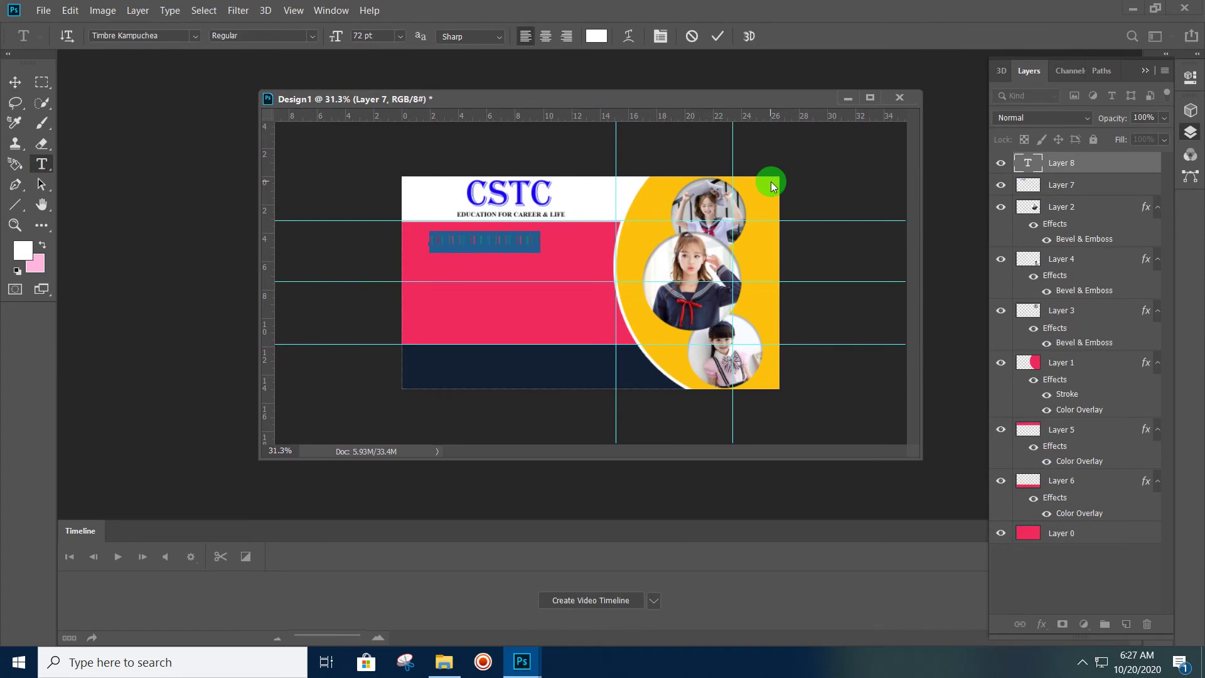
pyautogui.write('b')
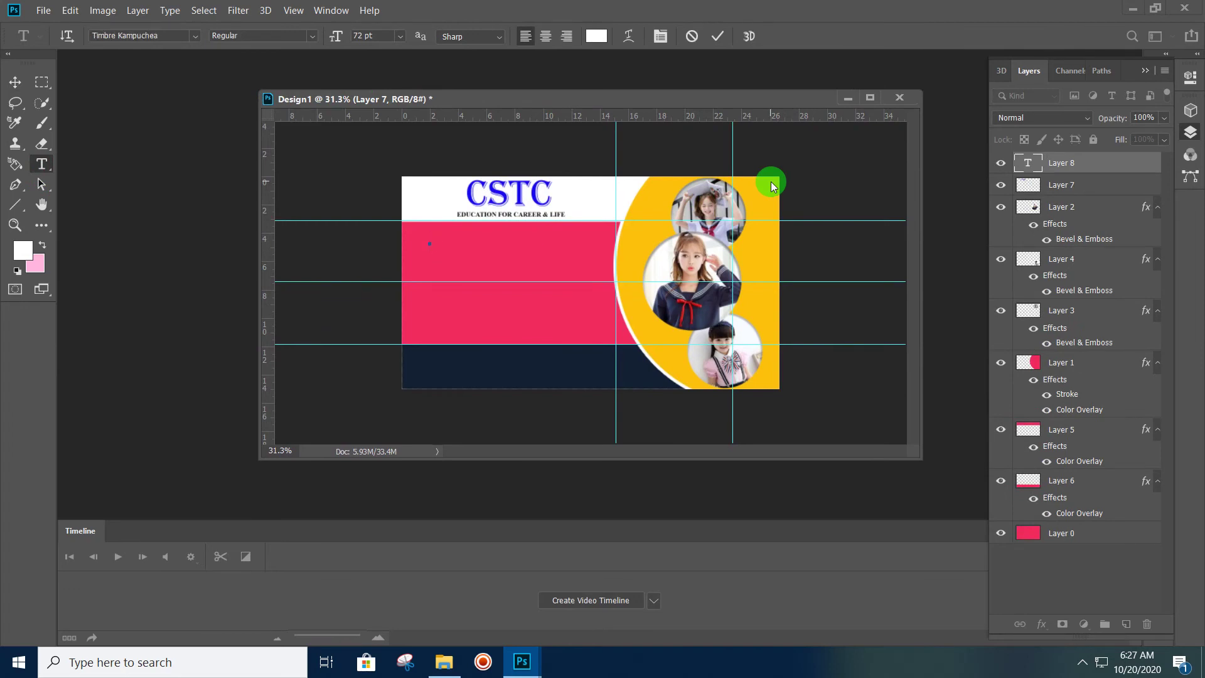
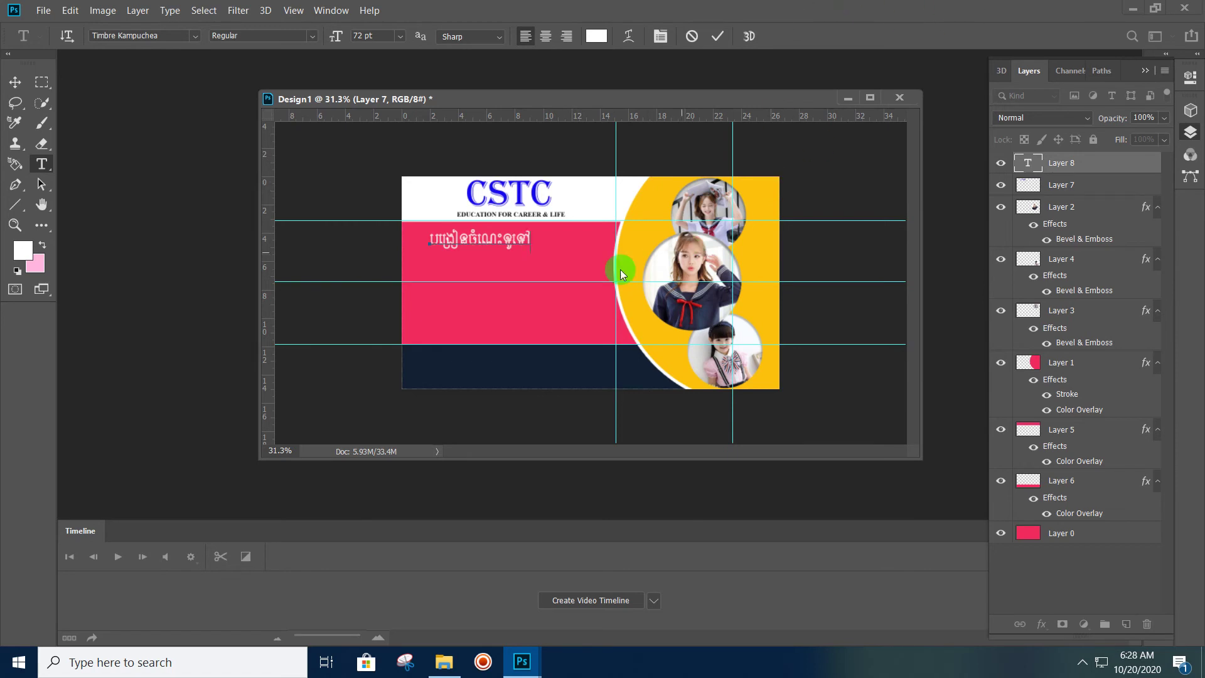
# Set the Khmer headline under the CSTC logo in the Kh Kangrey font
pyautogui.moveTo(527, 232); pyautogui.dragTo(429, 240)
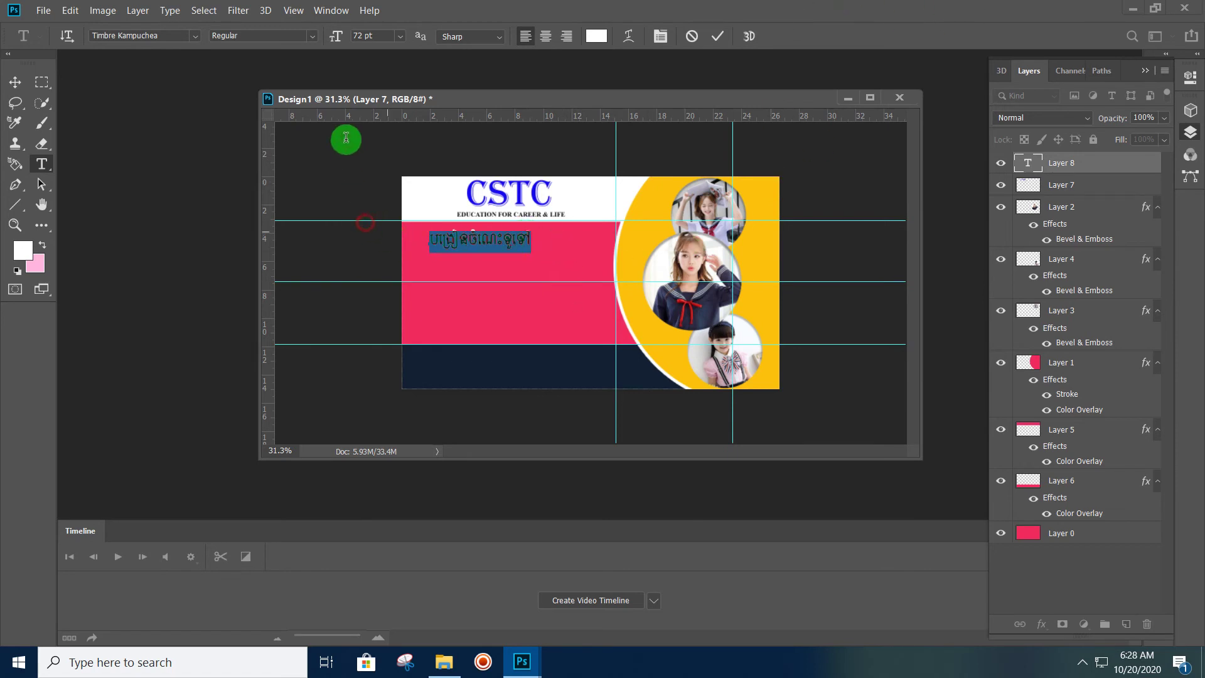
pyautogui.click(194, 35)
pyautogui.click(281, 100)
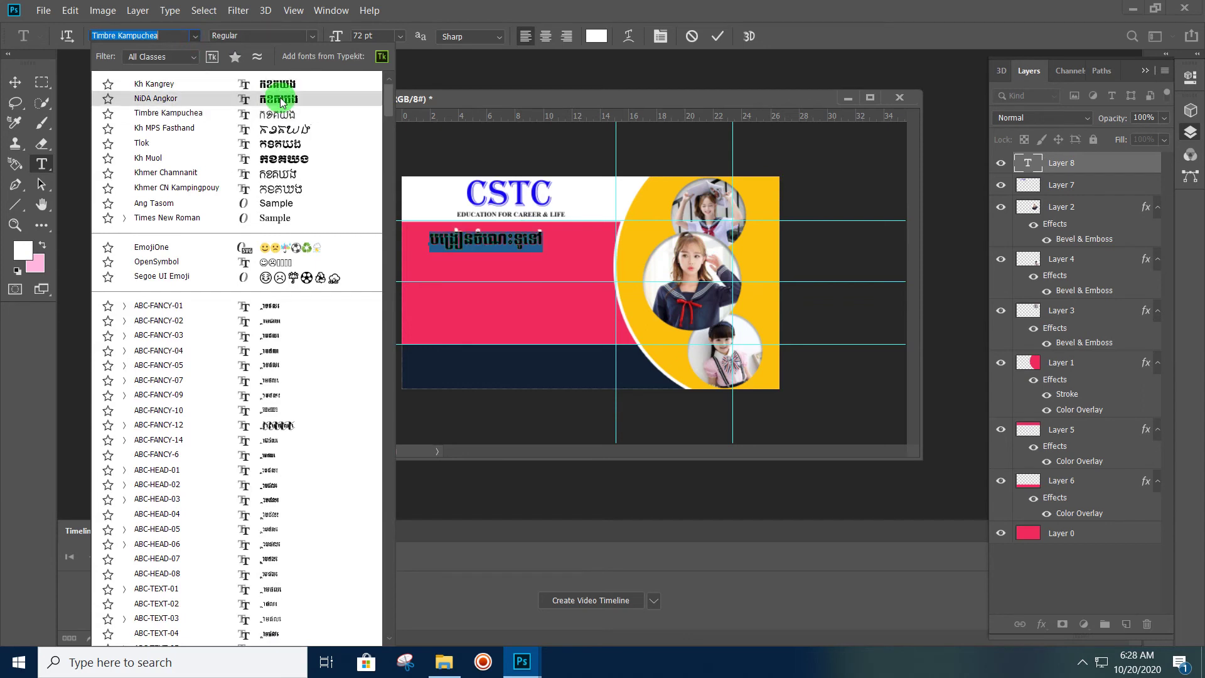
pyautogui.click(365, 149)
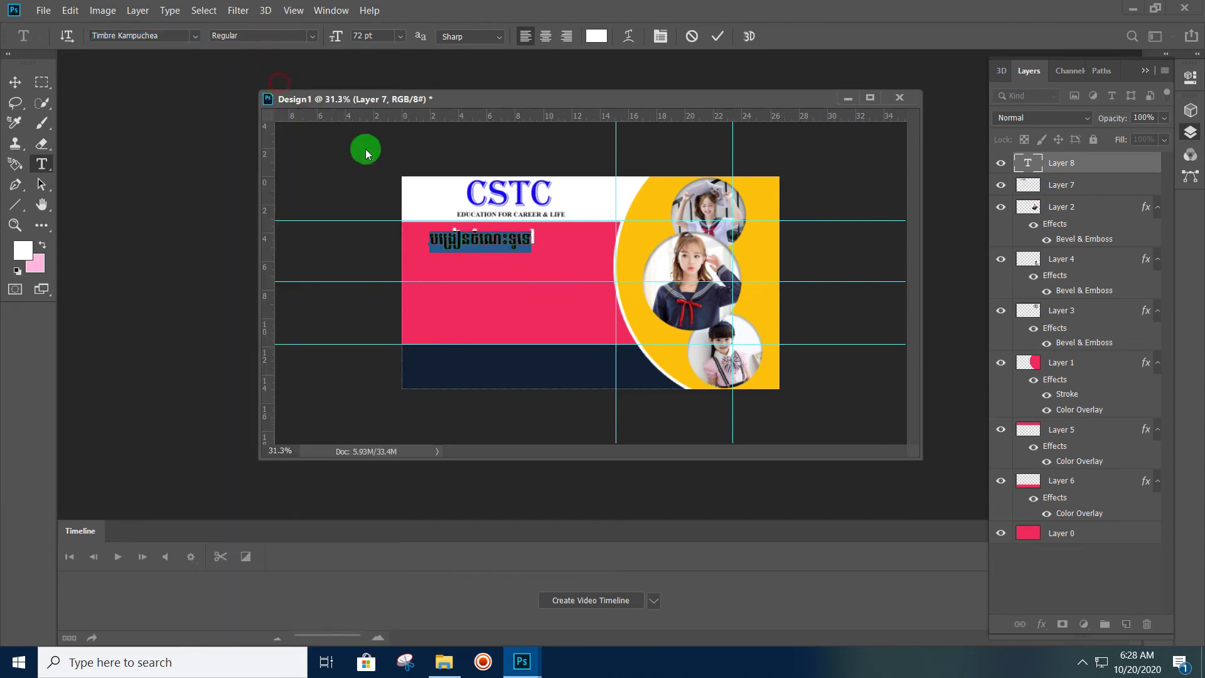
# Shift the headline slightly right and up and commit the edit
pyautogui.moveTo(526, 265); pyautogui.dragTo(546, 268)
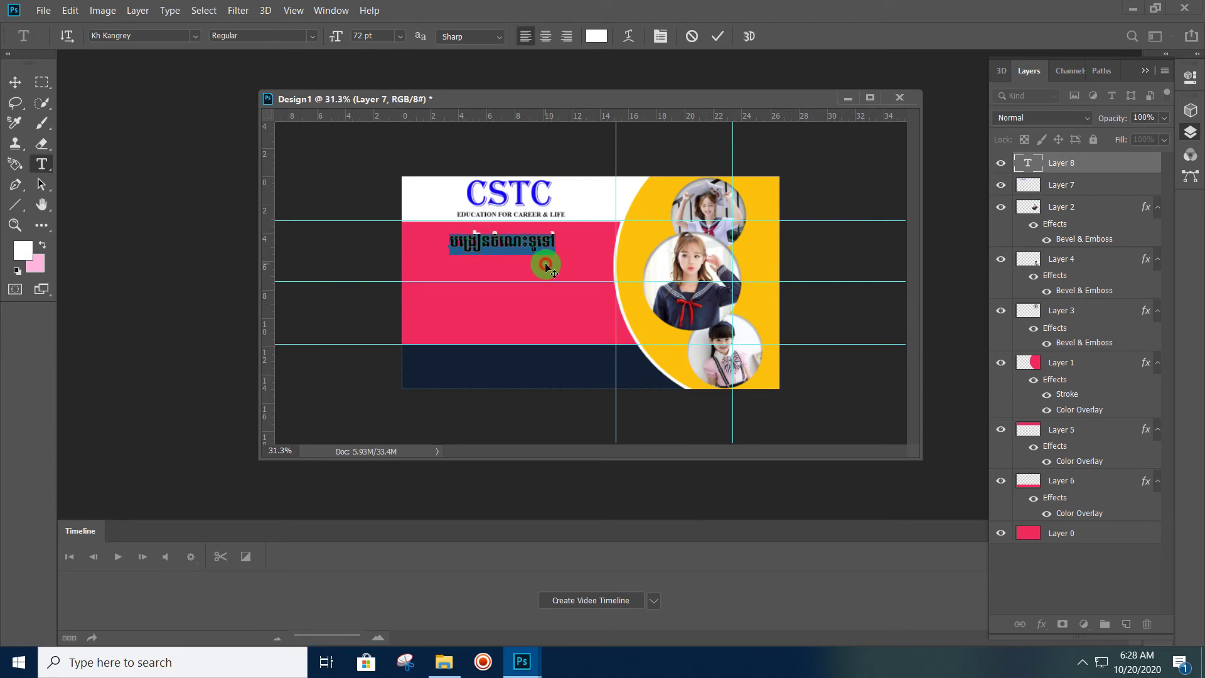
pyautogui.moveTo(546, 268); pyautogui.dragTo(545, 263)
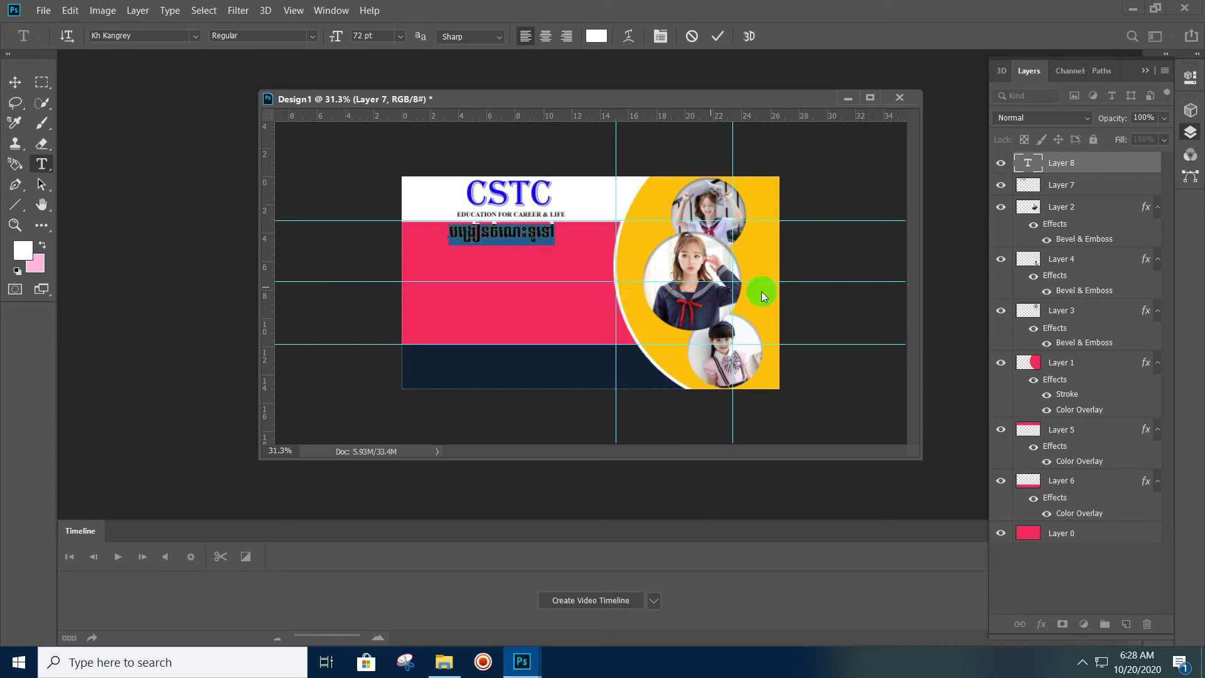
pyautogui.click(1072, 186)
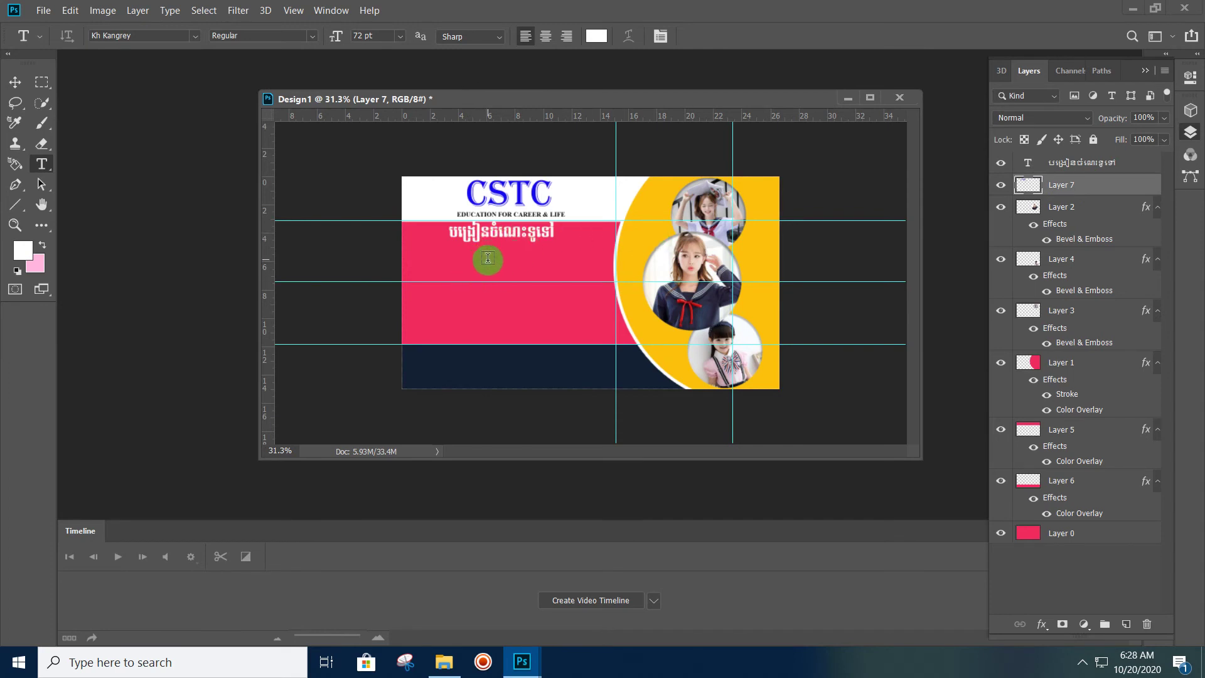
pyautogui.click(488, 260)
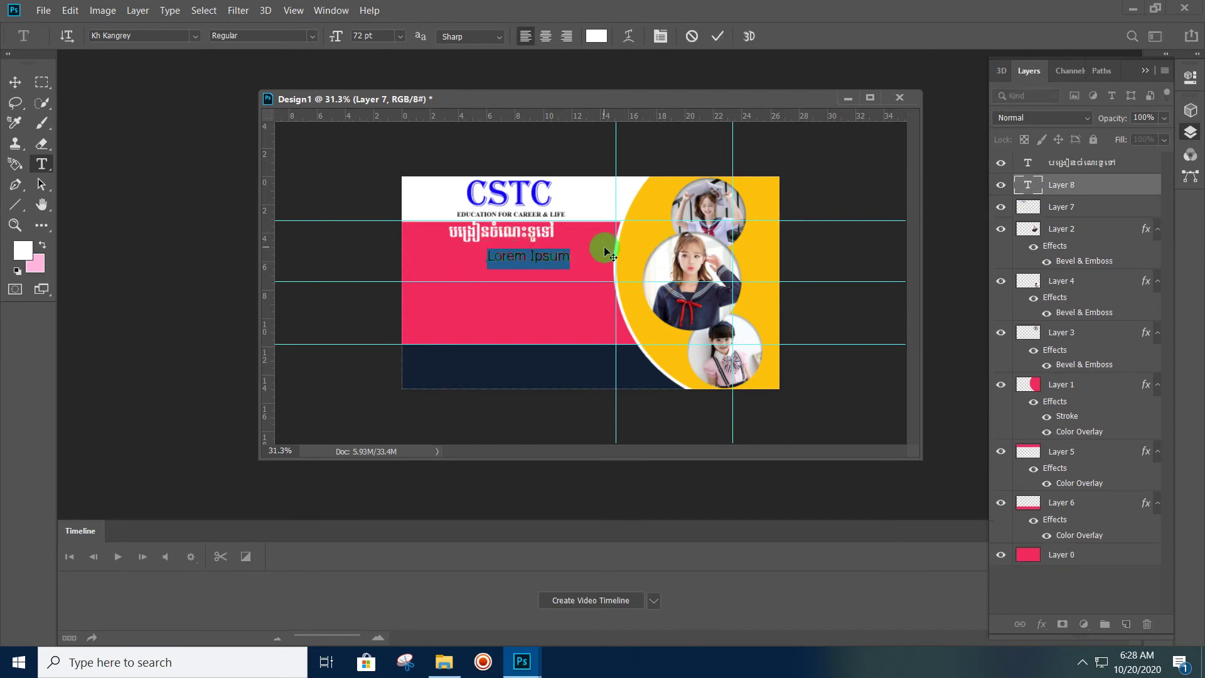
# Add the line ៣ ភាសា under the headline, nudged slightly up
pyautogui.write('៣')
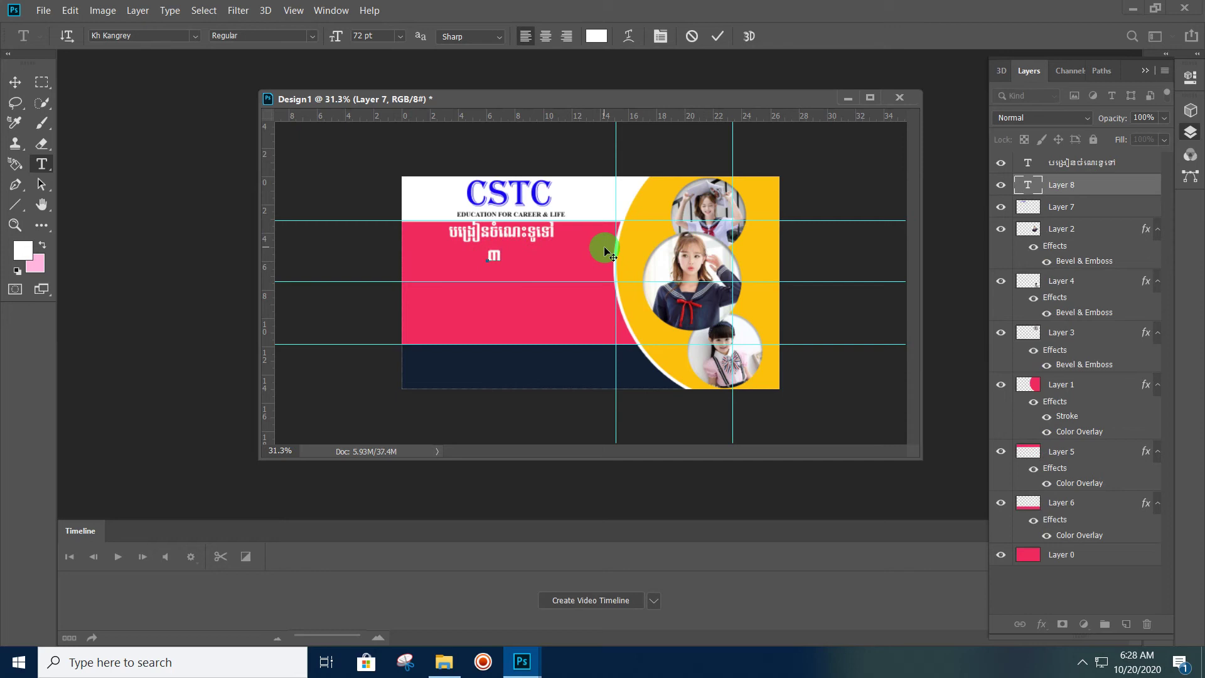
pyautogui.write(' ភាសា')
pyautogui.moveTo(511, 276); pyautogui.dragTo(508, 270)
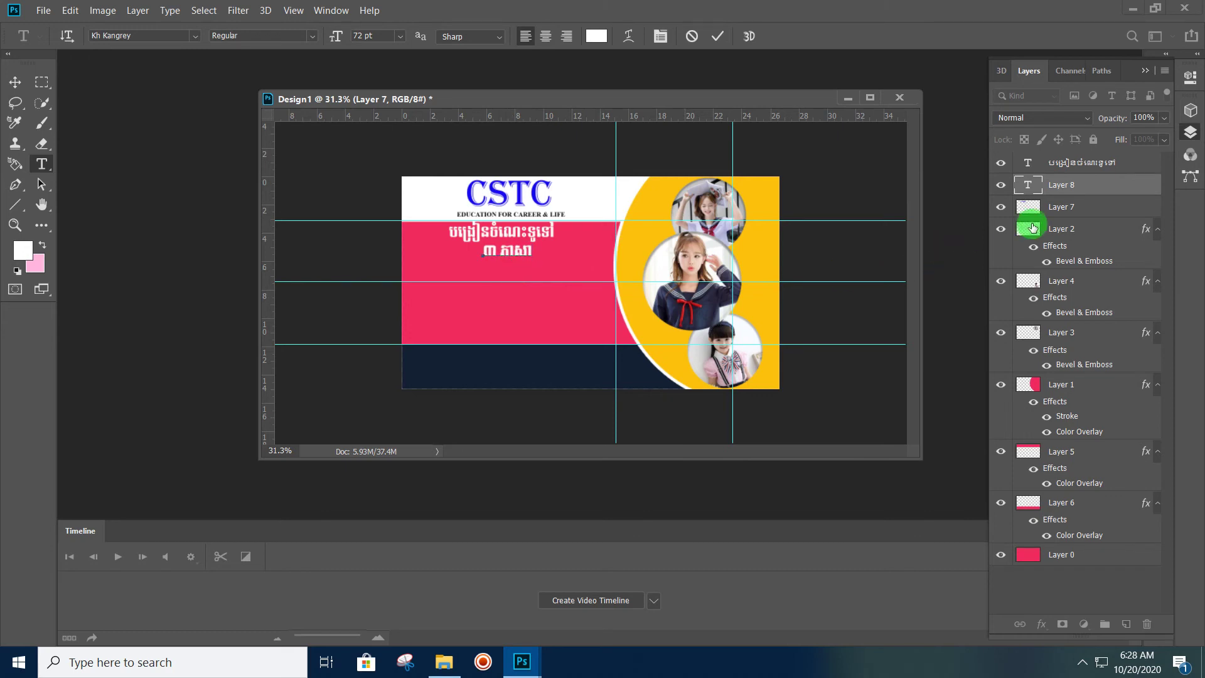
pyautogui.click(1084, 179)
# Type a language list of ខ្មែរ, ចិន and អង់គ្លេស on three lines below it
pyautogui.click(510, 282)
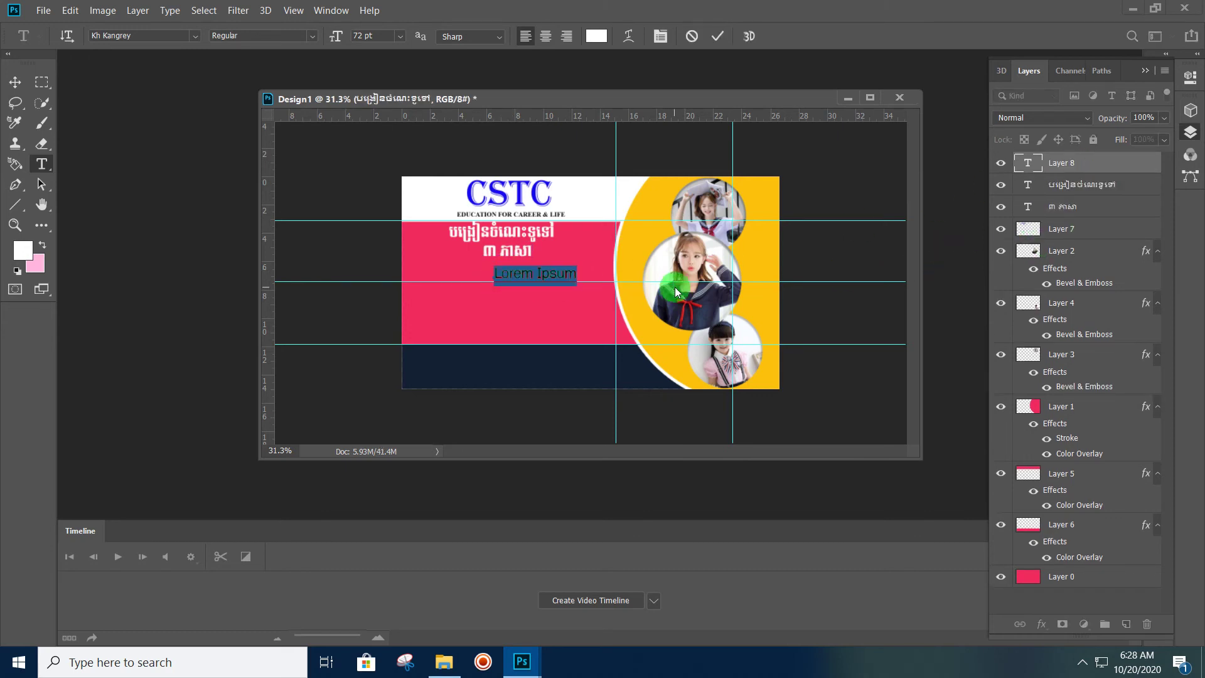
pyautogui.write('ភាសាខ្មែរ')
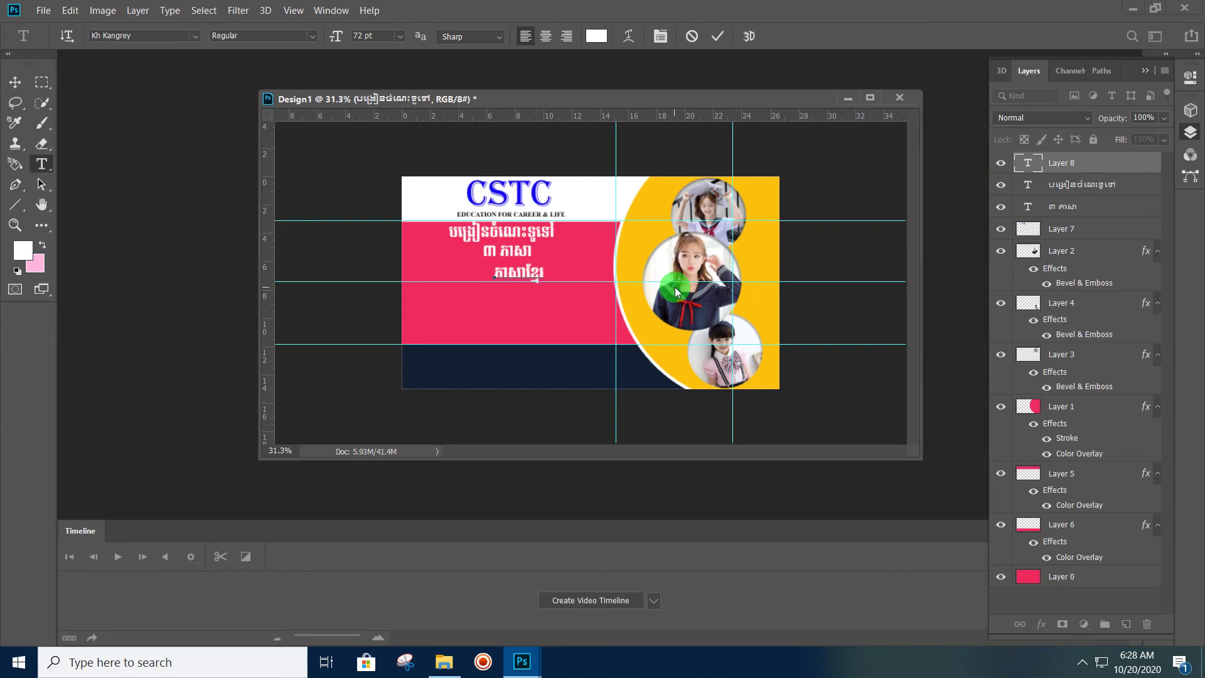
pyautogui.press('Return')
pyautogui.write('ភាស')
pyautogui.press('BackSpace')
pyautogui.press('BackSpace')
pyautogui.press('BackSpace')
pyautogui.write('ចិន')
pyautogui.press('Return')
pyautogui.write('អង់គ្ល')
pyautogui.write('េស')
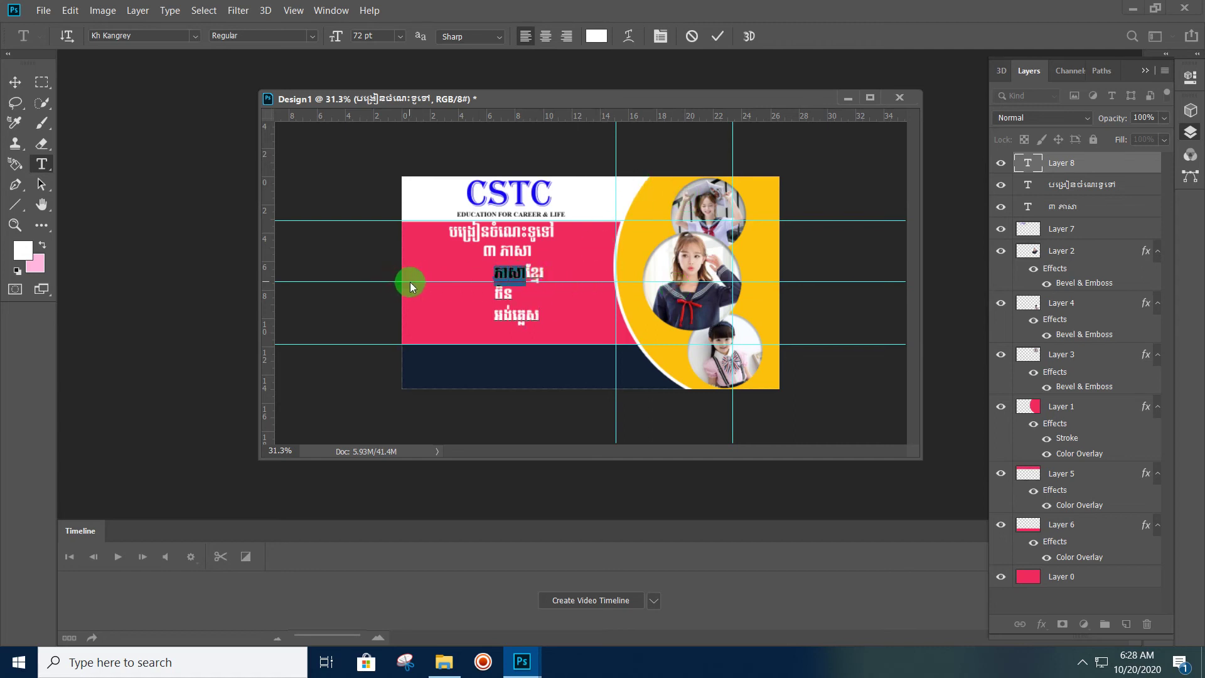
pyautogui.press('Delete')
pyautogui.press('Delete')
pyautogui.press('Delete')
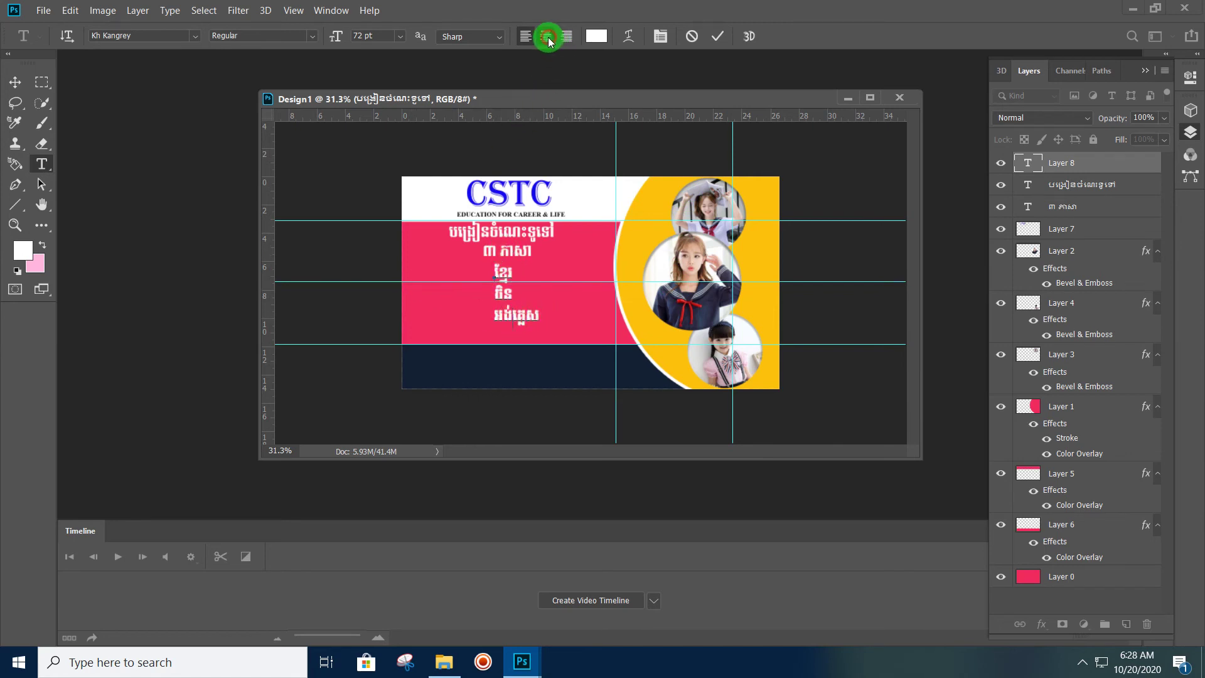
# Center-align the three language lines, shift the list slightly right, and commit
pyautogui.click(545, 36)
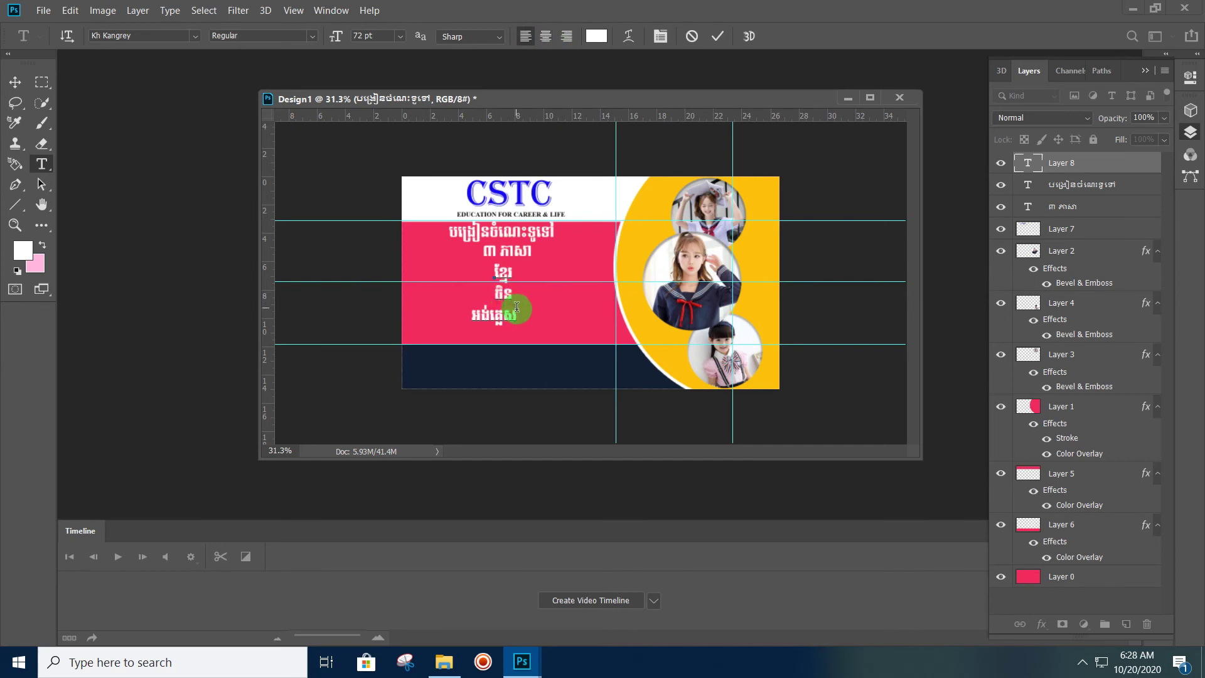
pyautogui.keyDown('shift'); pyautogui.click(513, 314); pyautogui.keyUp('shift')
pyautogui.click(546, 36)
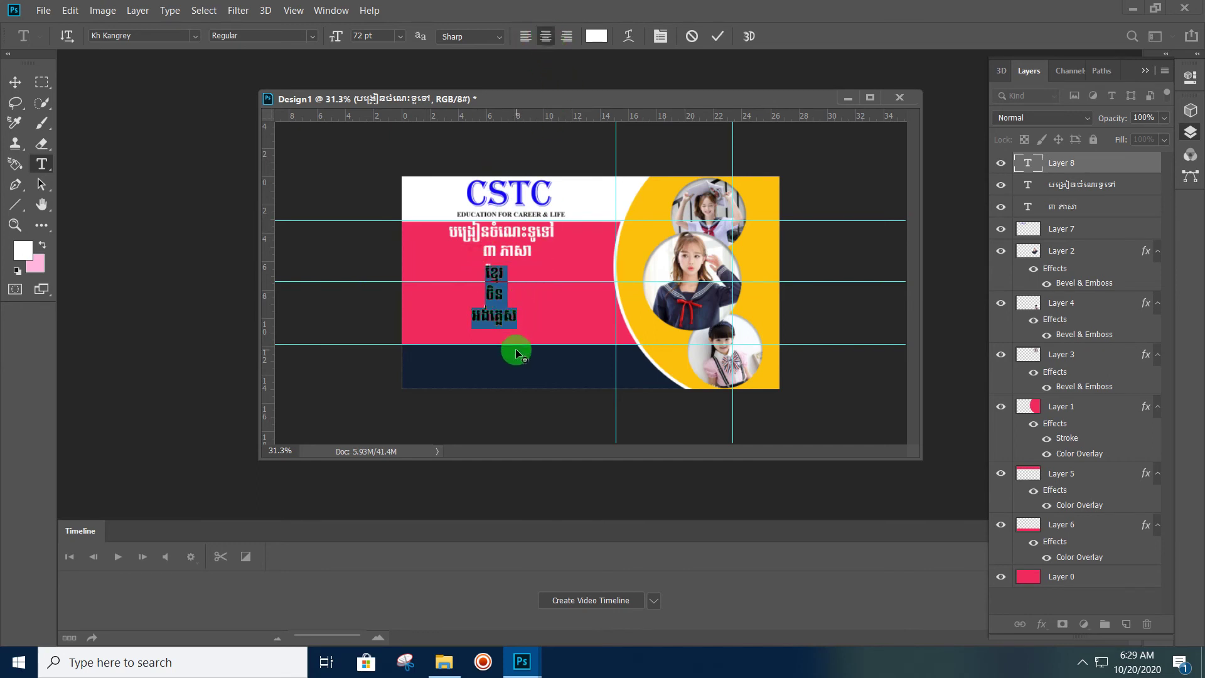
pyautogui.moveTo(512, 349); pyautogui.dragTo(526, 350)
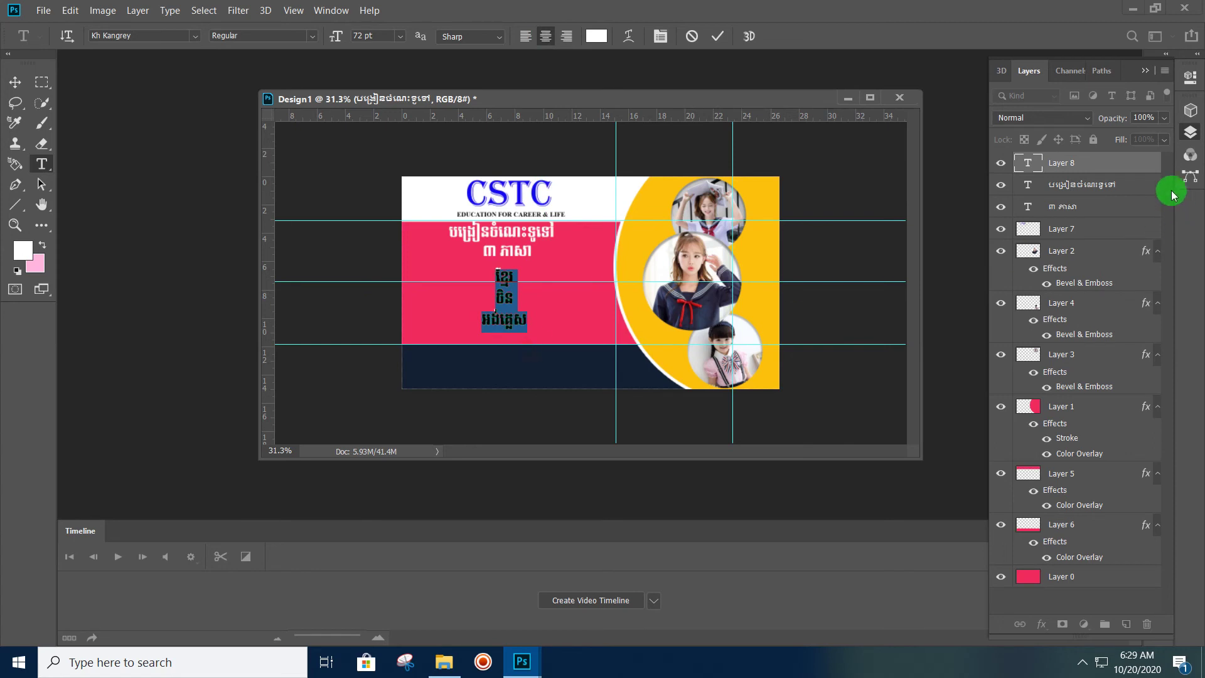
pyautogui.click(1086, 184)
pyautogui.click(490, 312)
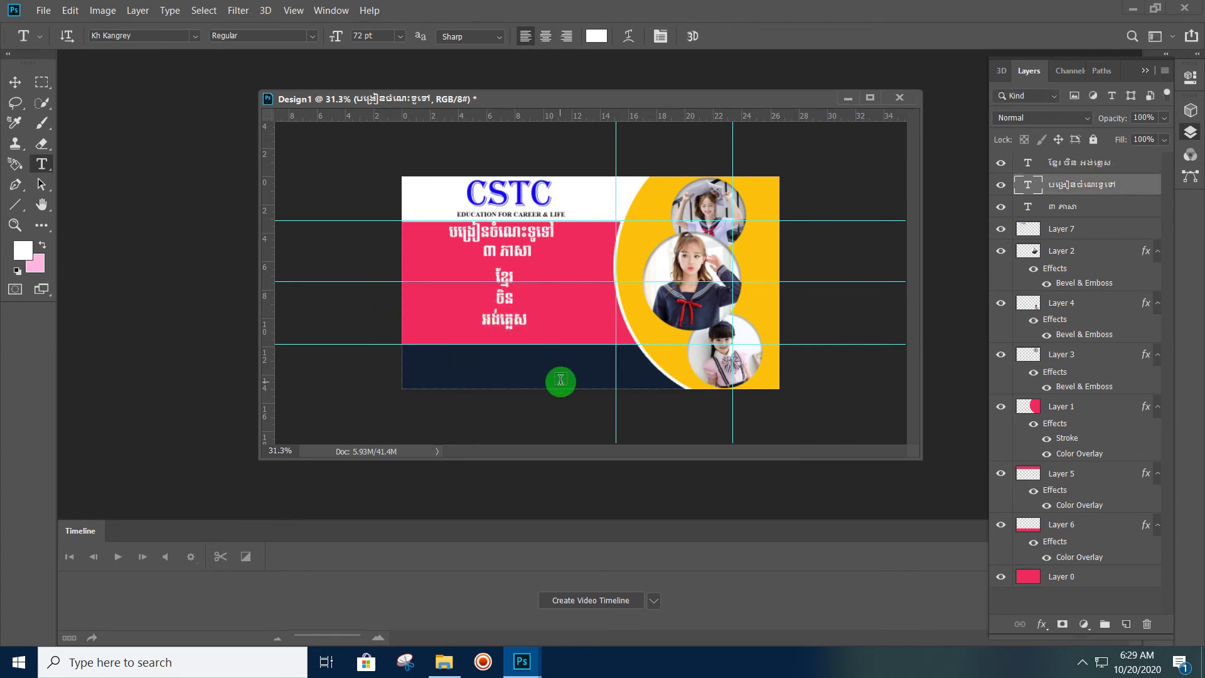
pyautogui.click(16, 205)
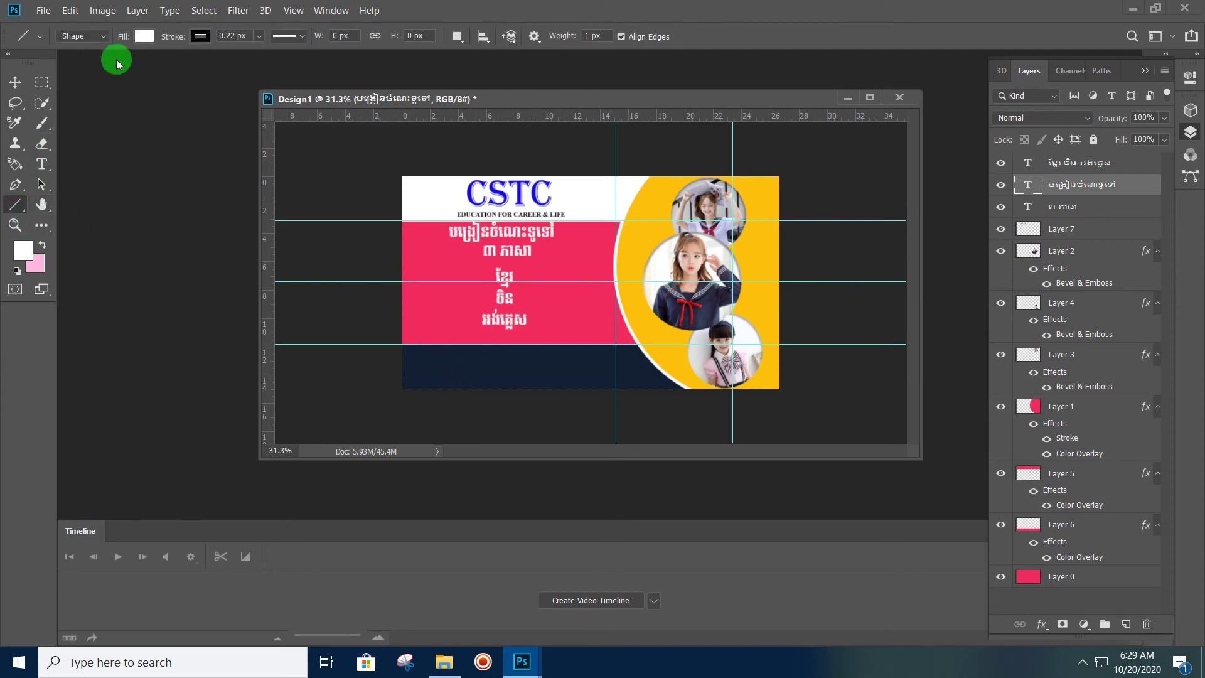
# Draw a thin vertical line in the dark bottom bar with the Line tool
pyautogui.click(43, 226)
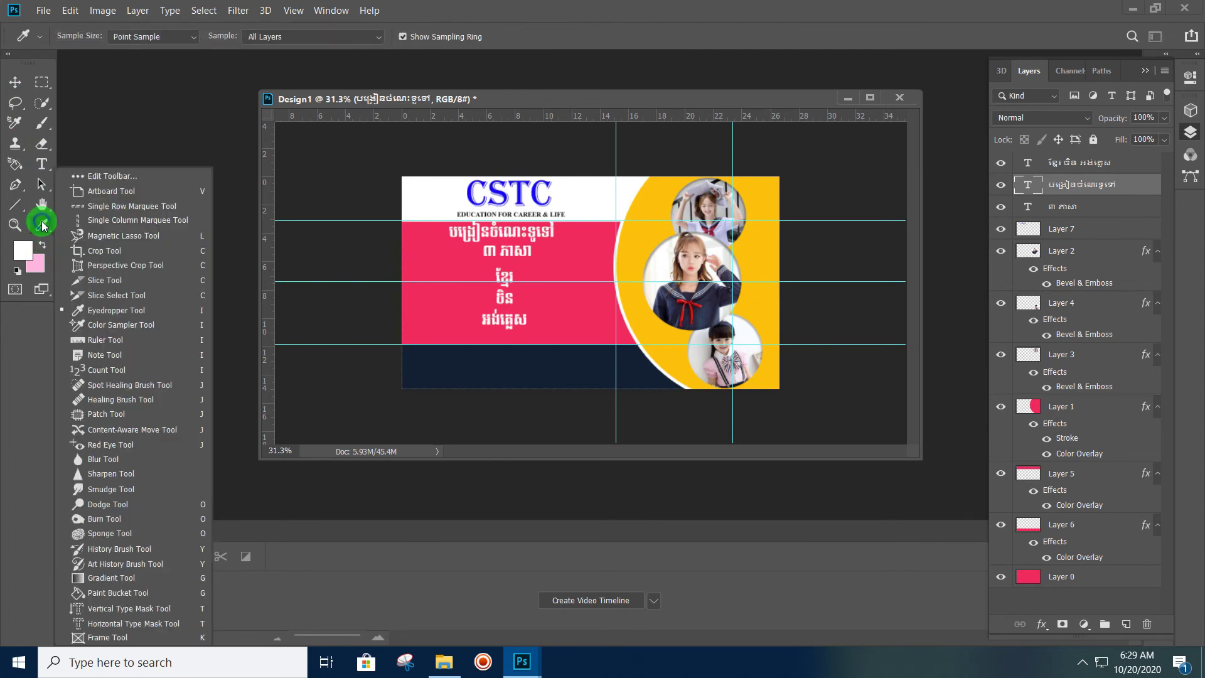
pyautogui.click(17, 207)
pyautogui.click(86, 258)
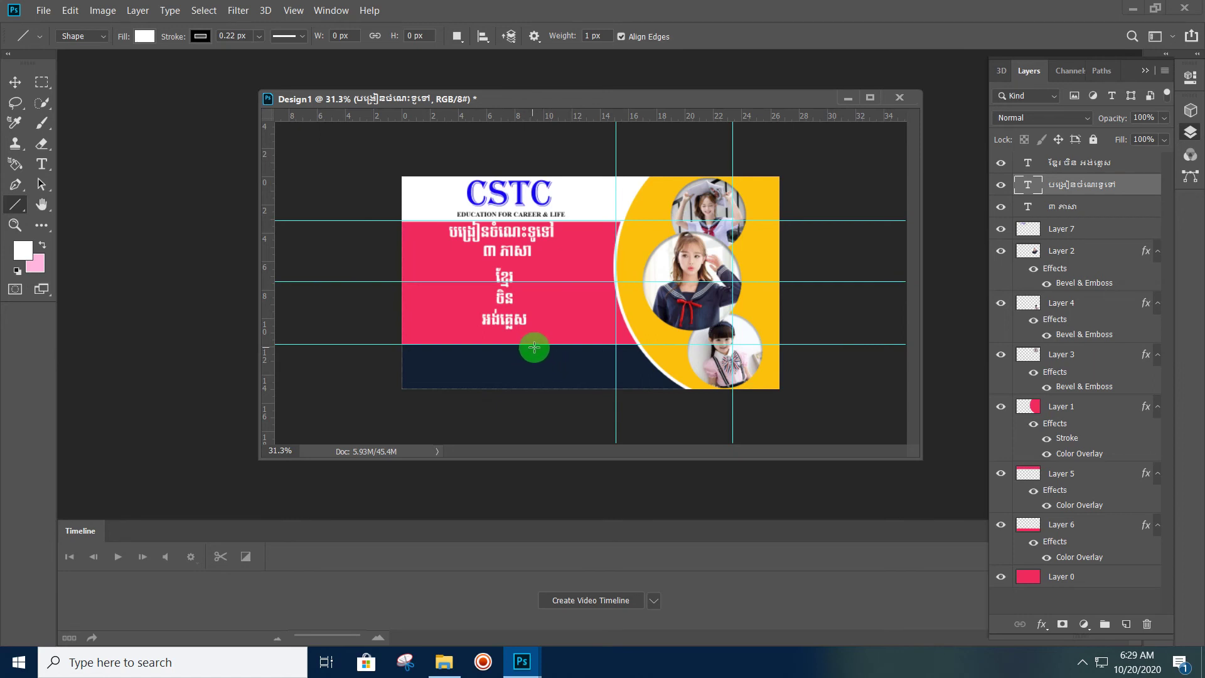
pyautogui.moveTo(515, 347); pyautogui.dragTo(516, 384)
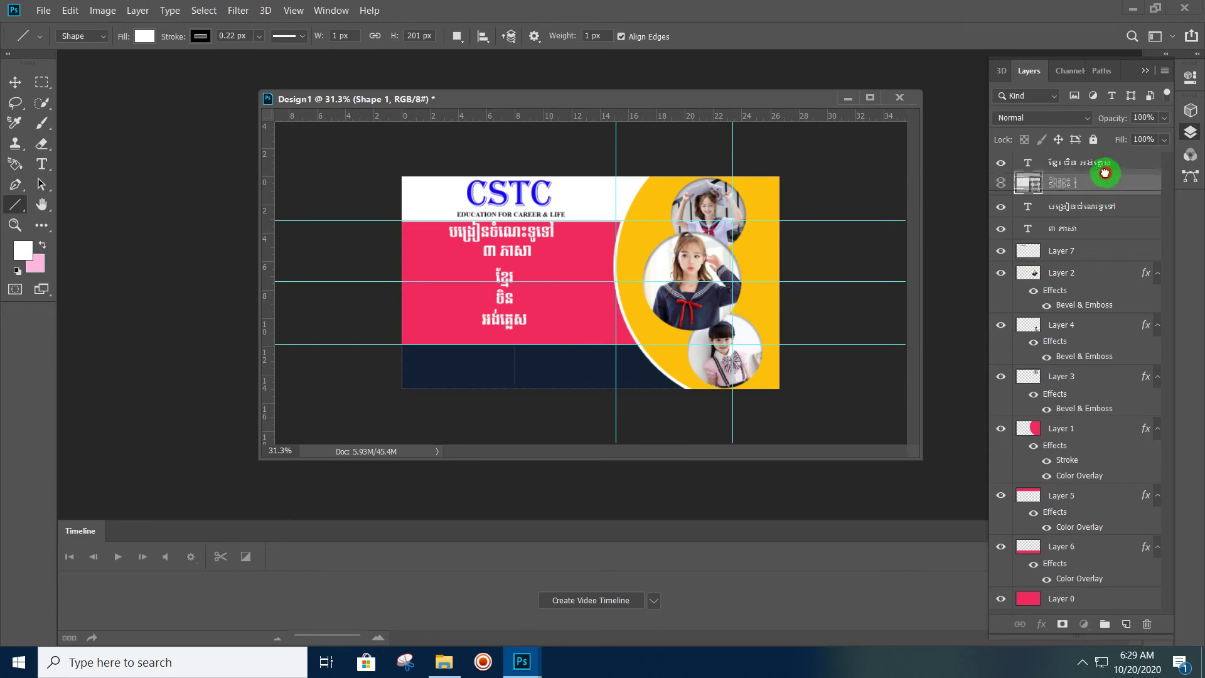
# Move the line's Shape 1 layer to the top and convert it to a smart object
pyautogui.moveTo(1103, 176); pyautogui.dragTo(1089, 157)
pyautogui.rightClick(1076, 155)
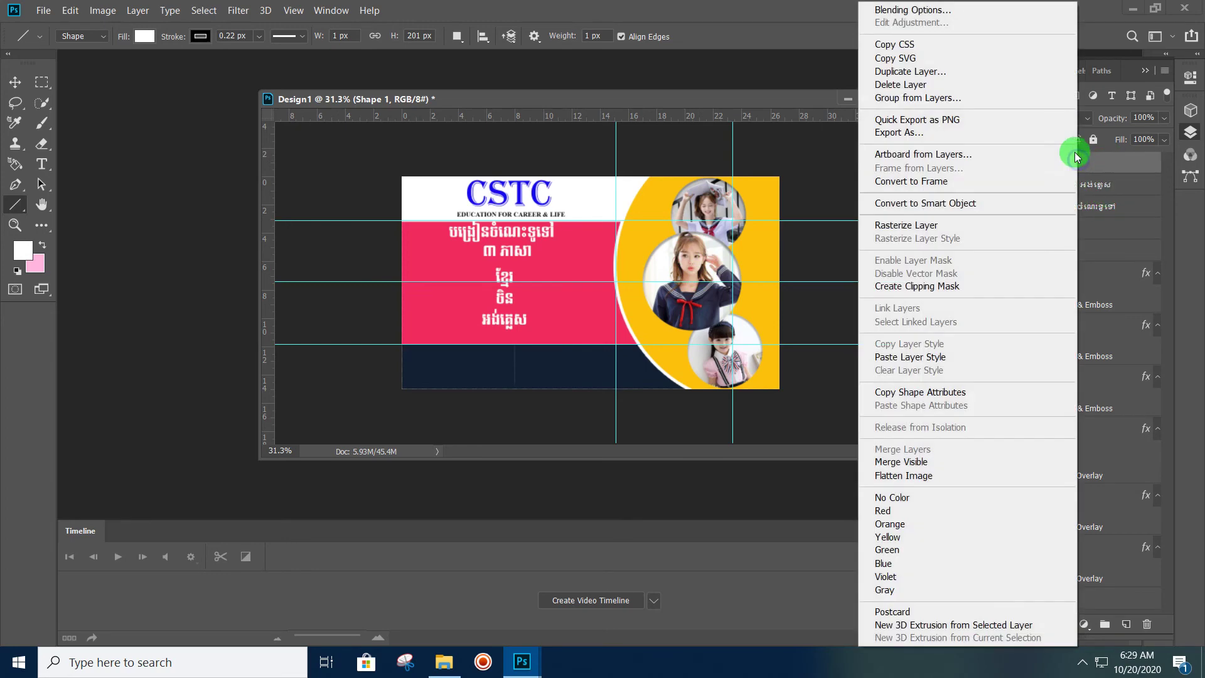
pyautogui.click(970, 202)
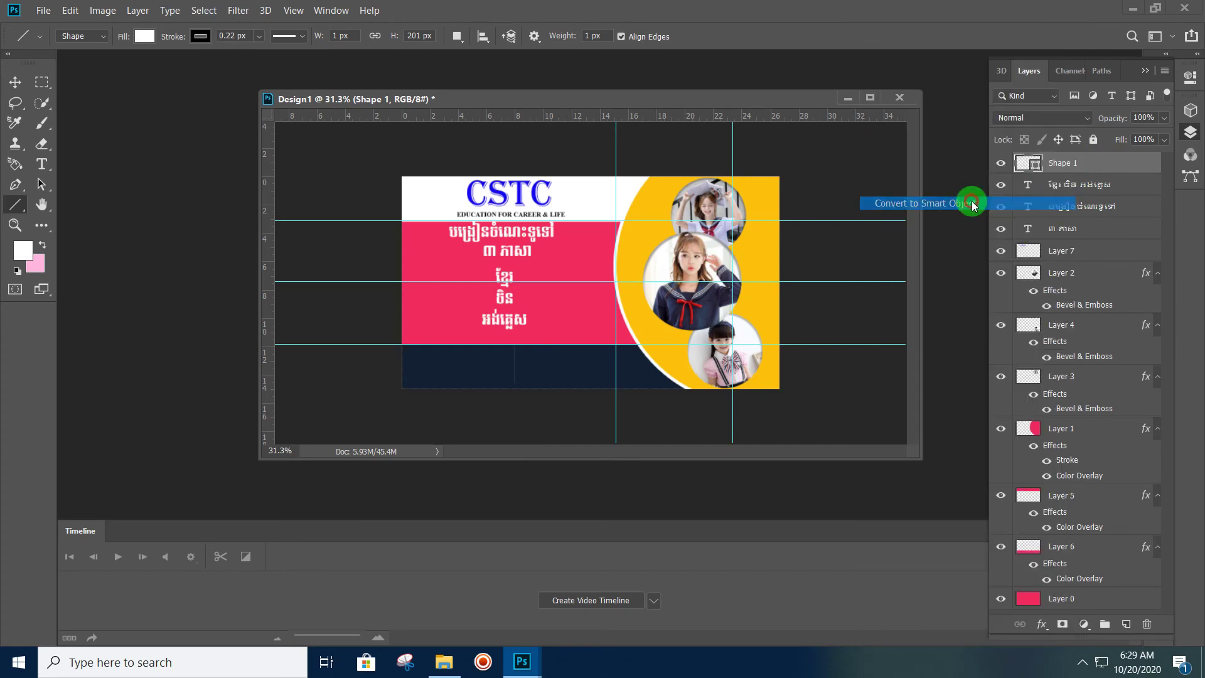
# Give the divider line an 8 px white stroke layer style
pyautogui.doubleClick(1104, 162)
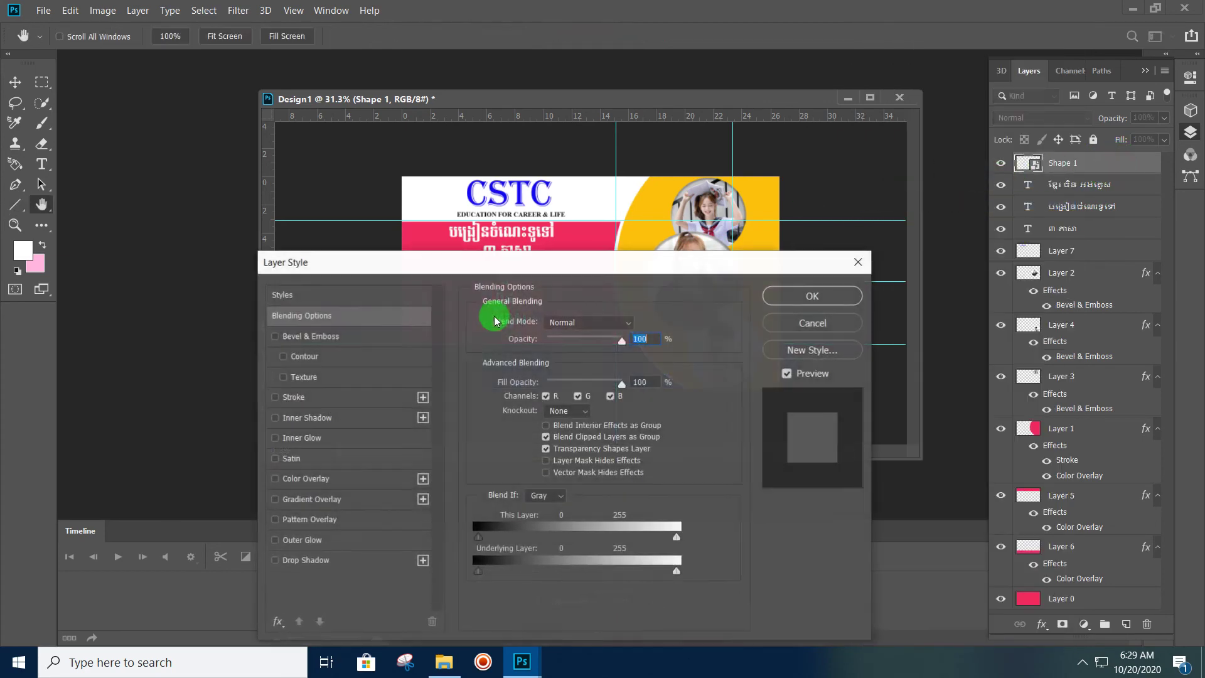
pyautogui.click(293, 397)
pyautogui.moveTo(513, 262)
pyautogui.mouseDown()
pyautogui.moveTo(879, 415)
pyautogui.moveTo(795, 278)
pyautogui.mouseUp()
pyautogui.moveTo(827, 337); pyautogui.dragTo(820, 344)
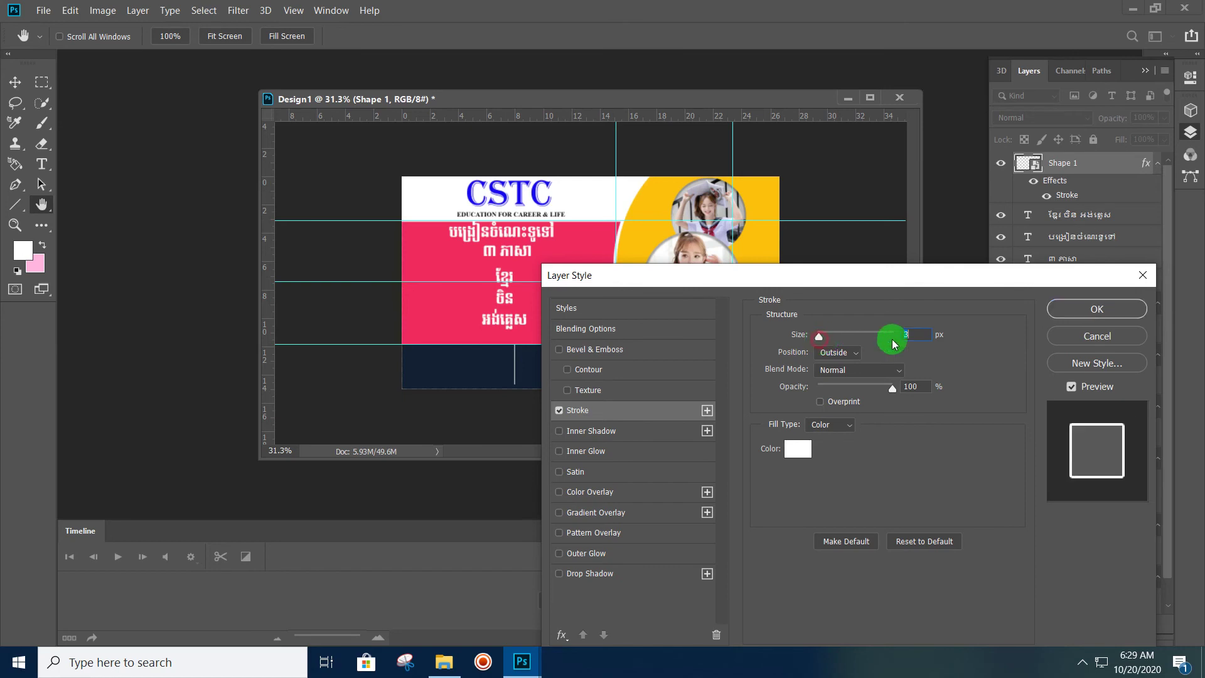
pyautogui.click(1083, 307)
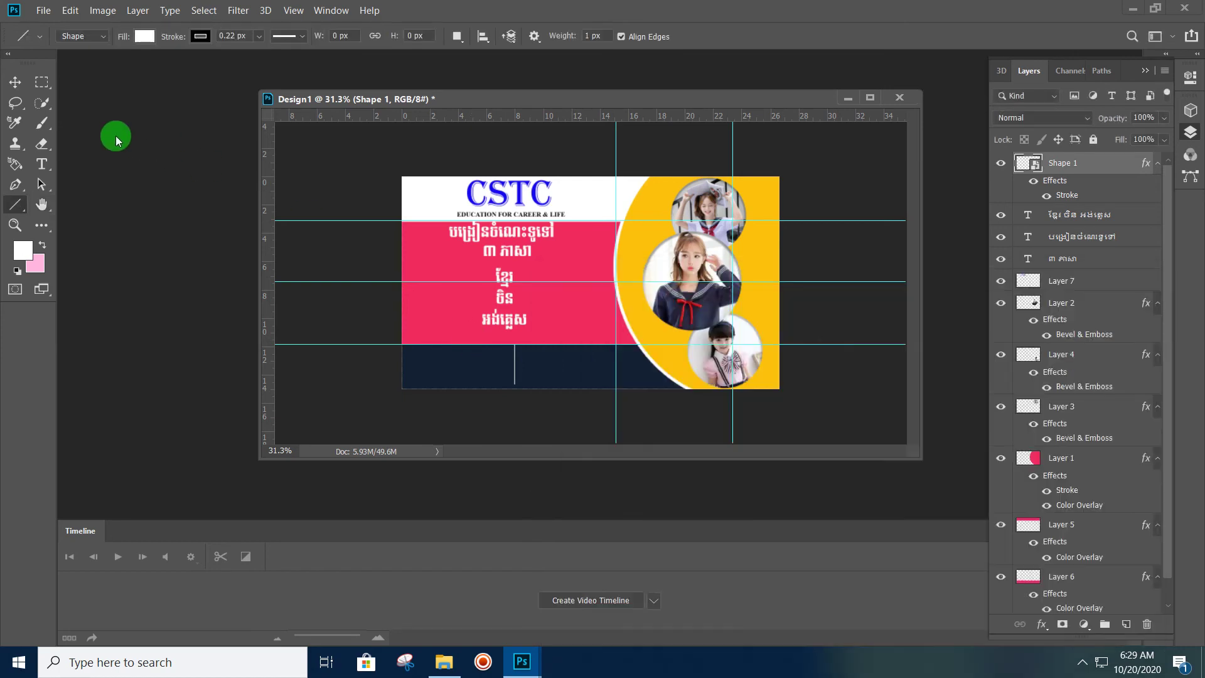
pyautogui.click(15, 82)
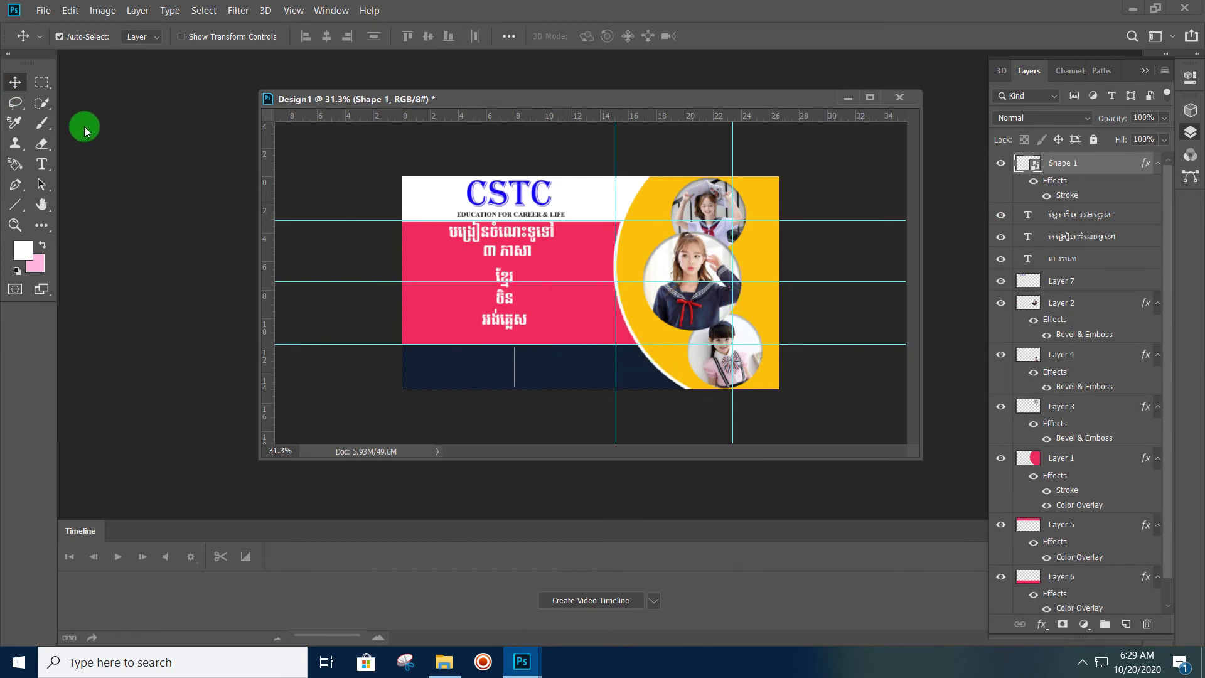
# Type the phone number in the dark bottom bar and position it
pyautogui.click(41, 163)
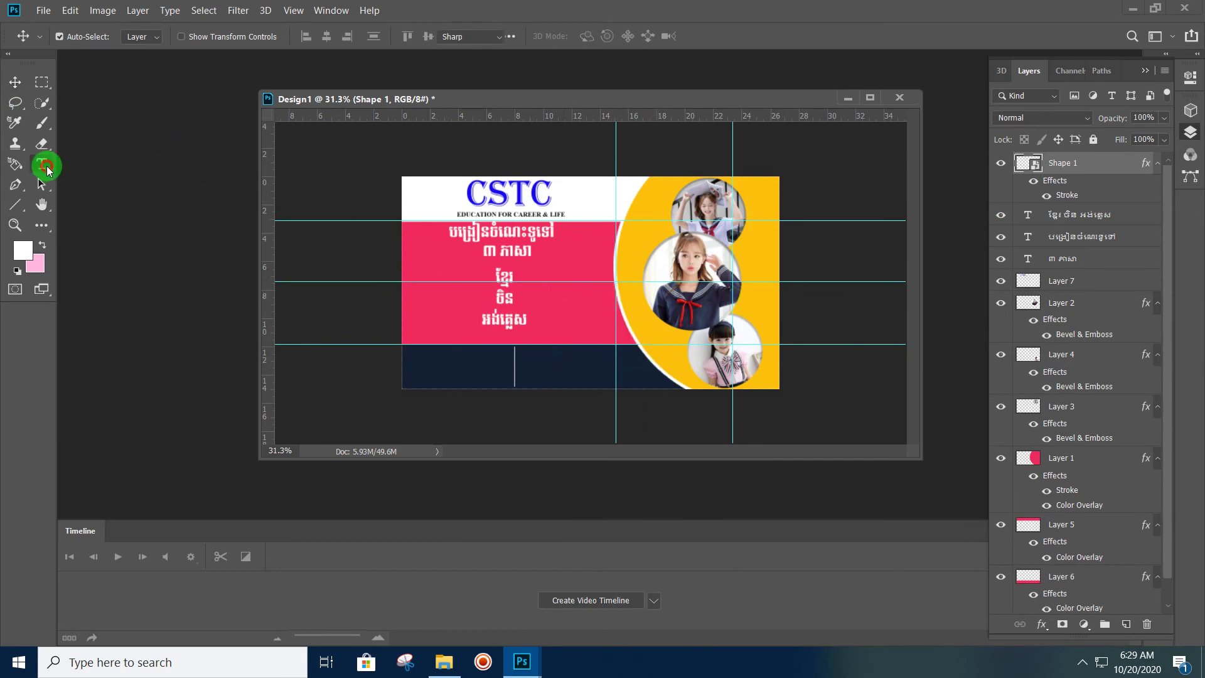
pyautogui.click(417, 372)
pyautogui.write('ក')
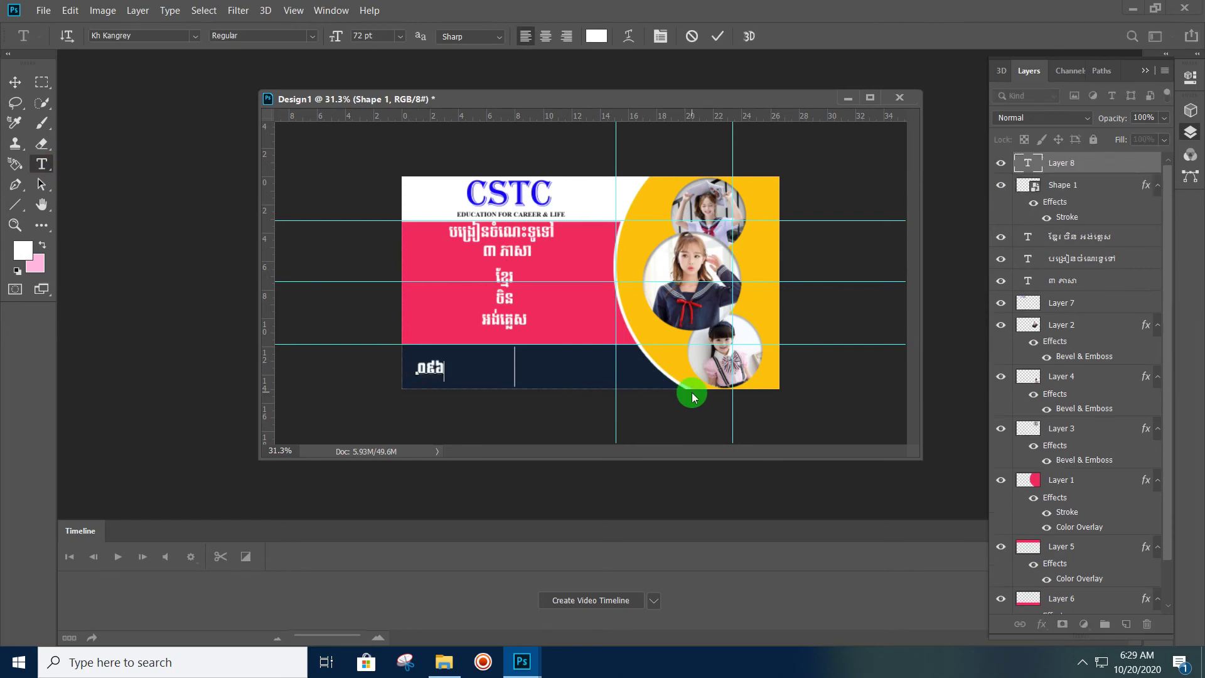
pyautogui.write('០១')
pyautogui.write('០៩៩០')
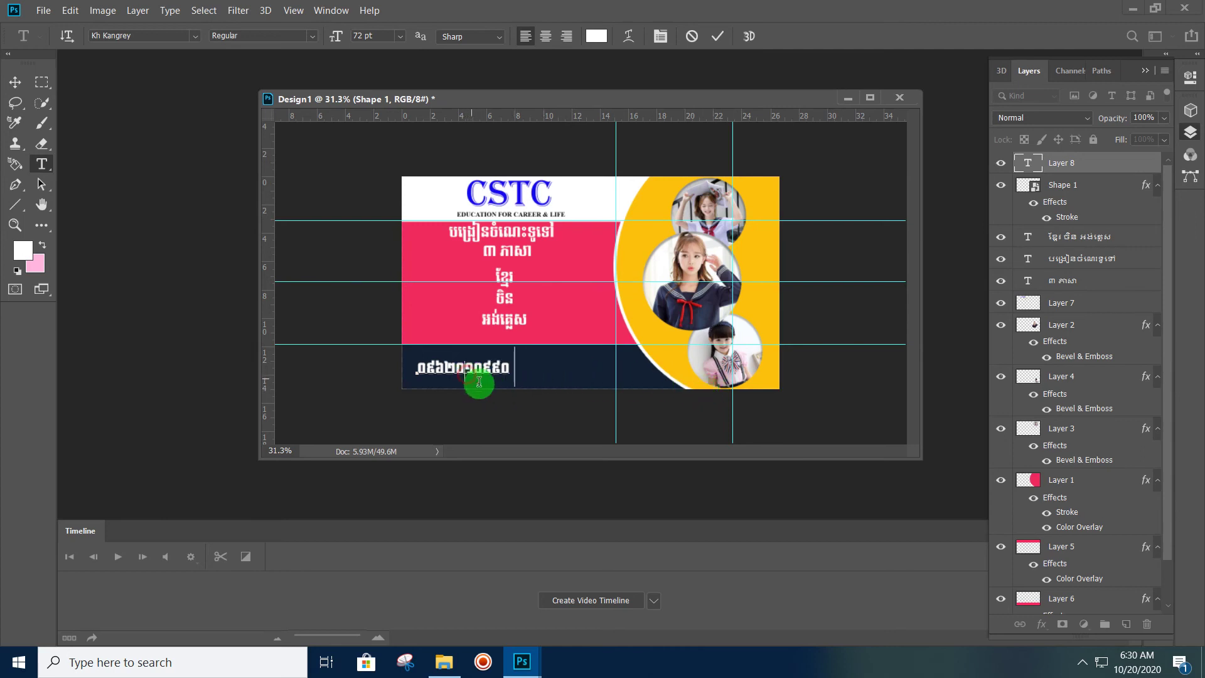
pyautogui.moveTo(502, 410)
pyautogui.mouseDown()
pyautogui.moveTo(514, 411)
pyautogui.moveTo(490, 411)
pyautogui.mouseUp()
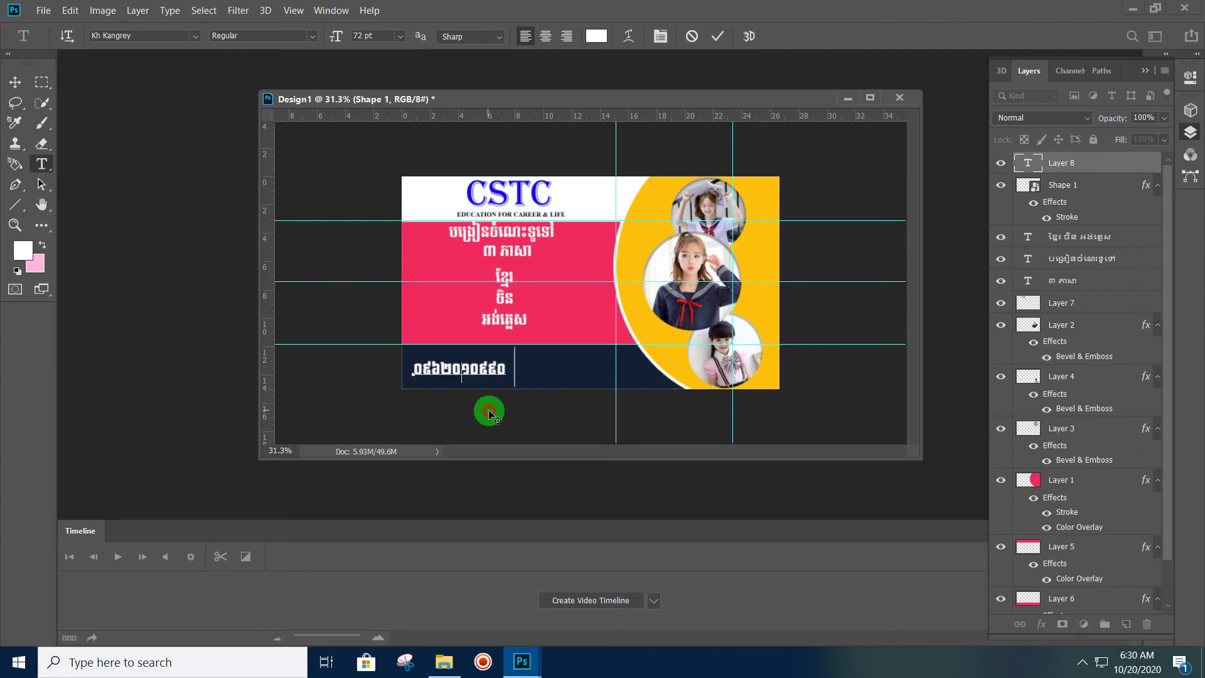
pyautogui.moveTo(489, 411); pyautogui.dragTo(489, 410)
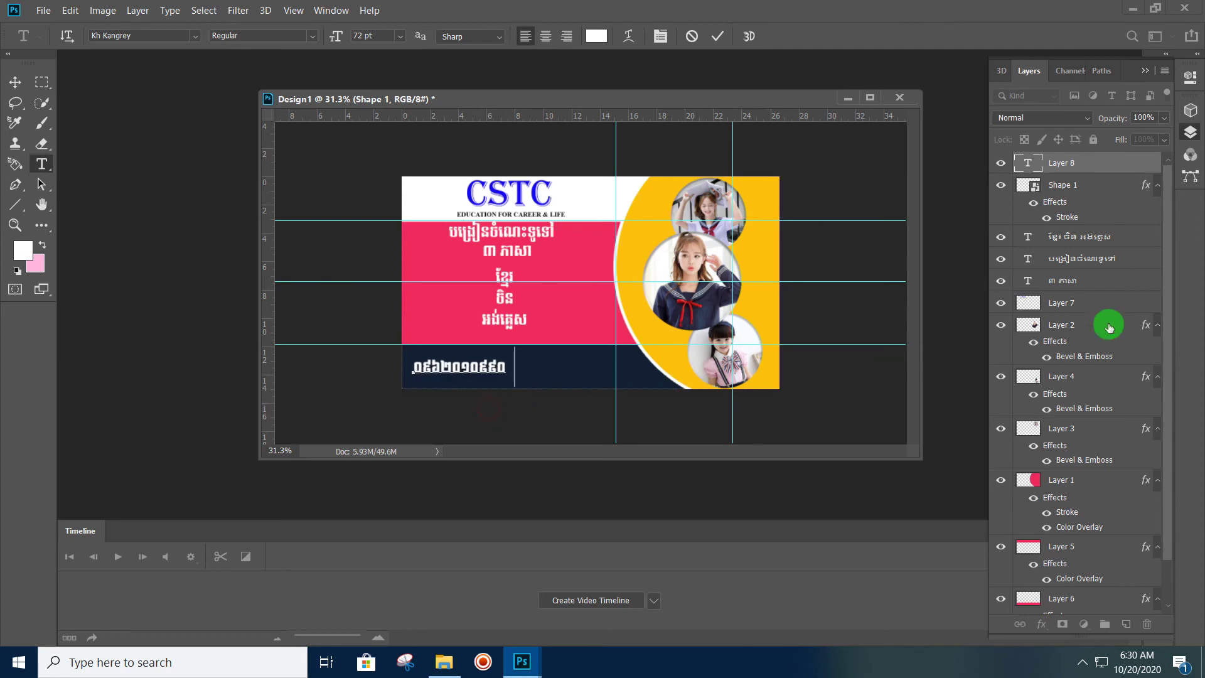
pyautogui.click(1067, 184)
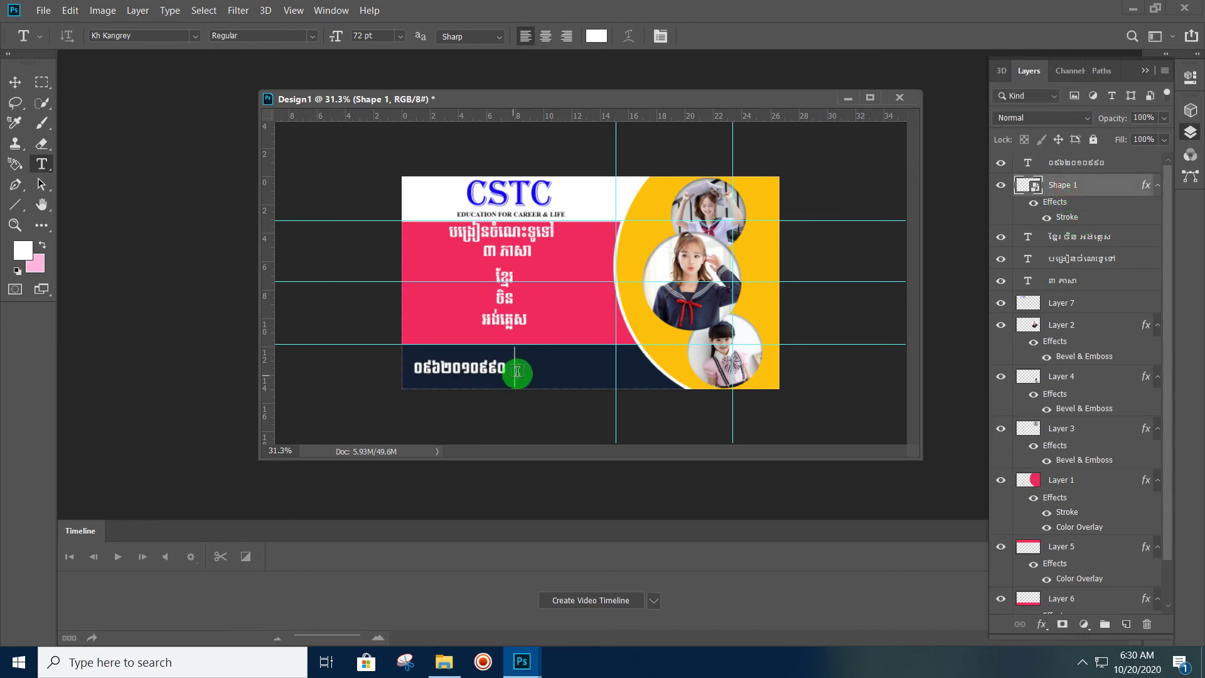
# Shrink the phone number text from 72 pt to 62.61 pt
pyautogui.click(456, 373)
pyautogui.doubleClick(456, 373)
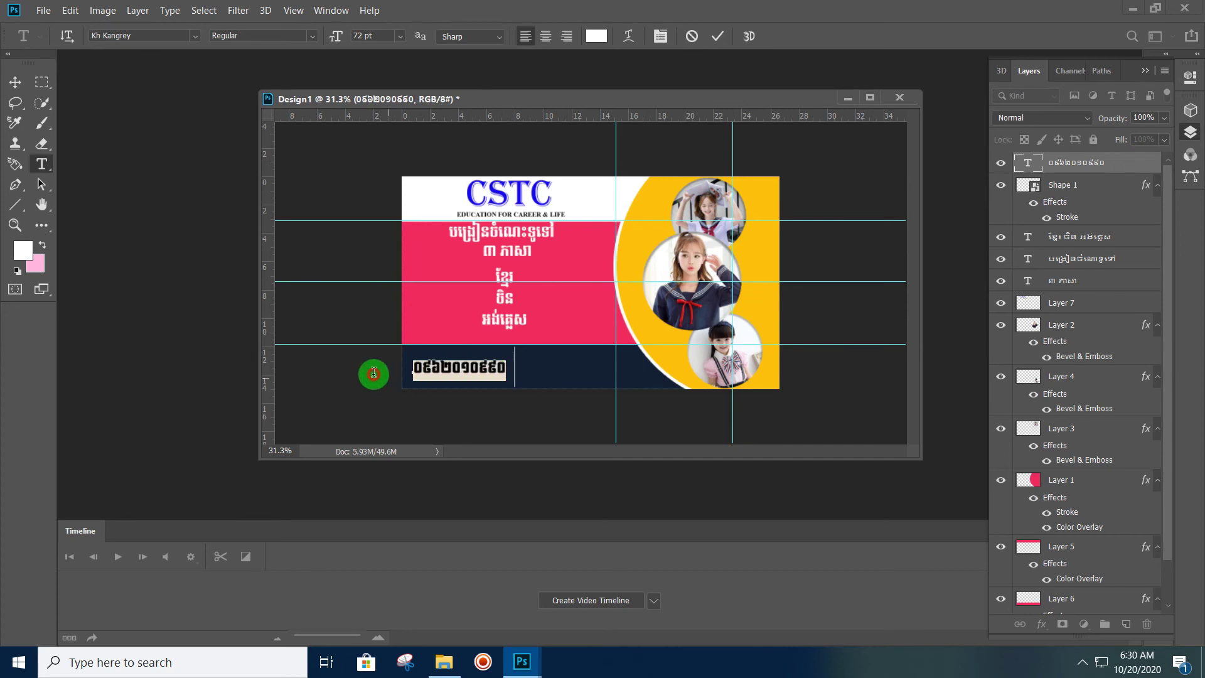
pyautogui.moveTo(507, 357); pyautogui.dragTo(492, 364)
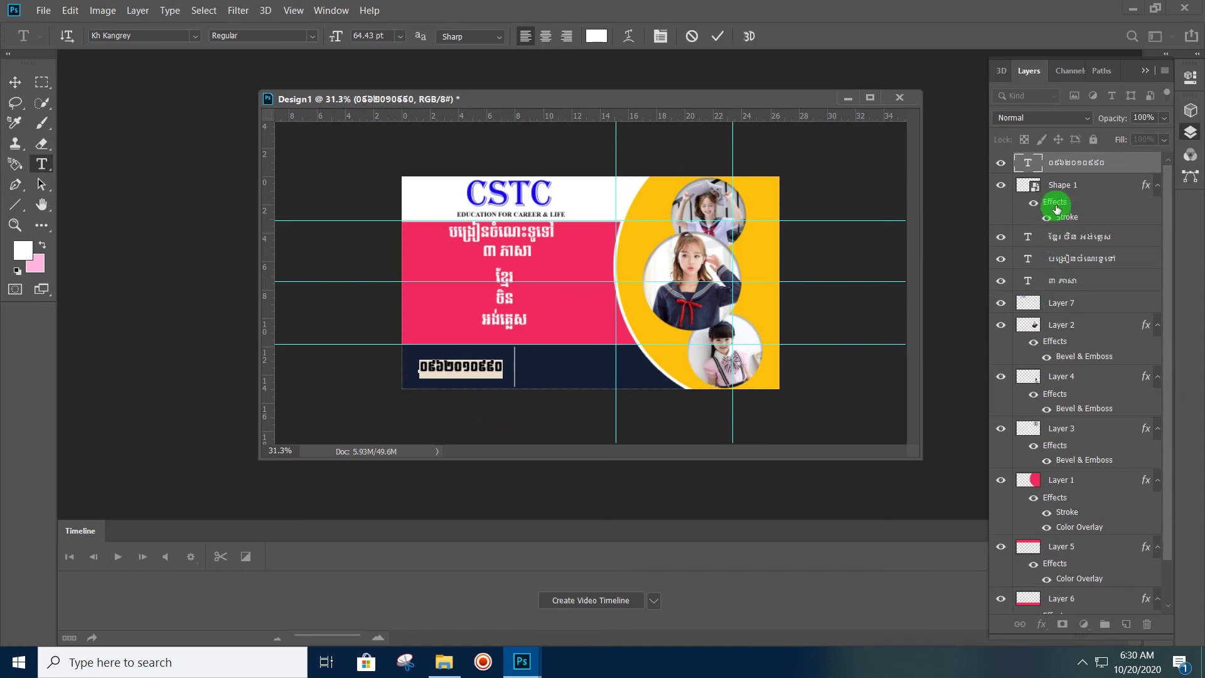
pyautogui.press('ctrl')
pyautogui.moveTo(513, 355); pyautogui.dragTo(504, 359)
# Split the phone number into three spaced digit groups and commit
pyautogui.click(1063, 263)
pyautogui.click(448, 369)
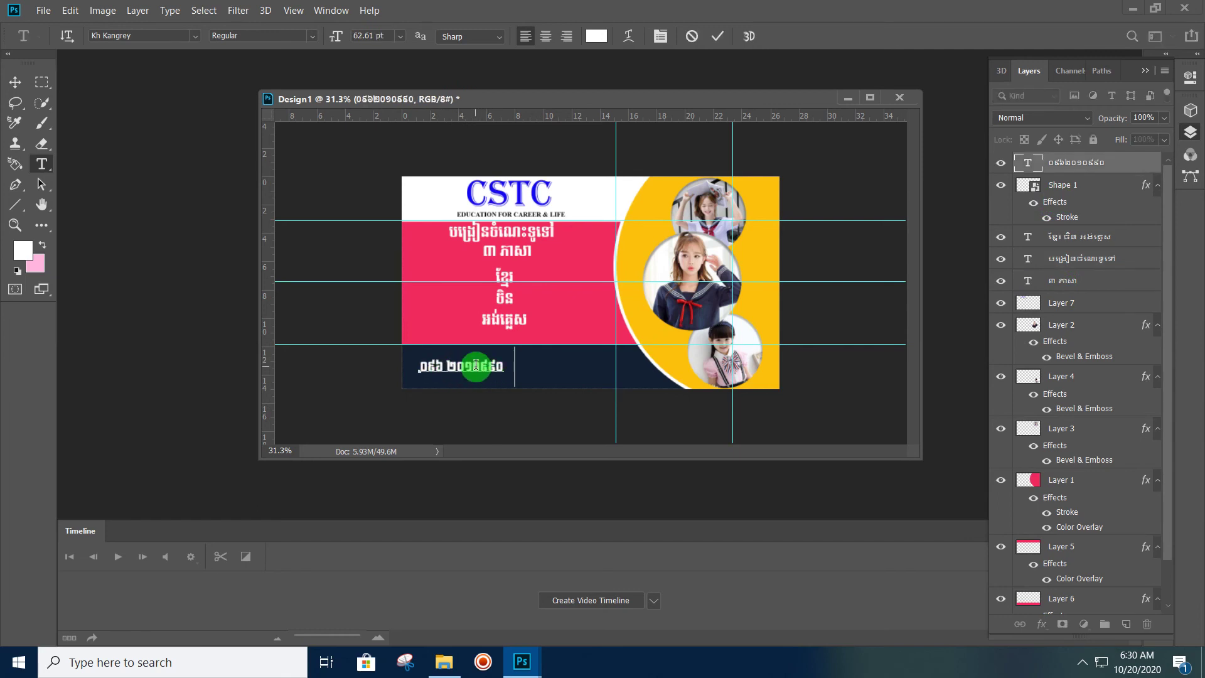
pyautogui.click(482, 366)
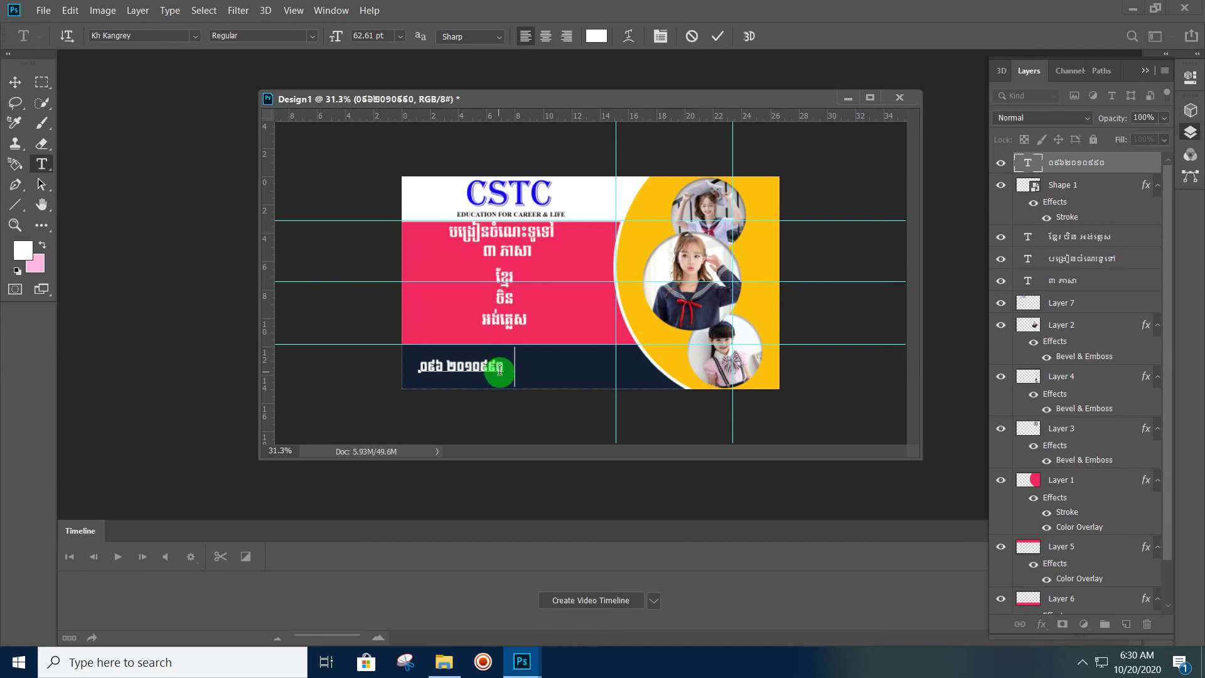
pyautogui.click(1067, 237)
pyautogui.click(512, 365)
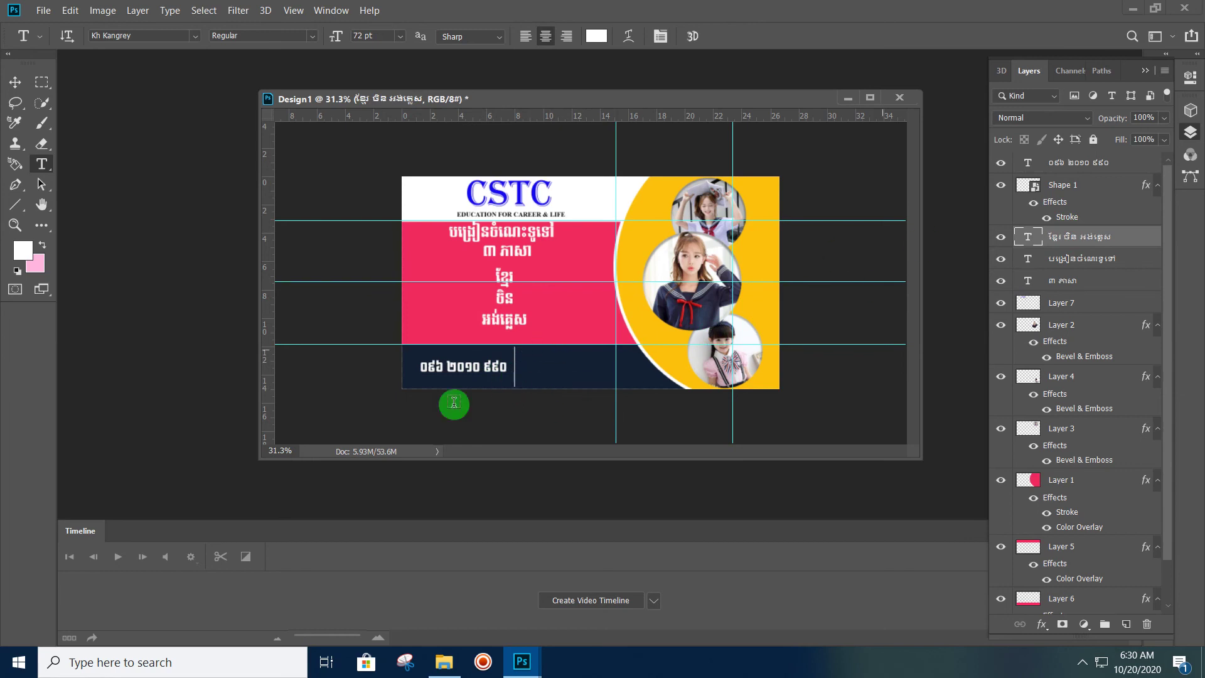
# Type the two-line Khmer address right of the divider and scale it to 55.08 pt
pyautogui.click(531, 359)
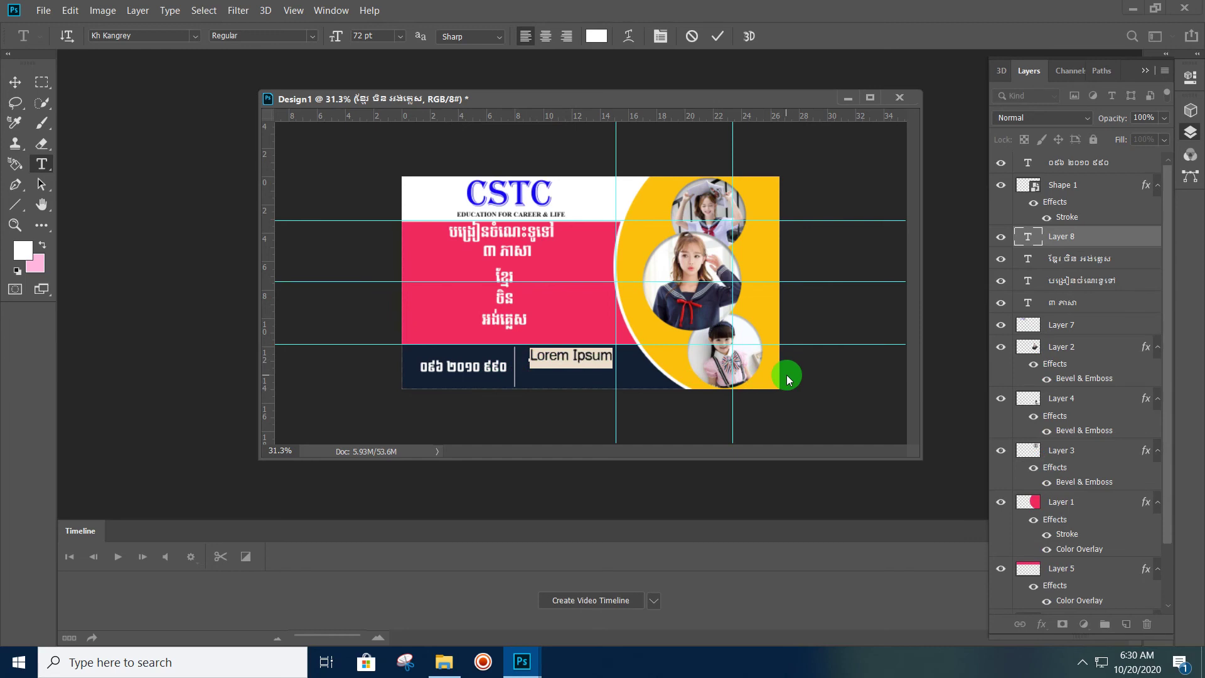
pyautogui.write('ន')
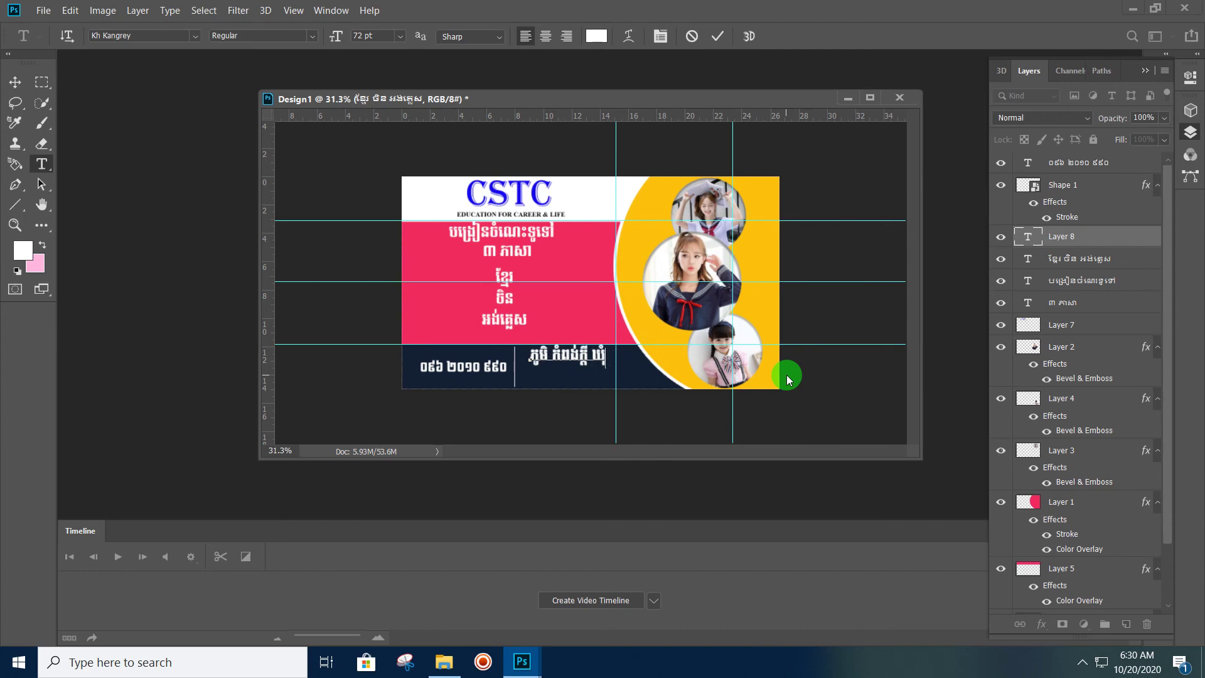
pyautogui.write('ពង់ក្តី ')
pyautogui.write('ស្រុក ជីក្')
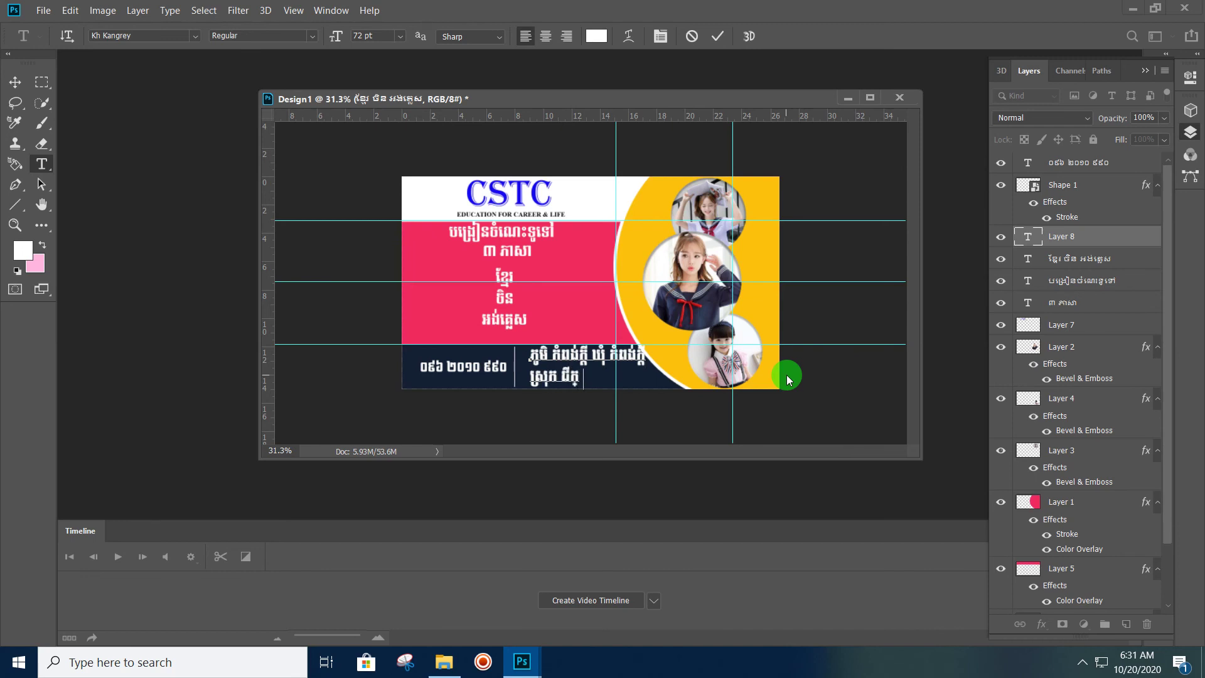
pyautogui.write('ែង')
pyautogui.write(' ខេត្ត សៀមរាប')
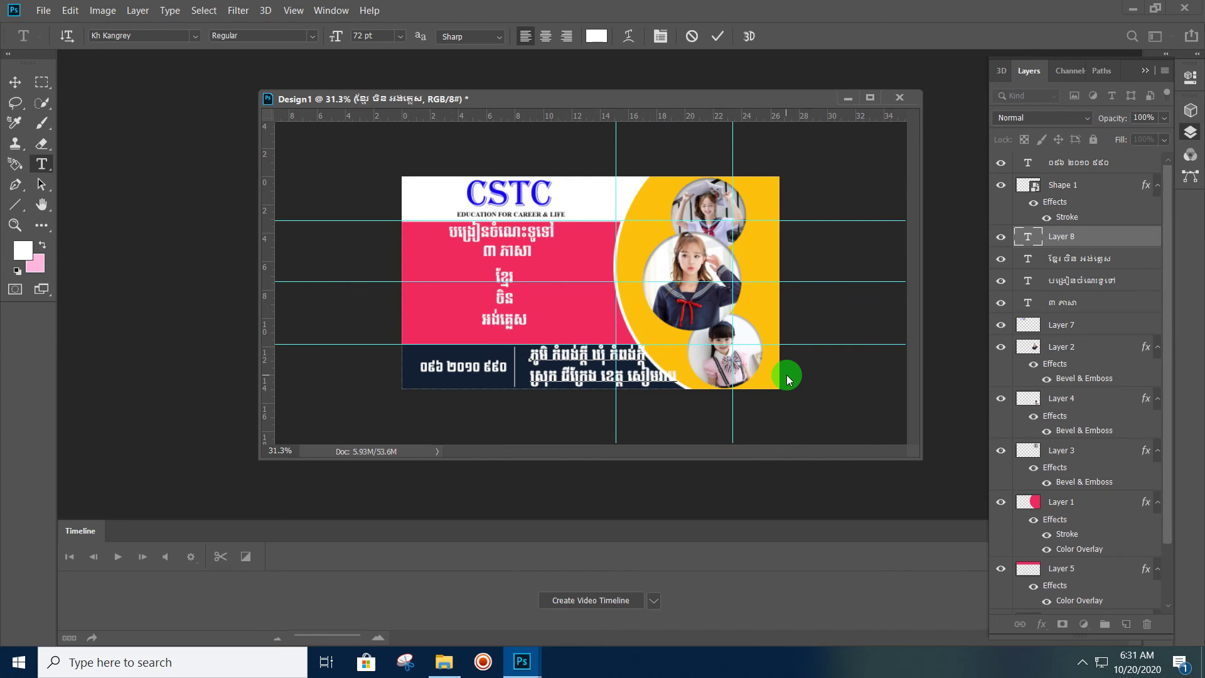
pyautogui.press('ctrl')
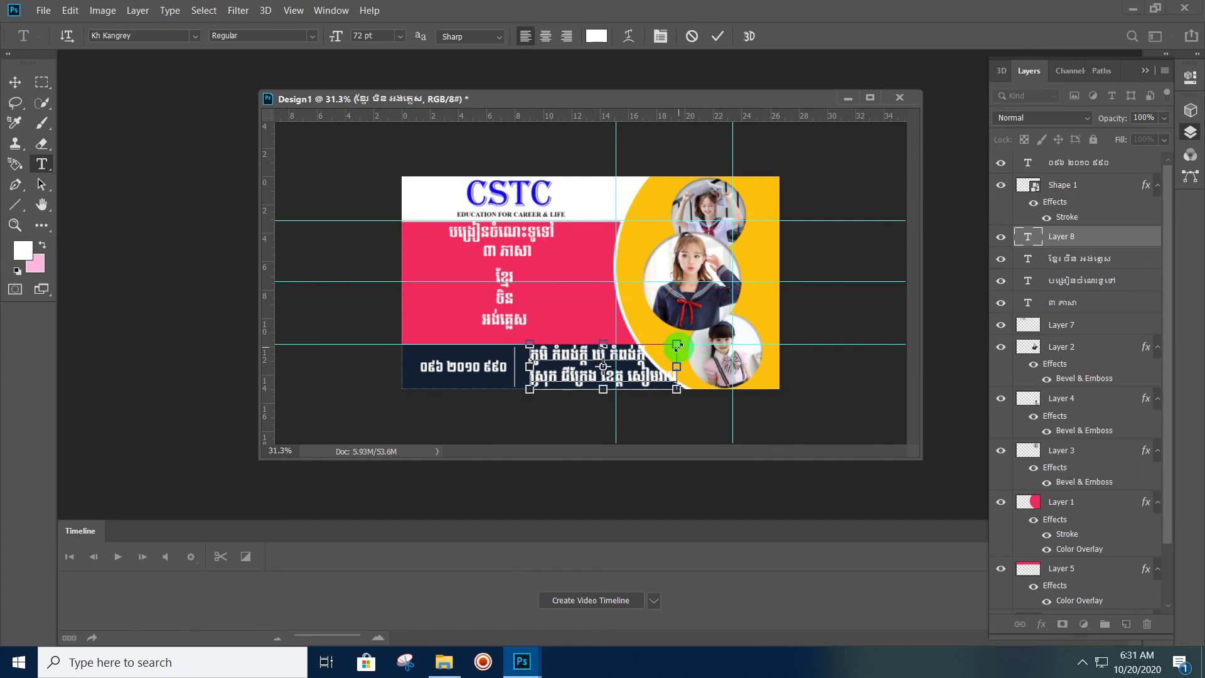
pyautogui.moveTo(677, 346); pyautogui.dragTo(644, 358)
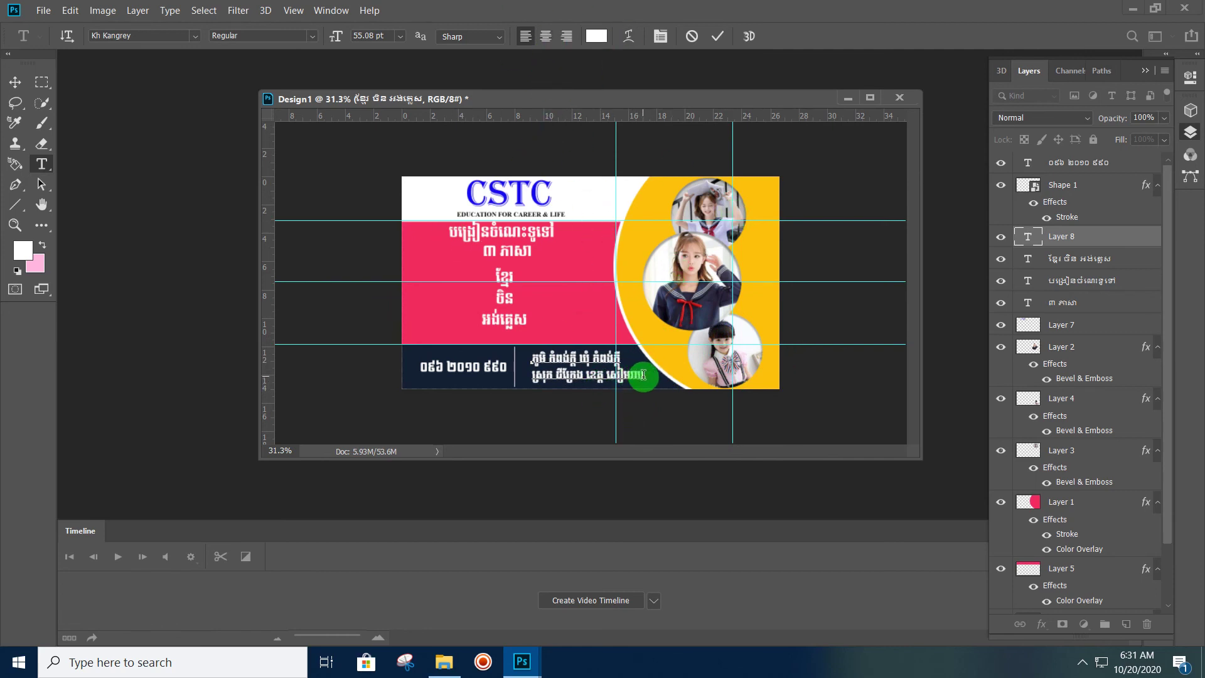
pyautogui.moveTo(646, 380); pyautogui.dragTo(478, 338)
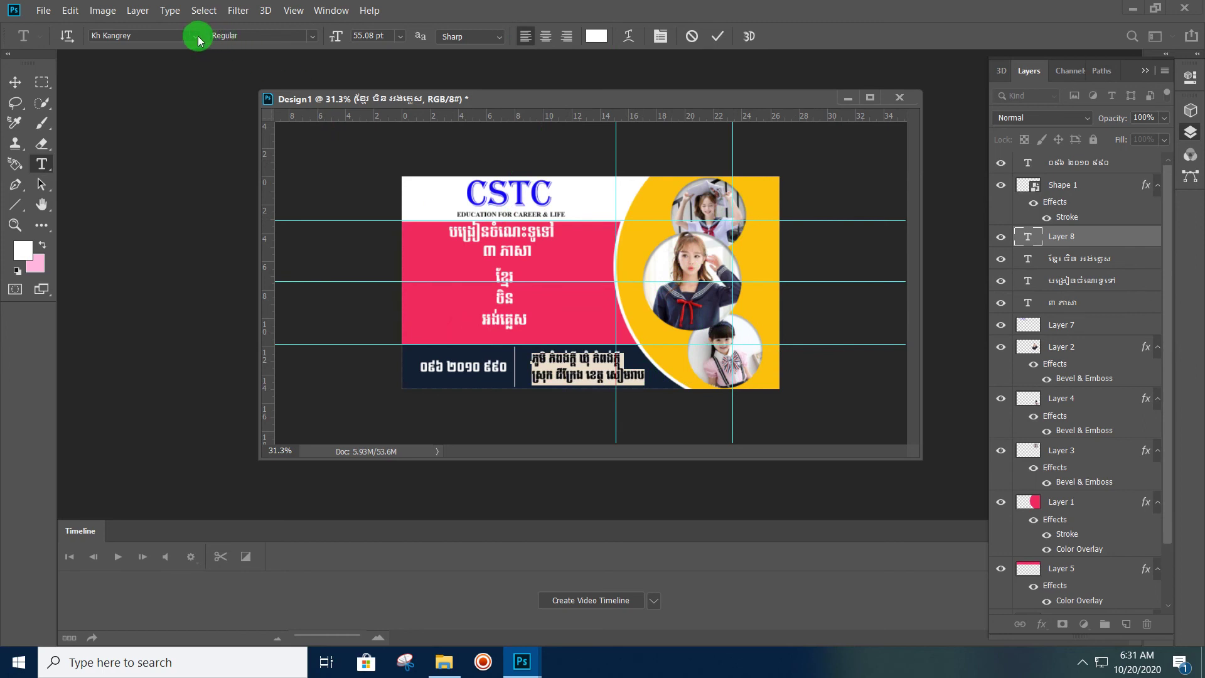
# Set the address text in the Khmer Chamnanit font
pyautogui.click(195, 37)
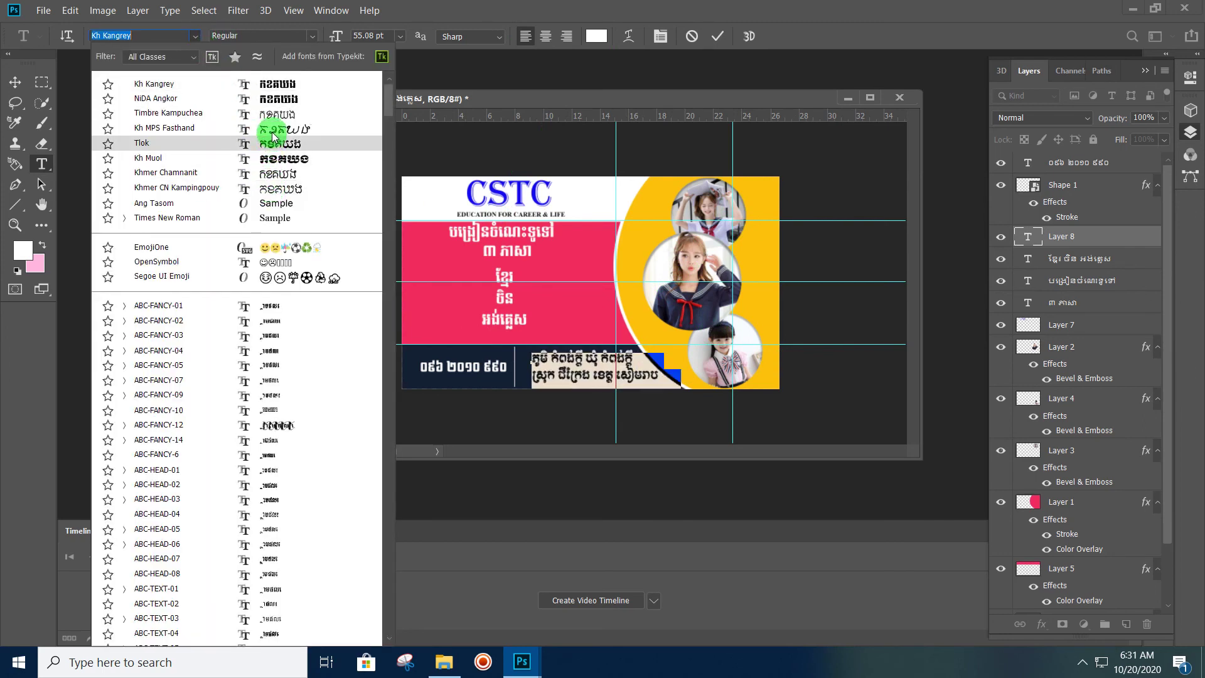
pyautogui.click(270, 173)
pyautogui.click(591, 396)
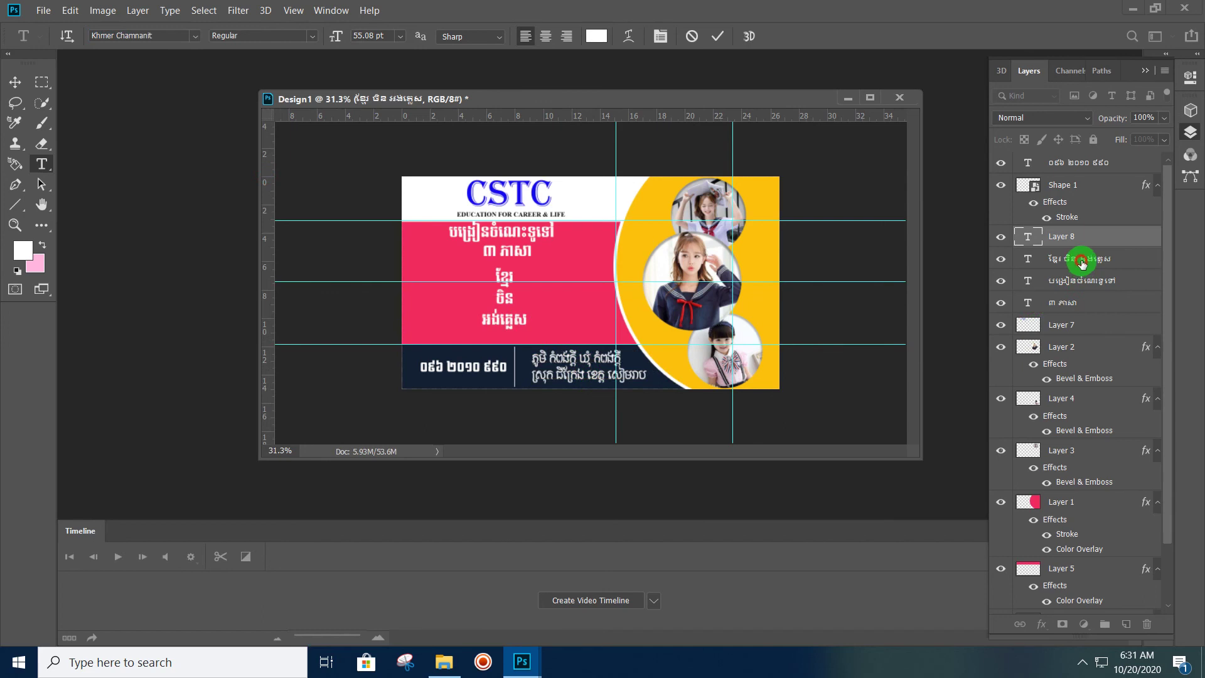
# Shrink the phone number to 55.17 pt and nudge it slightly right and up
pyautogui.click(1081, 262)
pyautogui.hotkey('ctrl', '+')
pyautogui.scroll(-1, 530, 319)
pyautogui.click(497, 379)
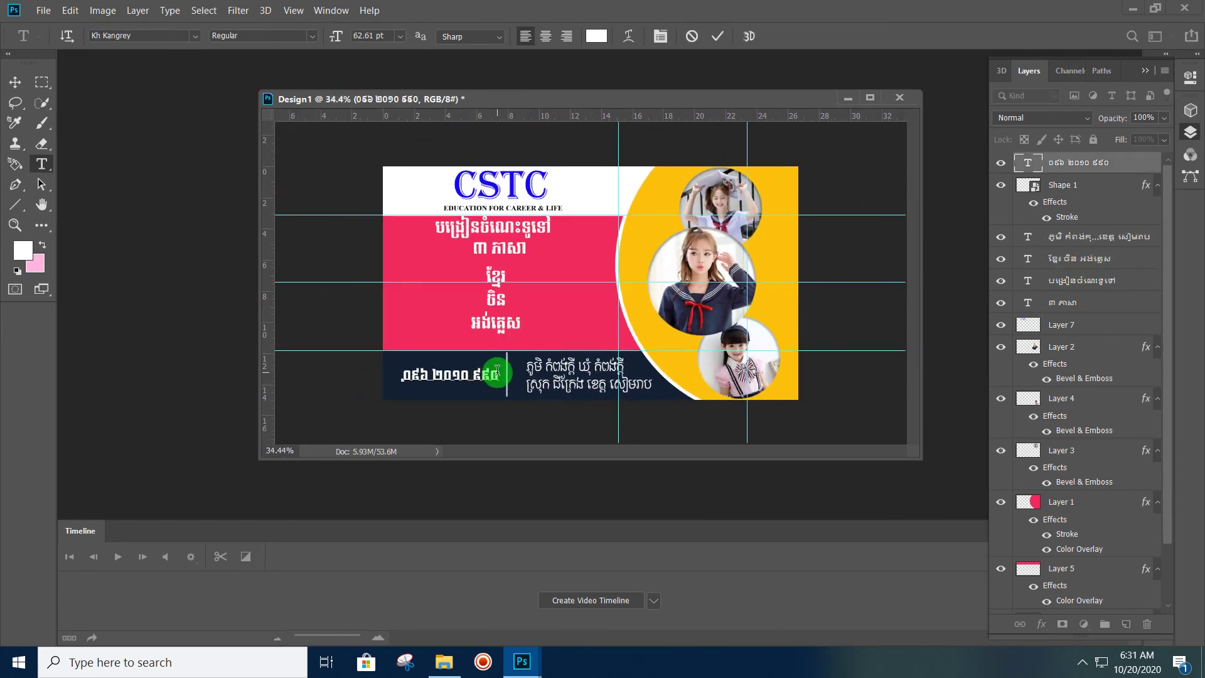
pyautogui.moveTo(499, 370); pyautogui.dragTo(496, 380)
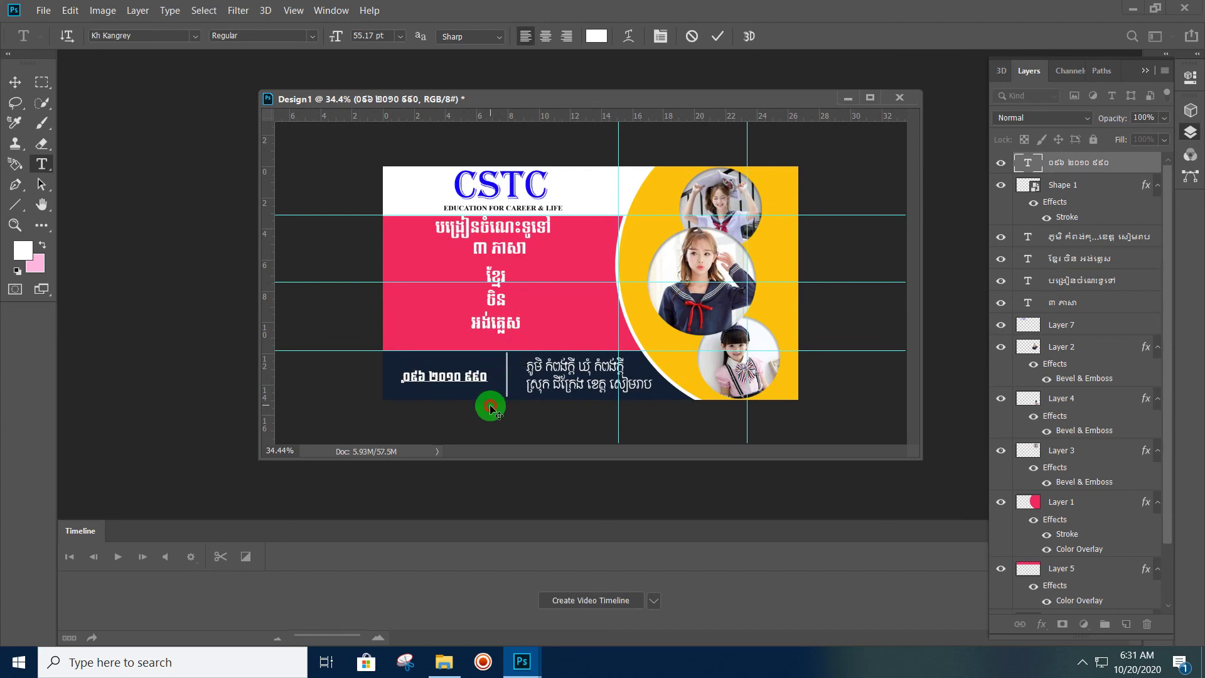
pyautogui.moveTo(494, 405); pyautogui.dragTo(496, 403)
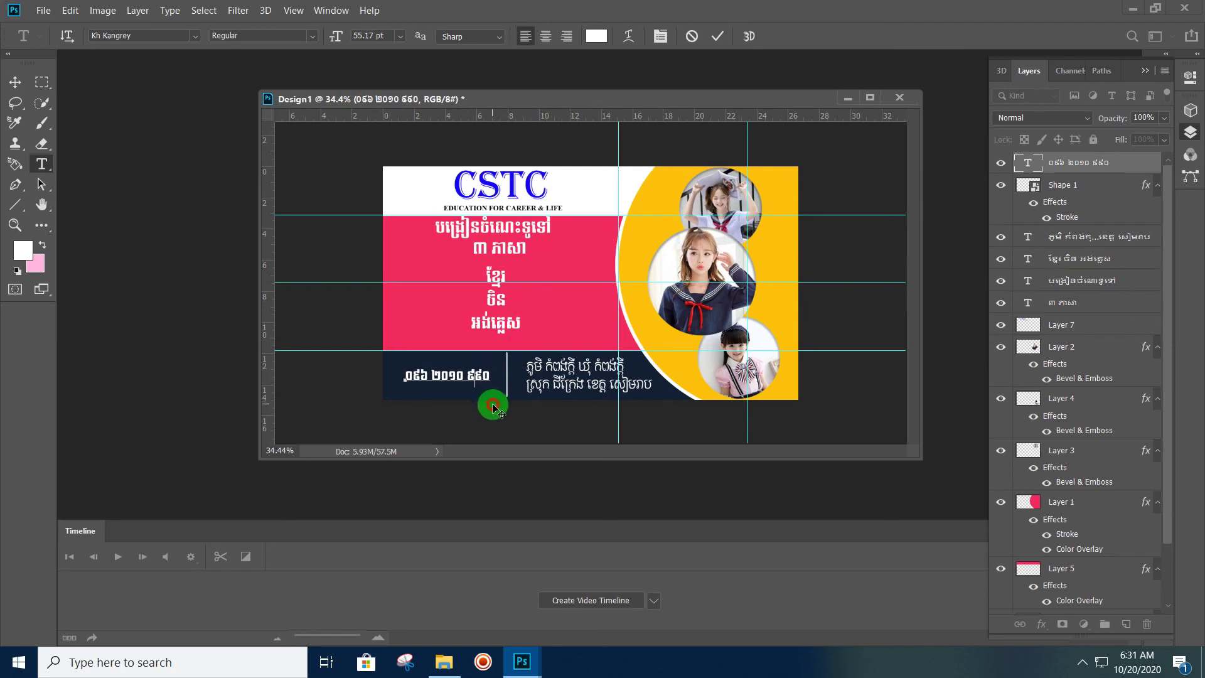
pyautogui.click(1076, 239)
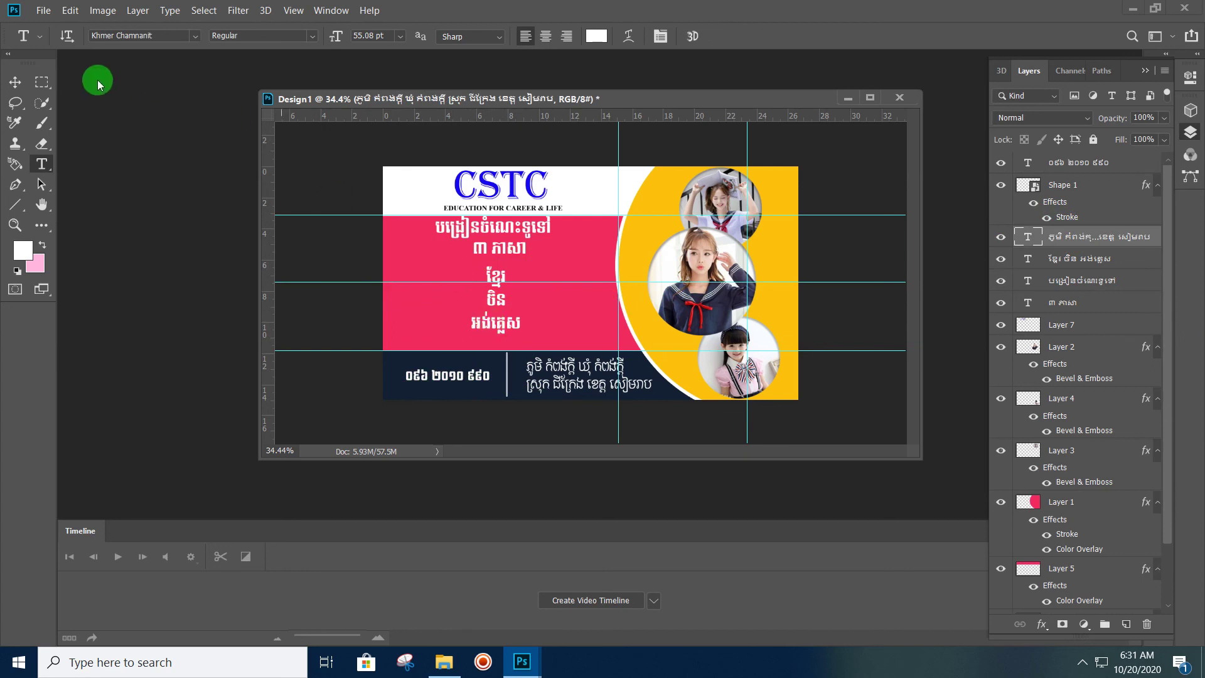
pyautogui.click(9, 205)
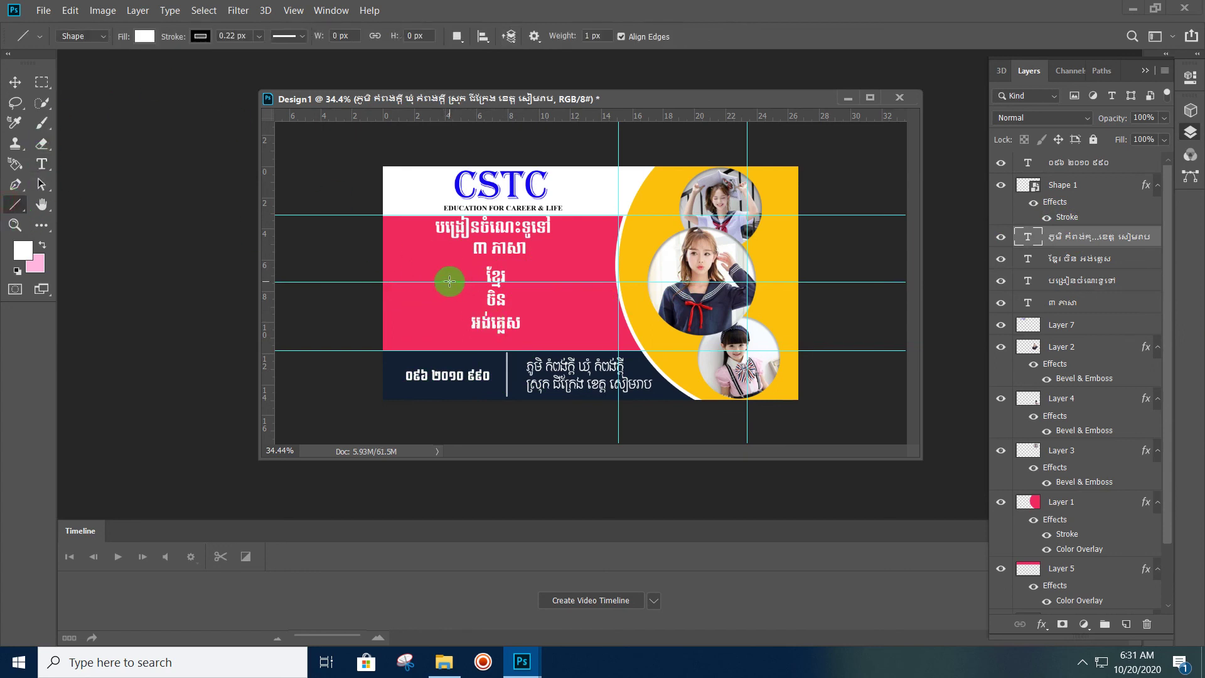
# Draw a vertical line left of the language list, move its layer to the top, and make it a smart object
pyautogui.moveTo(450, 271); pyautogui.dragTo(453, 334)
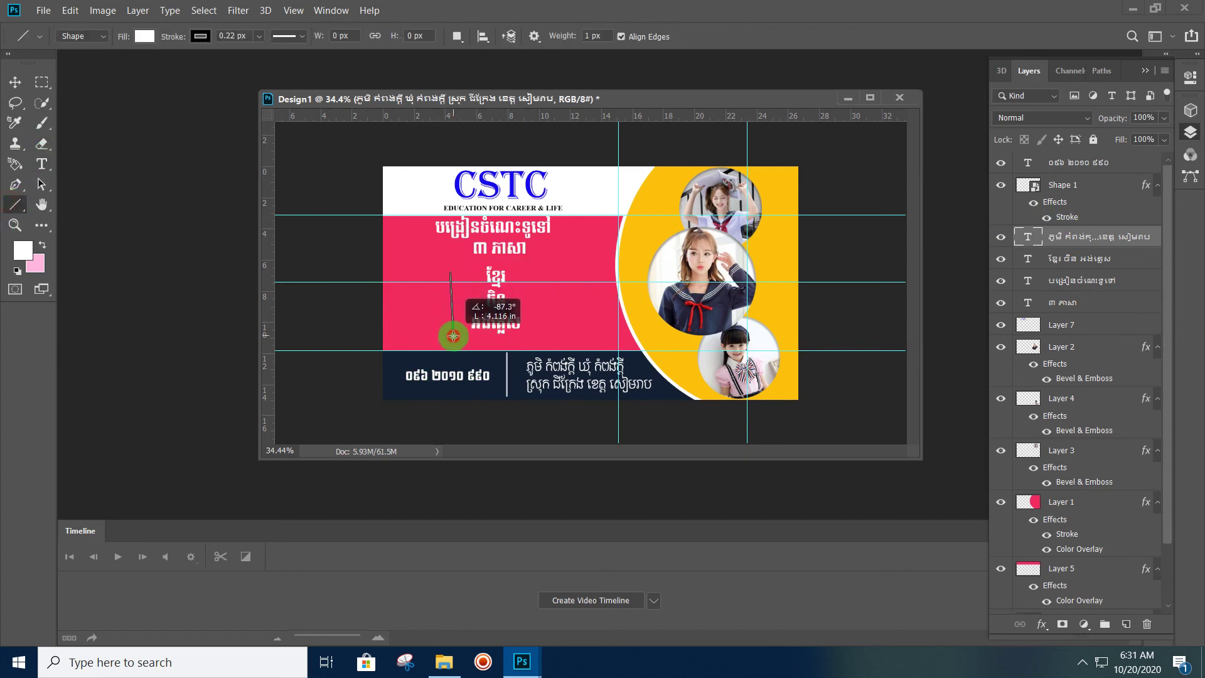
pyautogui.moveTo(451, 337); pyautogui.dragTo(450, 337)
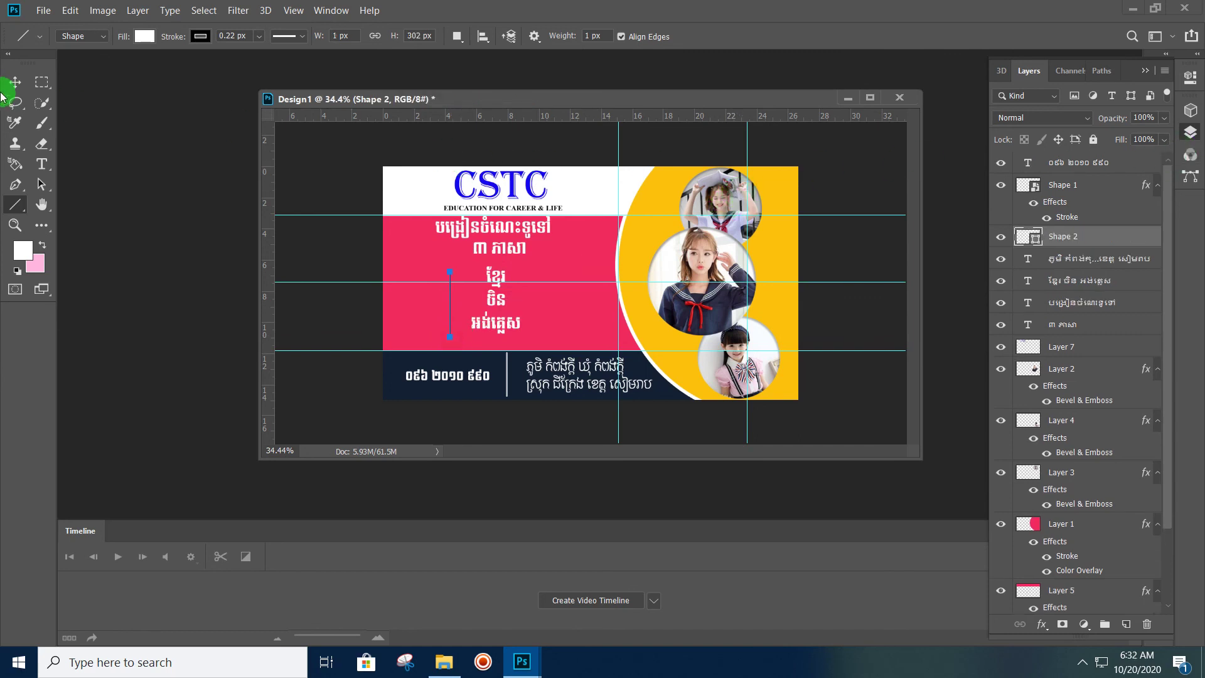
pyautogui.moveTo(1101, 236); pyautogui.dragTo(1108, 165)
pyautogui.rightClick(1114, 160)
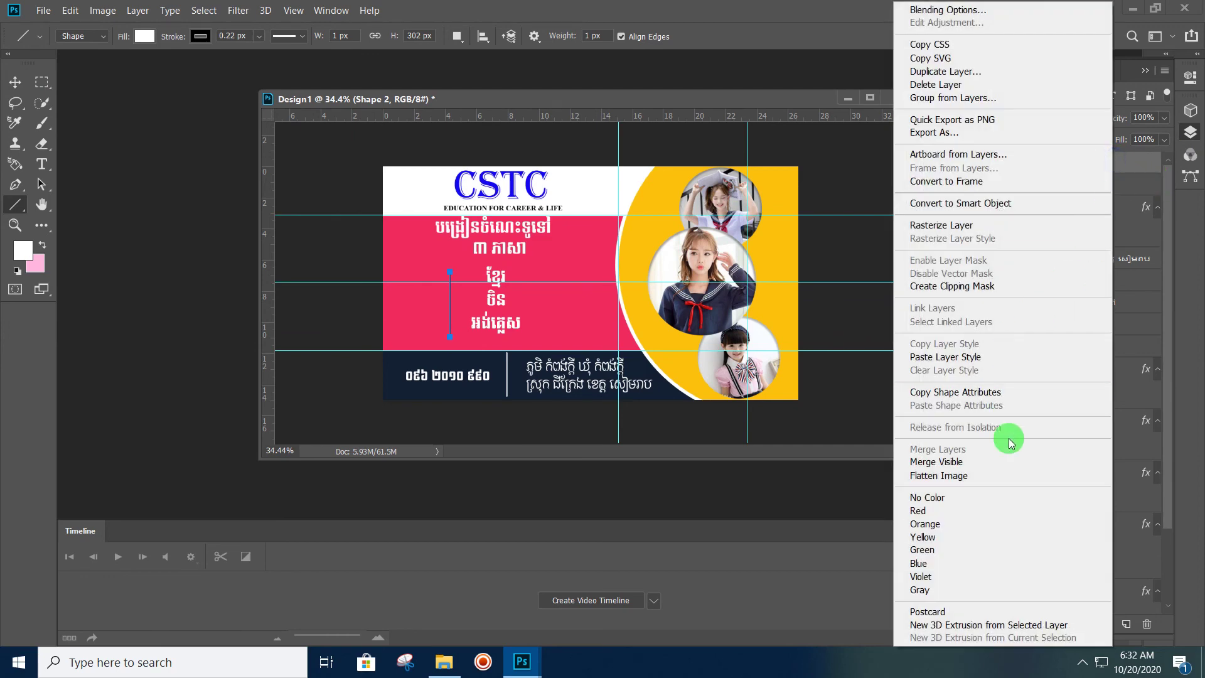
pyautogui.click(1012, 210)
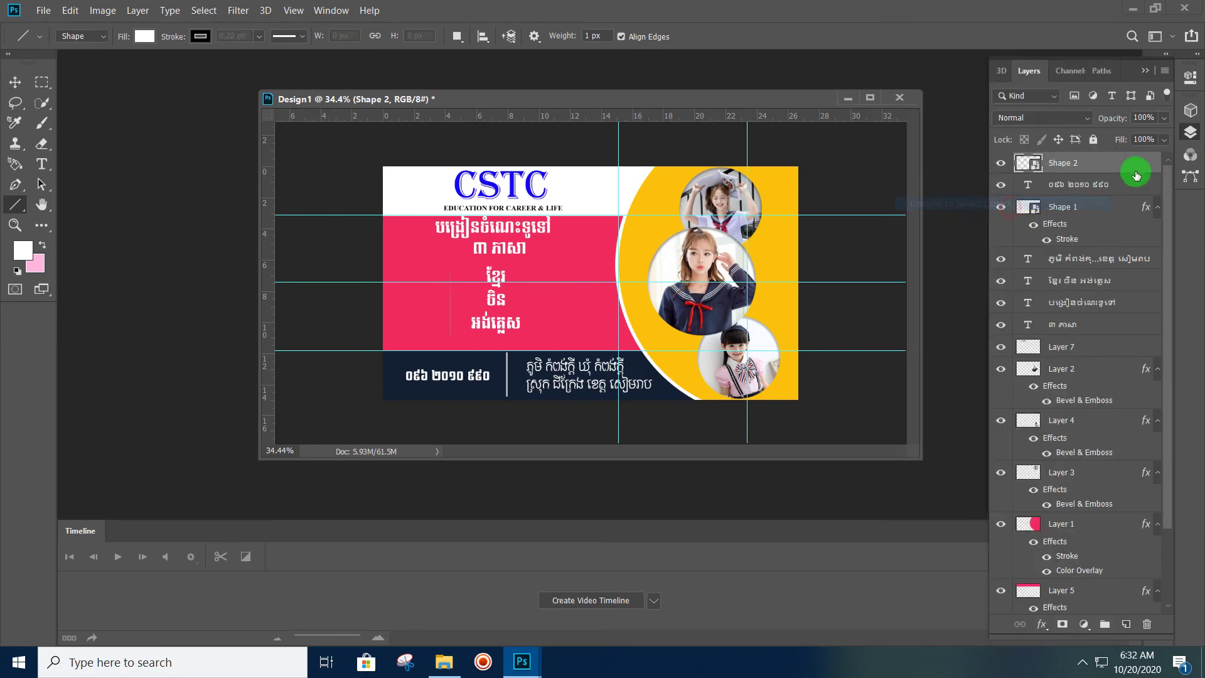
# Give the vertical line a white 3 px stroke layer style
pyautogui.doubleClick(1104, 163)
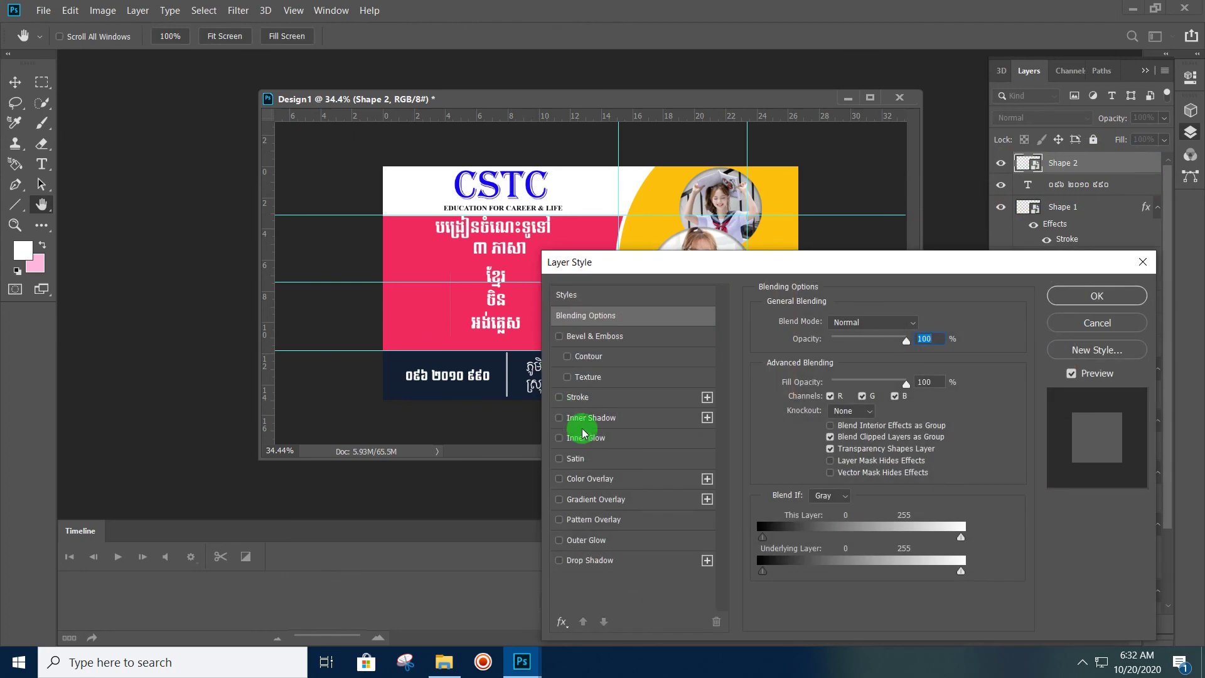
pyautogui.click(591, 398)
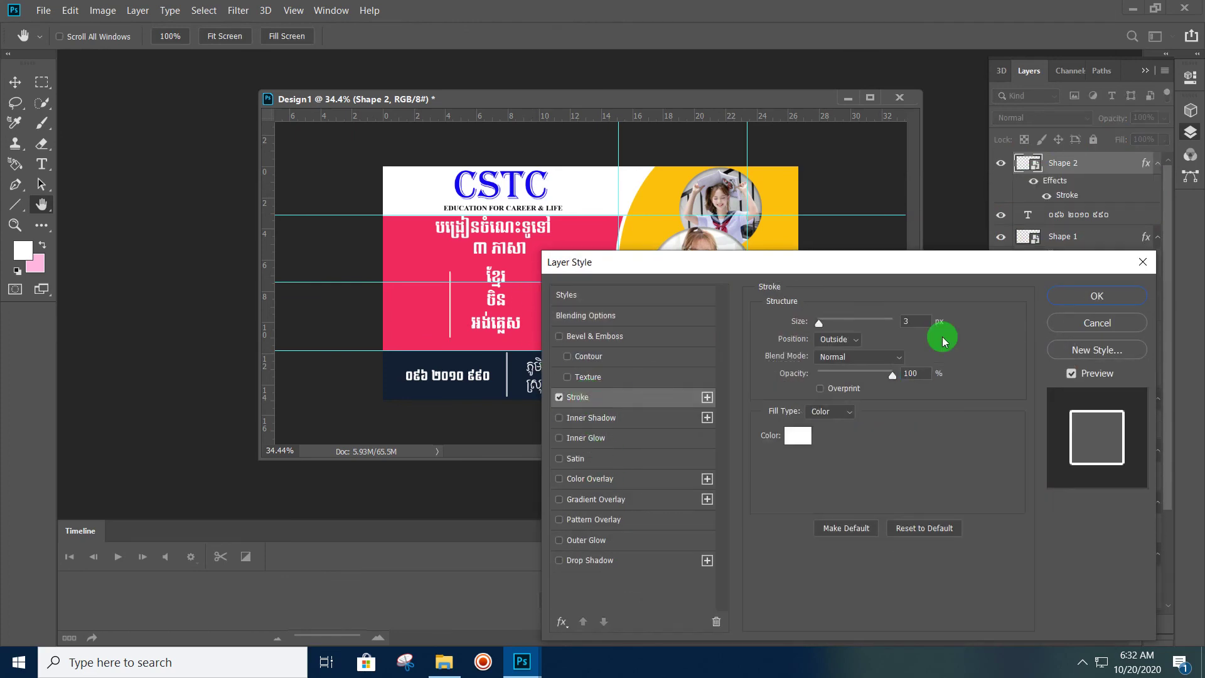
pyautogui.click(1122, 302)
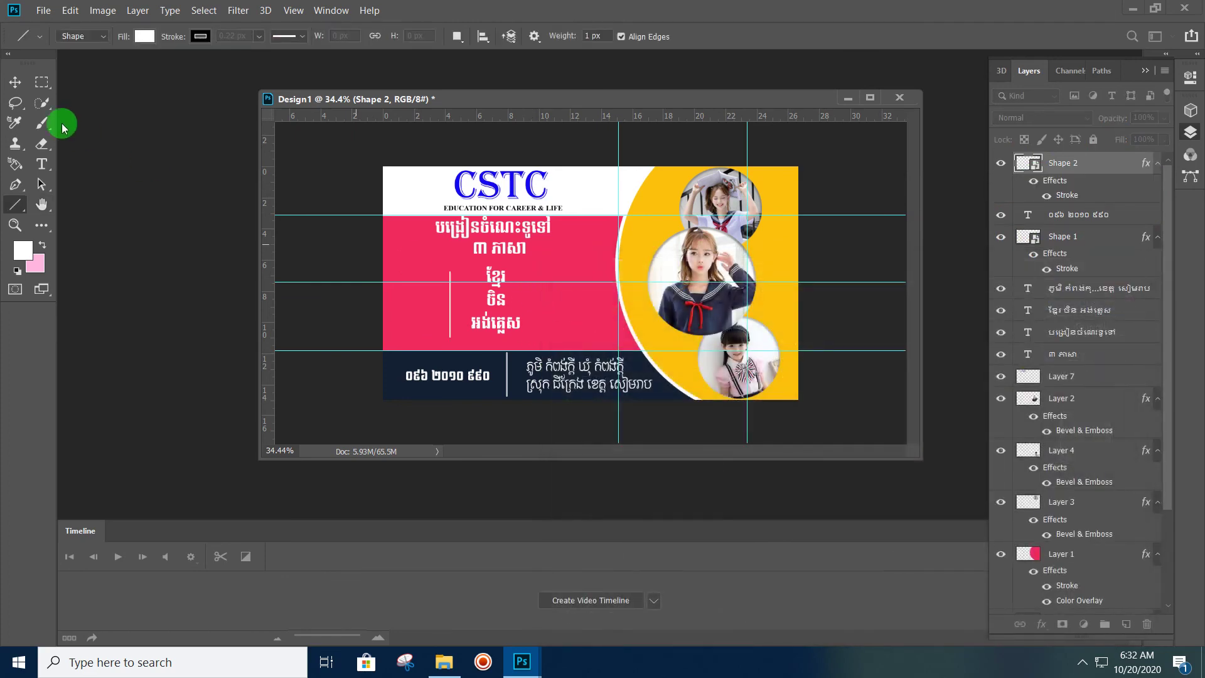
pyautogui.click(14, 82)
pyautogui.press('ctrl')
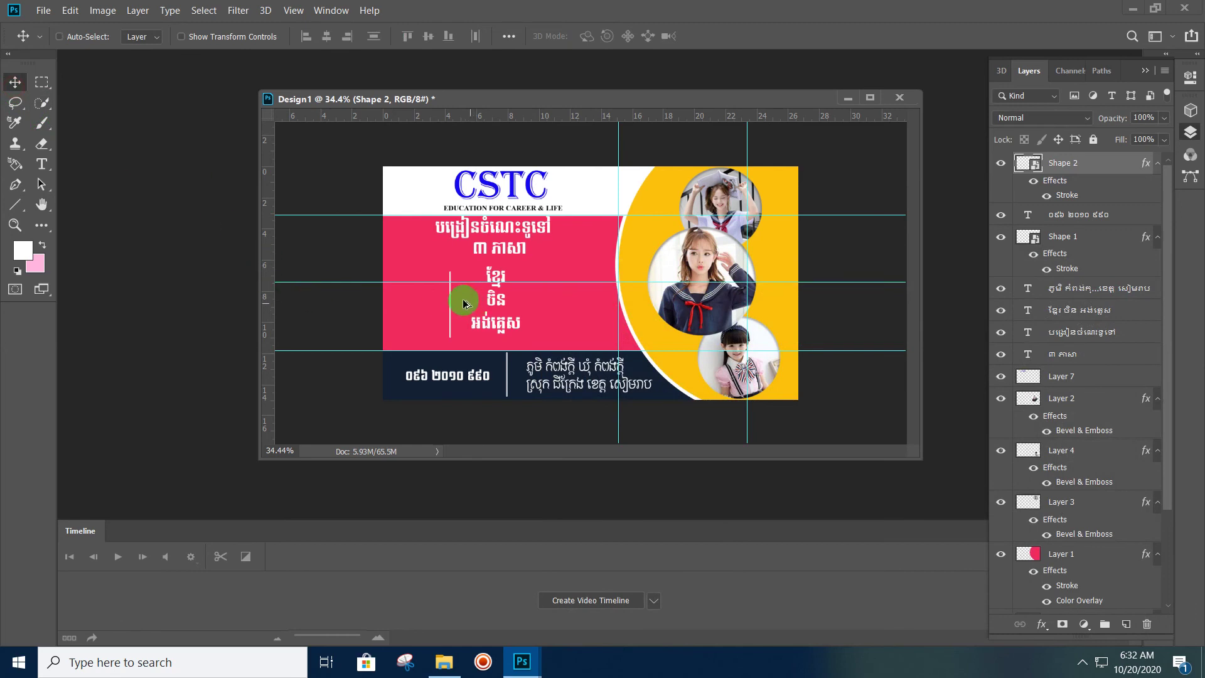
# Duplicate the vertical line to the list's right, and place a horizontal rotated copy below the list
pyautogui.moveTo(450, 296); pyautogui.dragTo(544, 294)
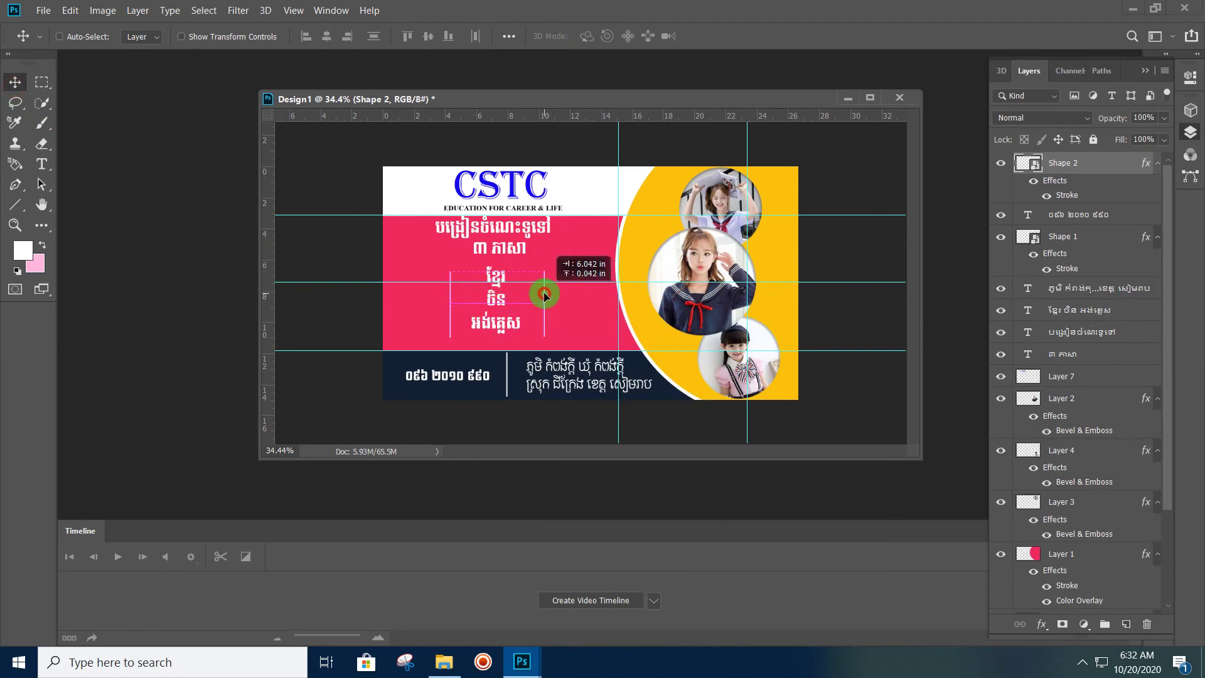
pyautogui.moveTo(544, 295); pyautogui.dragTo(544, 296)
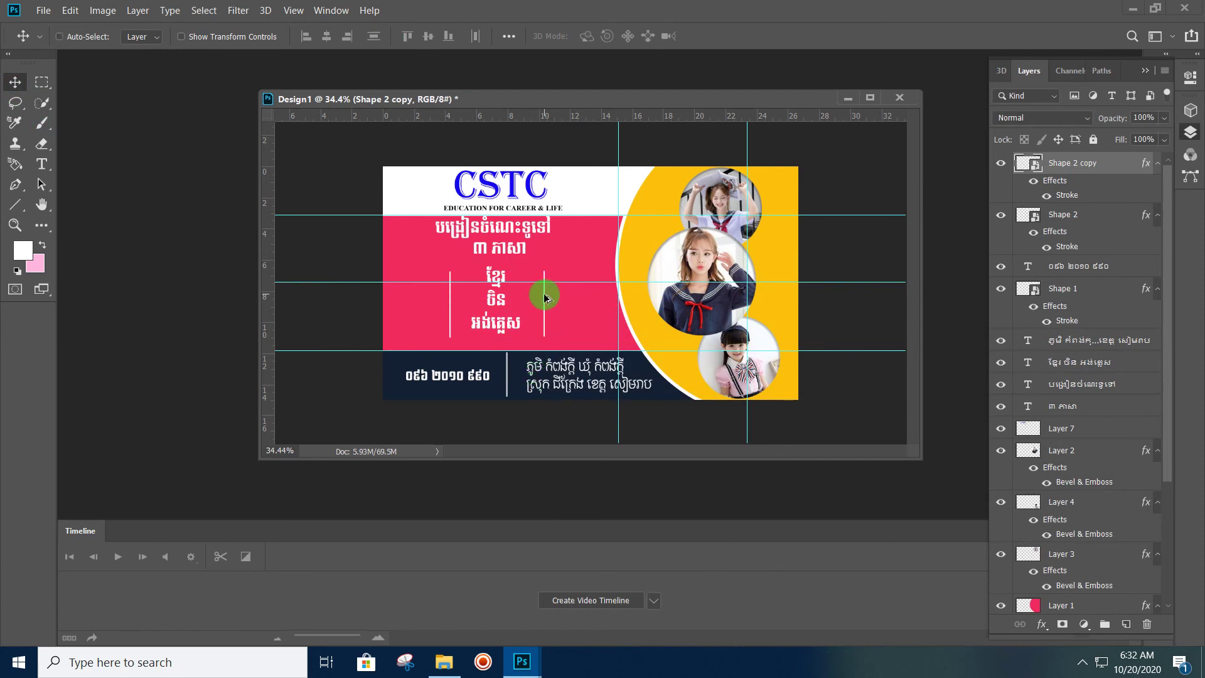
pyautogui.moveTo(542, 297); pyautogui.dragTo(492, 303)
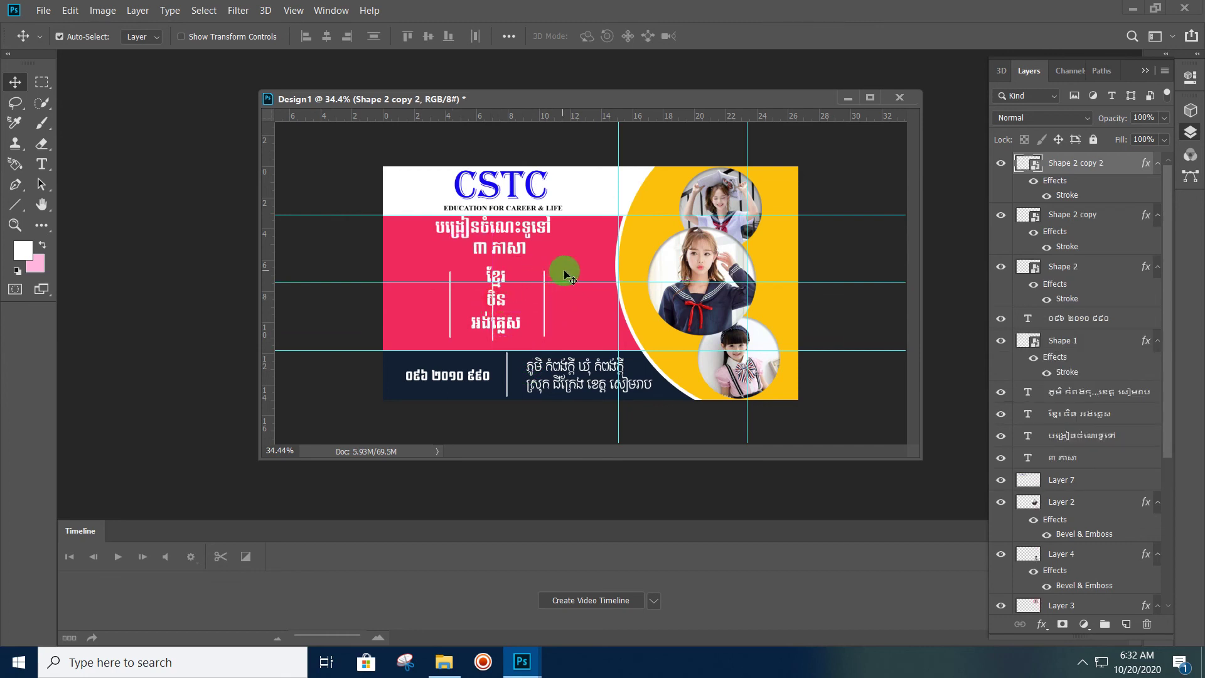
pyautogui.hotkey('ctrl', 't')
pyautogui.moveTo(477, 273); pyautogui.dragTo(414, 336)
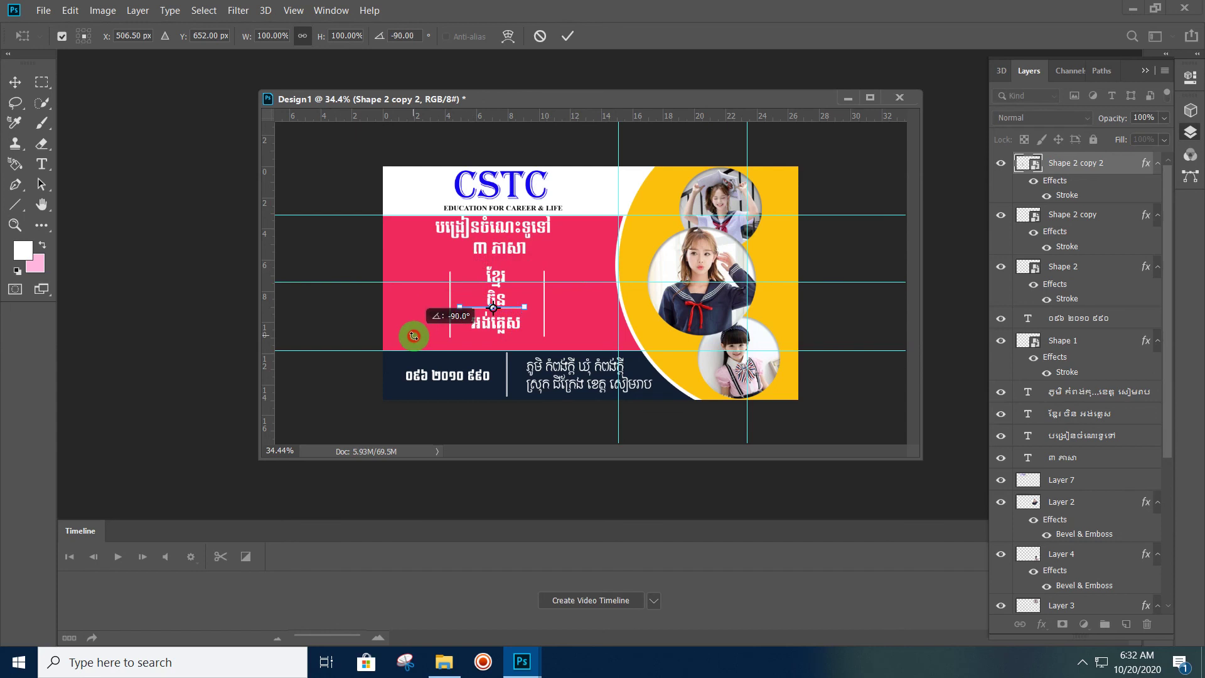
pyautogui.click(476, 310)
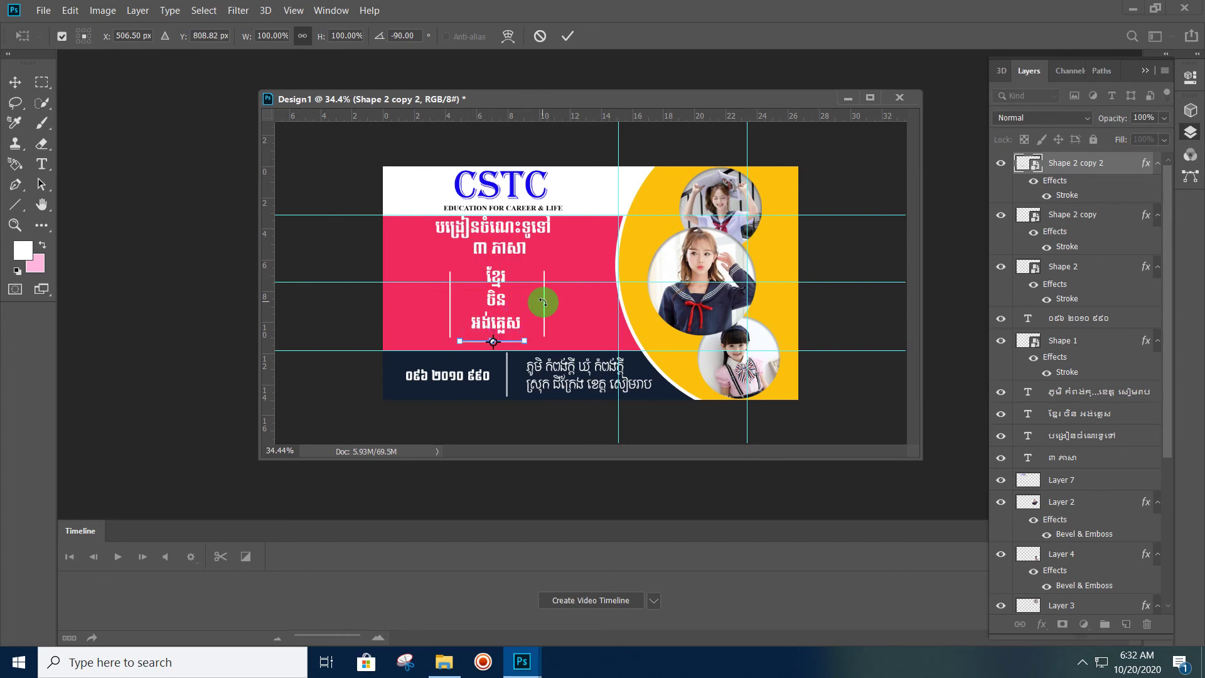
pyautogui.doubleClick(506, 342)
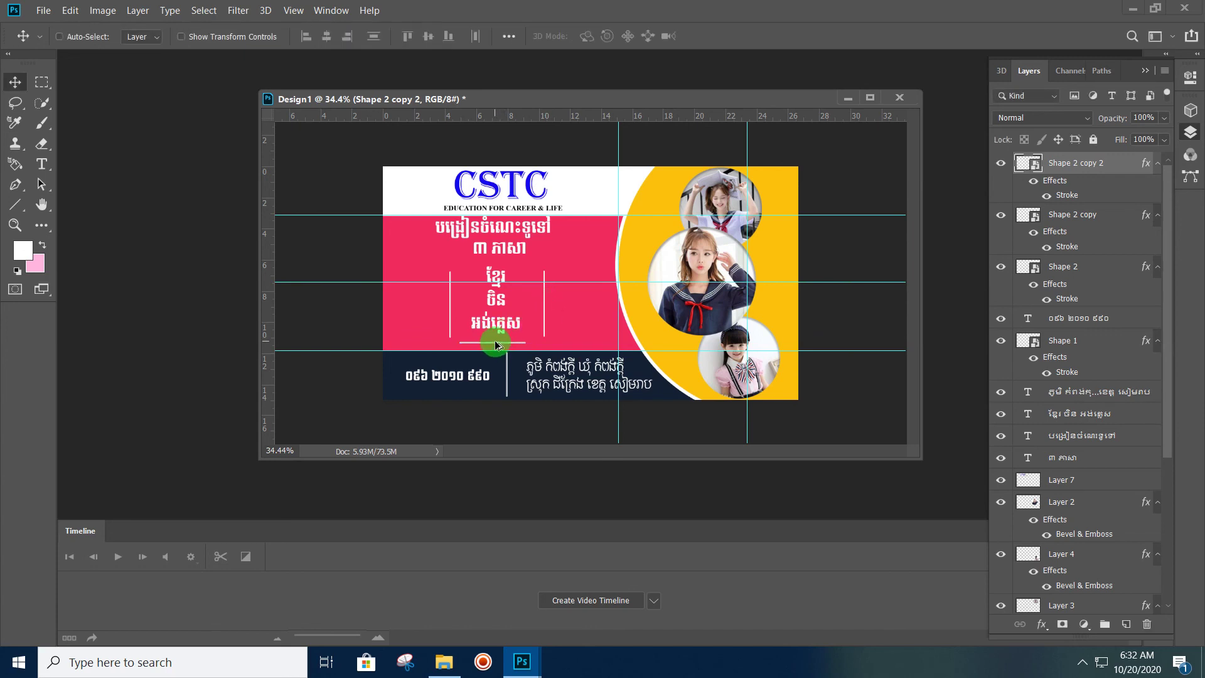
# Copy the horizontal line above the language list to complete the frame
pyautogui.moveTo(499, 344); pyautogui.dragTo(498, 267)
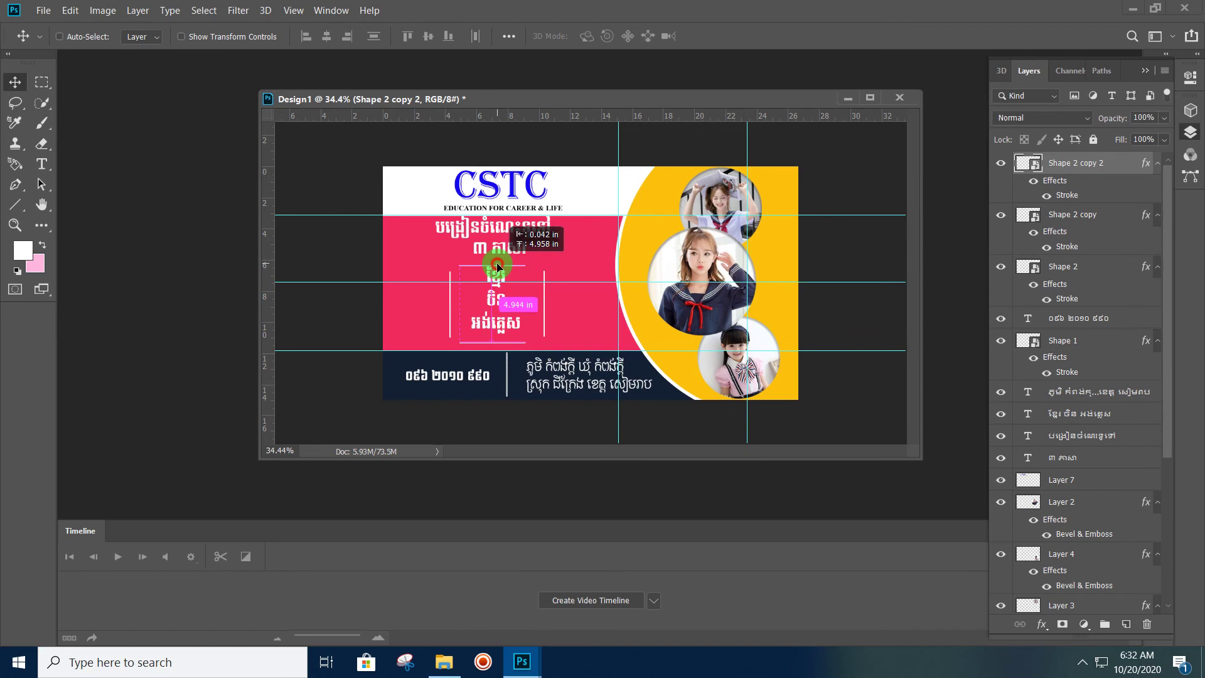
pyautogui.moveTo(497, 267); pyautogui.dragTo(498, 264)
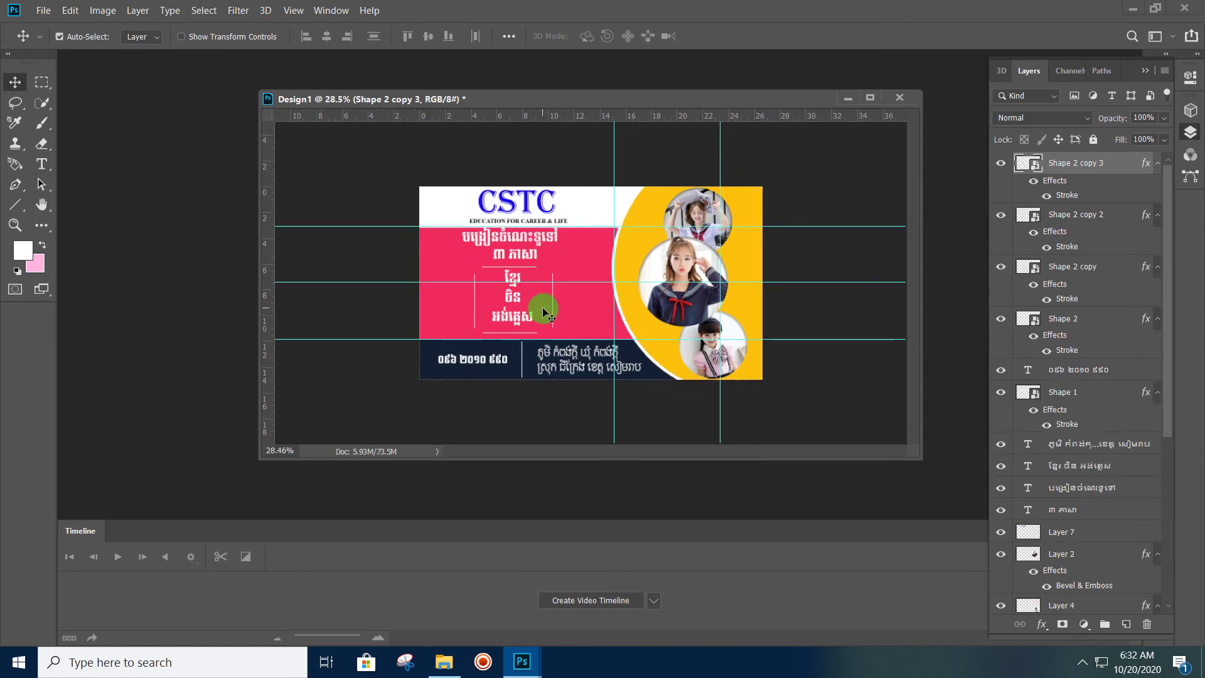
pyautogui.scroll(-1, 546, 301)
pyautogui.scroll(1, 546, 302)
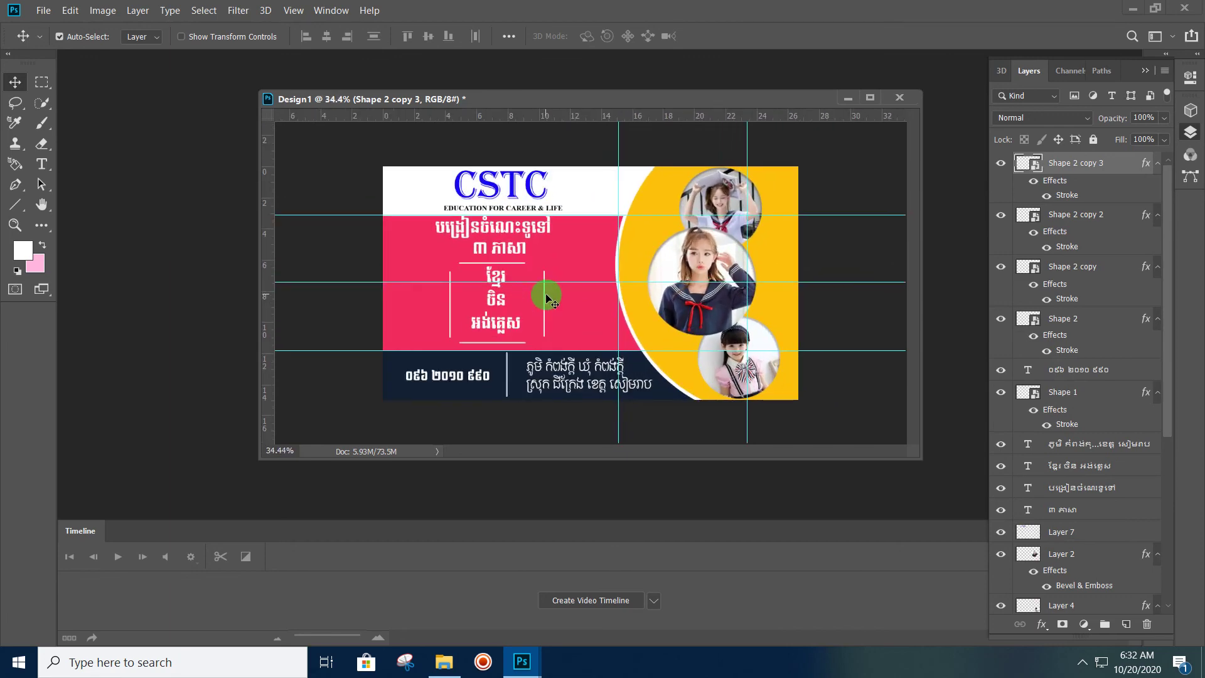
pyautogui.scroll(1, 361, 263)
pyautogui.scroll(-1, 402, 272)
pyautogui.click(452, 670)
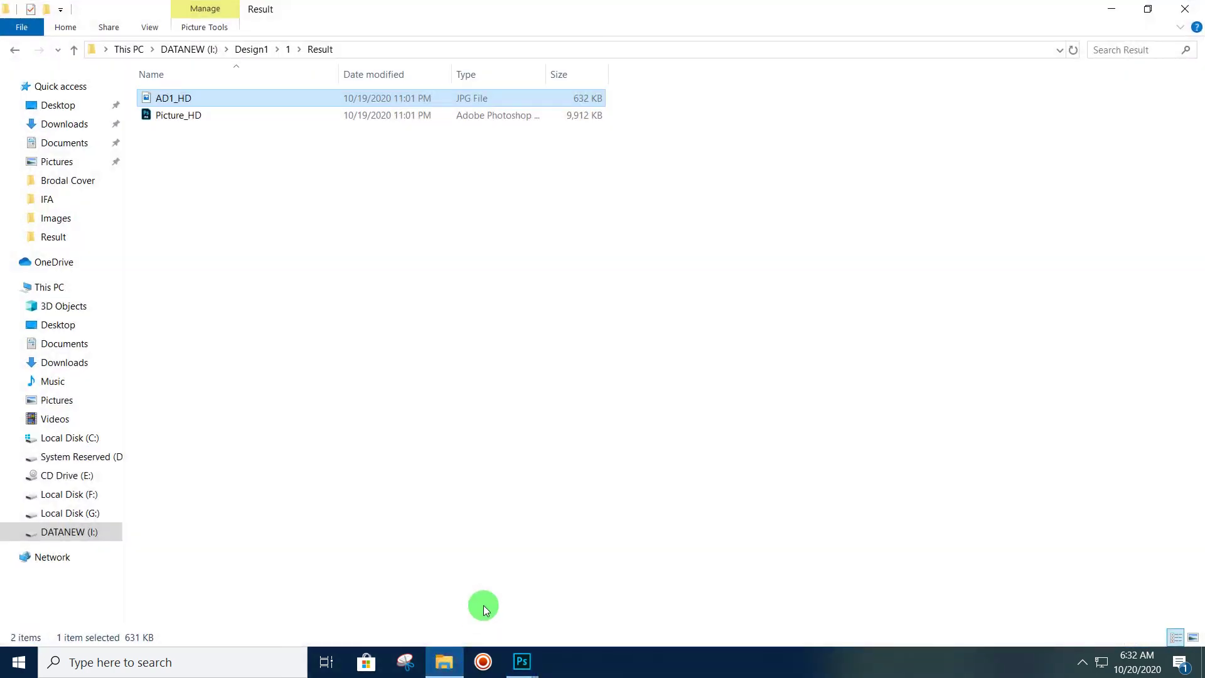
pyautogui.moveTo(256, 144); pyautogui.dragTo(231, 120)
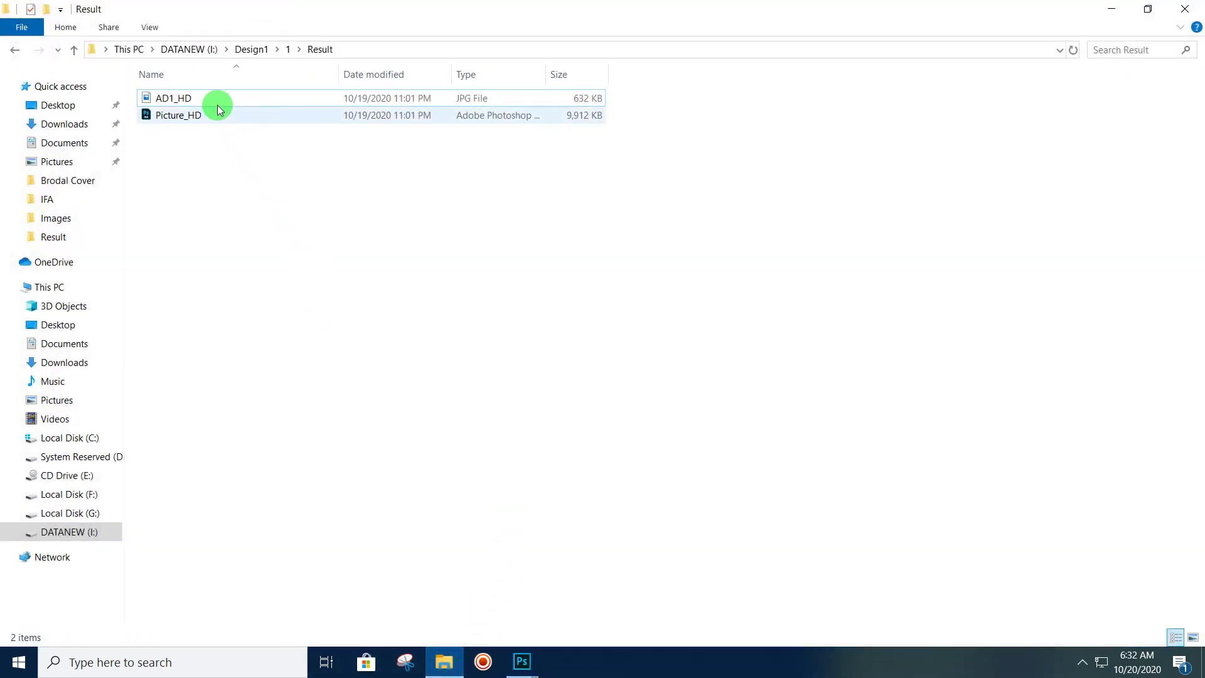
pyautogui.doubleClick(217, 101)
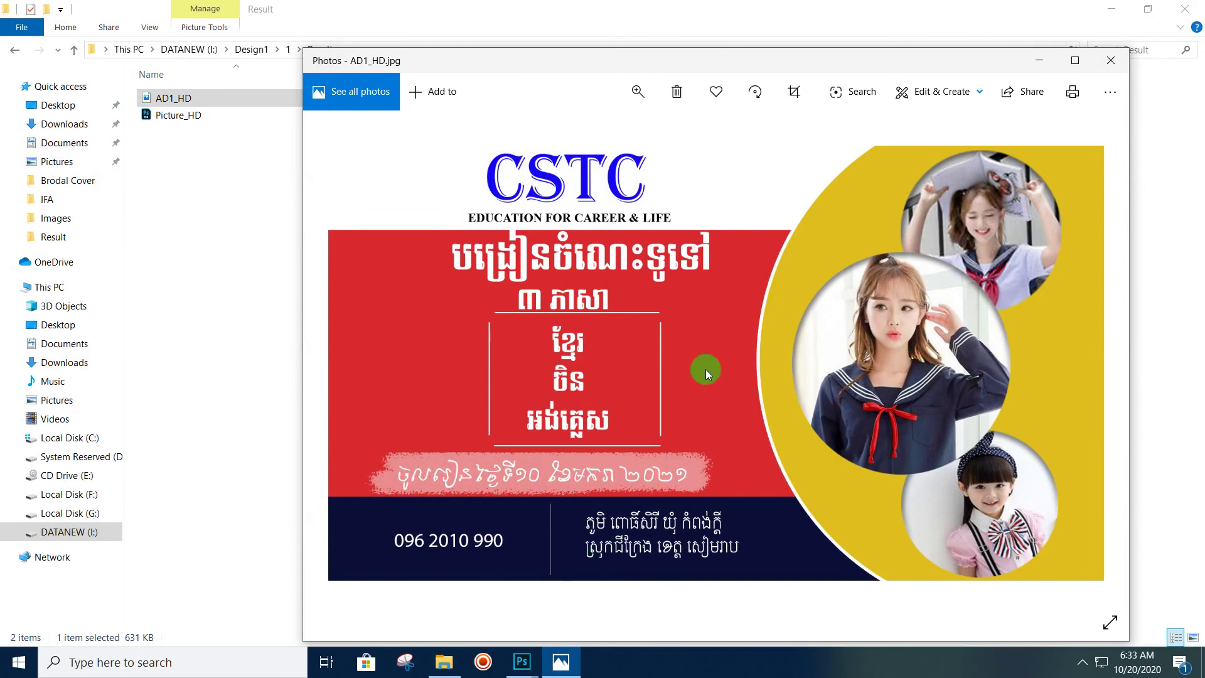
pyautogui.moveTo(520, 661)
pyautogui.click(589, 601)
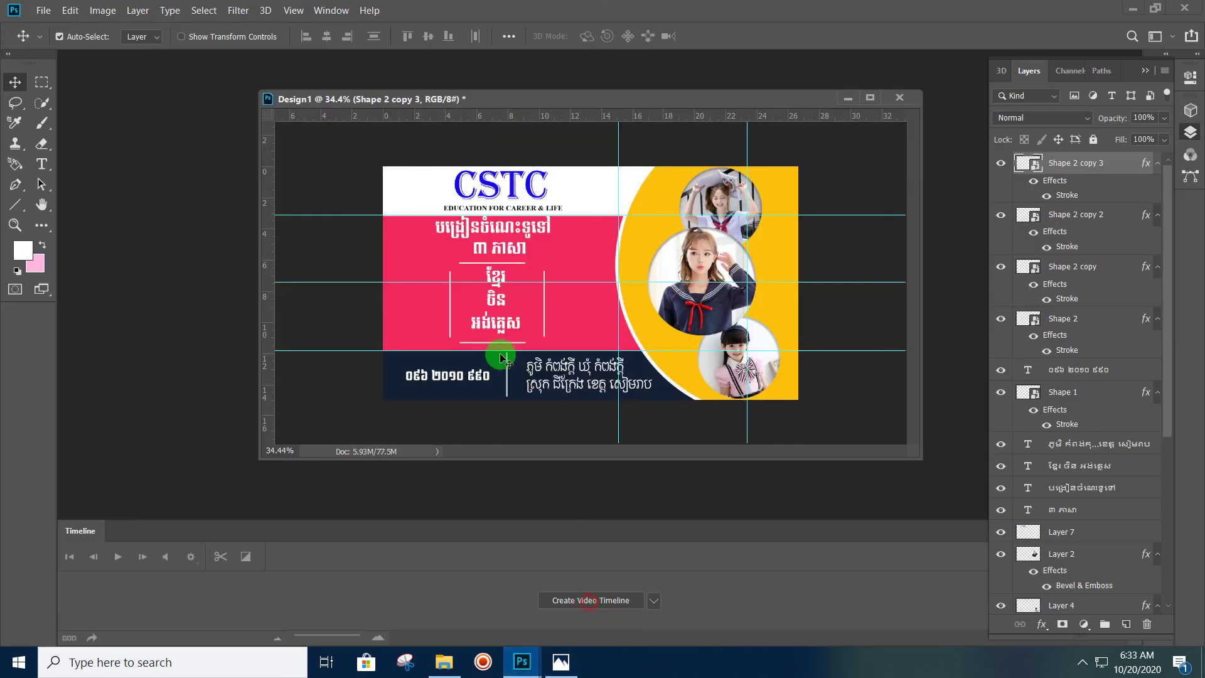
# Save the banner as Design1.psd in Photoshop format
pyautogui.click(43, 11)
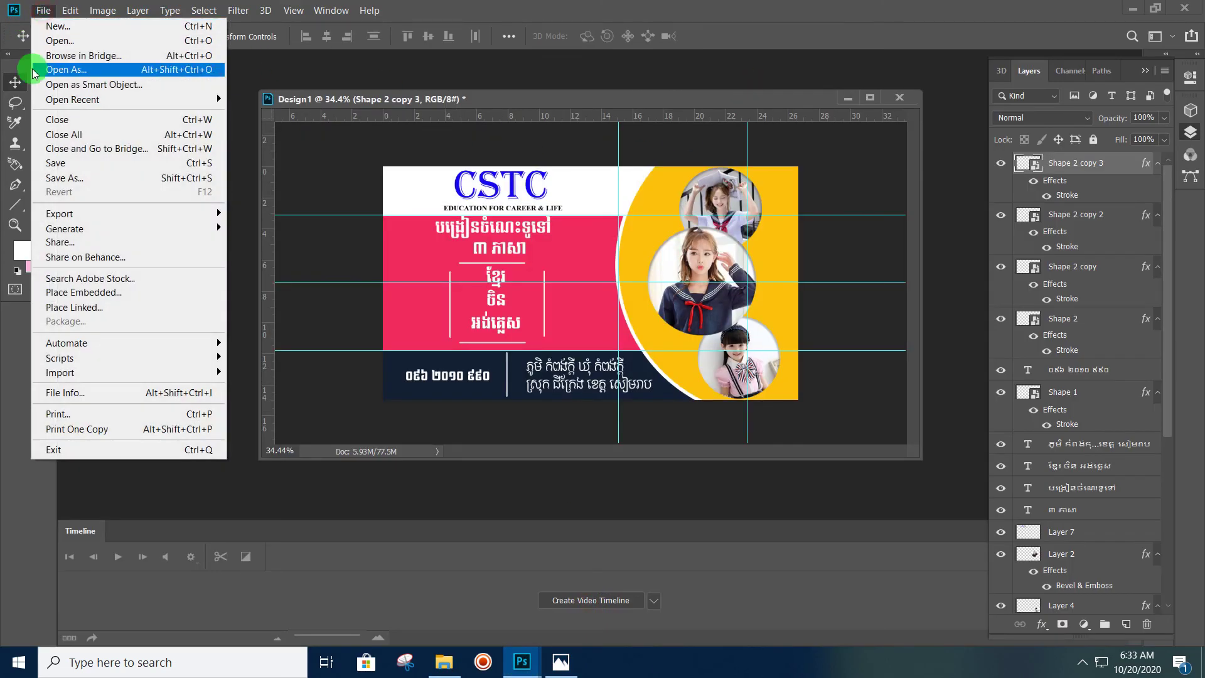
pyautogui.click(83, 166)
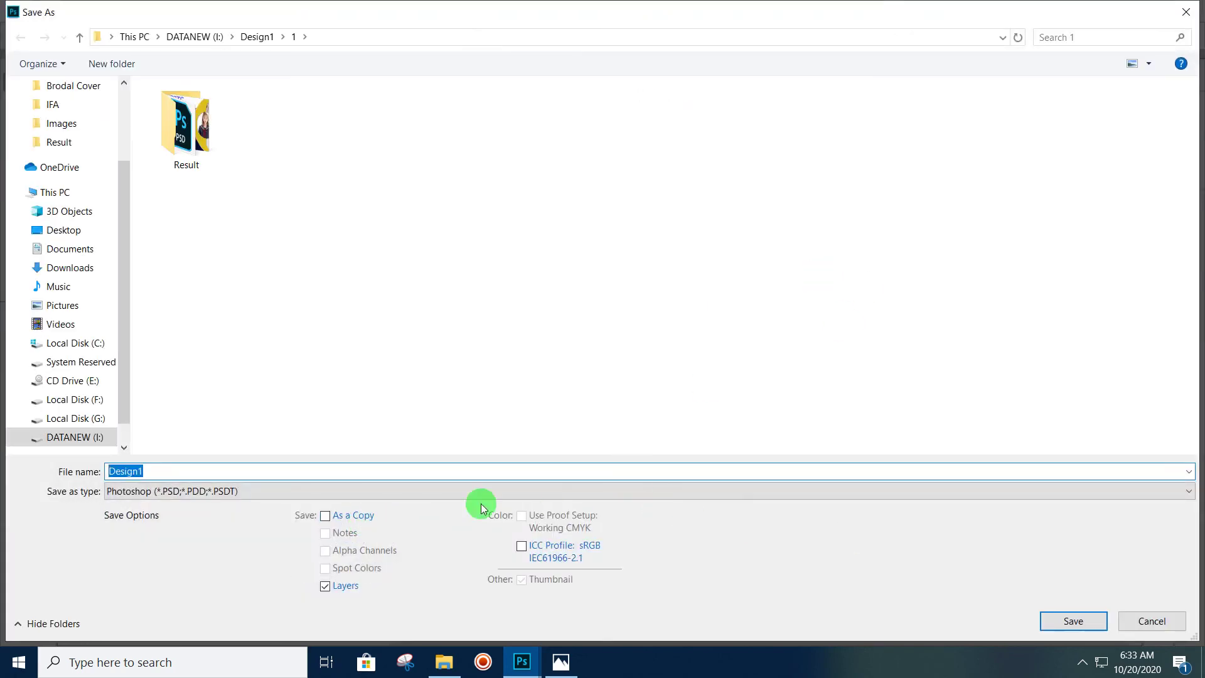
pyautogui.click(1067, 620)
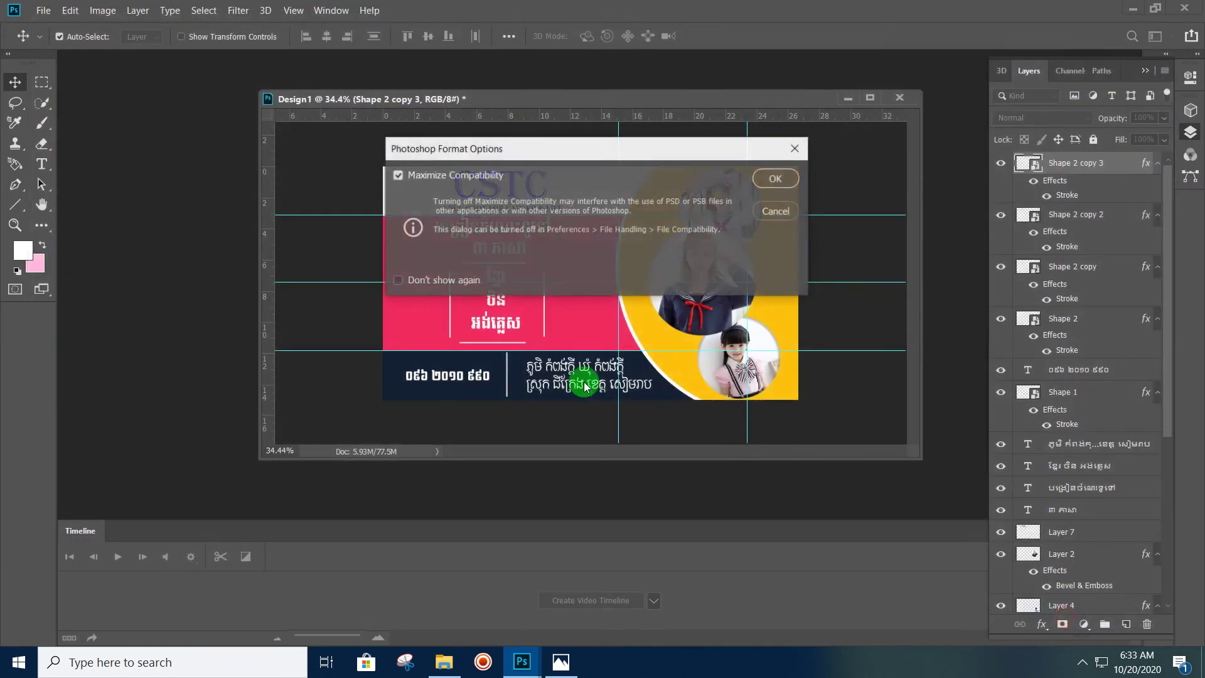
pyautogui.click(775, 182)
# Save a Design1 JPEG copy at Maximum quality 12 in the same folder
pyautogui.click(44, 10)
pyautogui.click(61, 181)
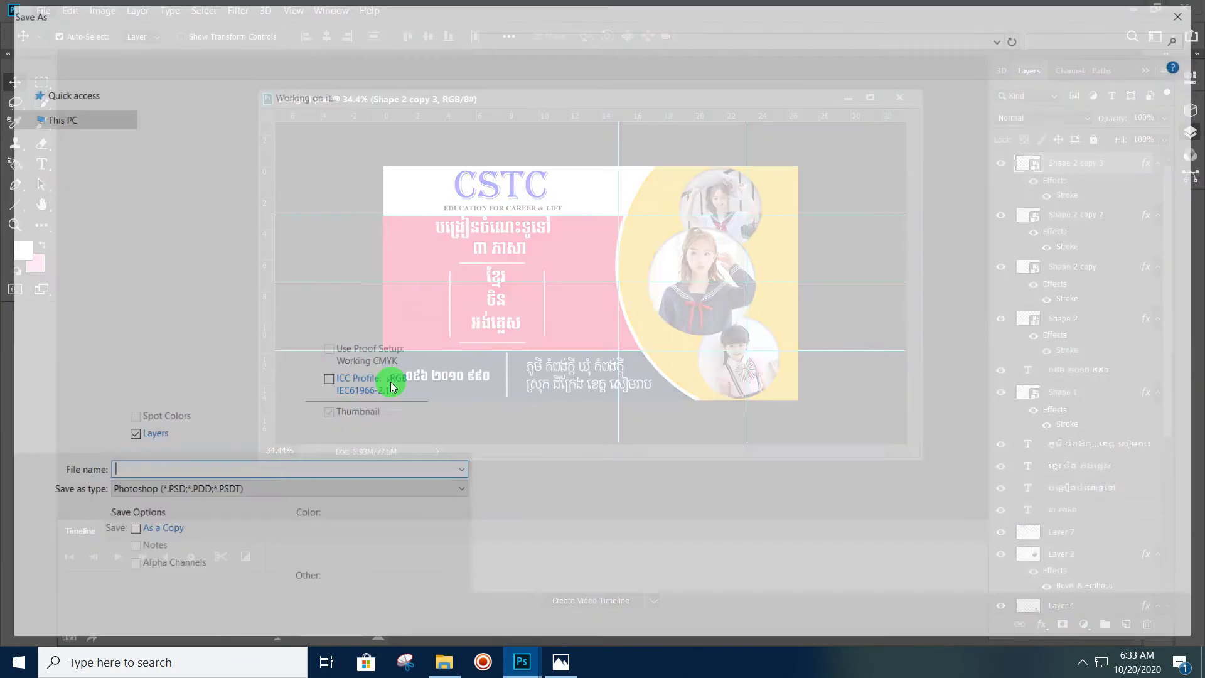
pyautogui.click(389, 487)
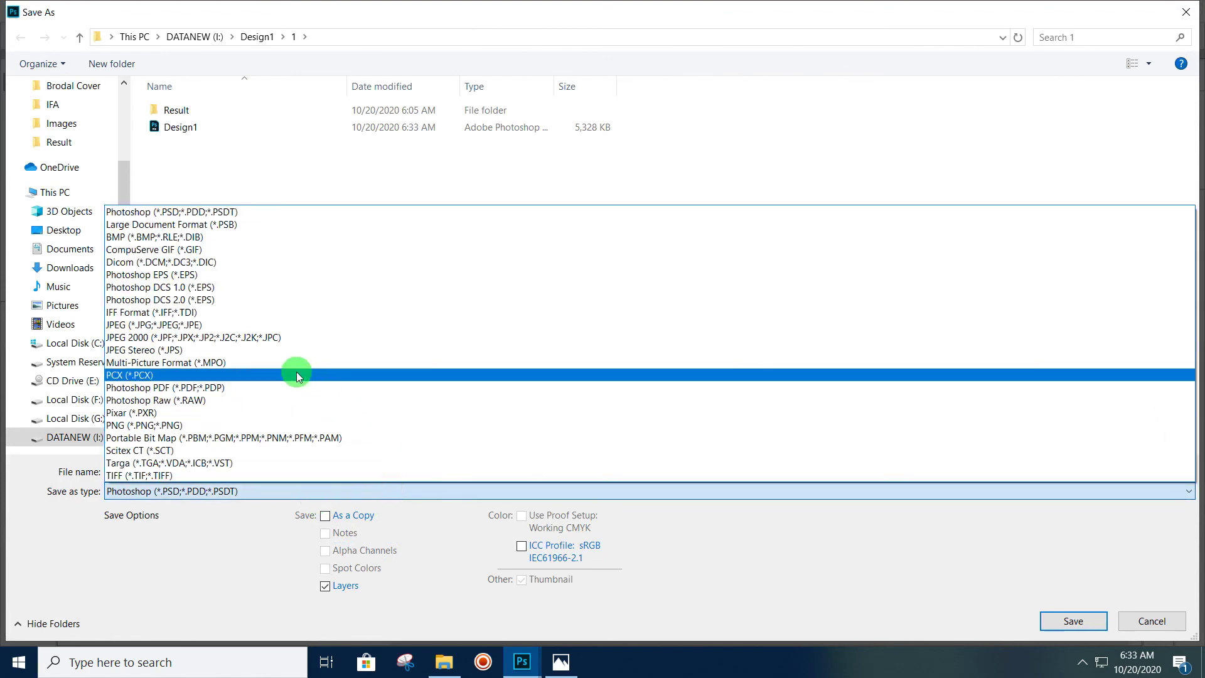
pyautogui.click(251, 330)
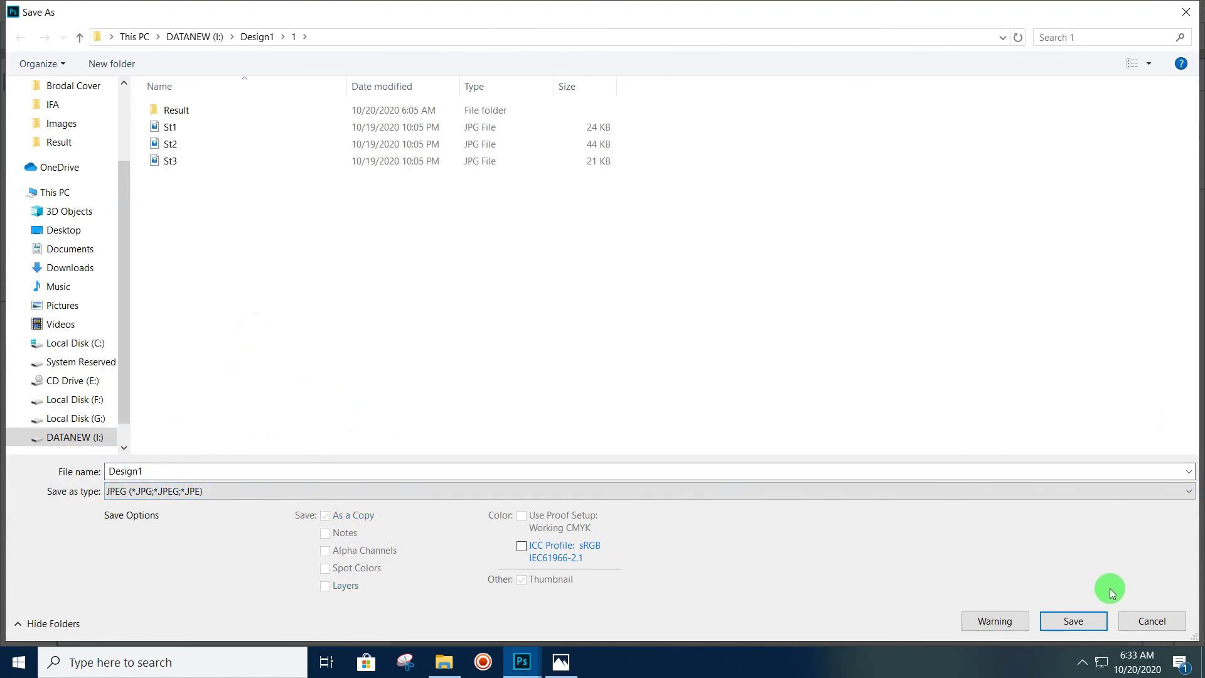
pyautogui.click(1086, 617)
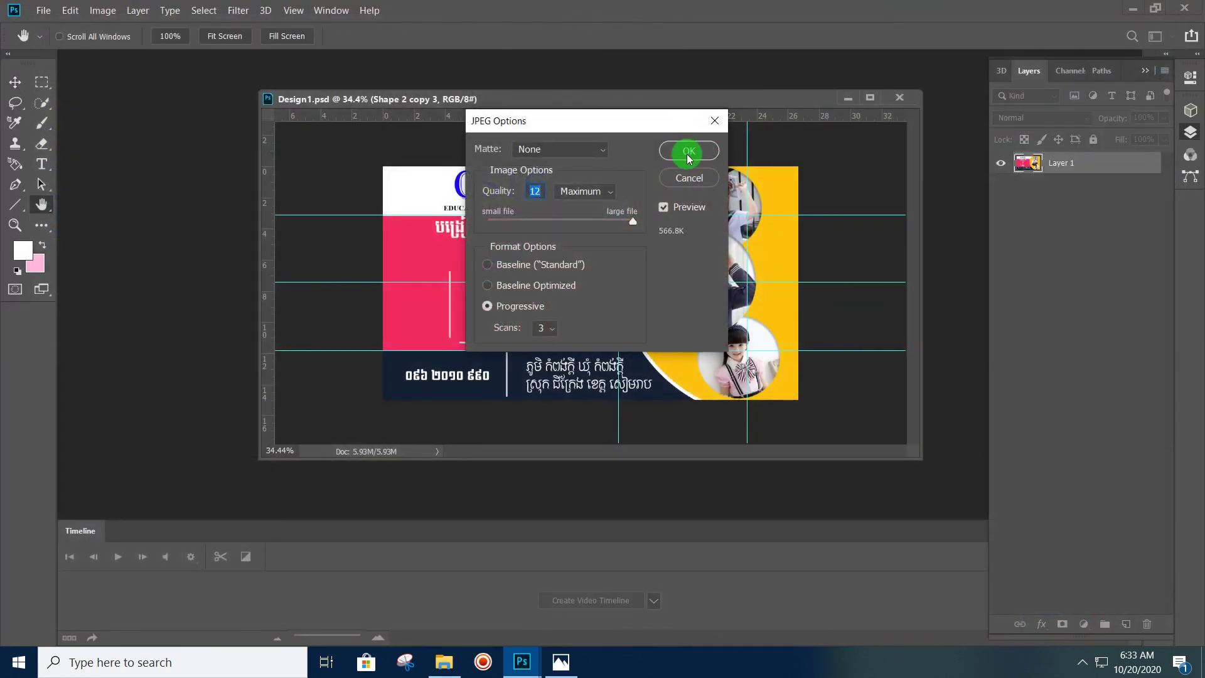
pyautogui.click(688, 153)
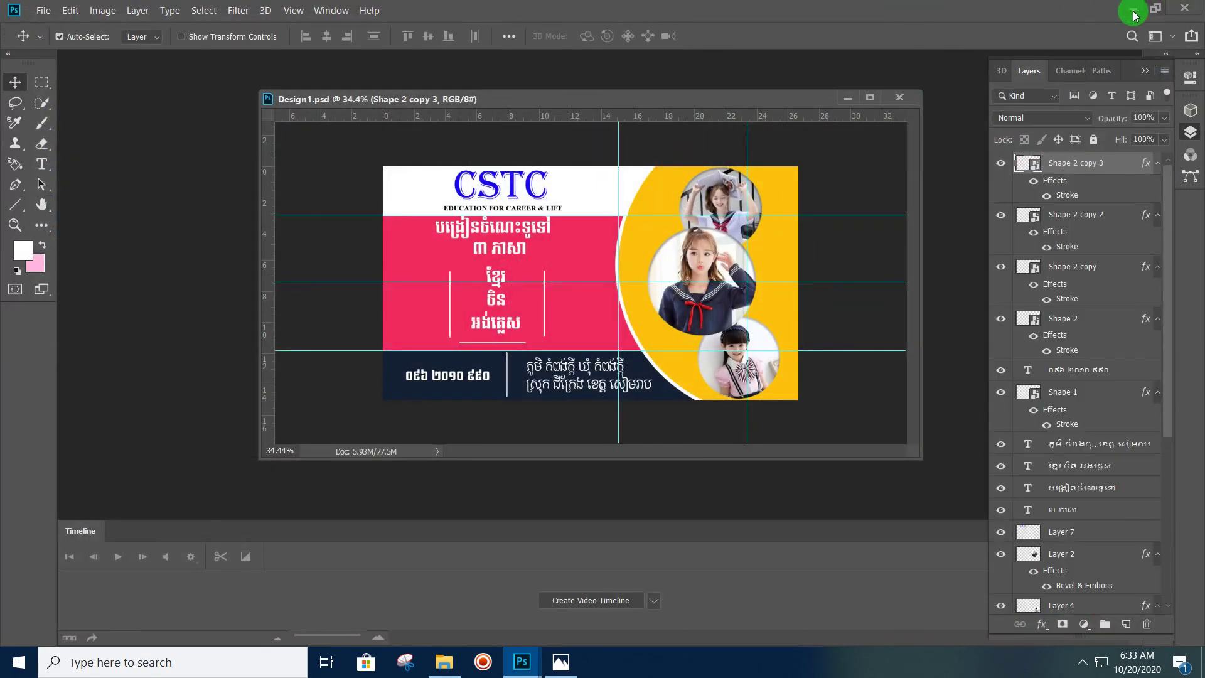
pyautogui.click(1133, 11)
pyautogui.click(67, 534)
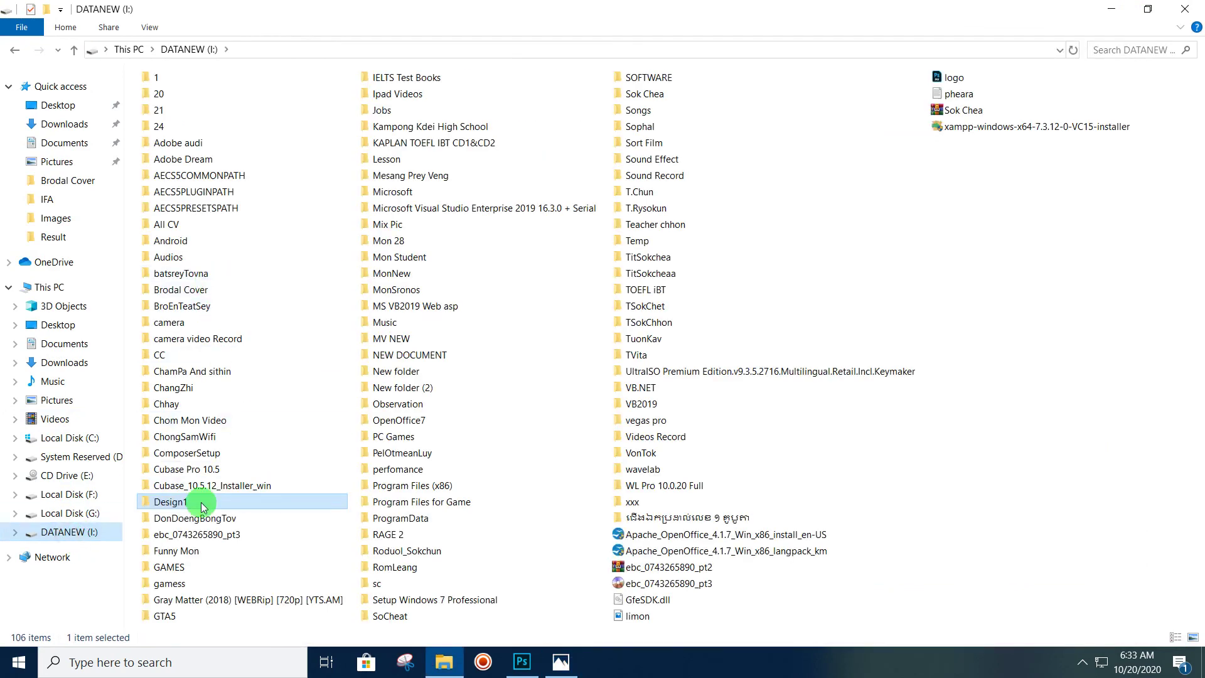
pyautogui.doubleClick(201, 501)
pyautogui.doubleClick(171, 108)
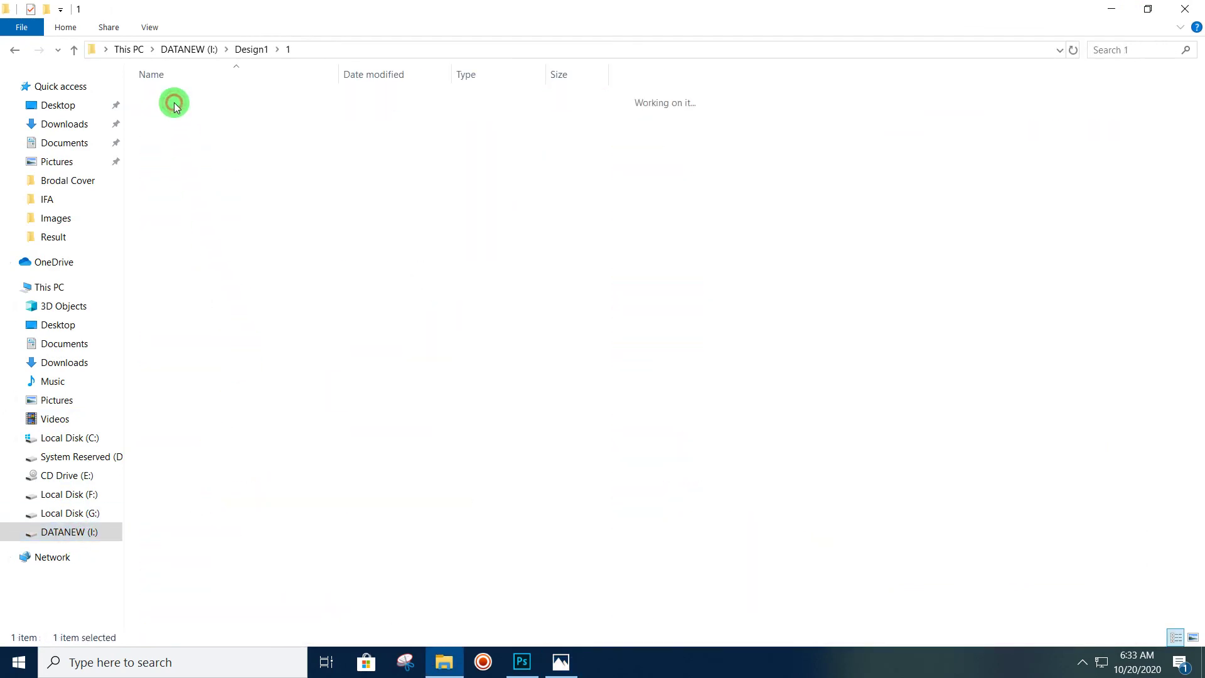
pyautogui.click(361, 204)
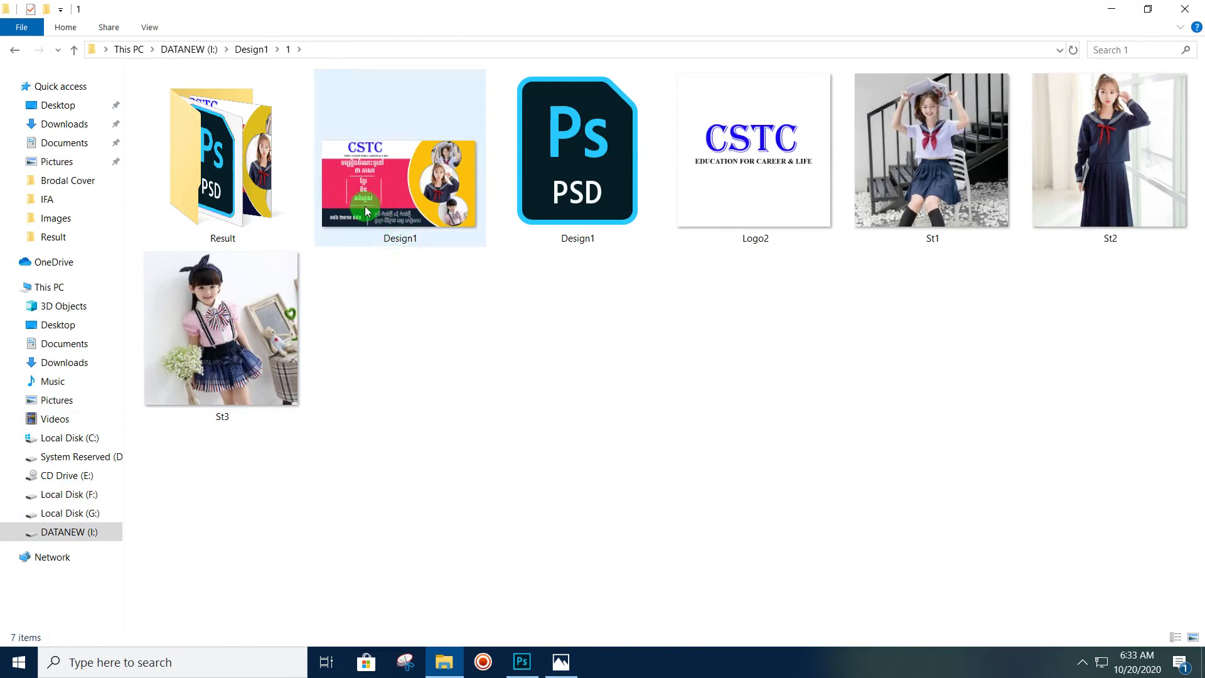
pyautogui.doubleClick(422, 215)
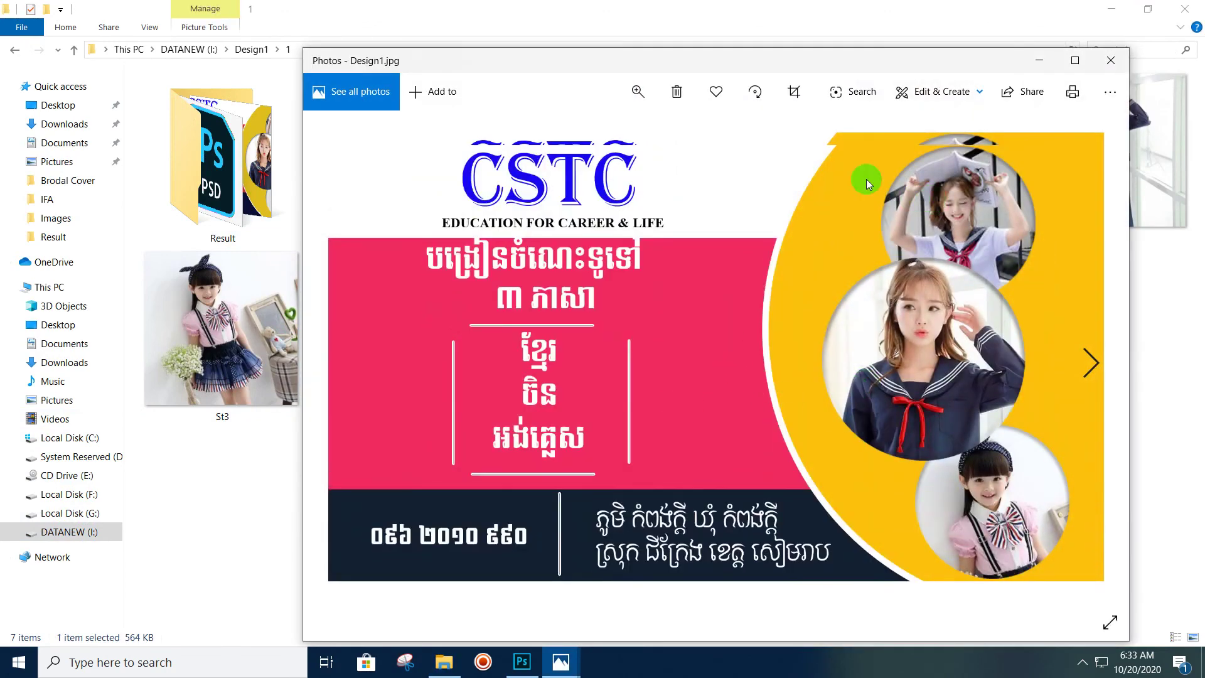
pyautogui.click(1072, 63)
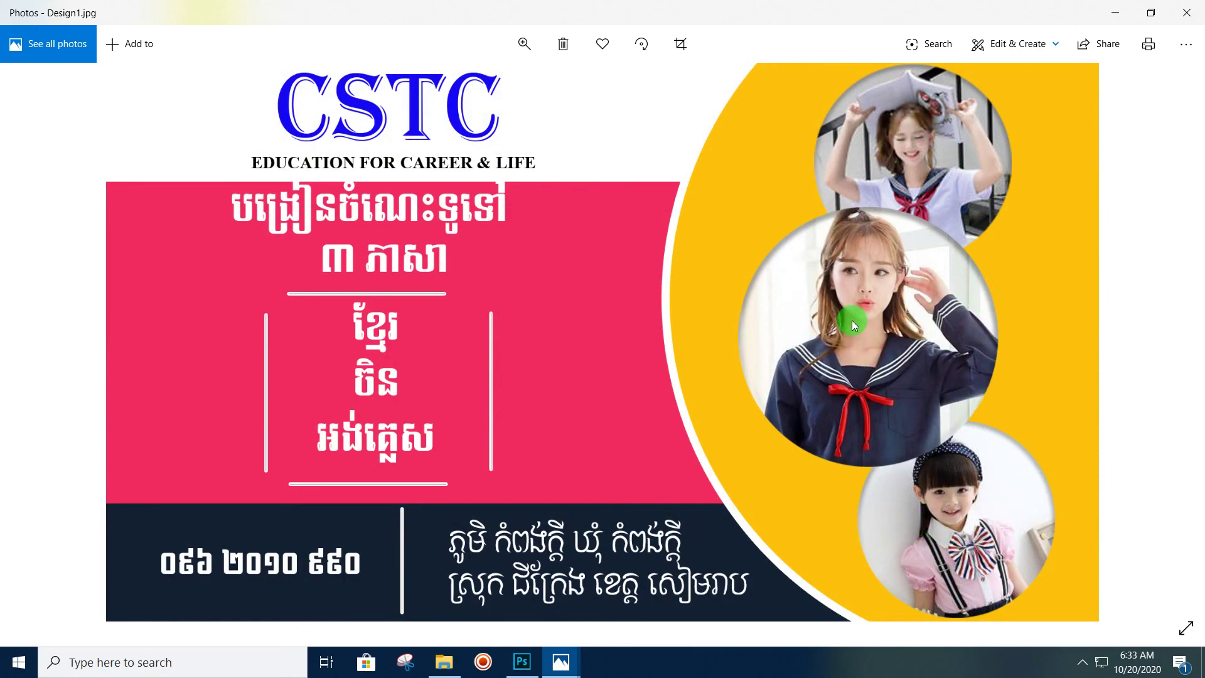
pyautogui.click(1186, 12)
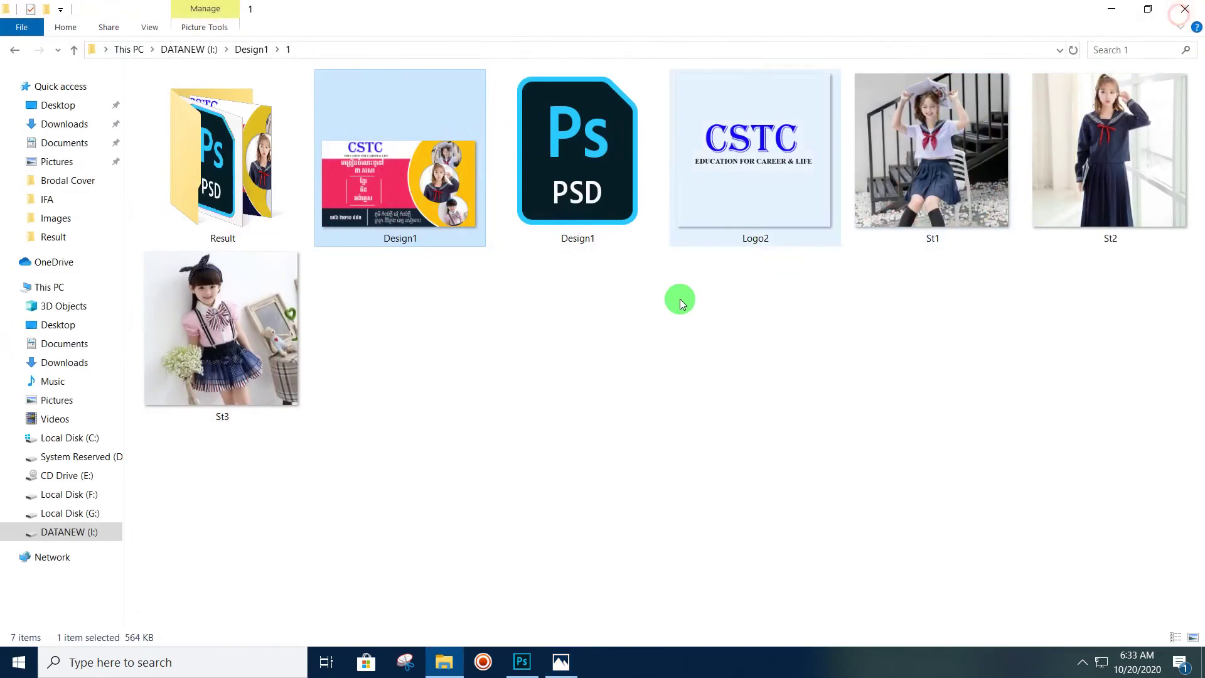
pyautogui.click(701, 364)
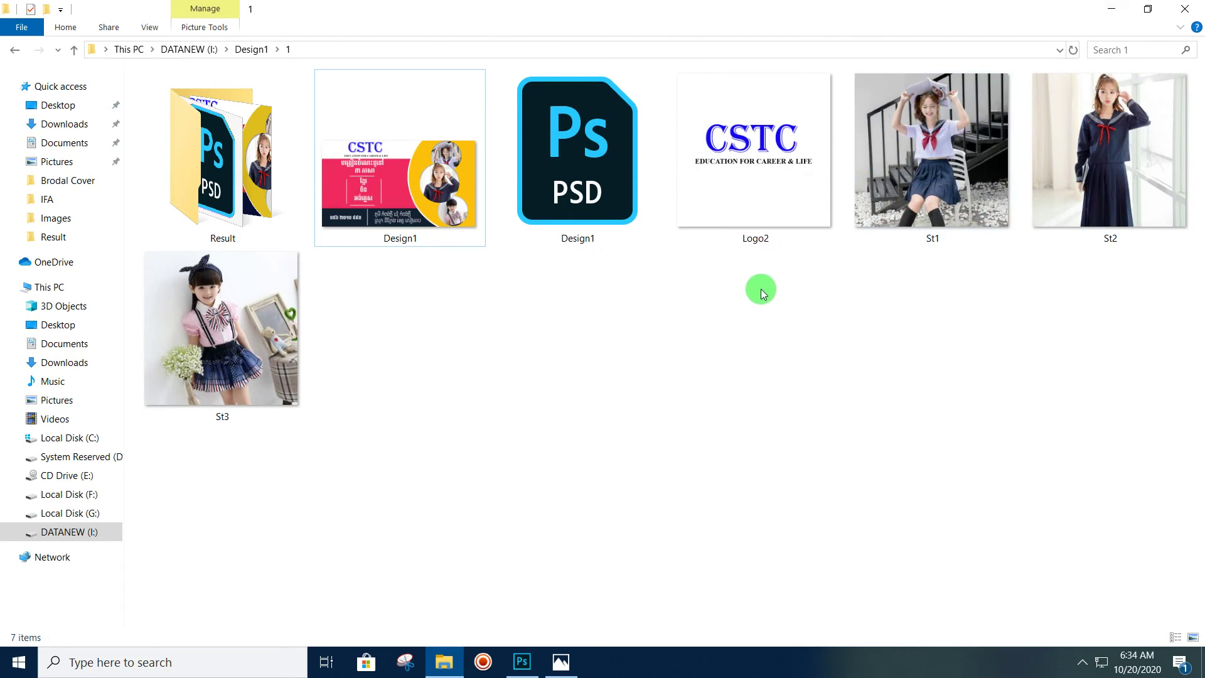
pyautogui.click(513, 662)
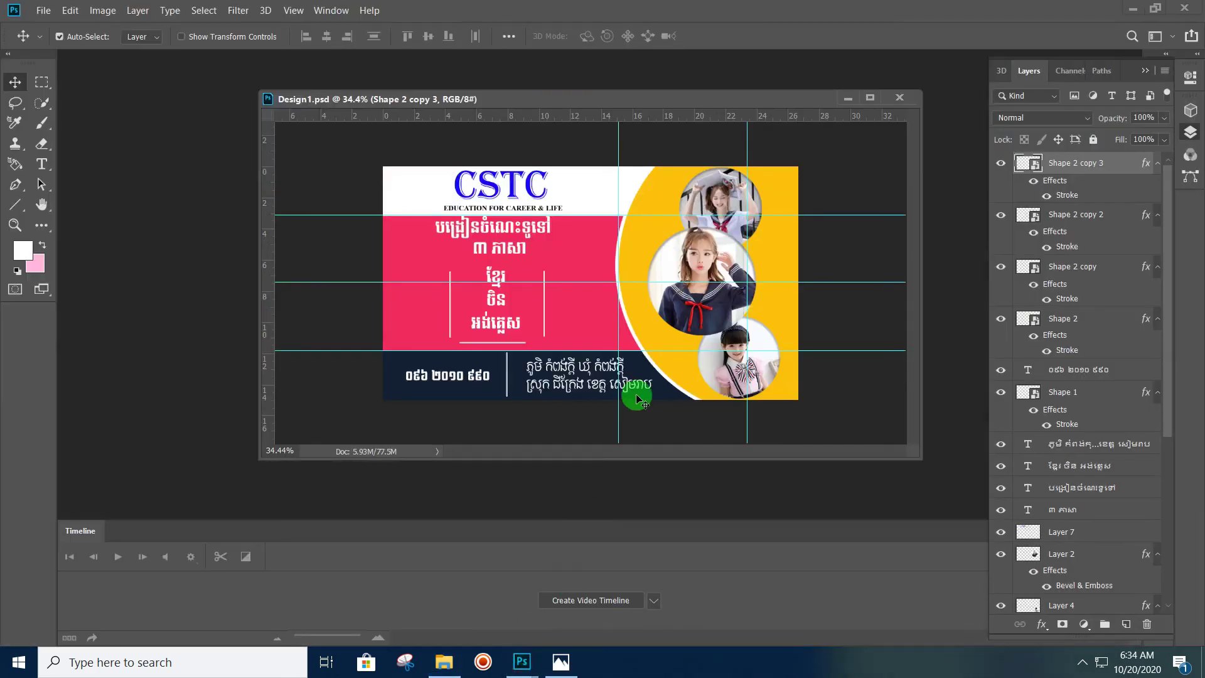